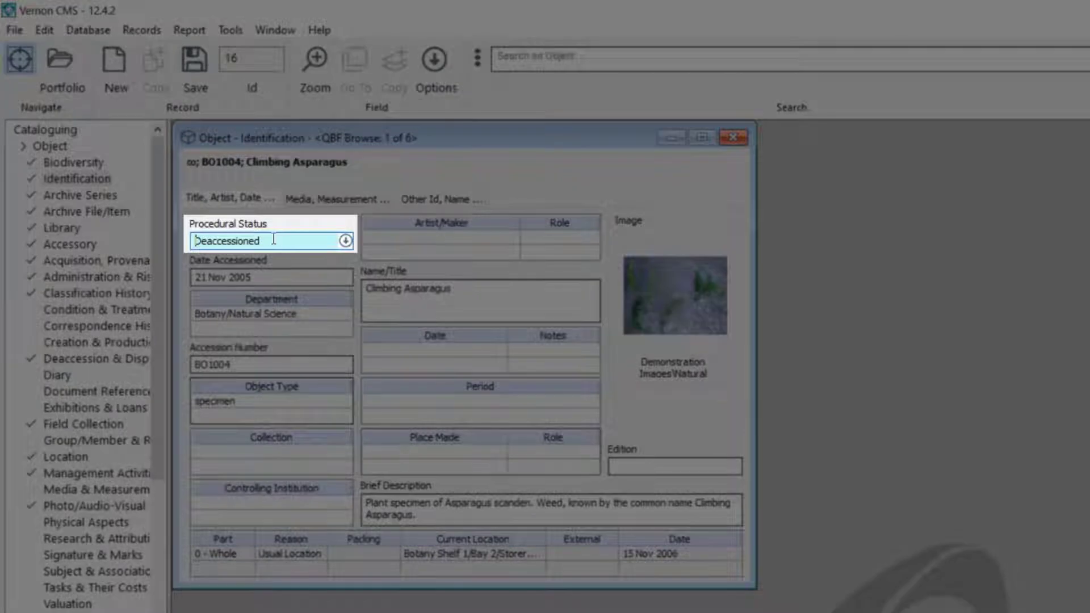
Check the Procedural Status of the Climbing Asparagus record and open its Deaccession & Disposal details
double_click(289, 241)
click(289, 241)
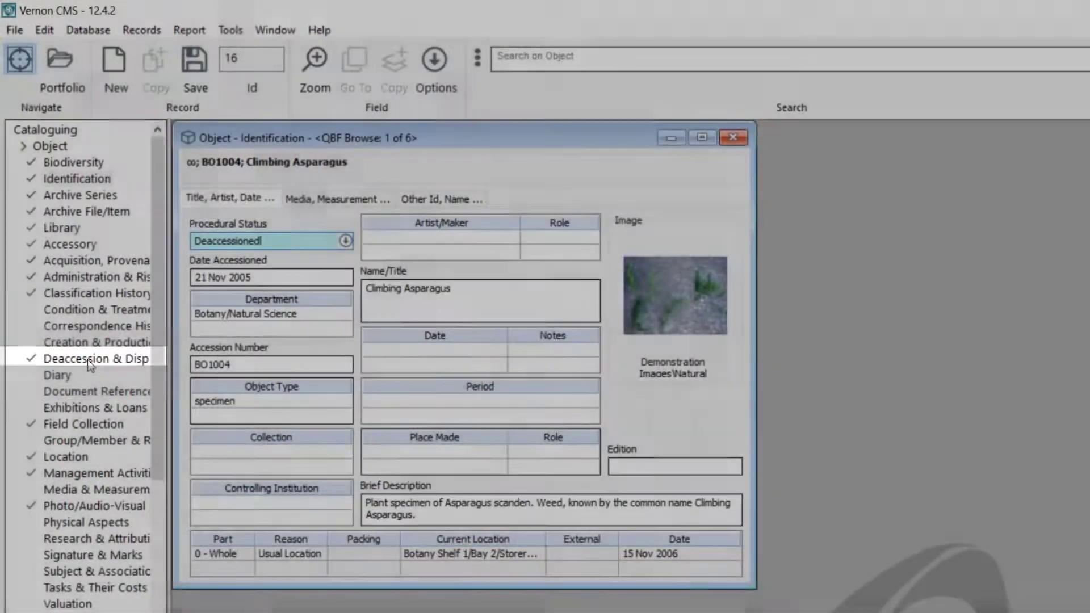
click(89, 359)
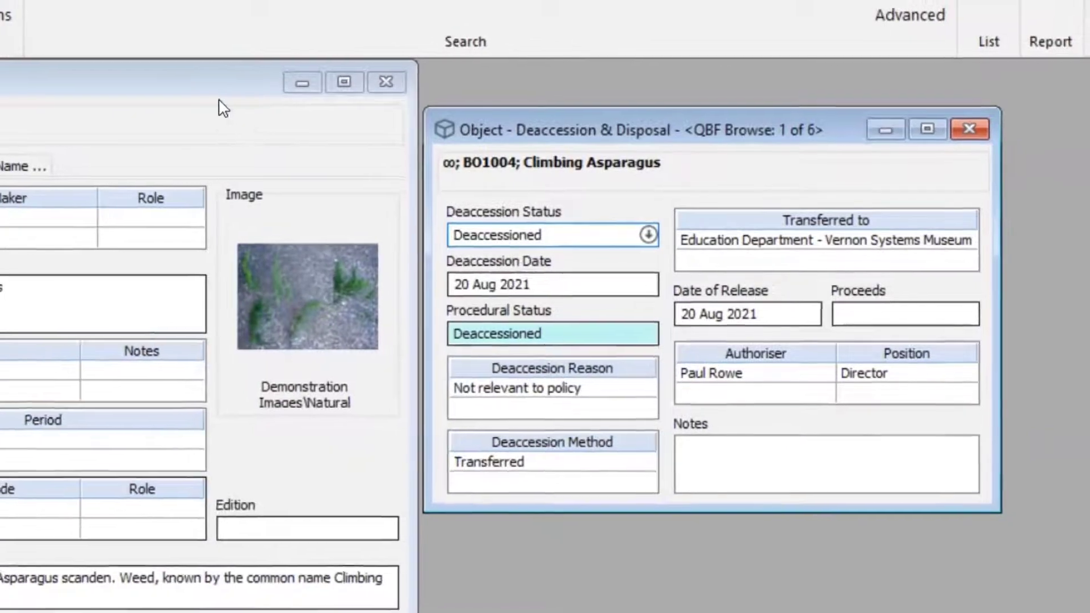
Browse through the object records with the identification and deaccession details side by side, ending on BO1005 Fruit Salad plant
click(237, 68)
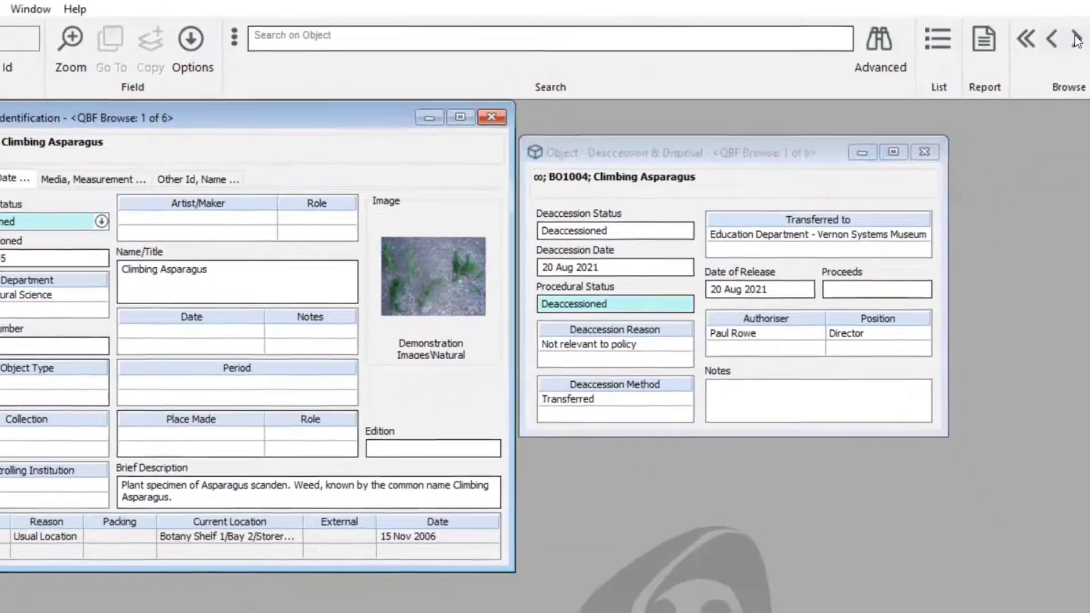
click(1053, 50)
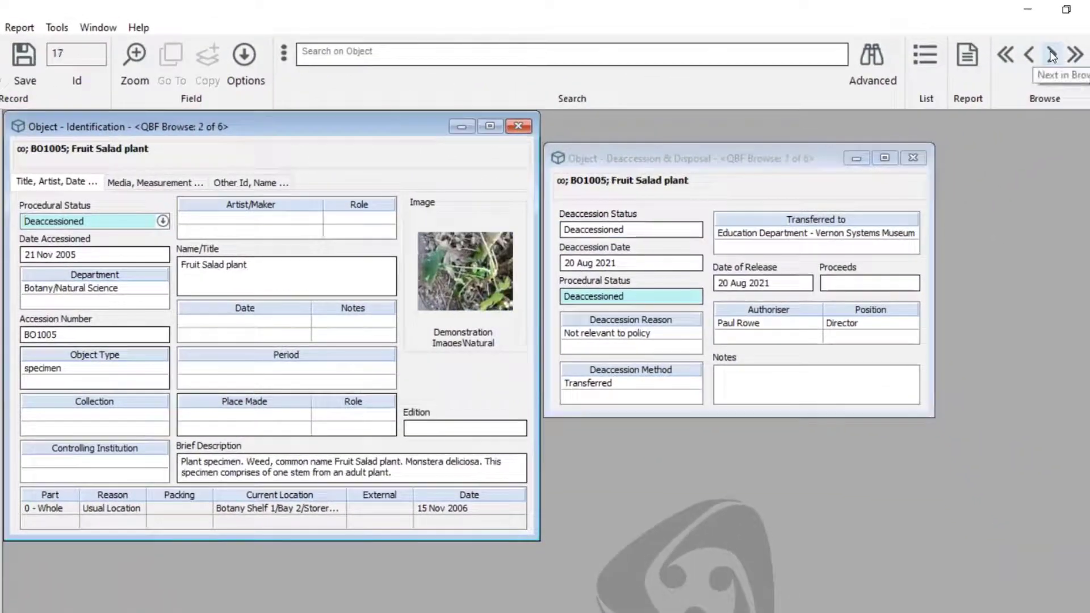
click(1051, 55)
click(1050, 54)
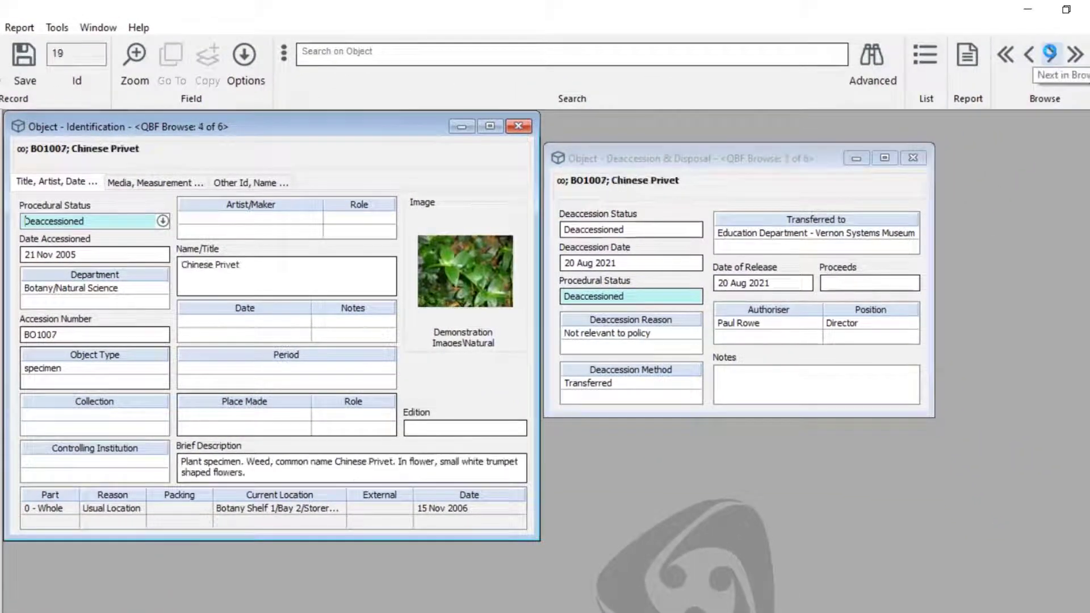
click(1049, 53)
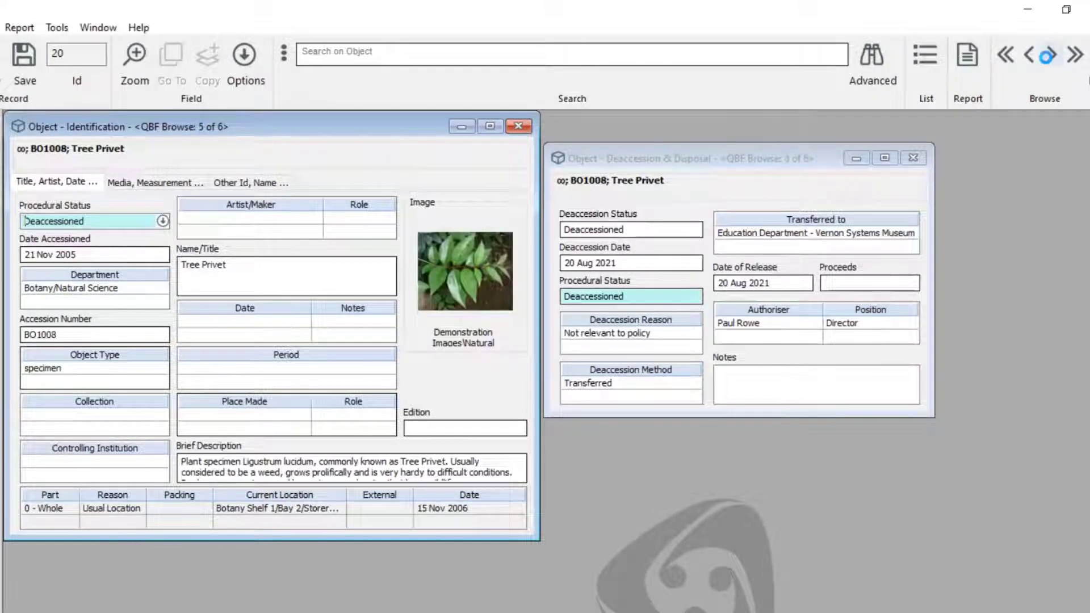
click(1049, 55)
click(1049, 55)
click(1049, 55)
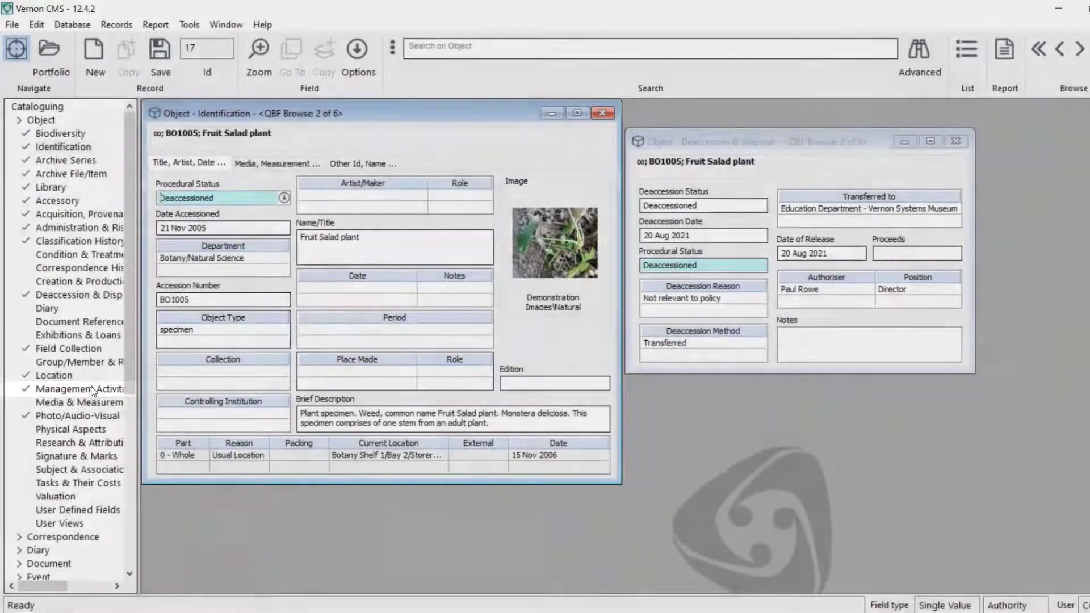
Open deaccession DE2017.1 from the Fruit Salad plant's management activities and review its details and administration information
click(94, 390)
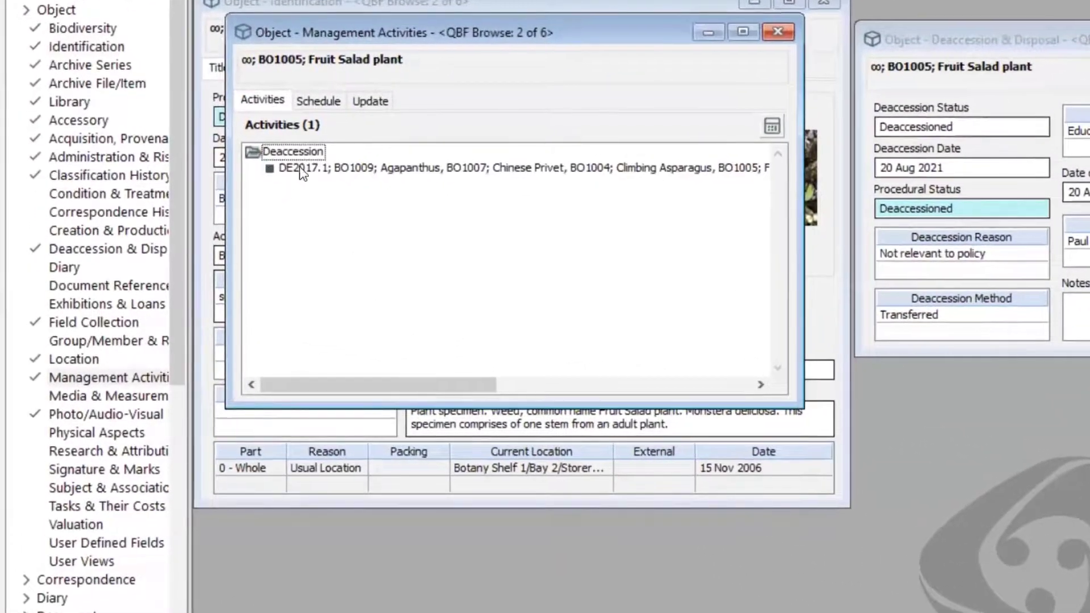
double_click(304, 169)
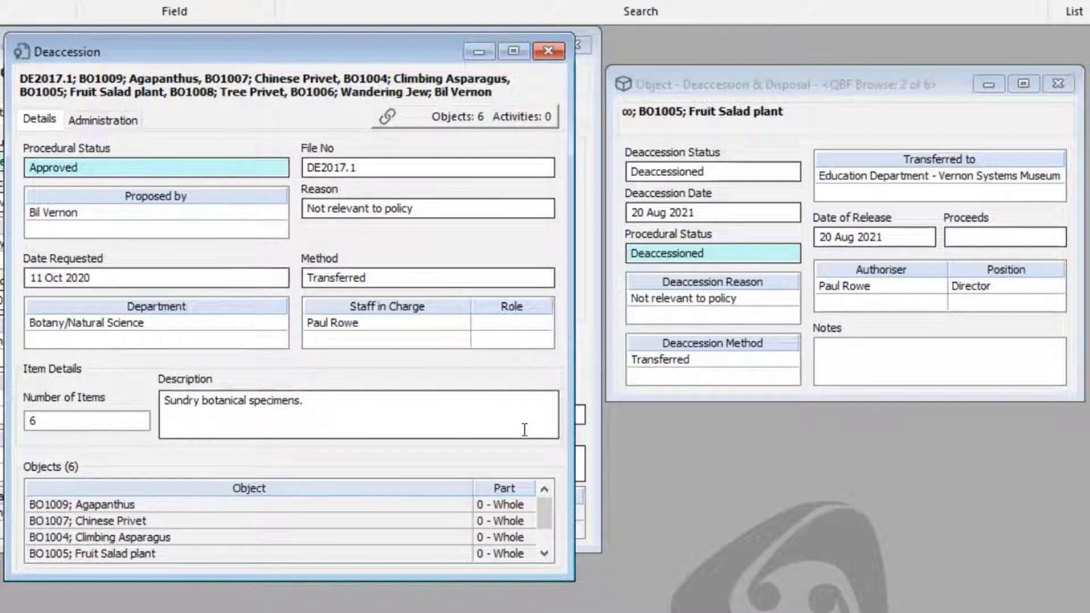
mouse_move(544, 500)
mouse_down()
mouse_move(549, 551)
mouse_move(549, 488)
mouse_move(550, 500)
mouse_up()
click(132, 119)
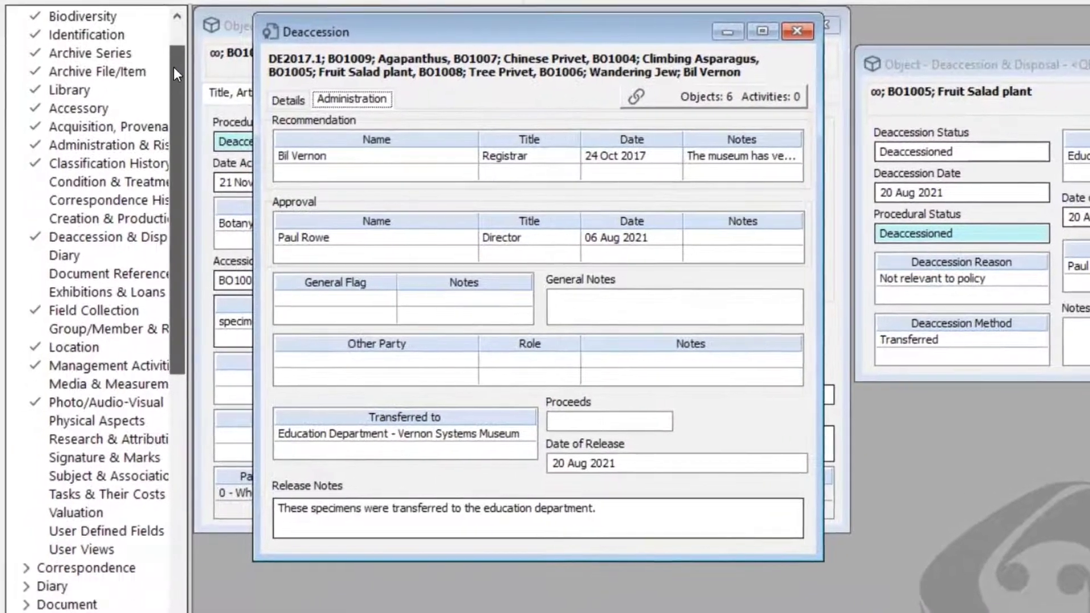
View the correspondence history and the document references of deaccession DE2017.1, closing each one after checking it
drag(174, 67, 186, 172)
scroll(193, 252, down, 3)
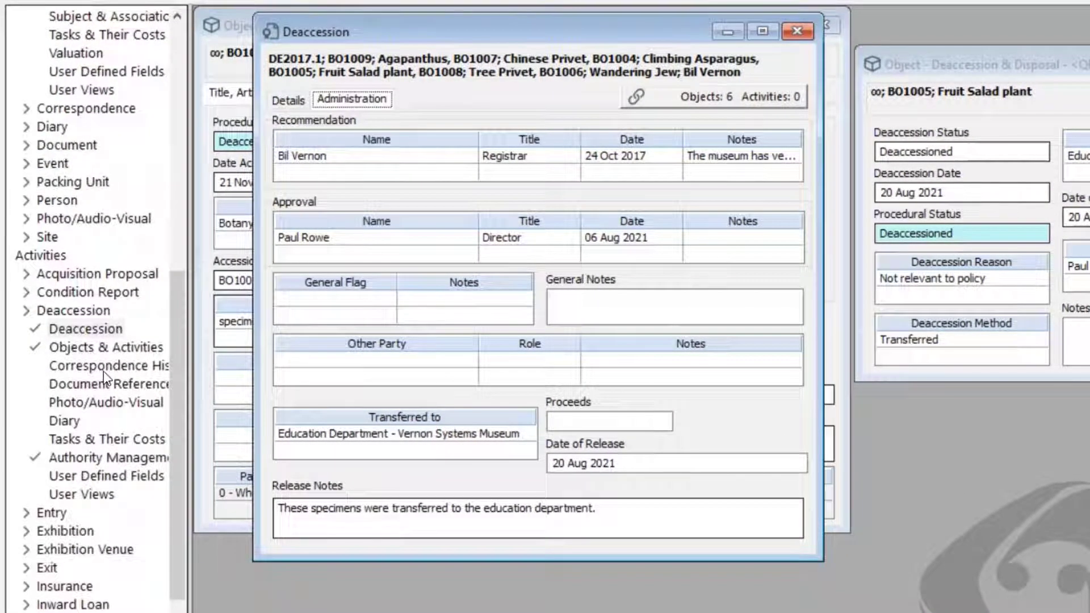
click(103, 367)
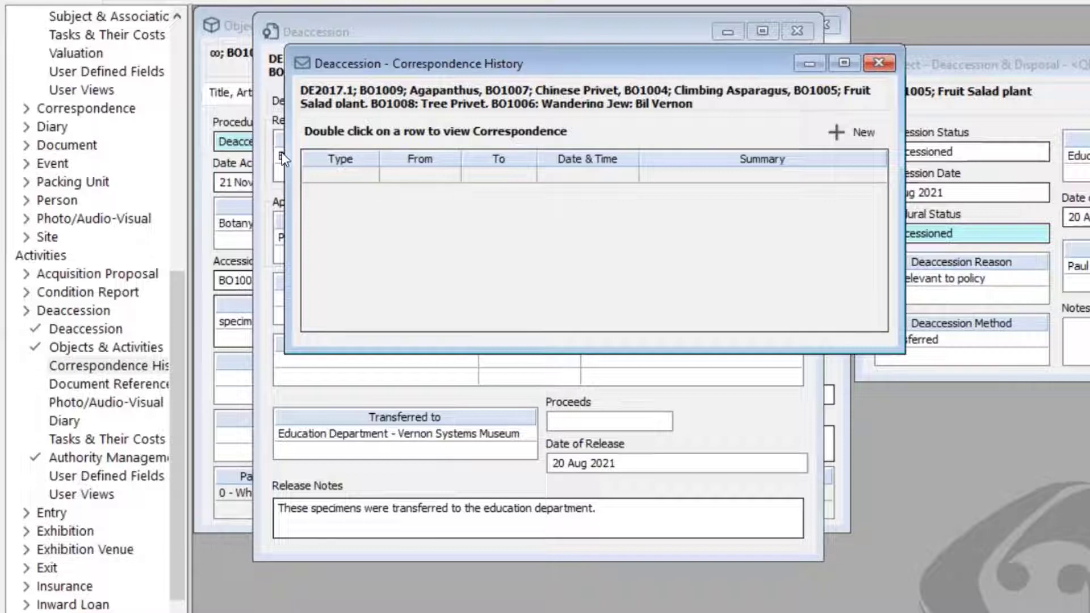
click(893, 61)
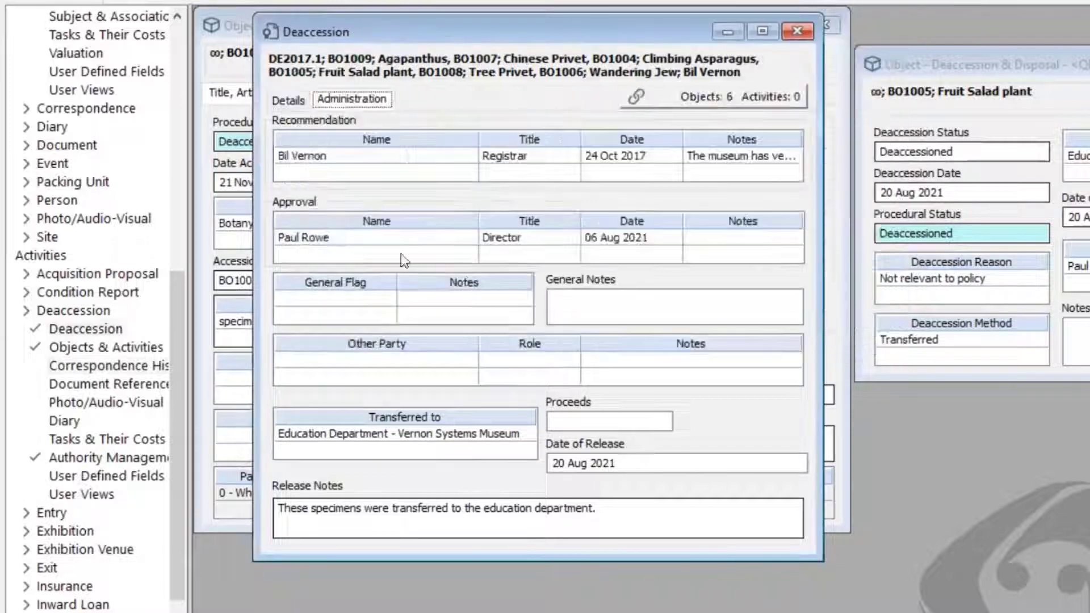
double_click(149, 385)
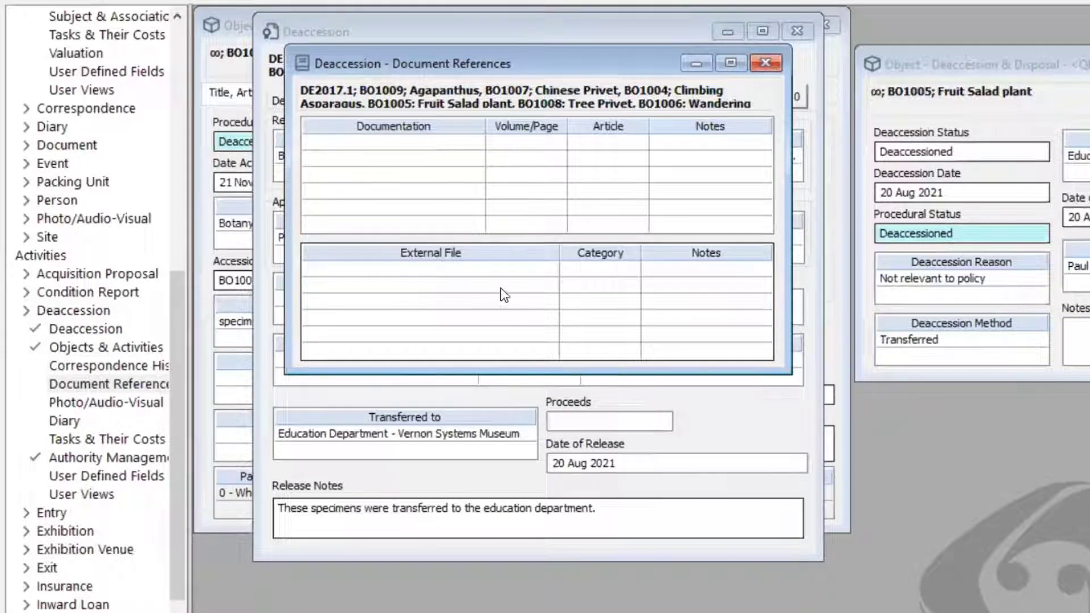
click(764, 62)
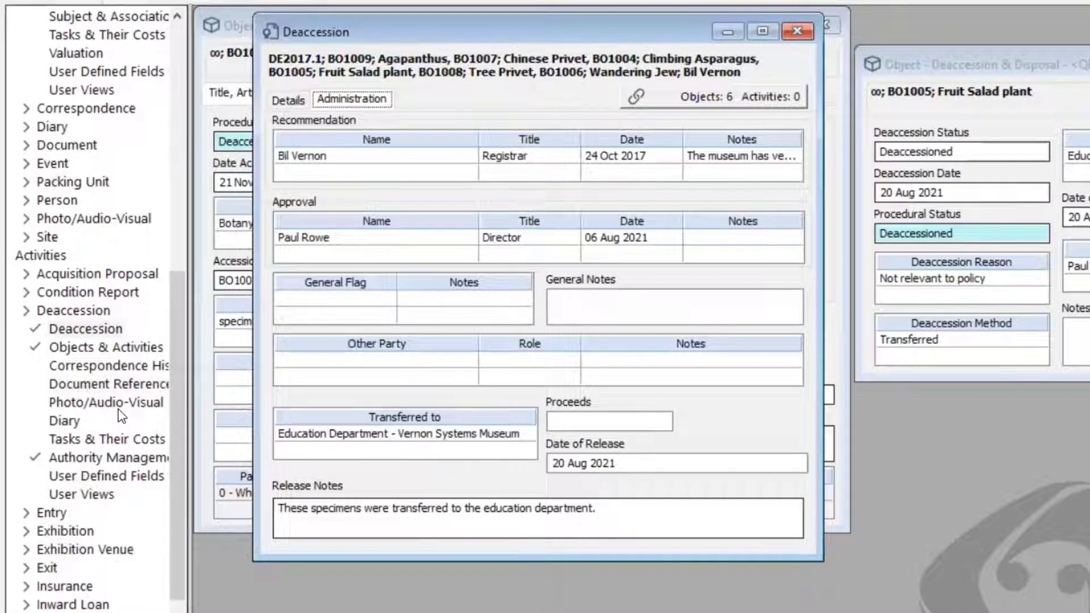
Close the deaccession activity record and return to the Fruit Salad plant's identification details
drag(575, 37, 669, 279)
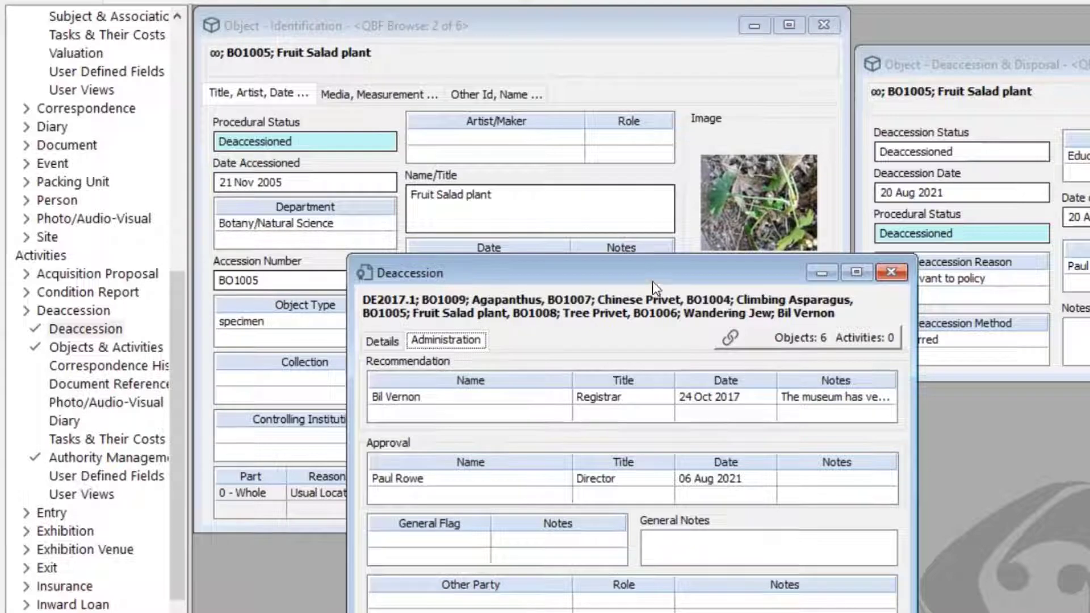
drag(649, 278, 561, 126)
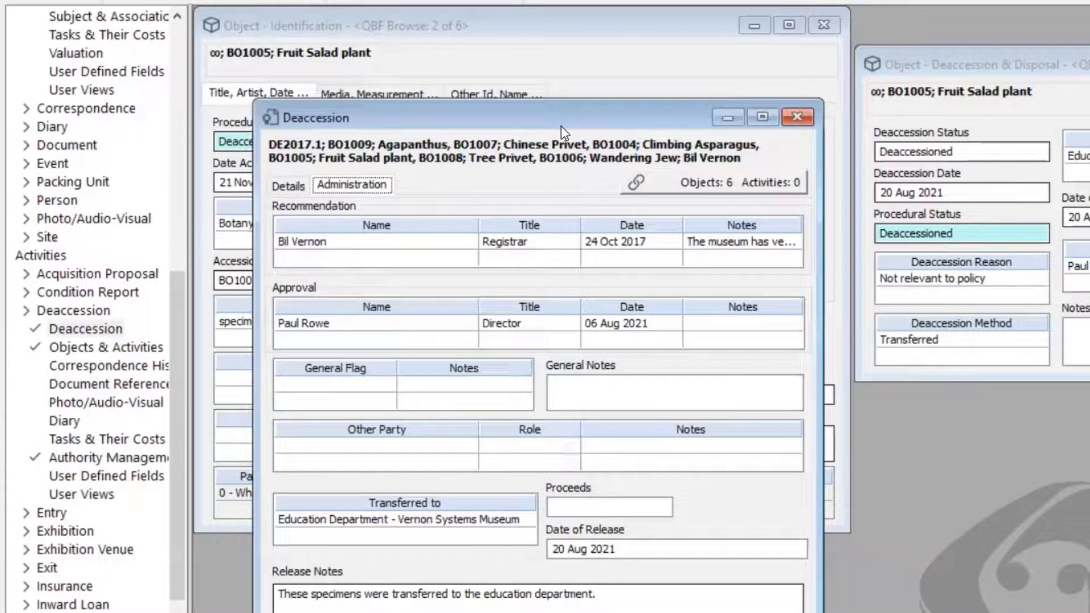
click(797, 117)
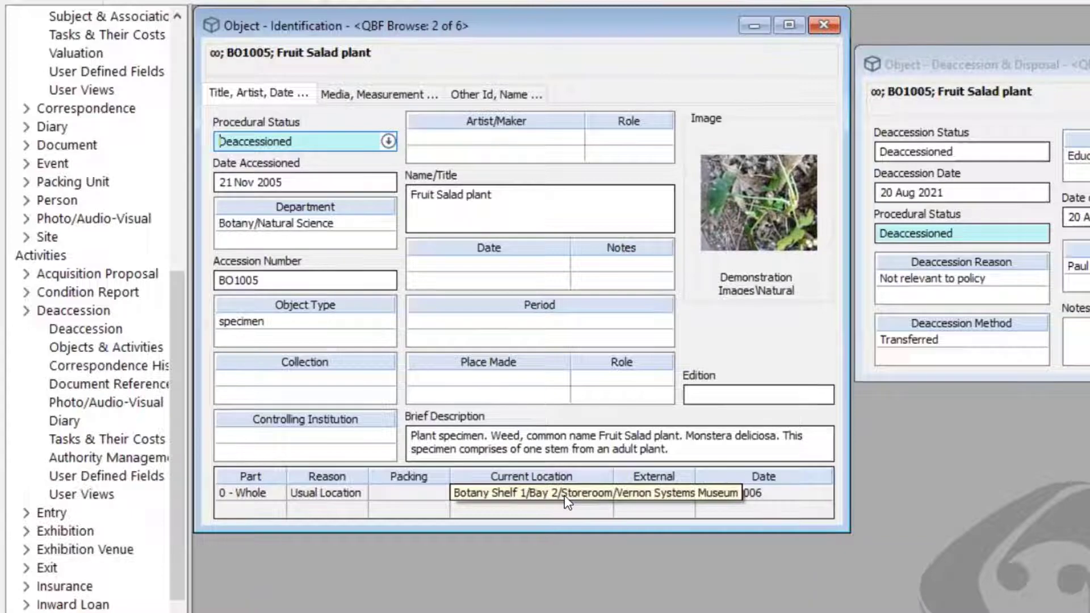
Start a movement transaction from the Fruit Salad plant's location details and enter the authoriser's and the mover's names
drag(174, 356, 168, 82)
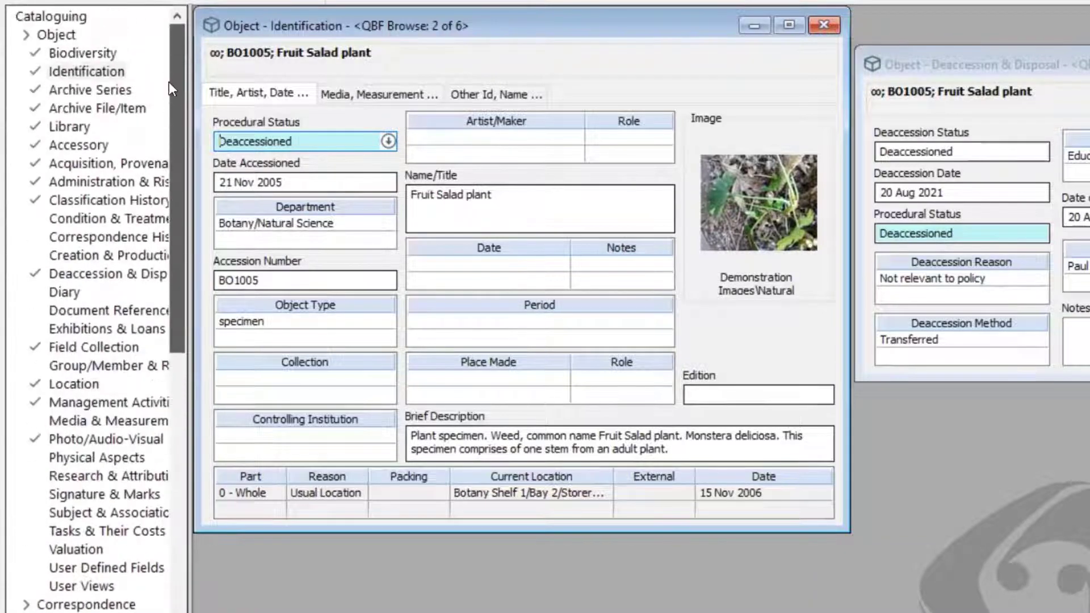
click(76, 383)
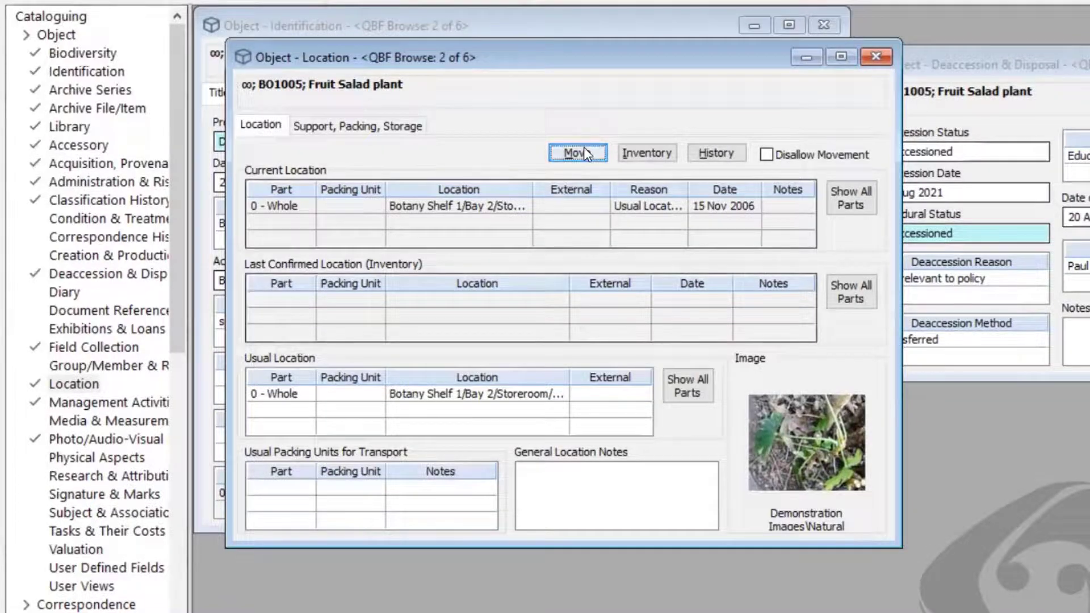
click(578, 152)
click(588, 129)
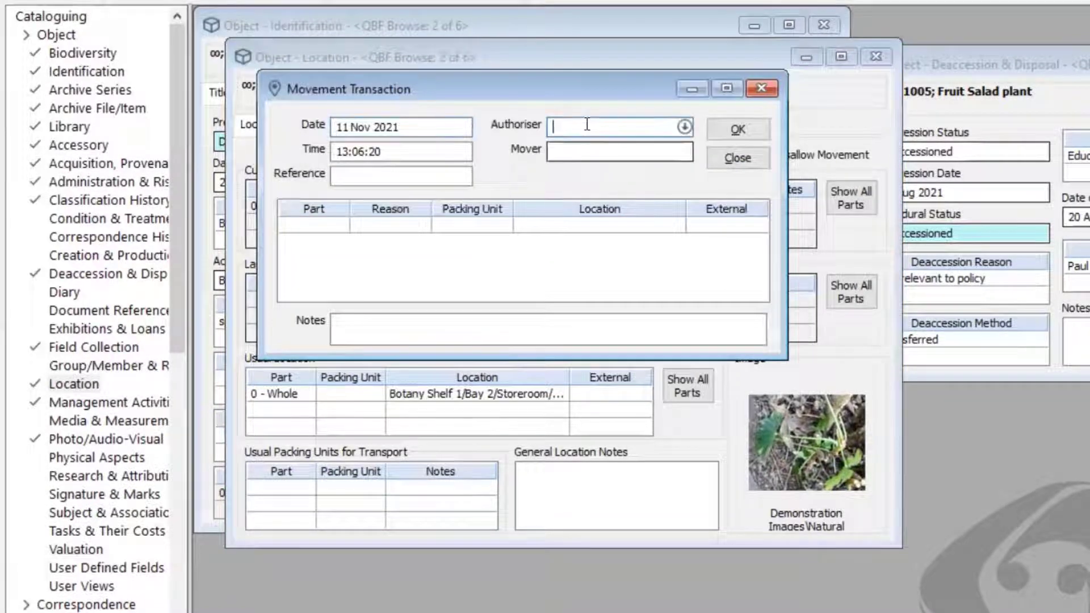
text(rowe)
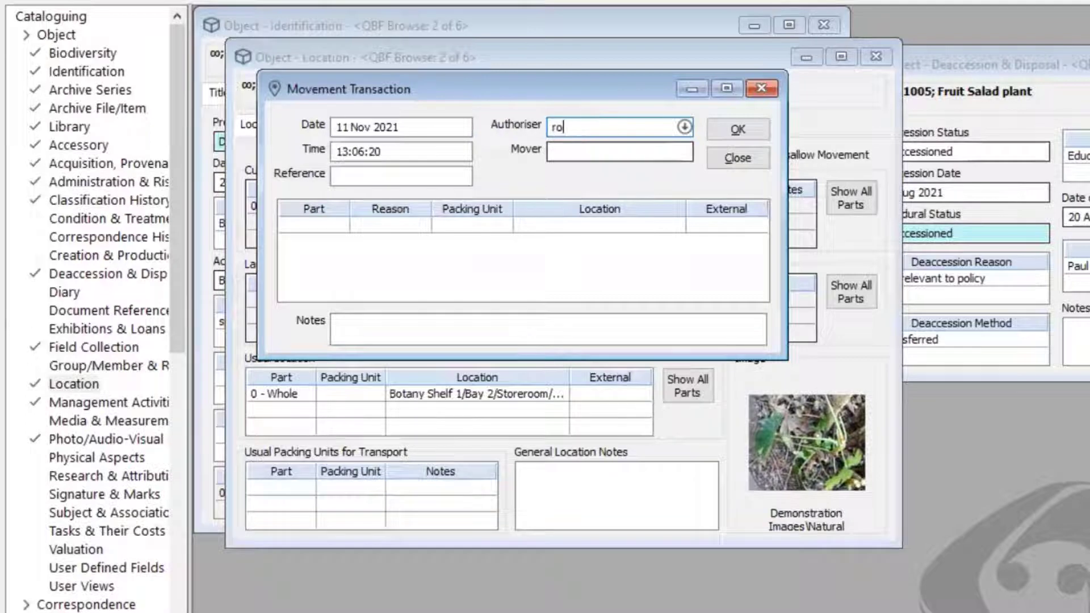
key(Tab)
text(rowe)
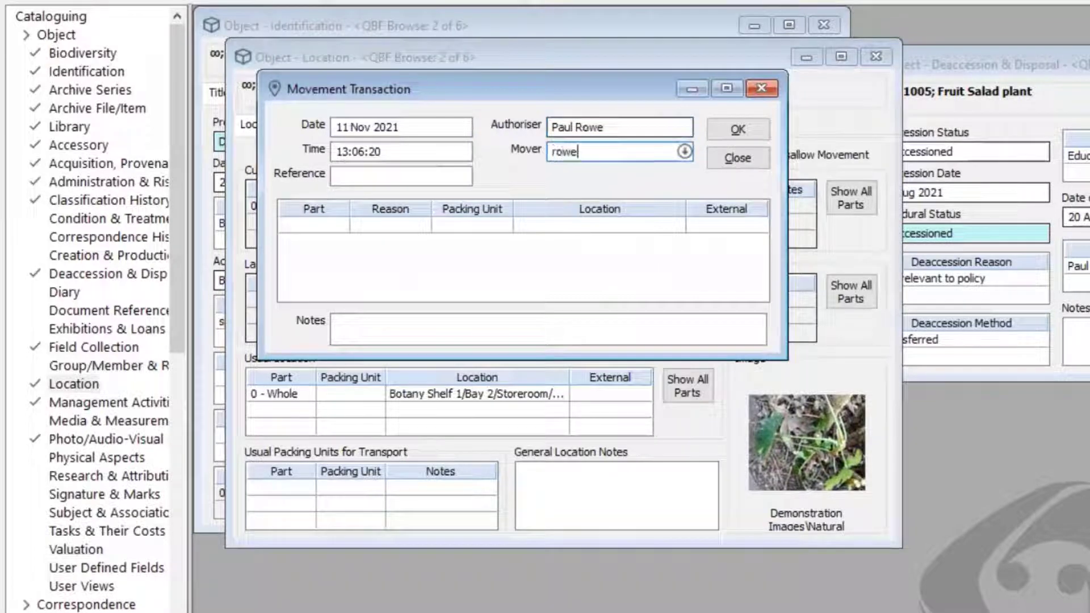
key(Tab)
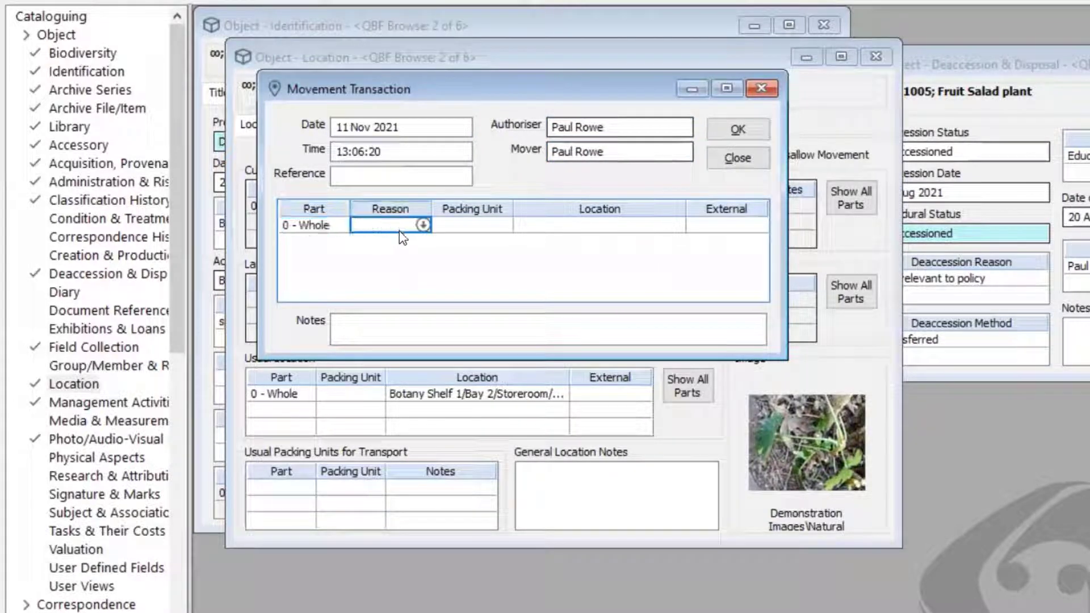
Set the movement reason for part 0 - Whole to Deaccessioned
key(Tab)
click(423, 225)
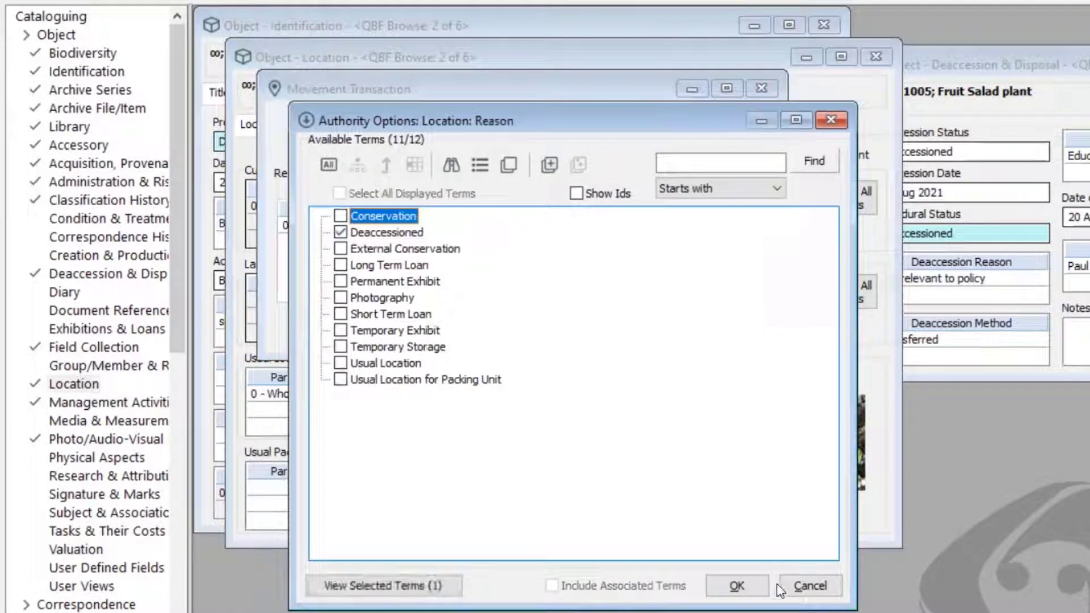
click(760, 591)
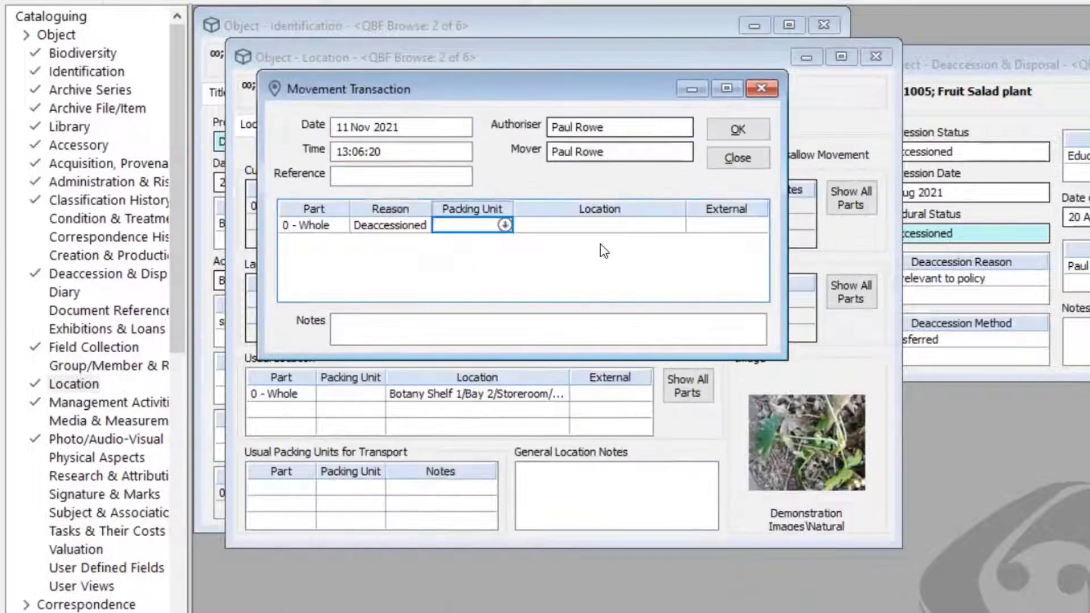
Create a new location term named DEACCESSIONED and assign it as the movement's location
click(609, 225)
click(676, 225)
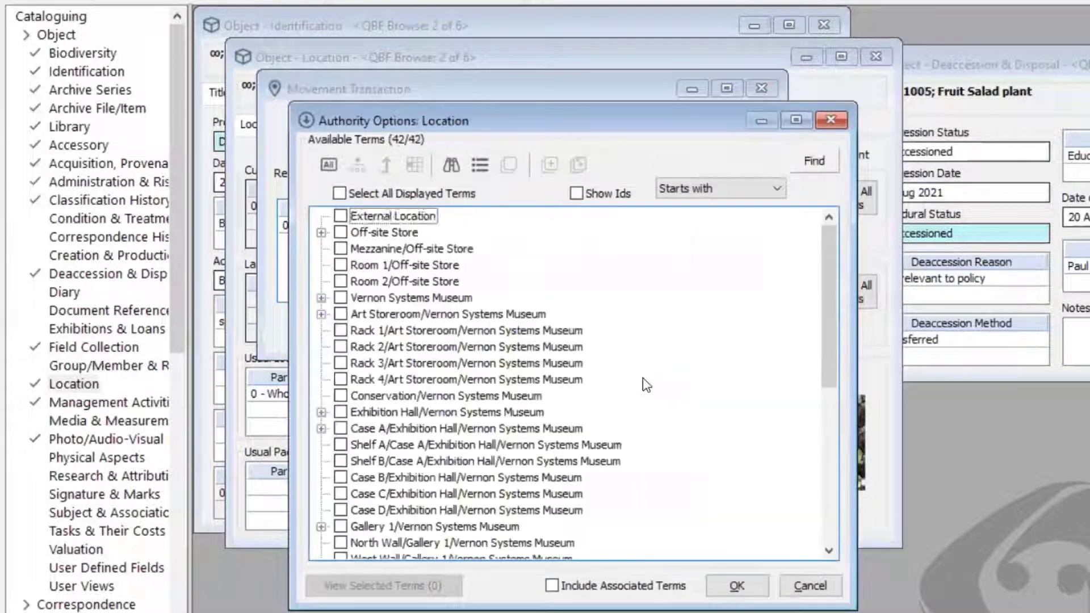
drag(827, 284, 716, 248)
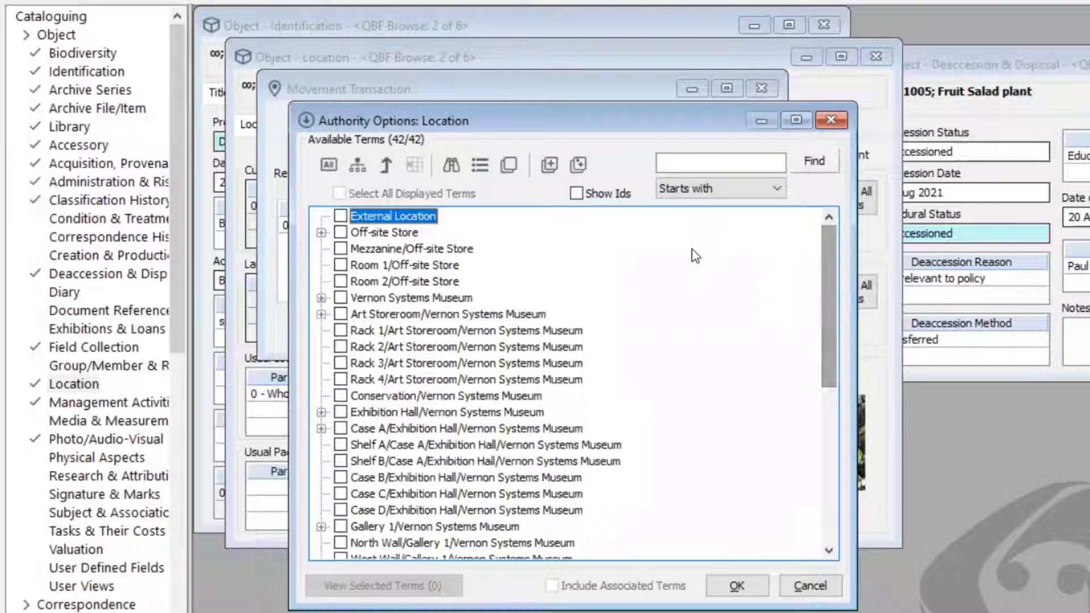
click(550, 164)
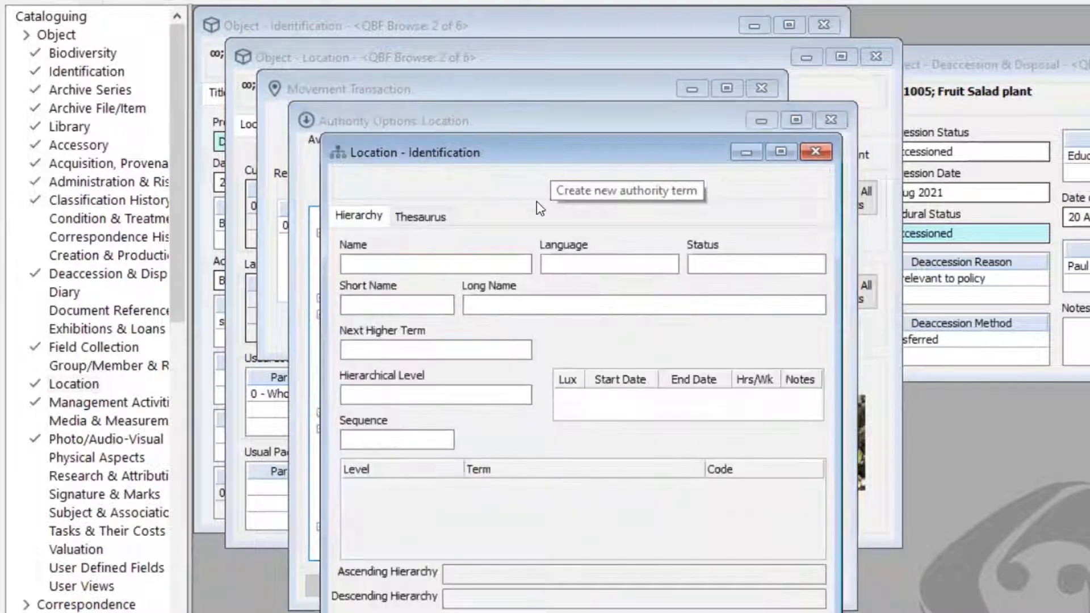
text(DE)
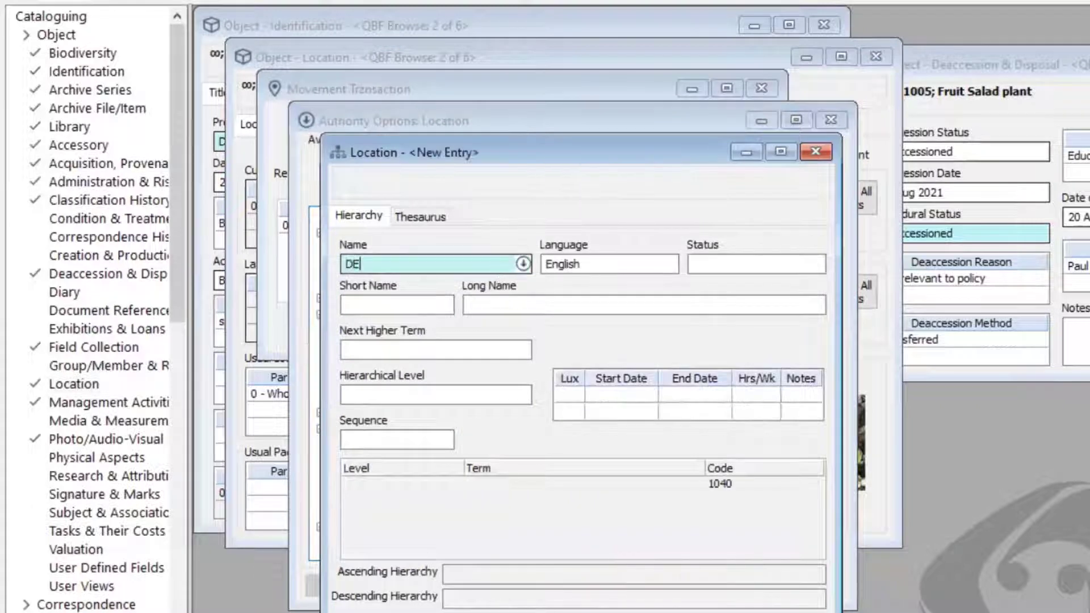
text(ACCESSIONED)
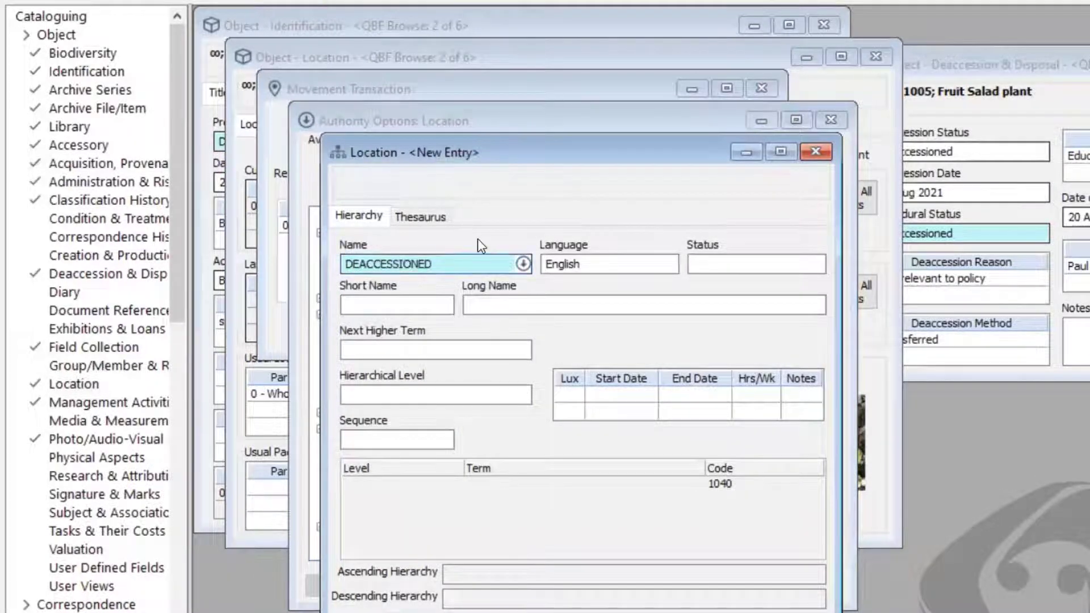
click(816, 151)
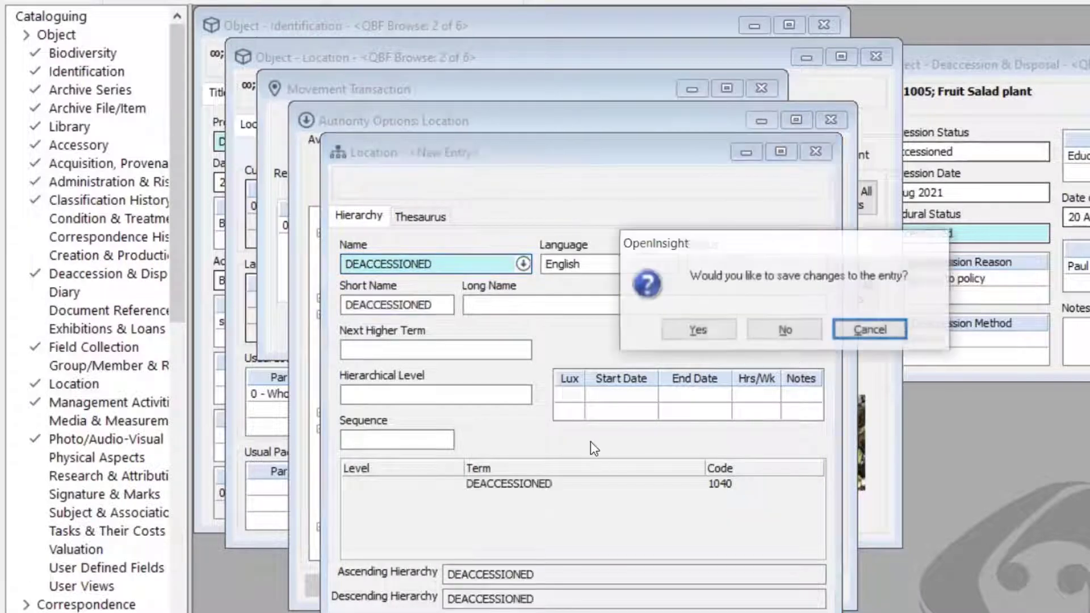
key(Return)
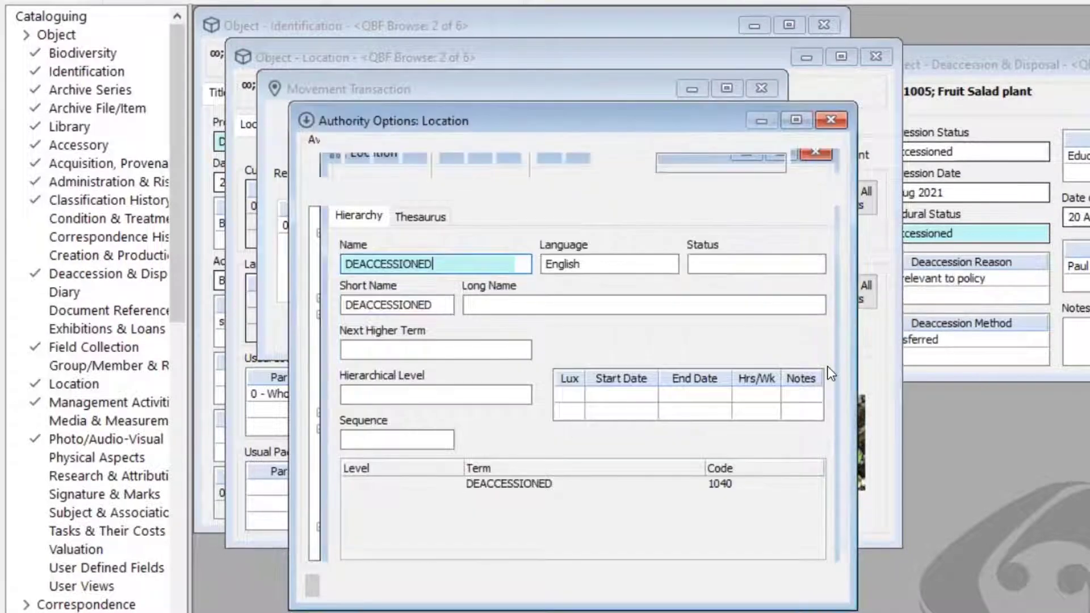
click(341, 217)
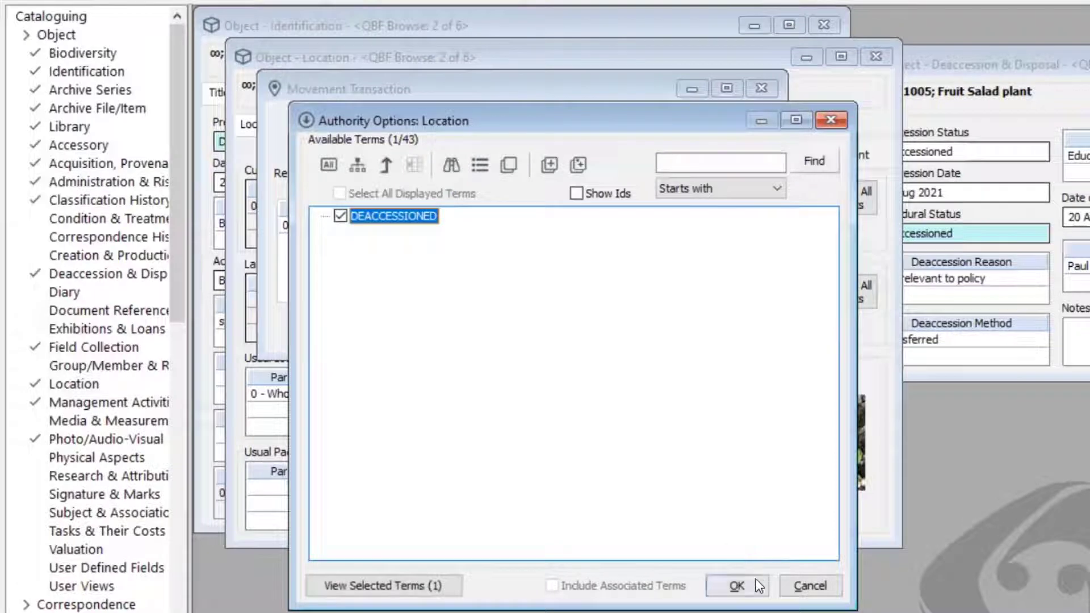
click(737, 585)
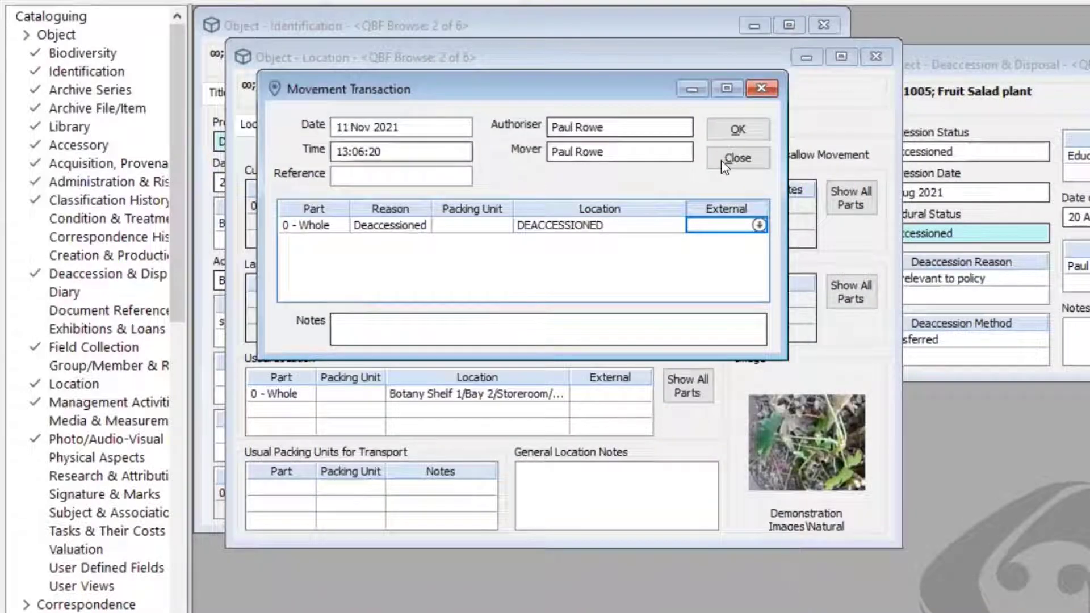
Confirm the movement transaction and set part 0 - Whole's usual location to DEACCESSIONED, declining to update the current location from it
click(744, 133)
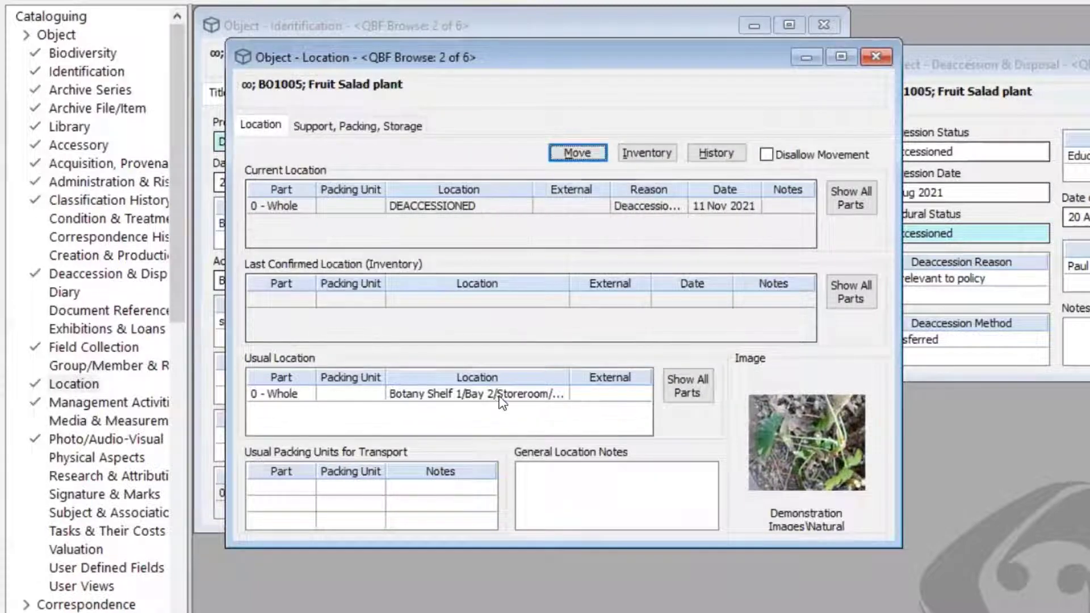
click(501, 395)
text(Deacce)
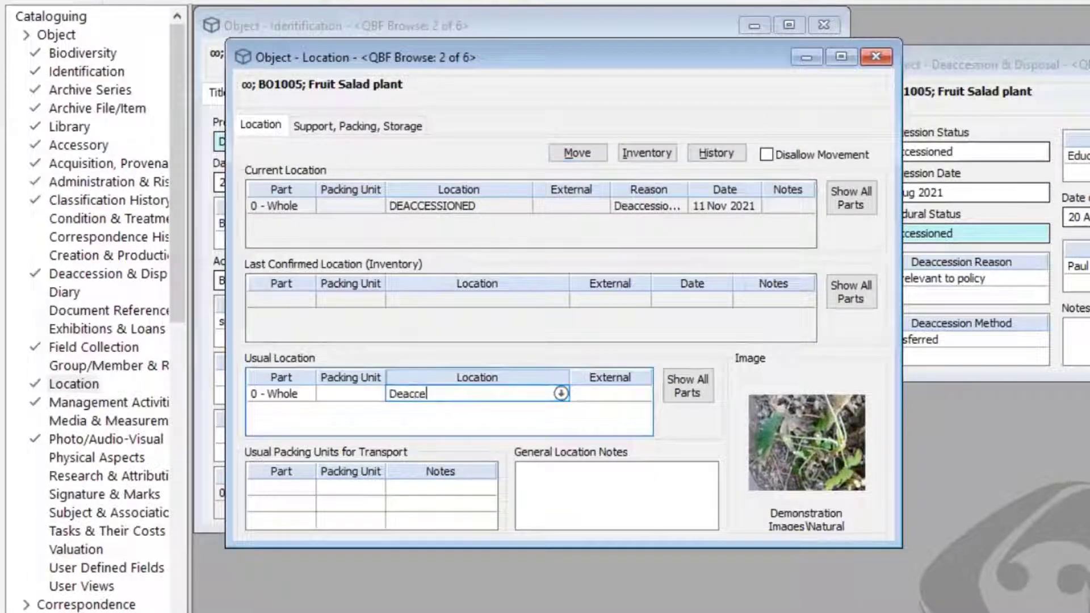
text(ssioned)
key(Tab)
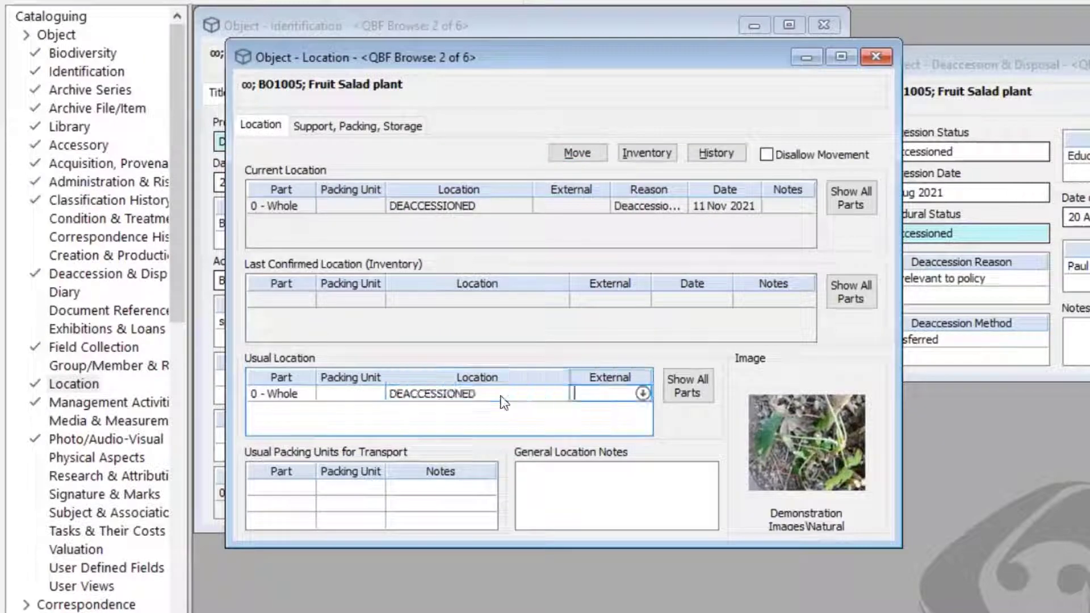
click(620, 487)
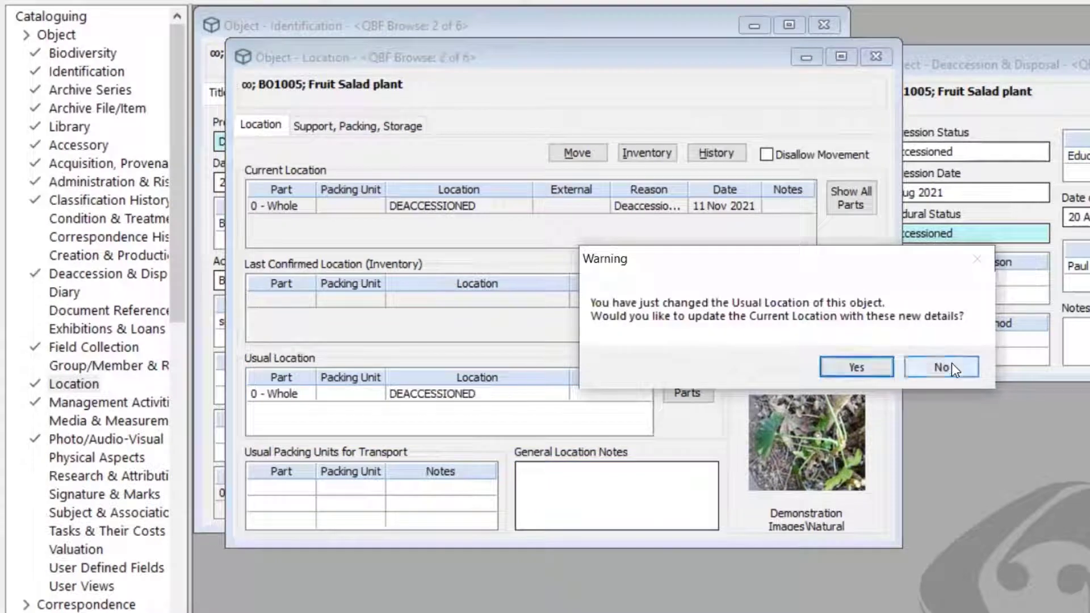
click(948, 364)
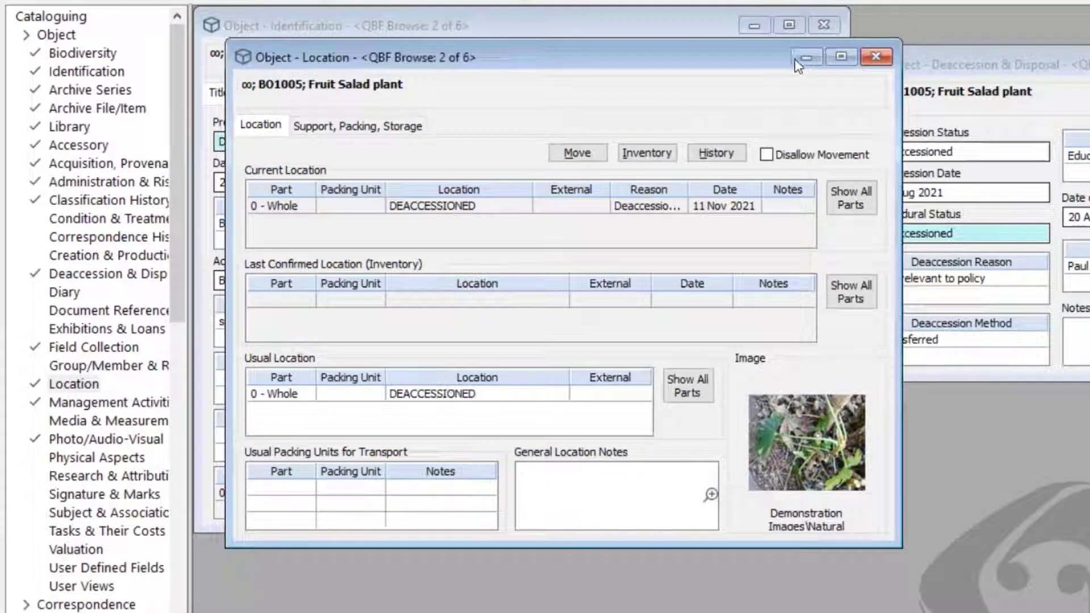
click(876, 57)
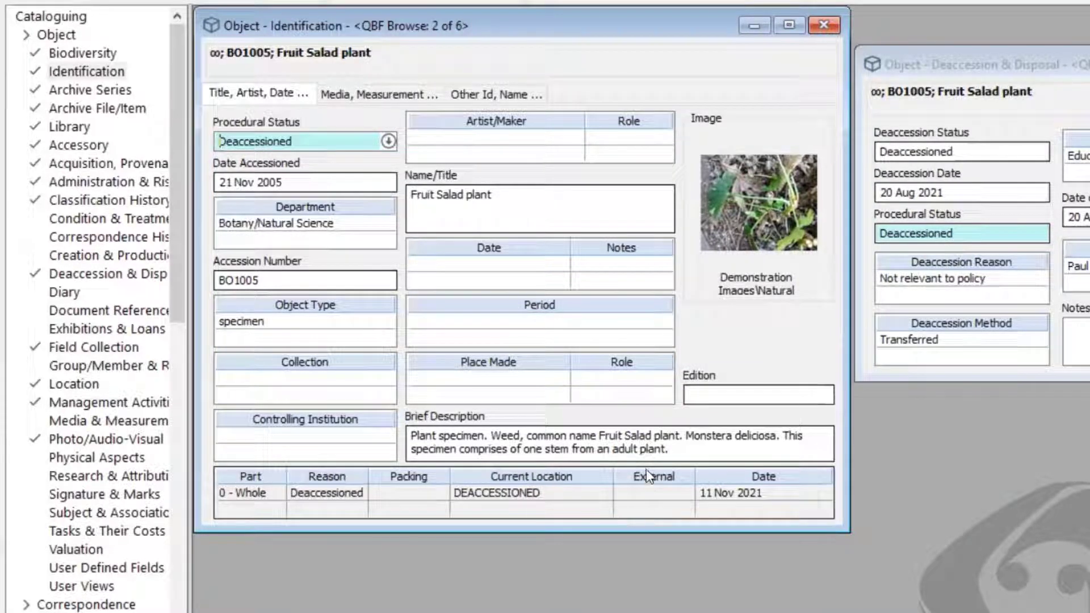
click(287, 93)
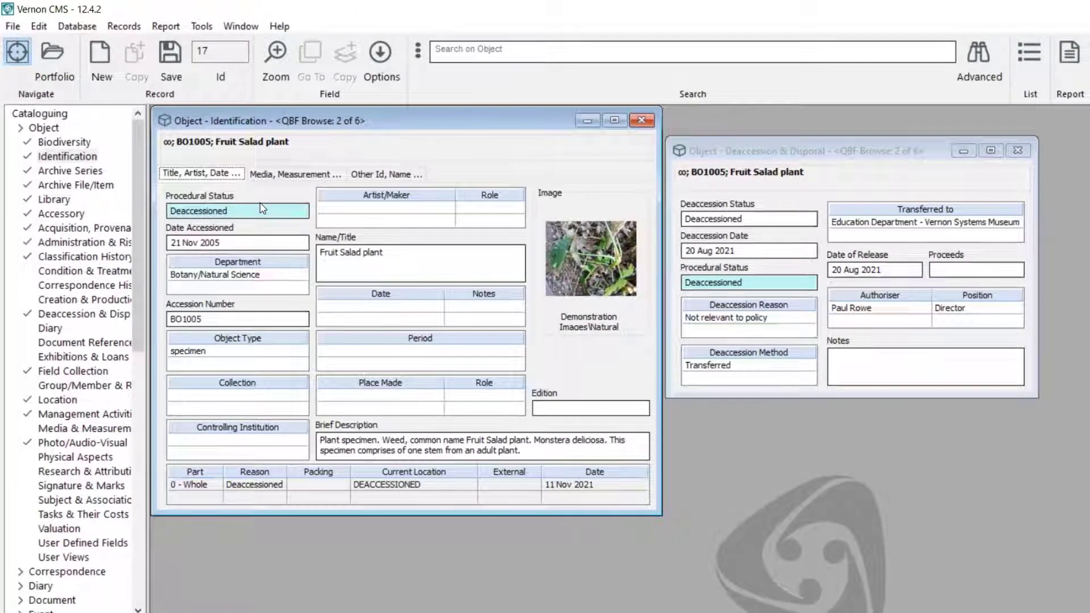
Find the authority files matching "status" and open the Object: Procedural Status file
click(90, 29)
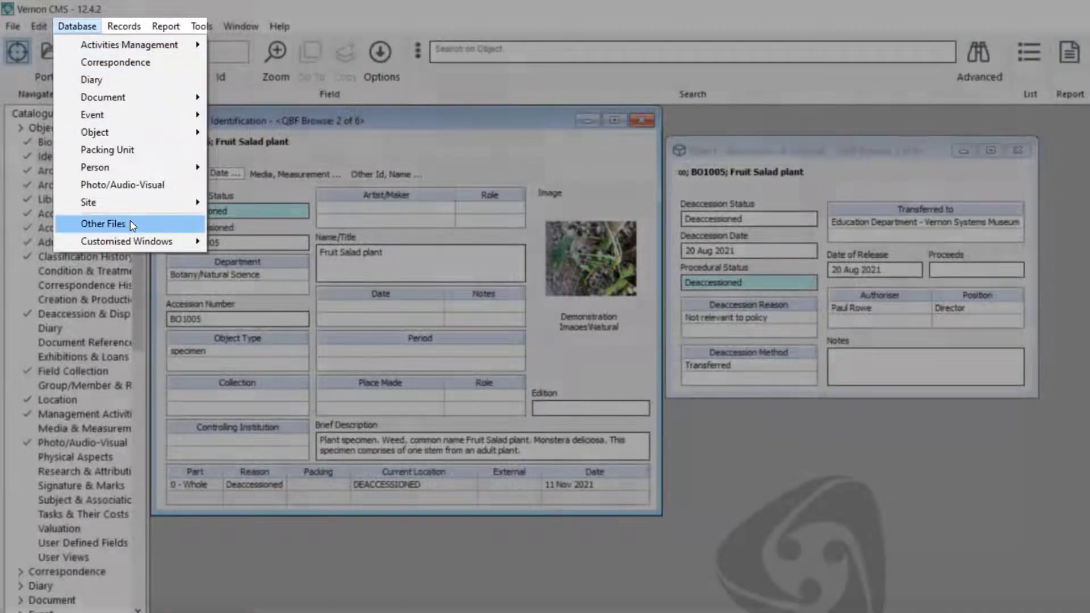
click(132, 224)
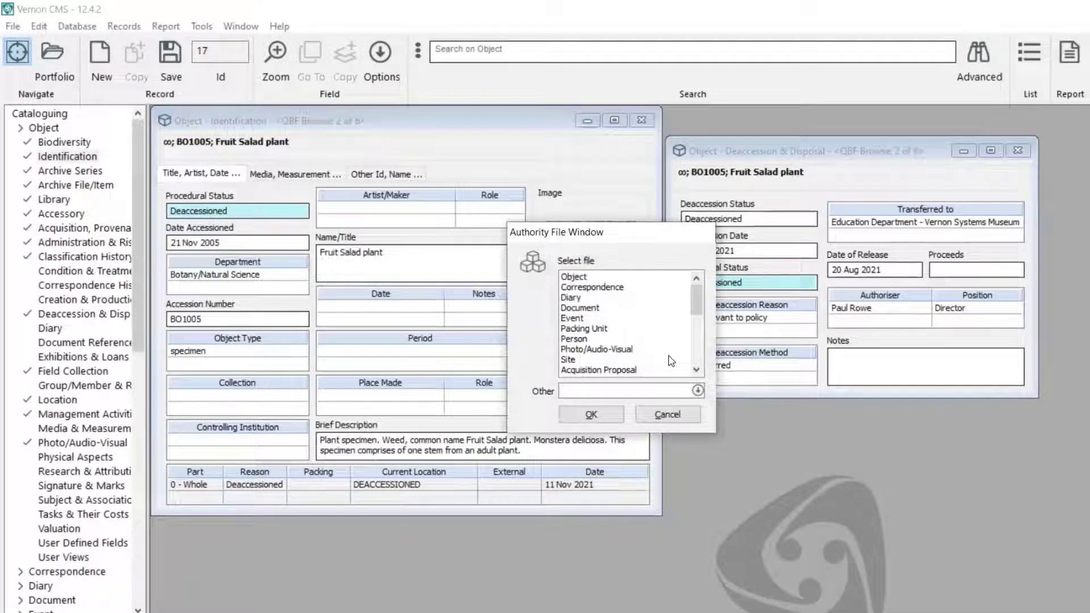
text(status)
key(Return)
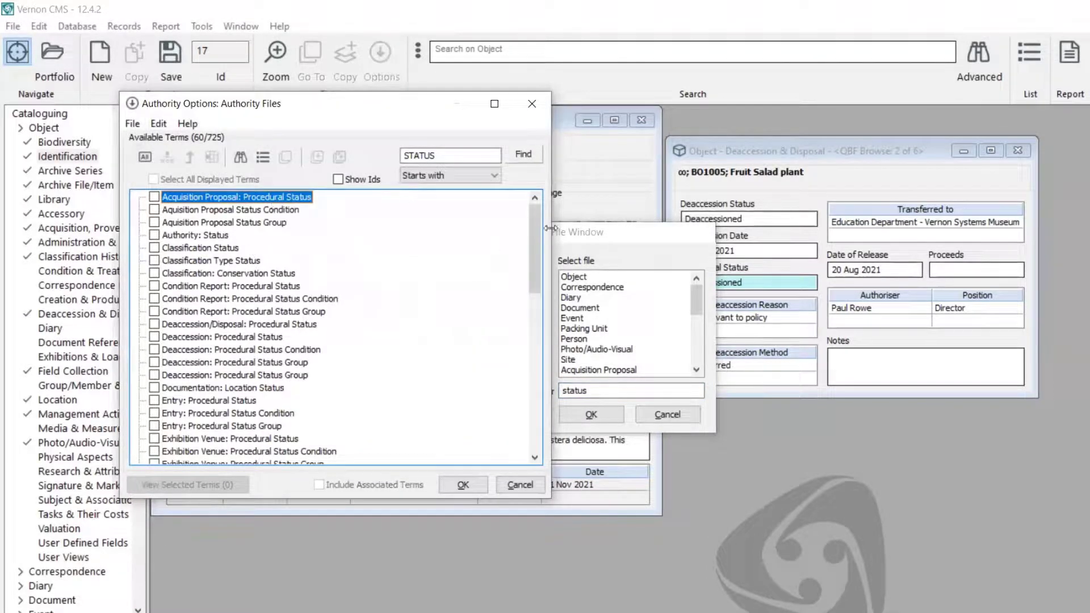
drag(534, 222, 535, 334)
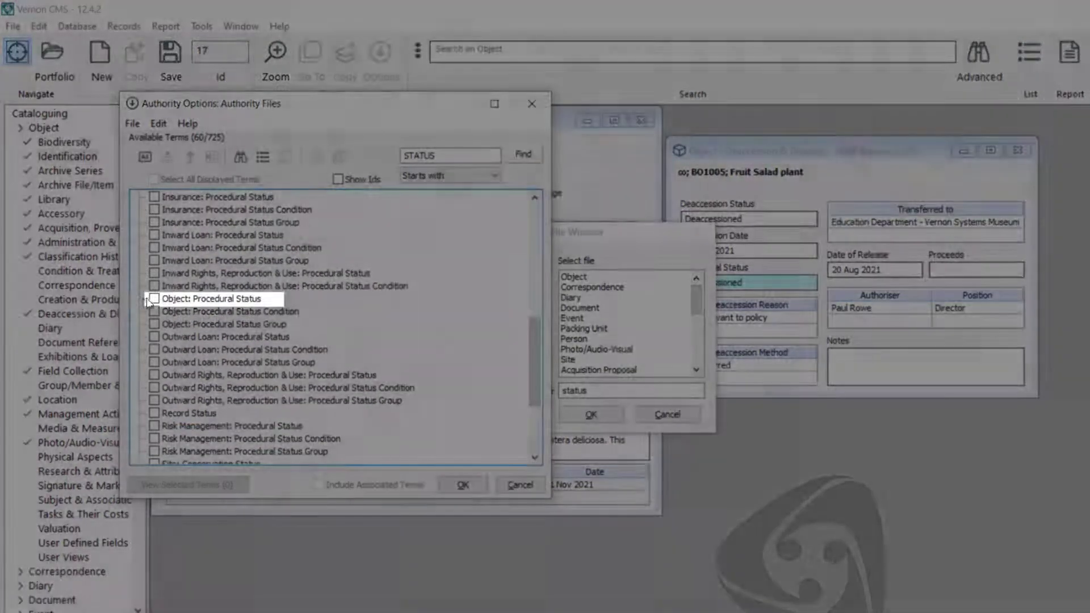
click(153, 299)
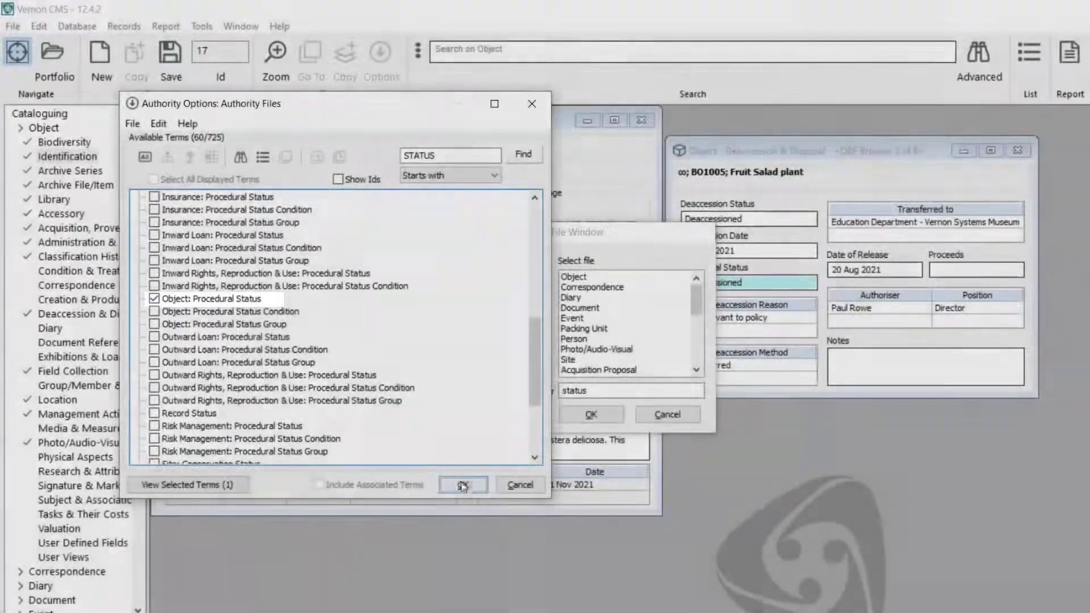
click(463, 484)
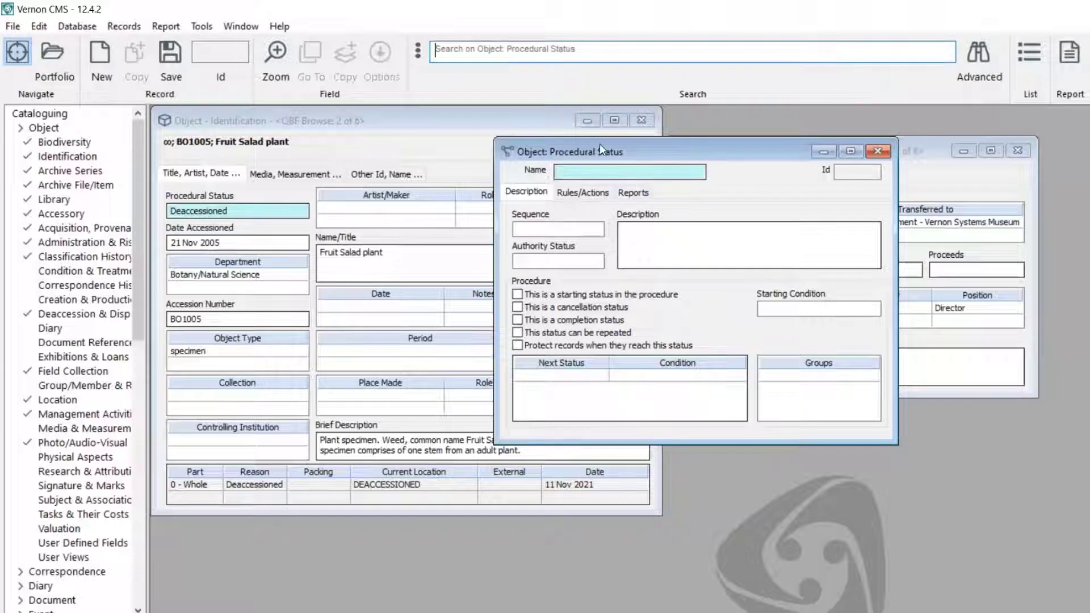
Search the procedural statuses for "dea" to load the Deaccessioned entry
drag(598, 157, 595, 160)
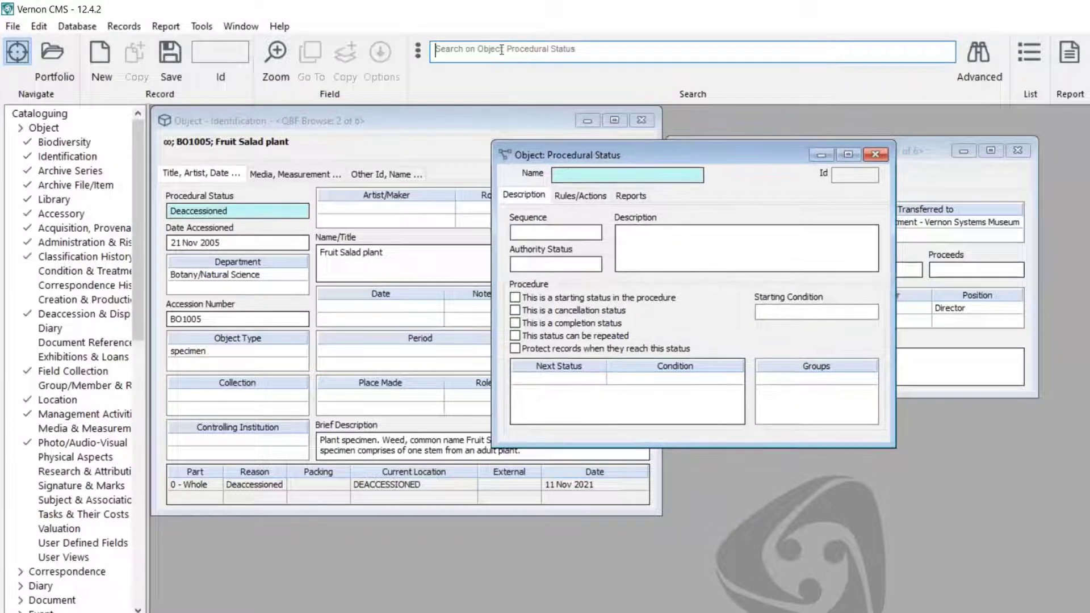
text(dea)
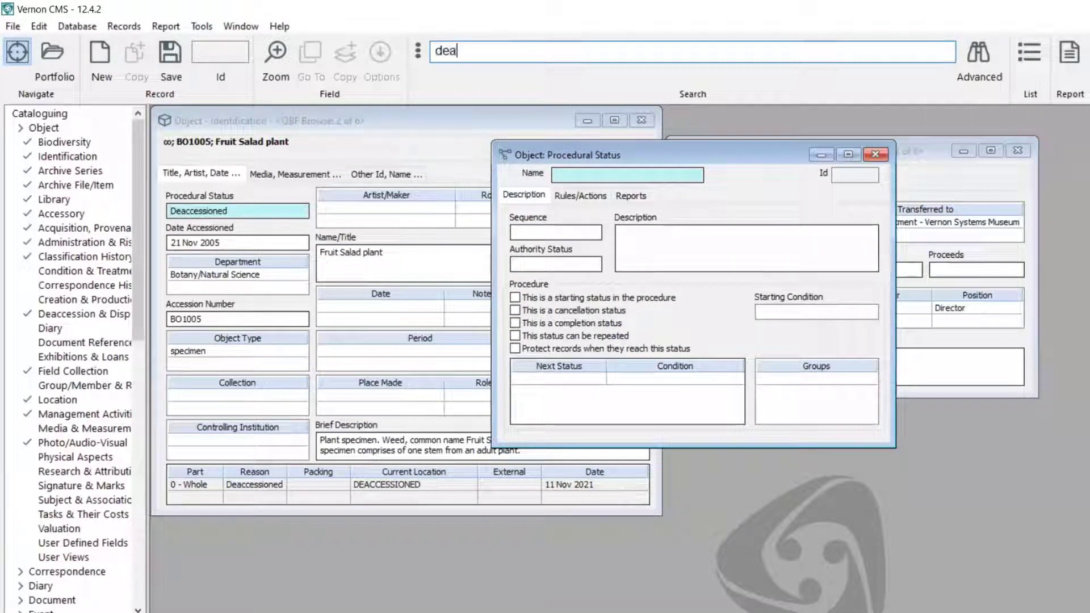
key(BackSpace)
key(BackSpace)
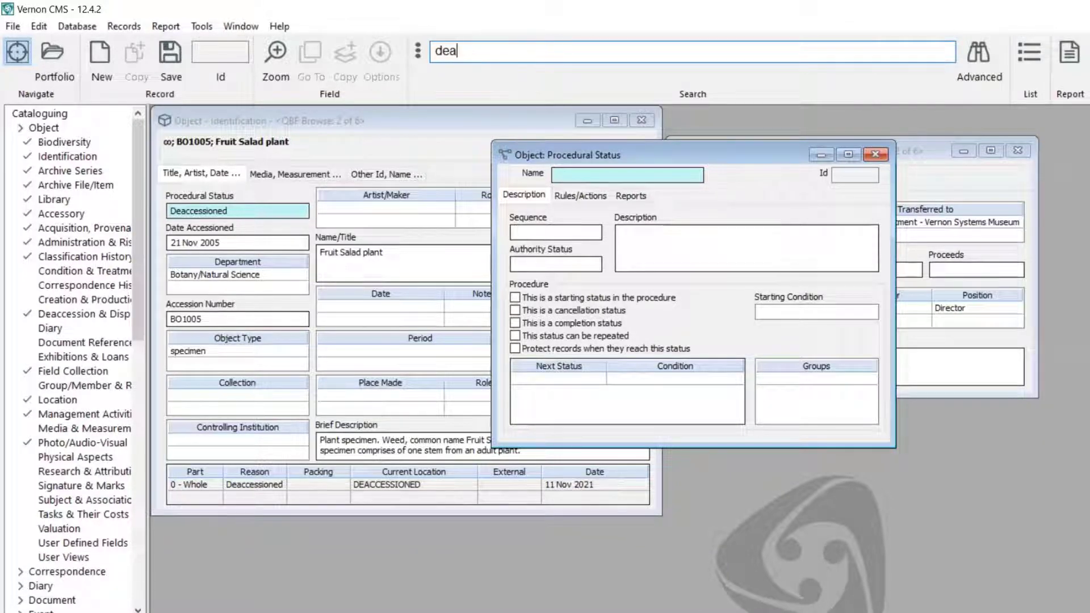
key(Return)
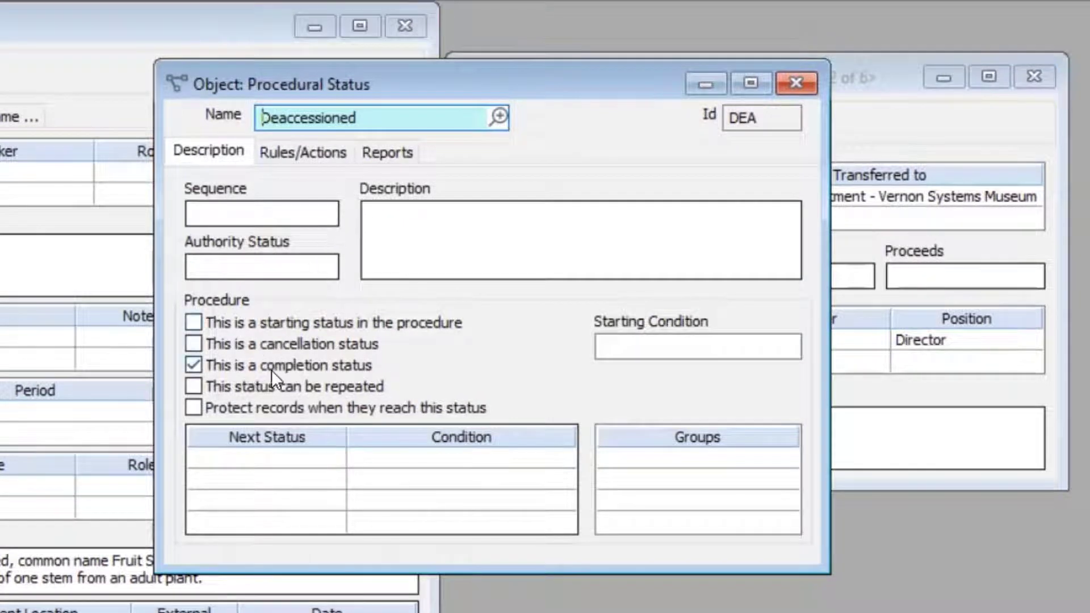
Protect records when they reach the Deaccessioned status, save the status entry and close its window
click(281, 412)
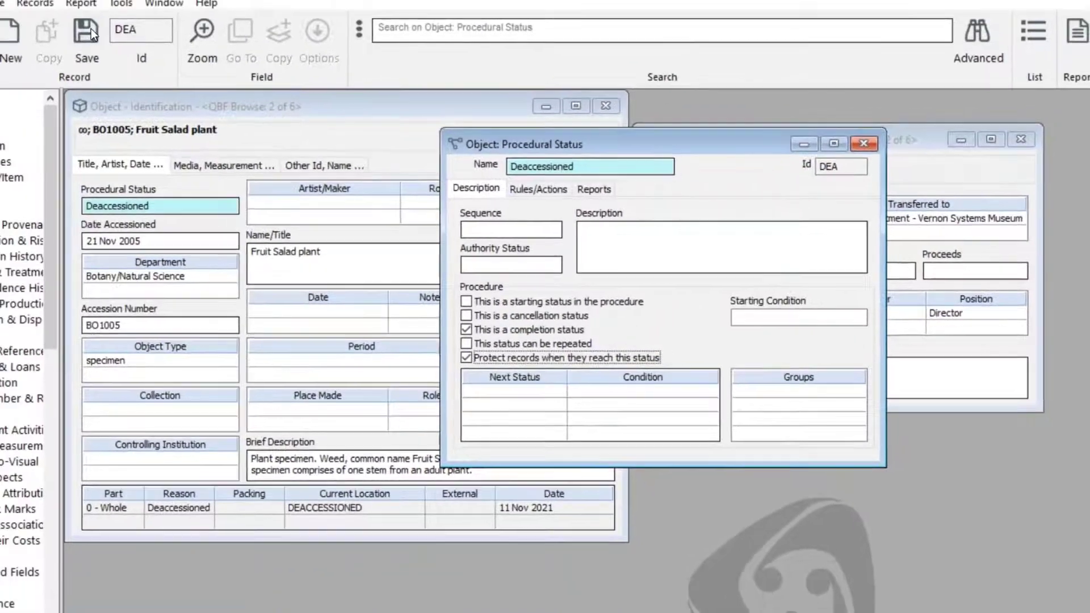
click(87, 34)
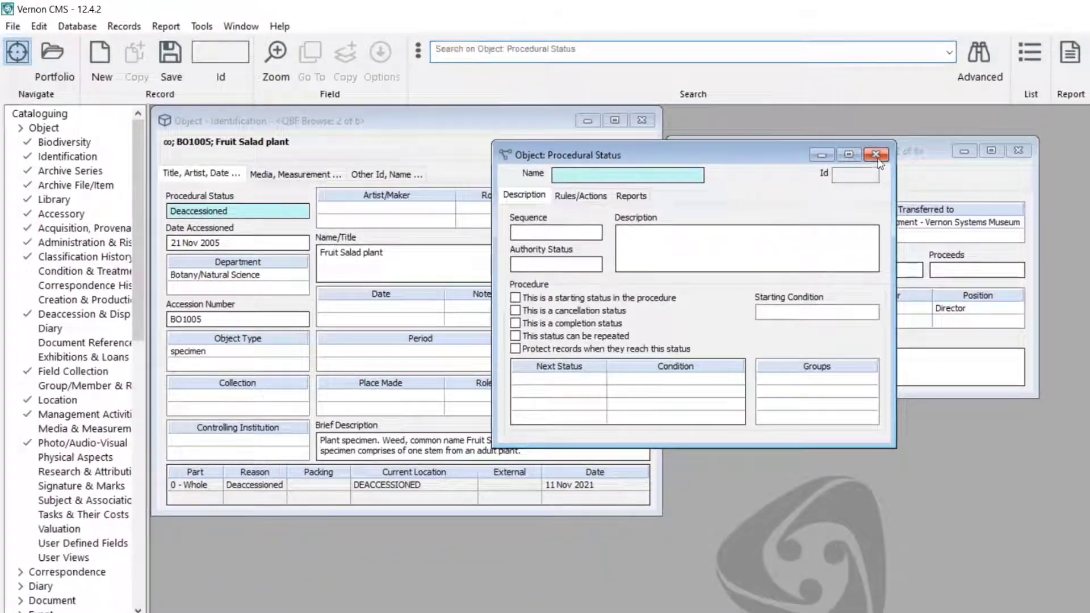
click(873, 151)
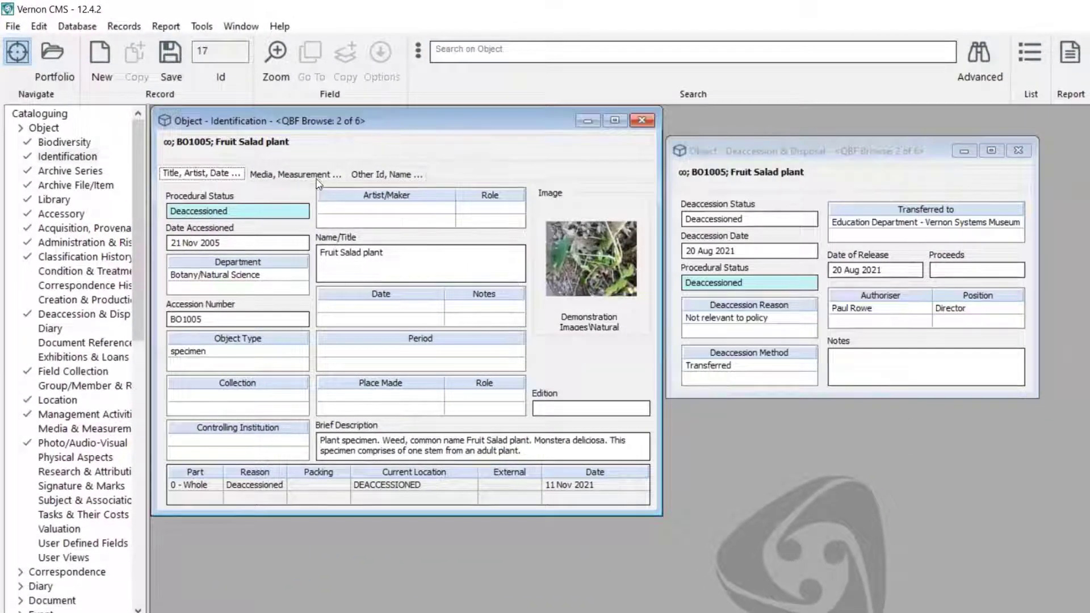
Try to close the Fruit Salad plant record and save its changes
click(641, 120)
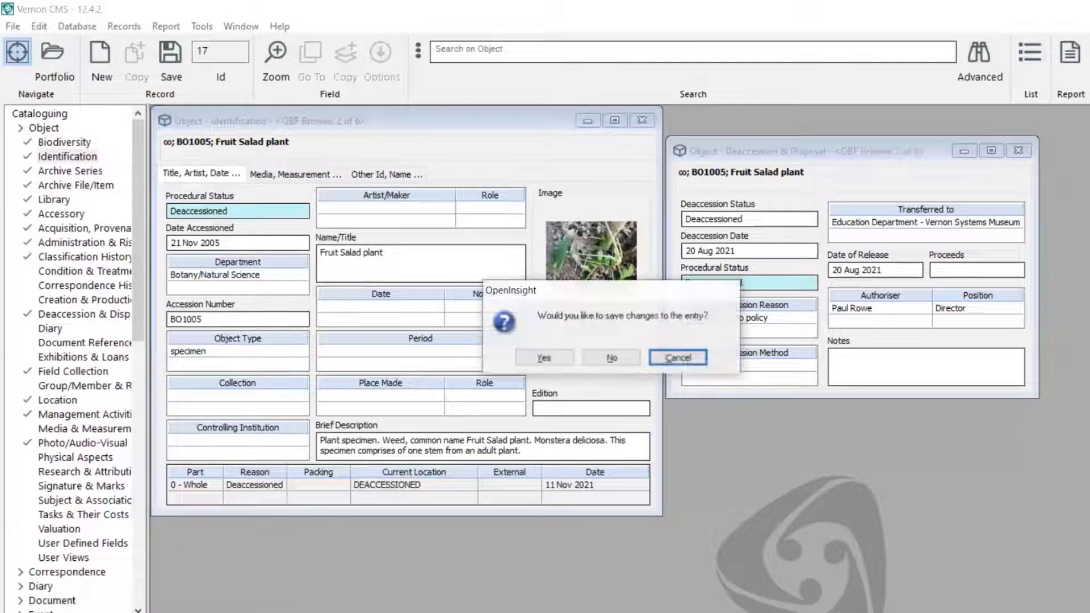
click(571, 358)
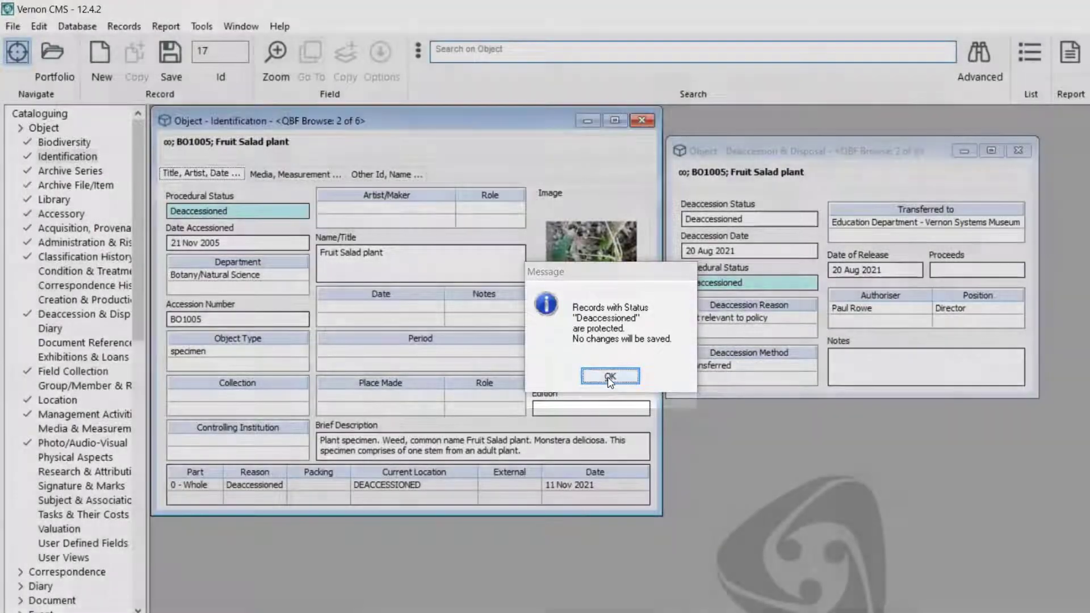
click(607, 383)
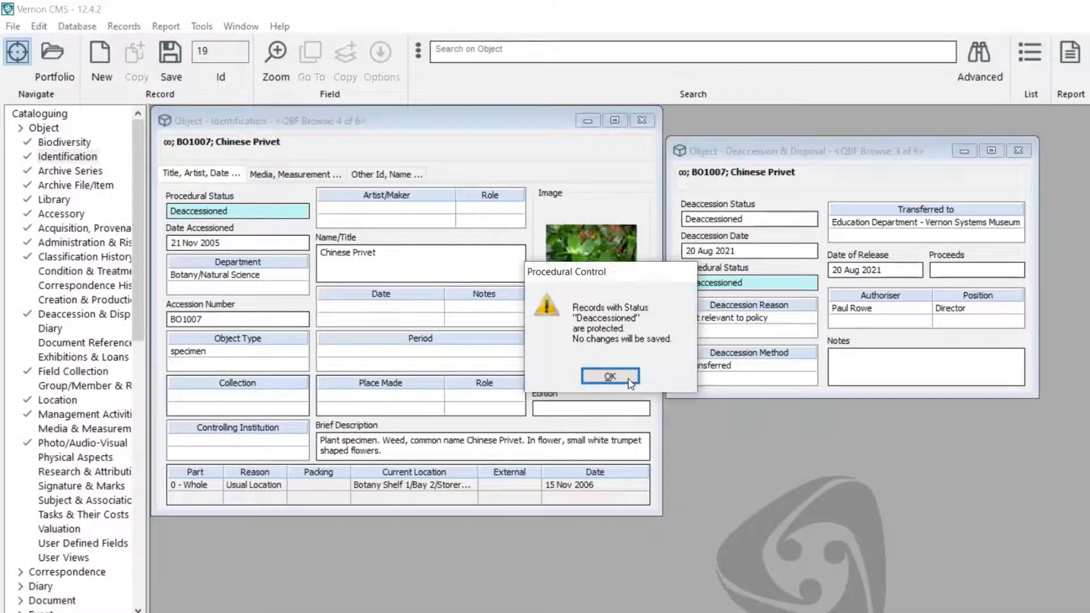
Browse through the remaining deaccessioned object records up to BO1009; Agapanthus
click(609, 377)
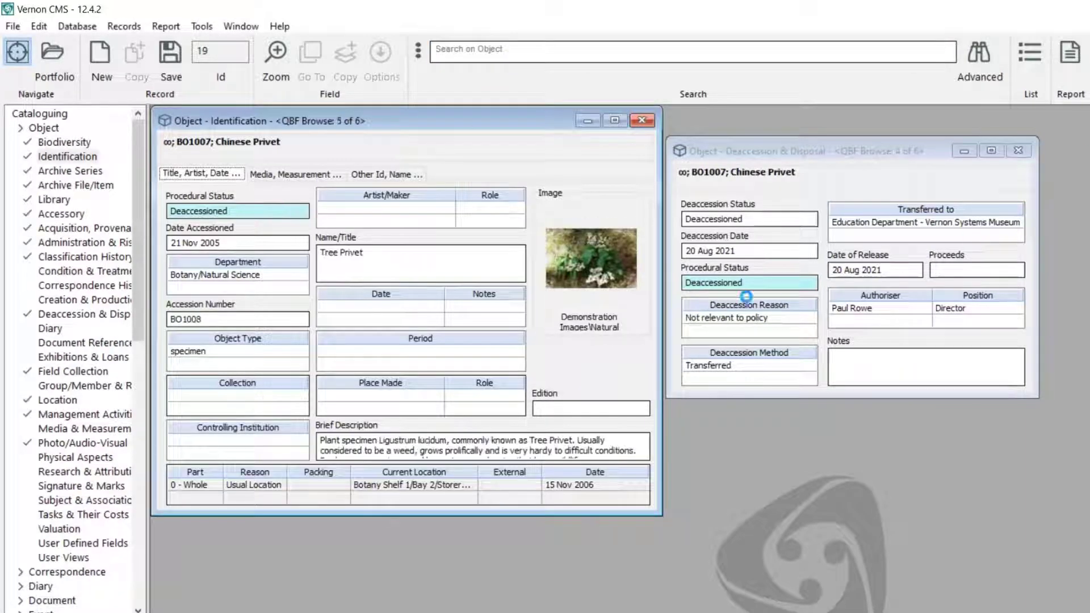
click(593, 377)
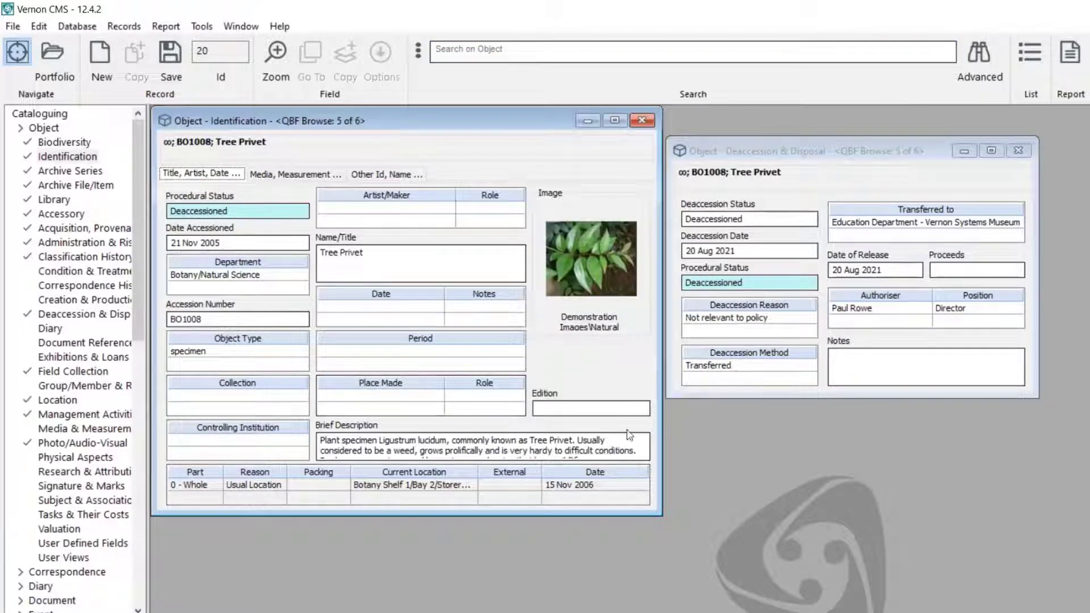
key(Page_Down)
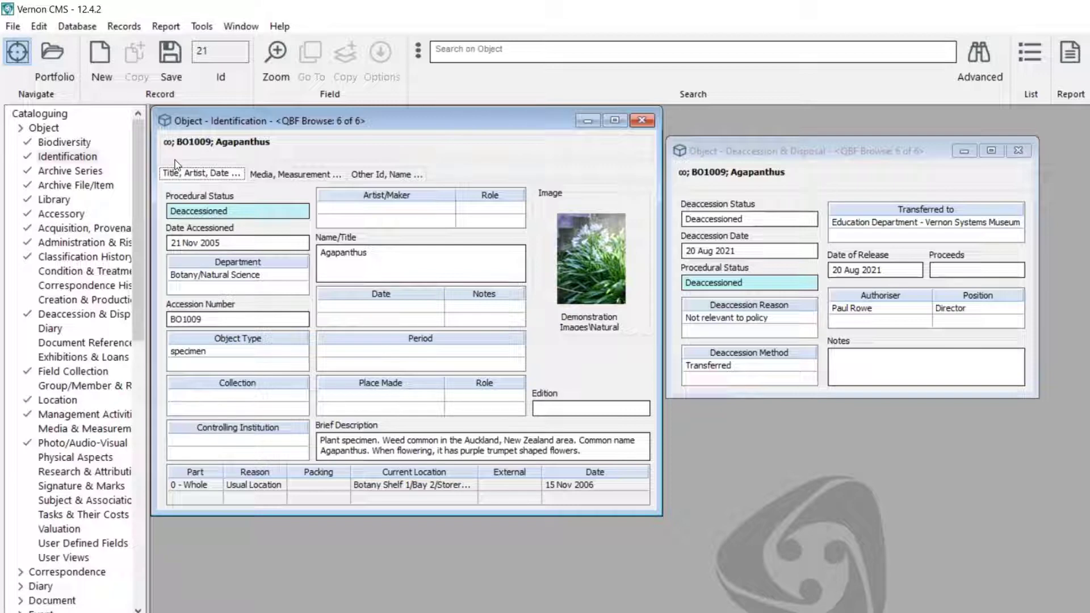
Reopen the Object: Procedural Status authority file using "status" and load its Deaccessioned entry using "dea"
click(91, 32)
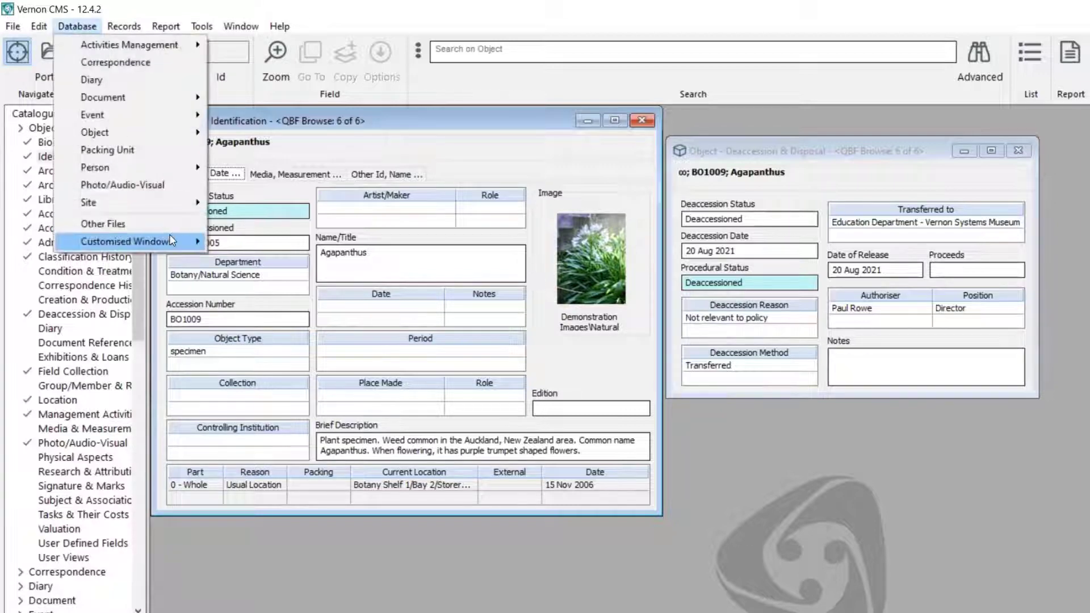
click(96, 222)
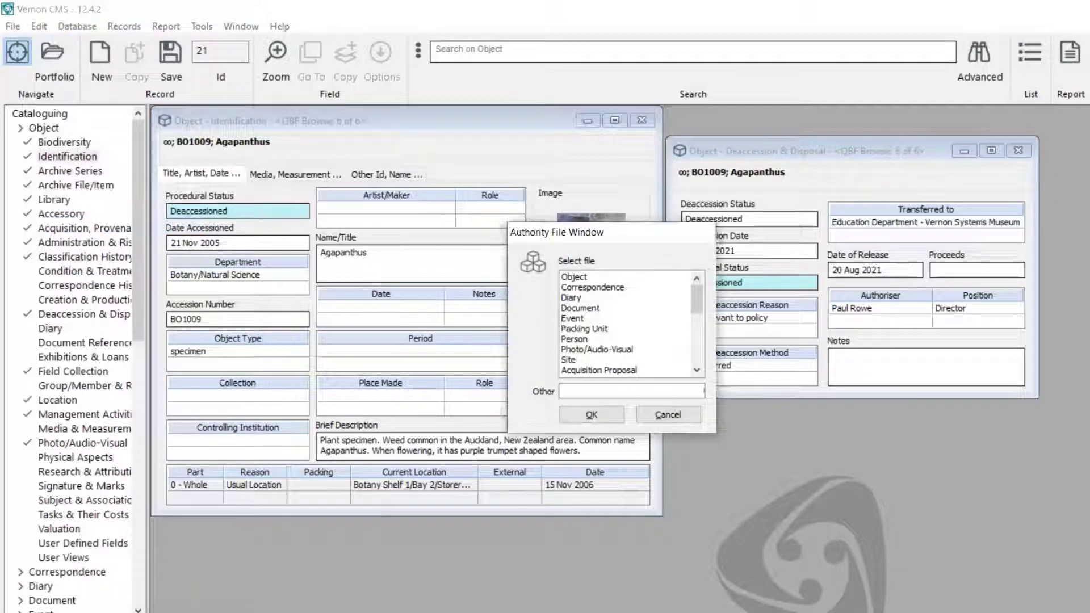
text(status)
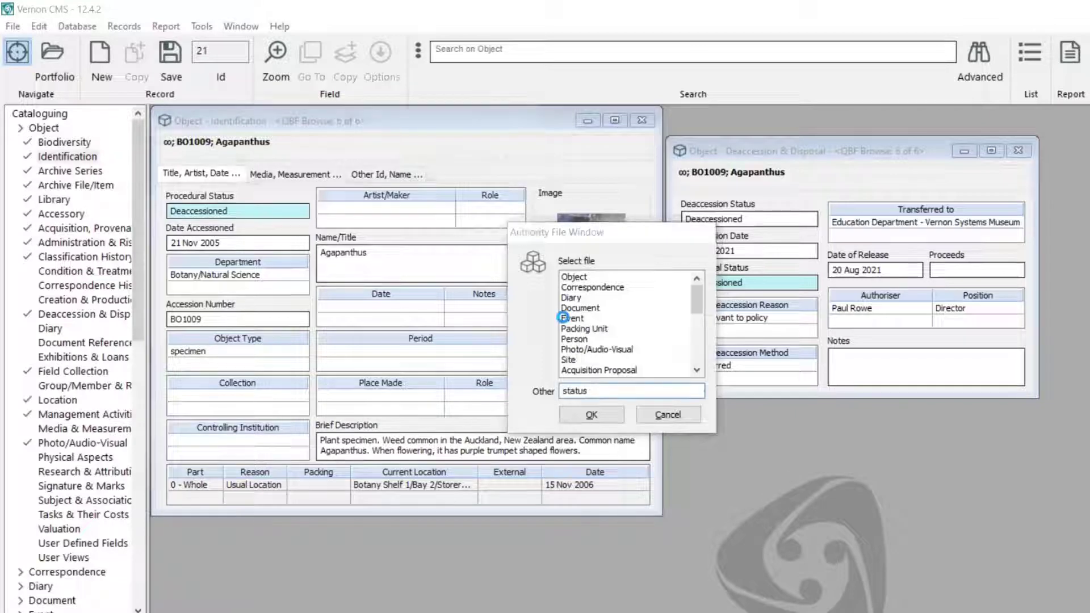
key(Return)
scroll(534, 349, down, 13)
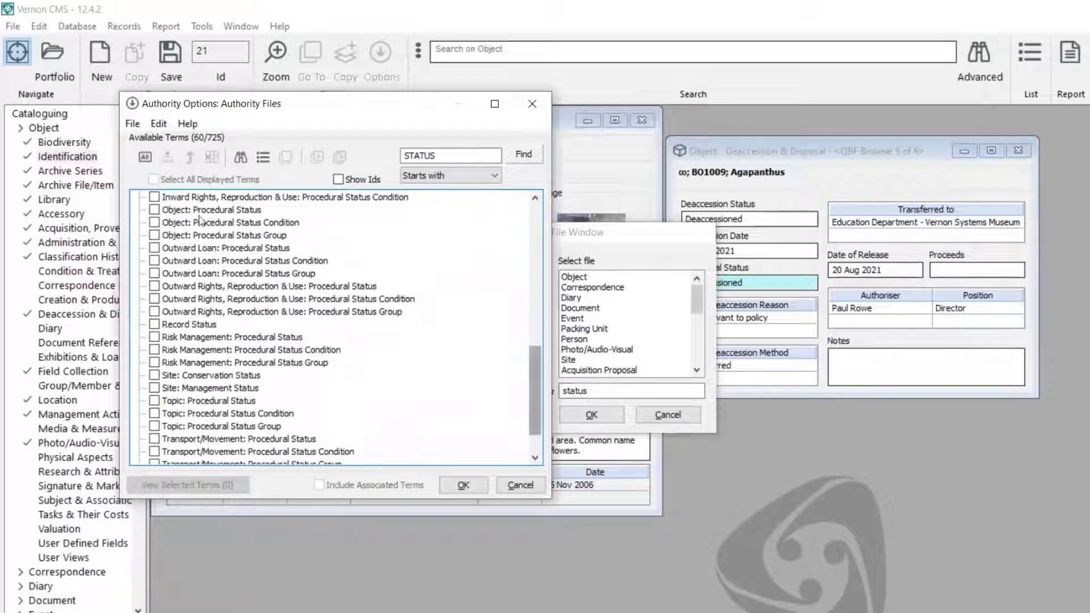
click(154, 209)
click(463, 484)
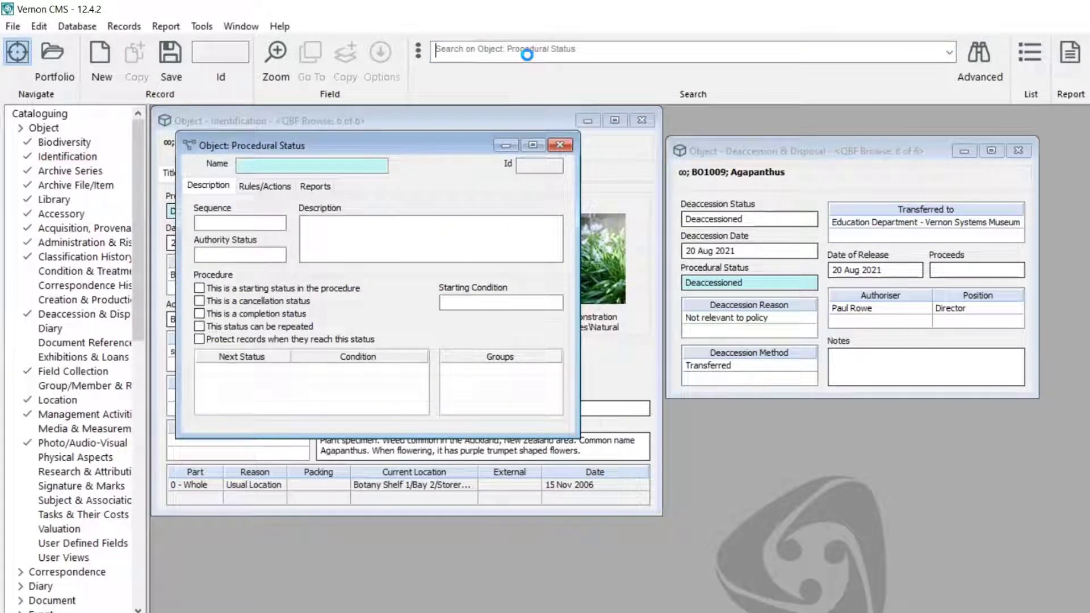
text(dea)
key(Return)
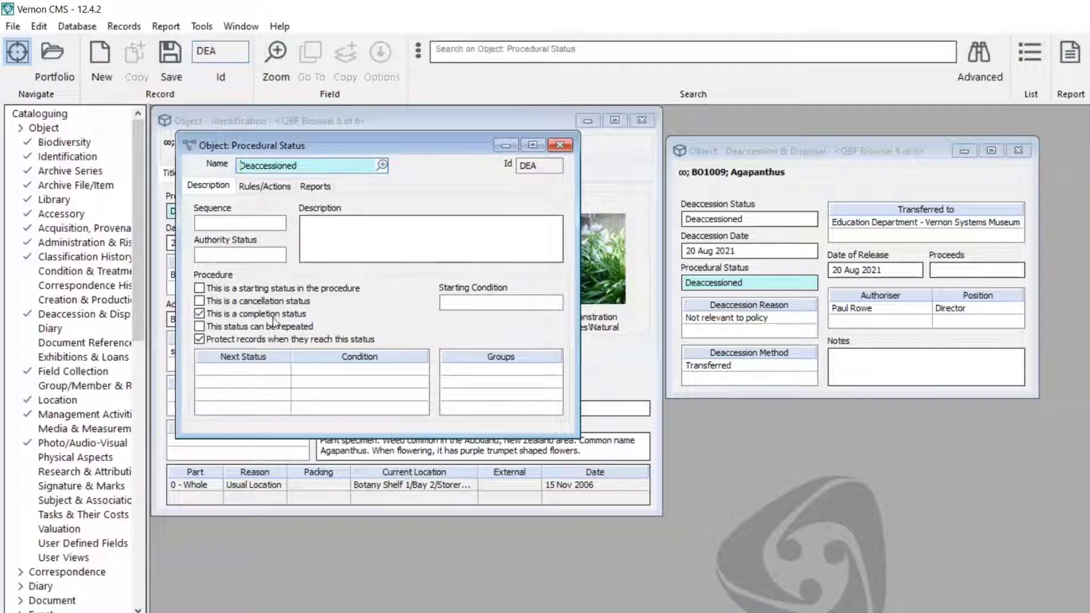
Turn the Deaccessioned status's record protection off and on again, and examine its rules, actions and reports
click(238, 339)
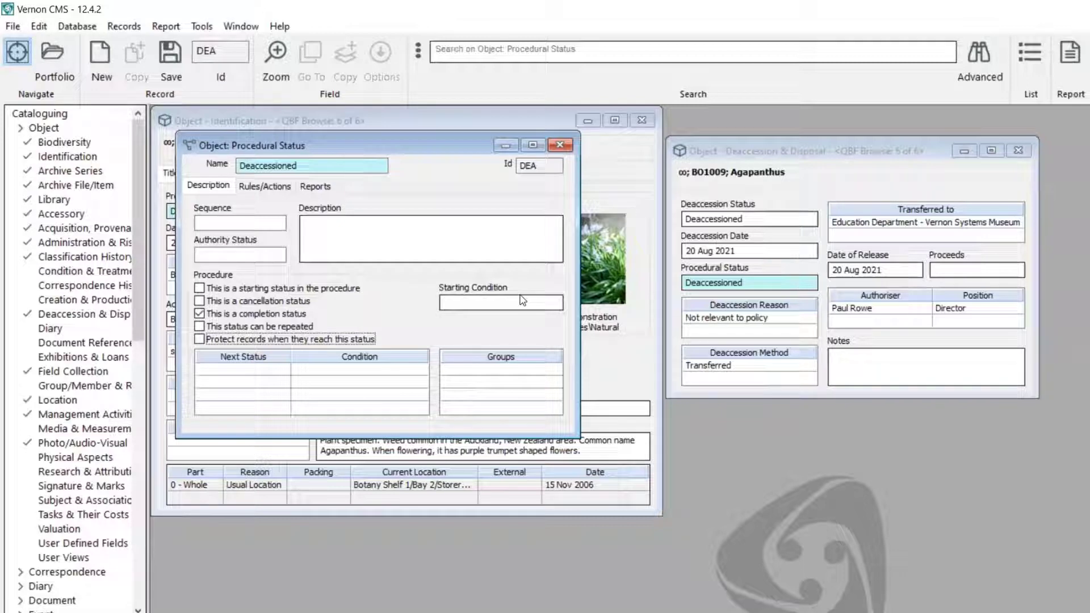
click(321, 340)
click(266, 187)
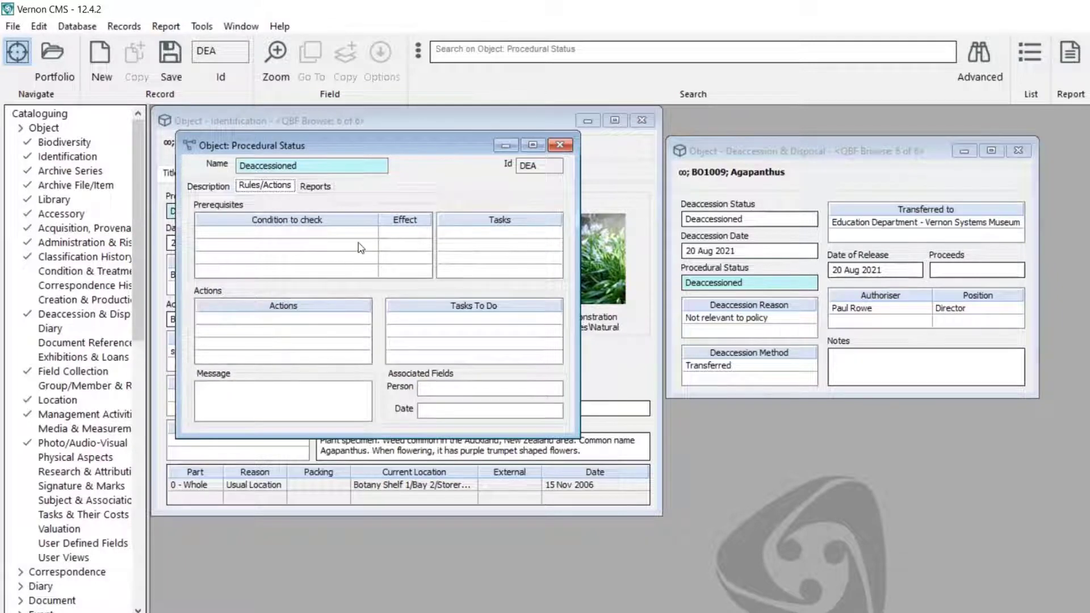
click(314, 187)
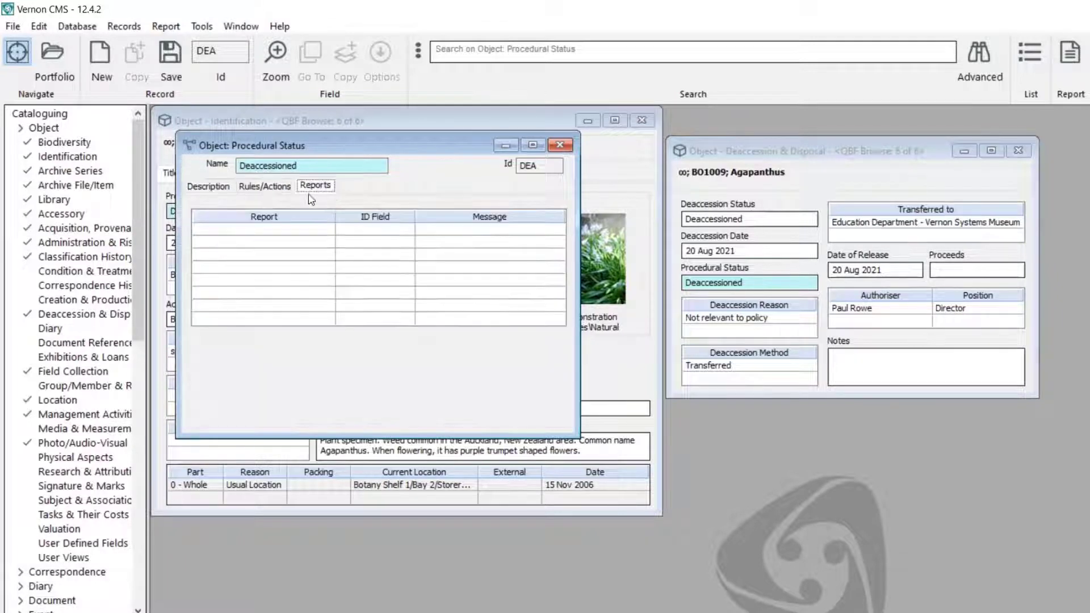
Examine the Deaccessioned status's prerequisites, actions, message and report settings, moving its window aside to view the object records
click(263, 189)
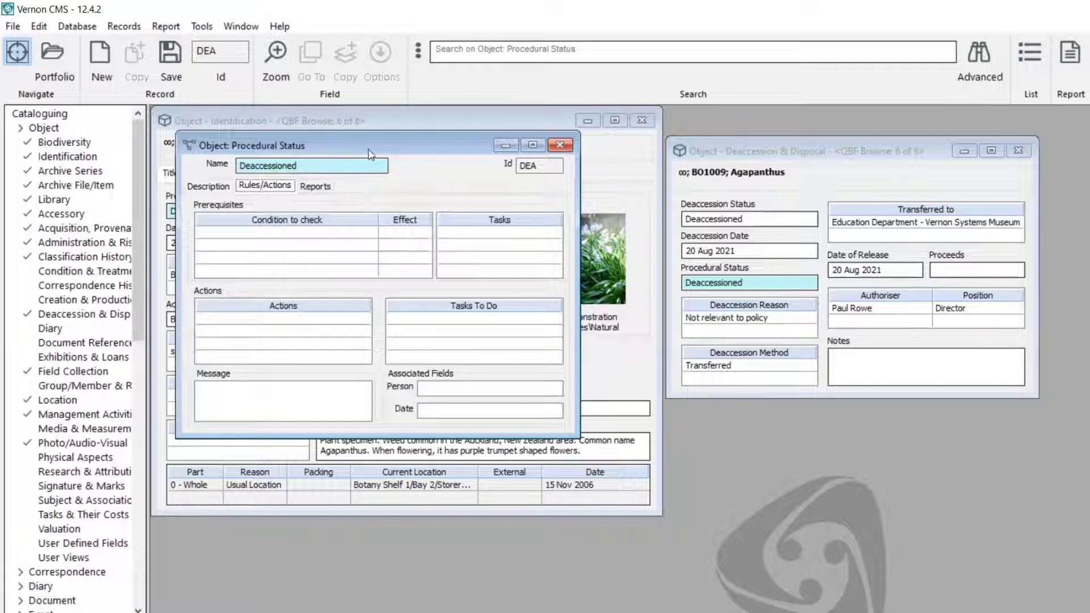
drag(369, 149, 591, 156)
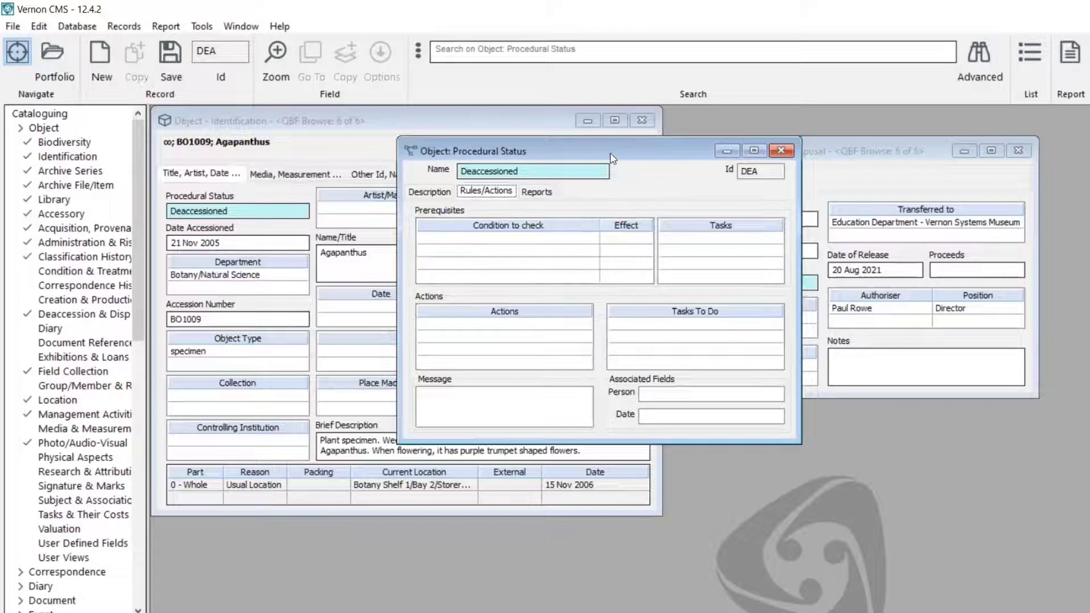
drag(609, 153, 471, 154)
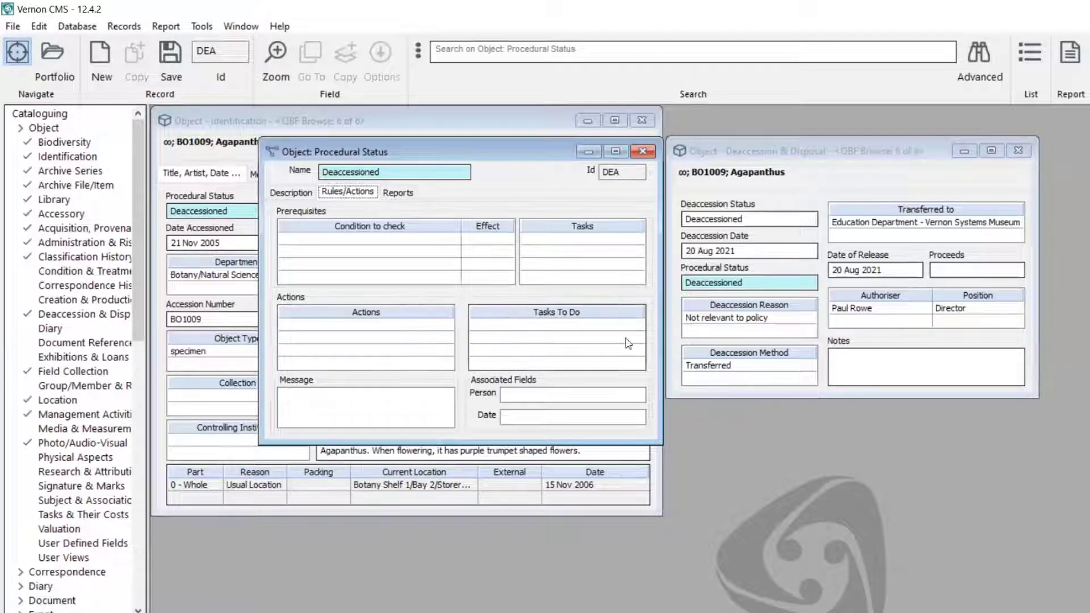
click(399, 193)
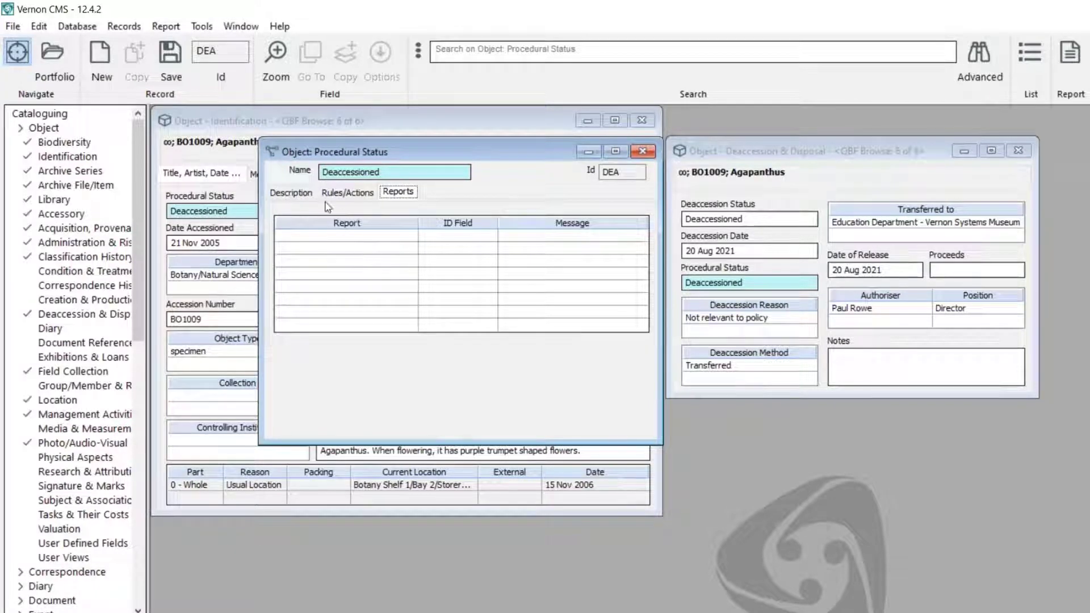
click(347, 193)
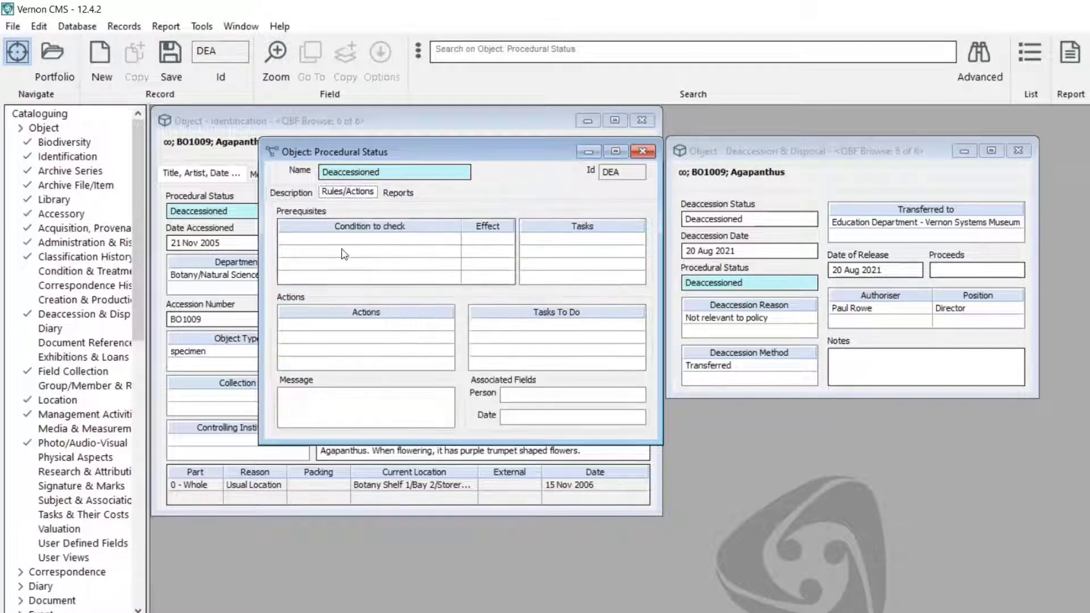
click(396, 392)
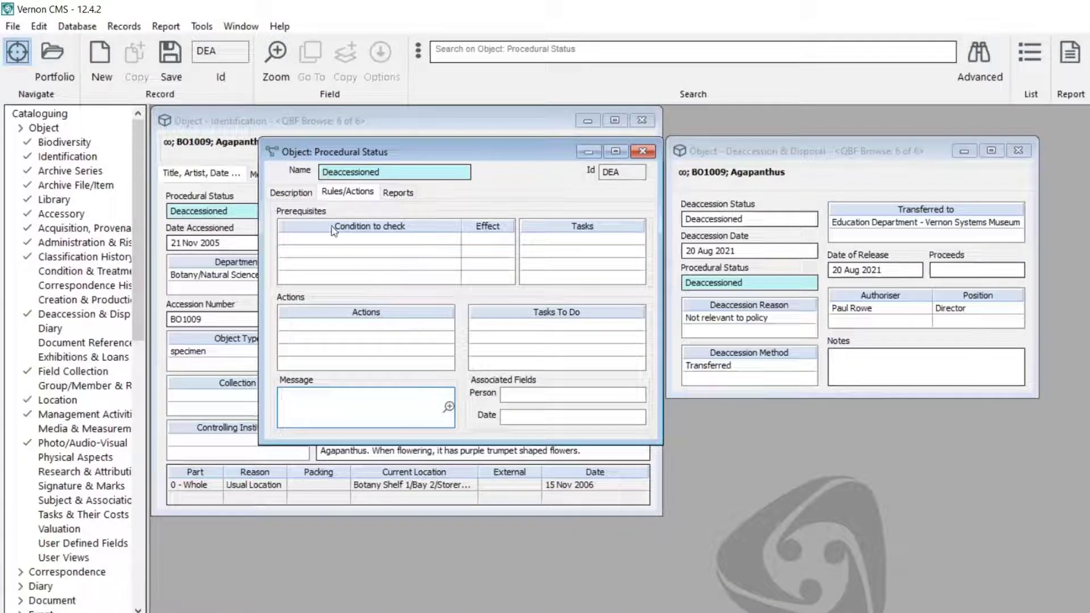
Return to the Deaccessioned status's description, close the entry and save its changes
click(291, 192)
click(642, 151)
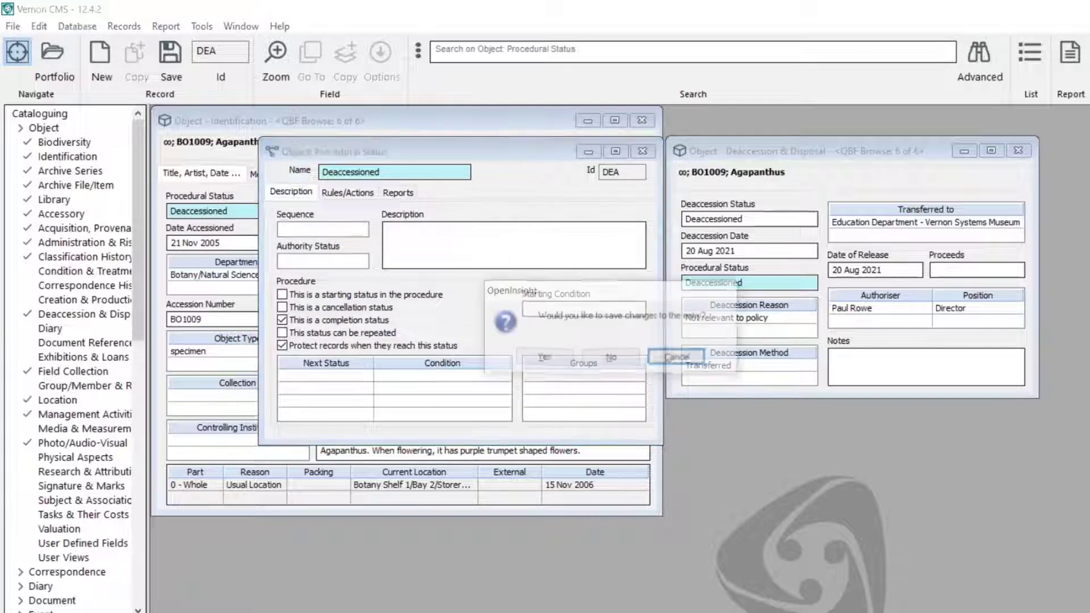
click(547, 360)
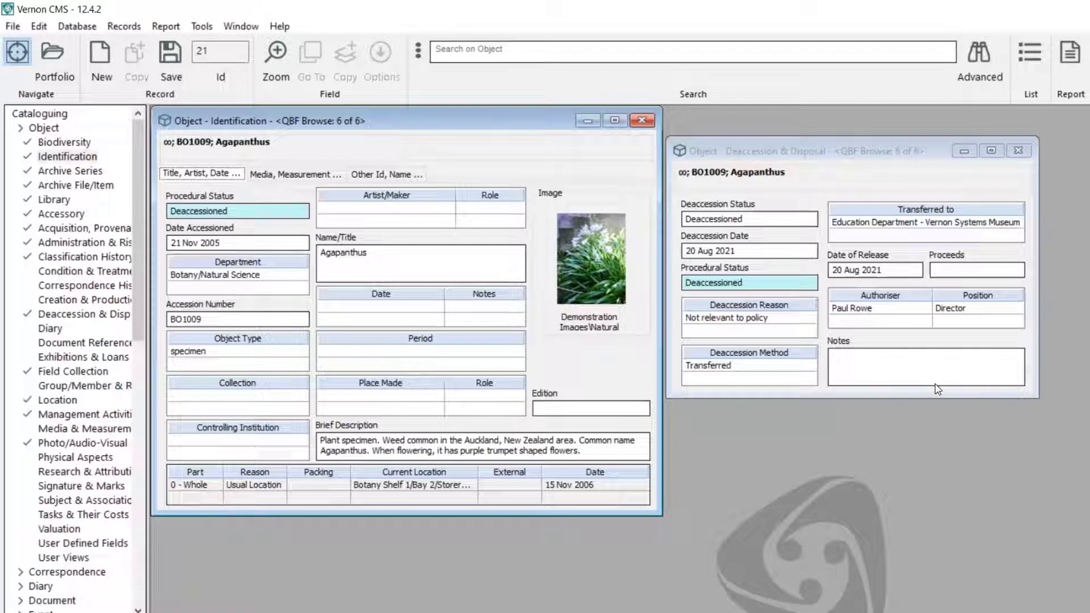
Examine the results filter choices in the advanced search on objects and close the search without running it
click(980, 57)
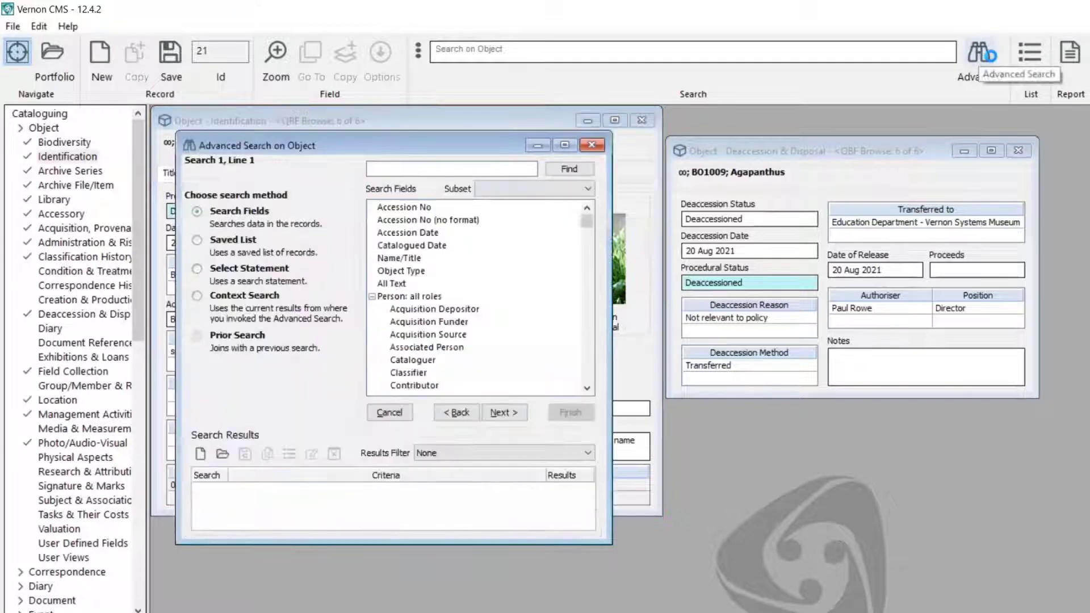
click(434, 453)
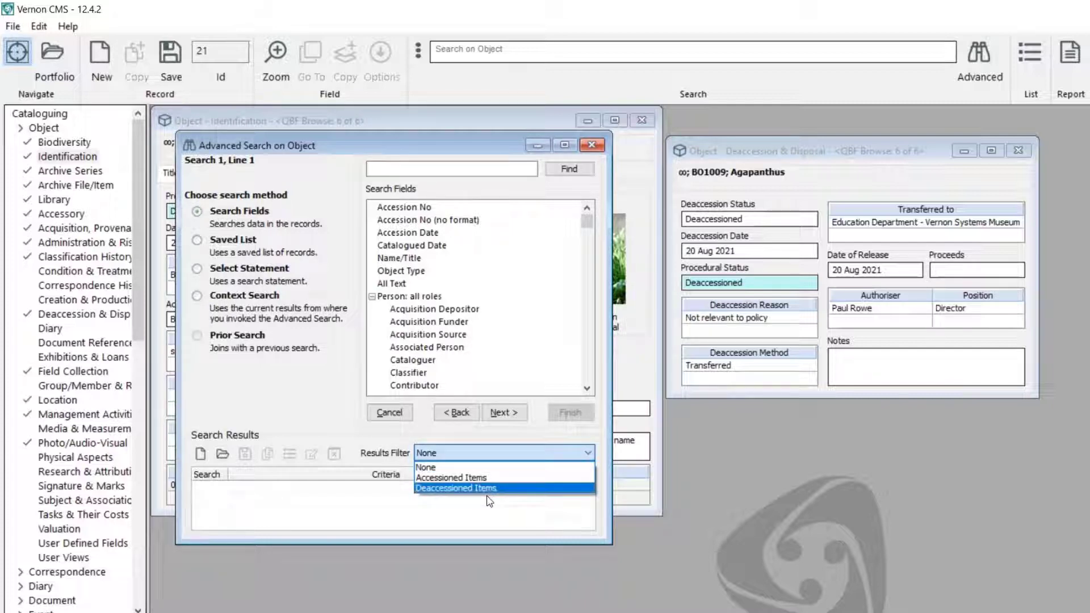
click(503, 452)
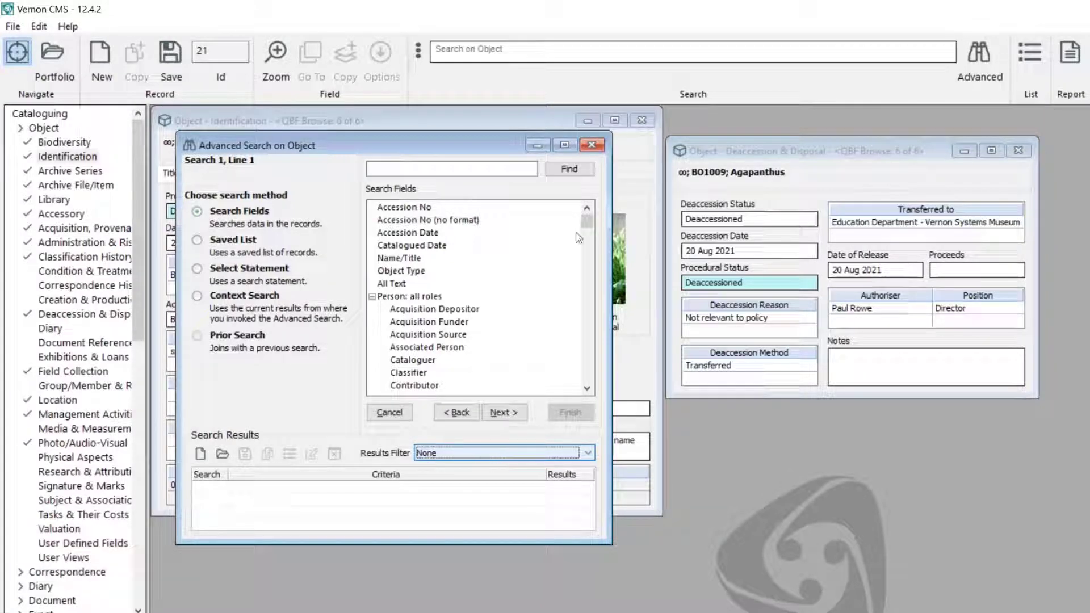
click(486, 454)
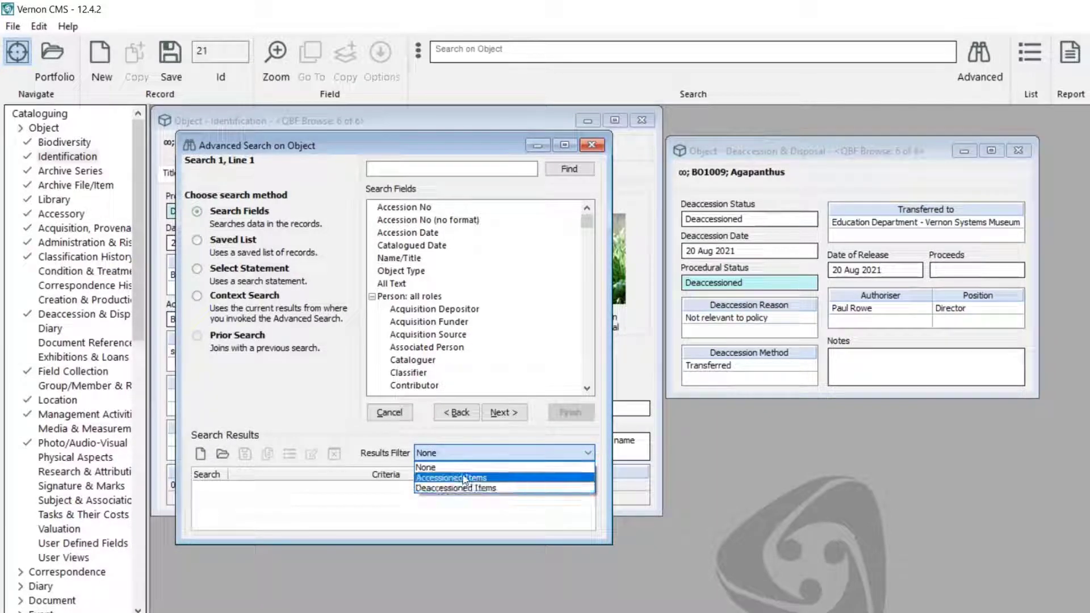
click(408, 441)
click(592, 145)
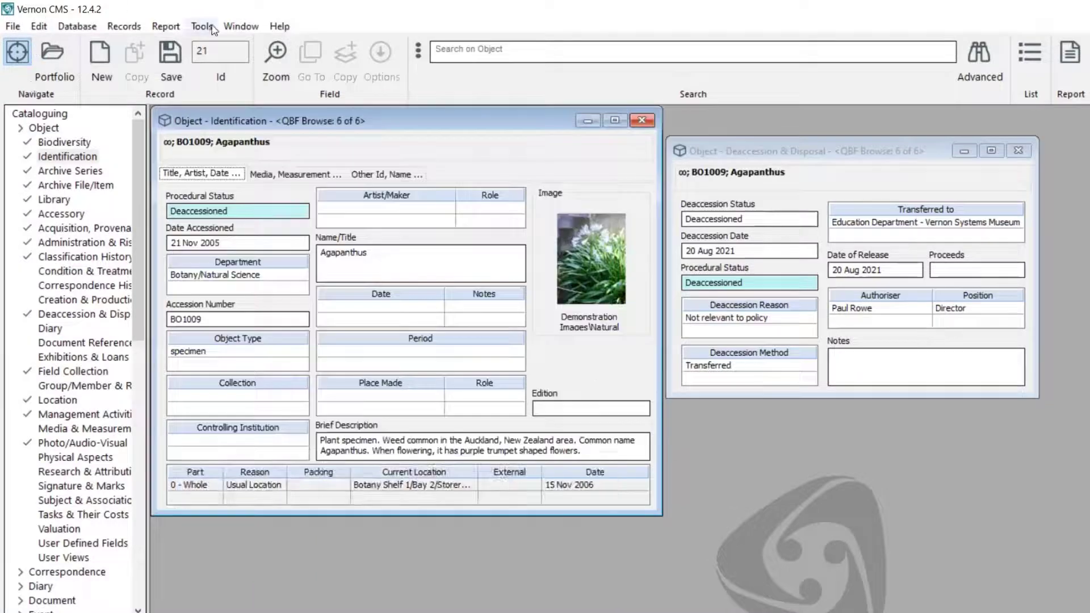
Open the search filter definitions and add a new filter of type Object Status below the Deaccessioned Items filter
click(208, 30)
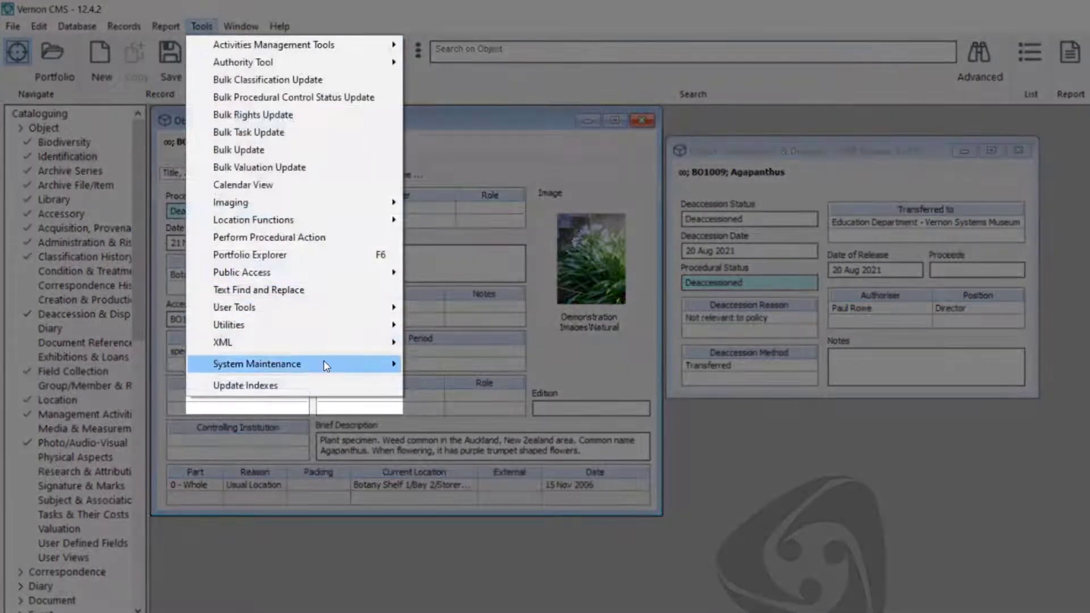
mouse_move(324, 364)
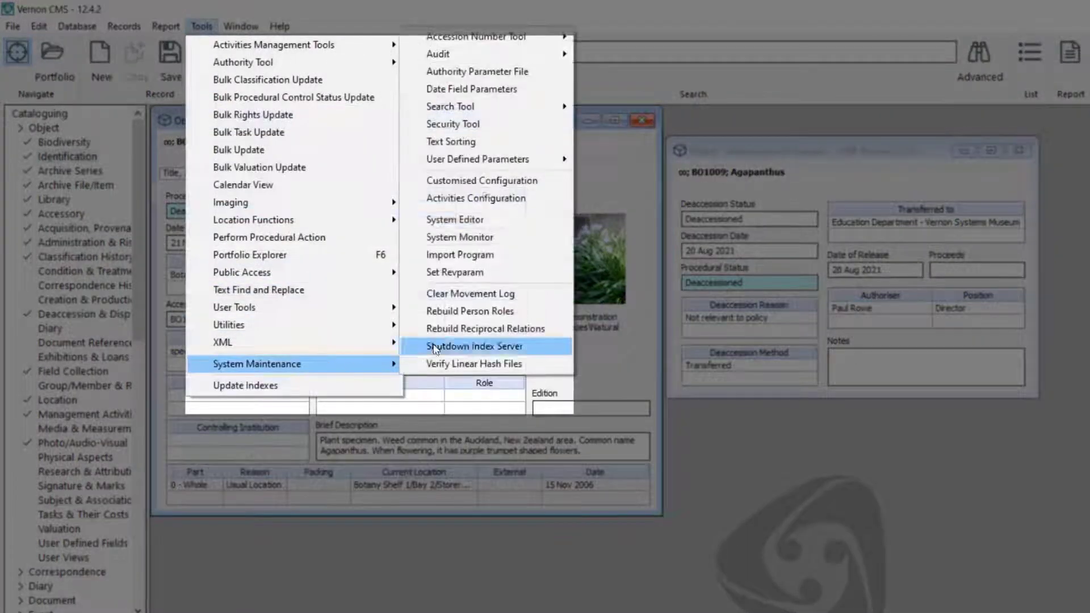
mouse_move(504, 108)
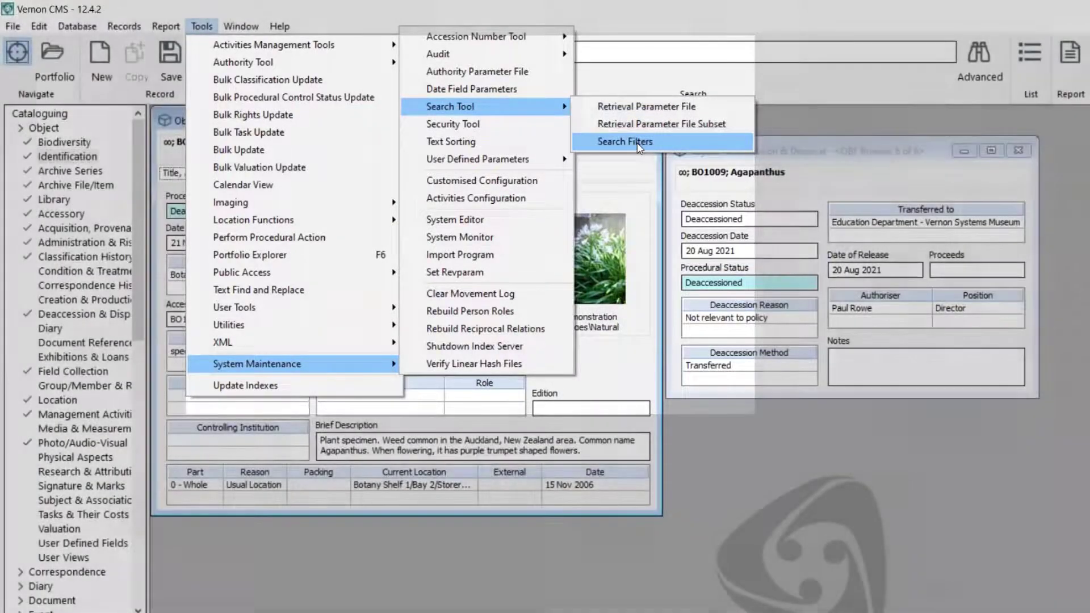
click(639, 143)
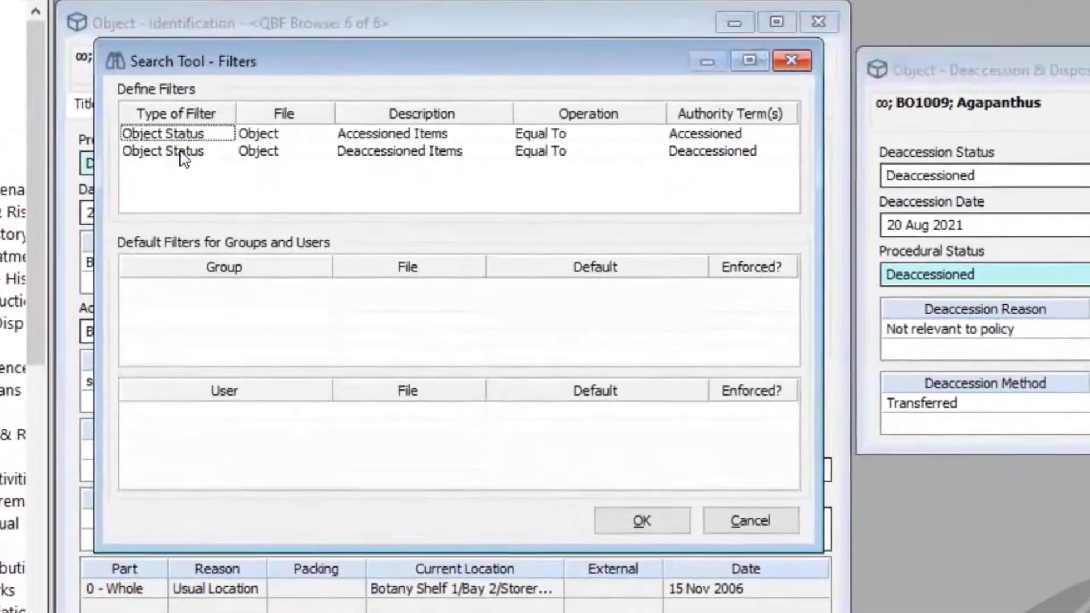
click(180, 153)
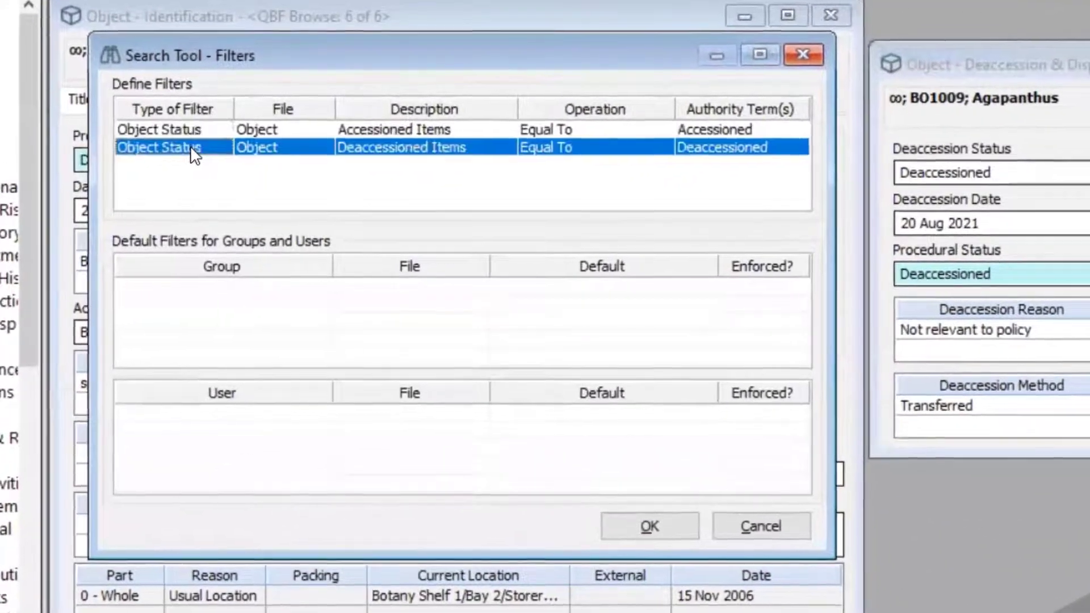
key(Down)
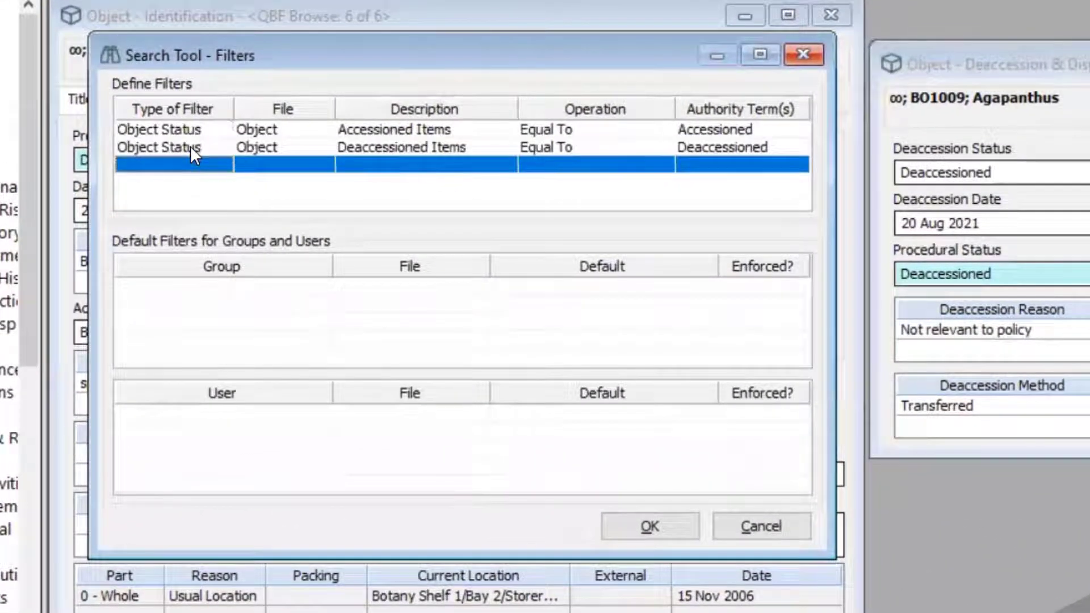
key(F2)
key(Return)
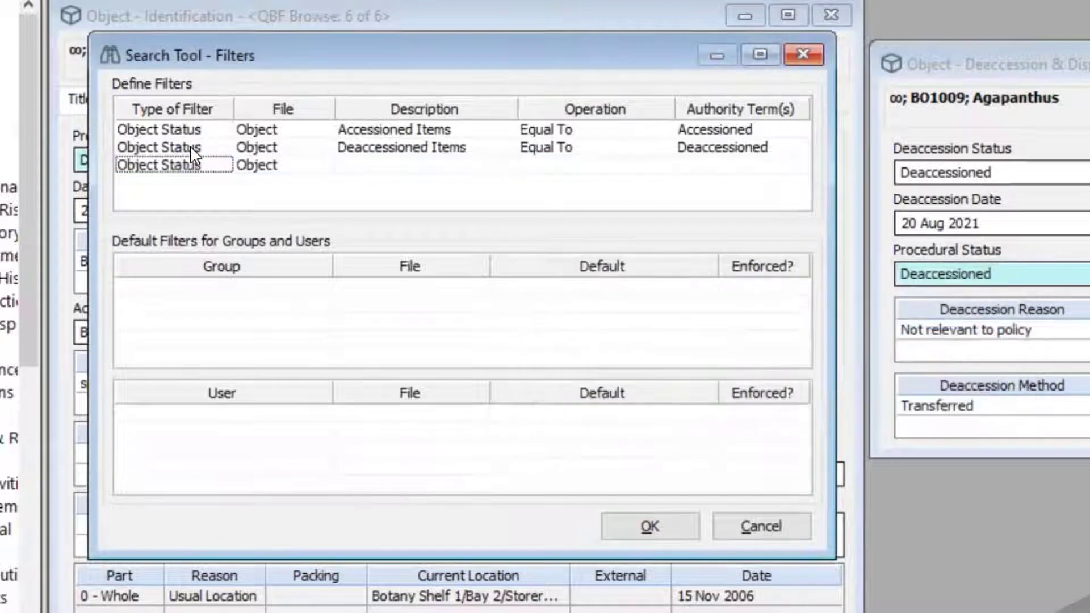
Describe the new Object Status filter as "Active collections" and set its operation to Not Equal
click(441, 168)
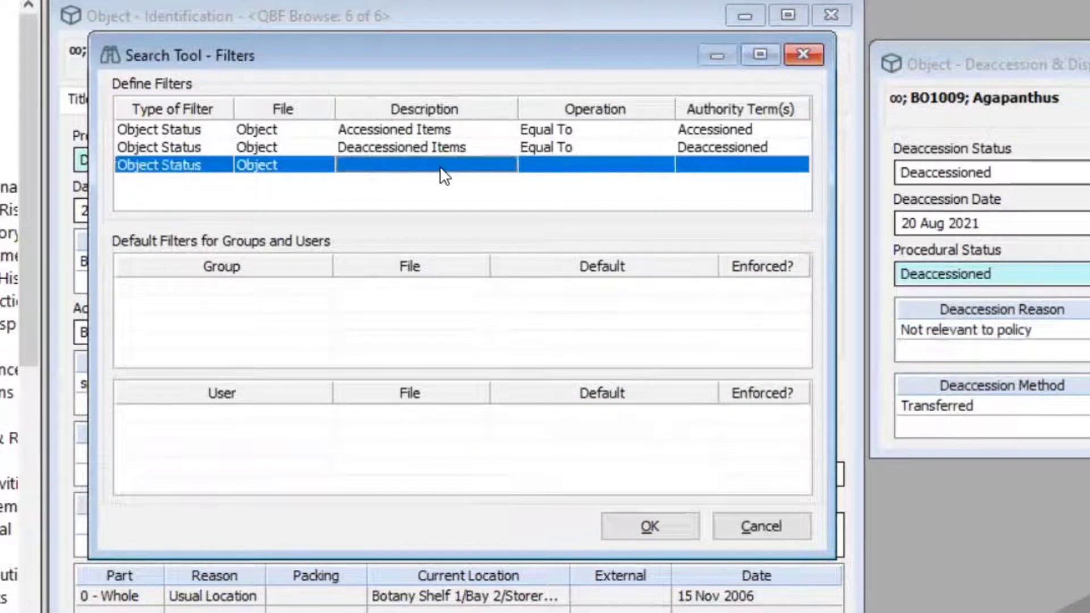
text(Active )
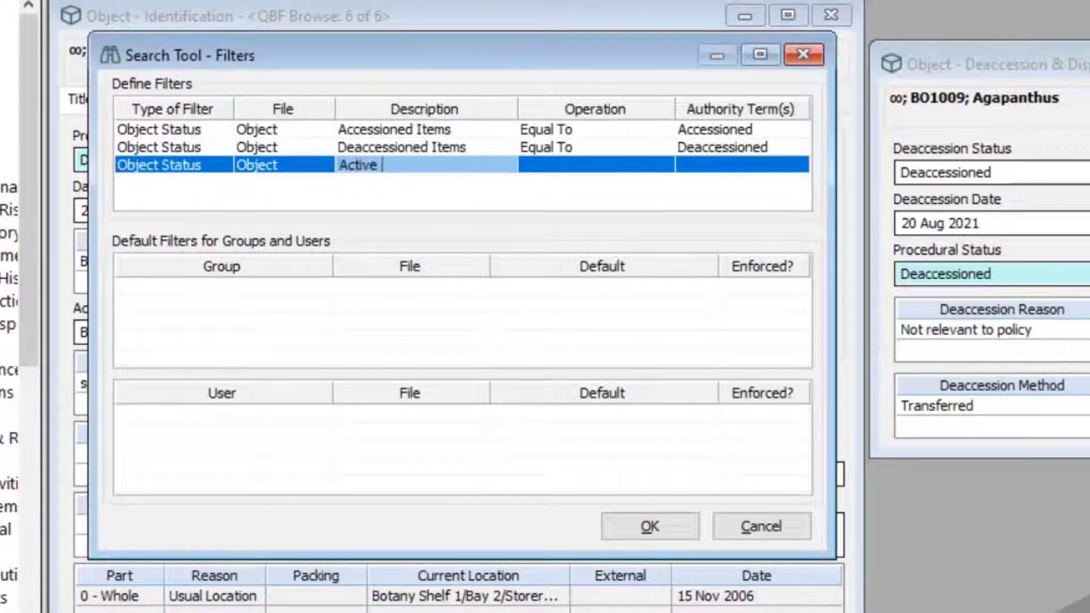
text(collection)
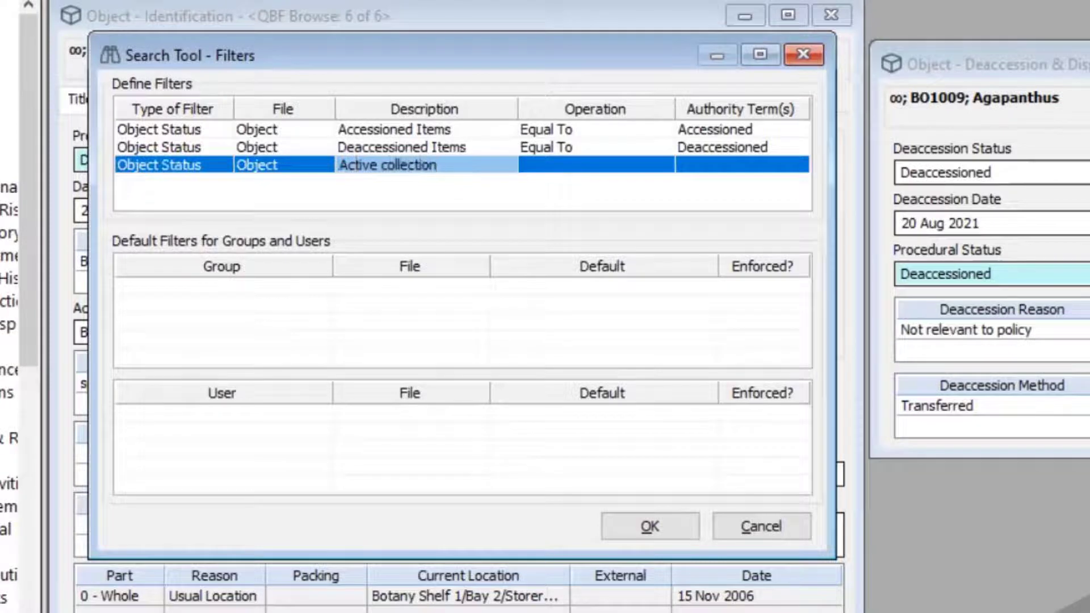
text(s)
click(567, 169)
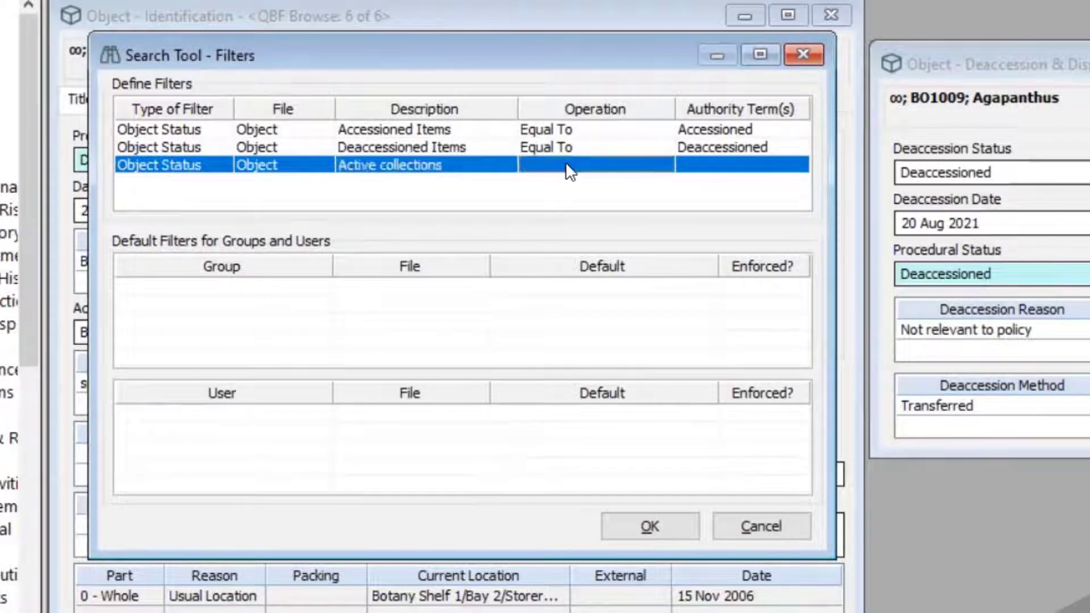
text(not equal)
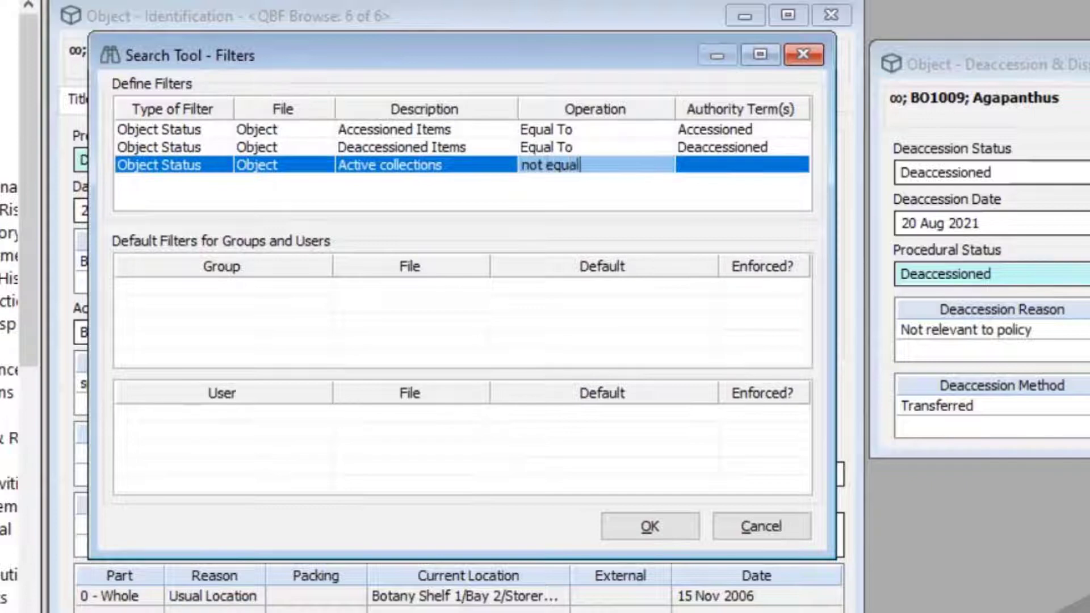
key(Tab)
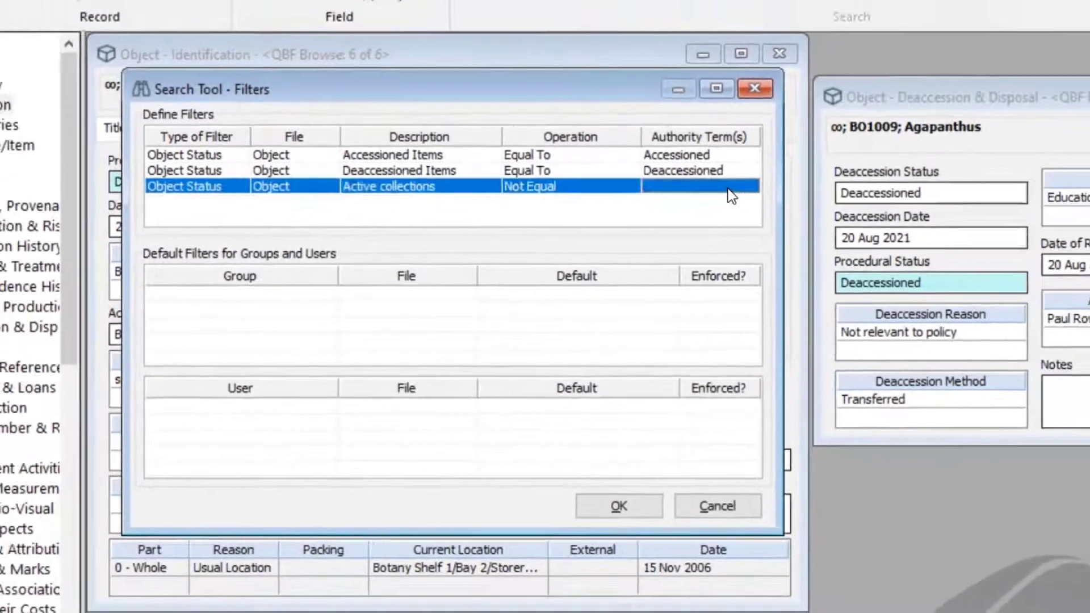
text(Deaccession)
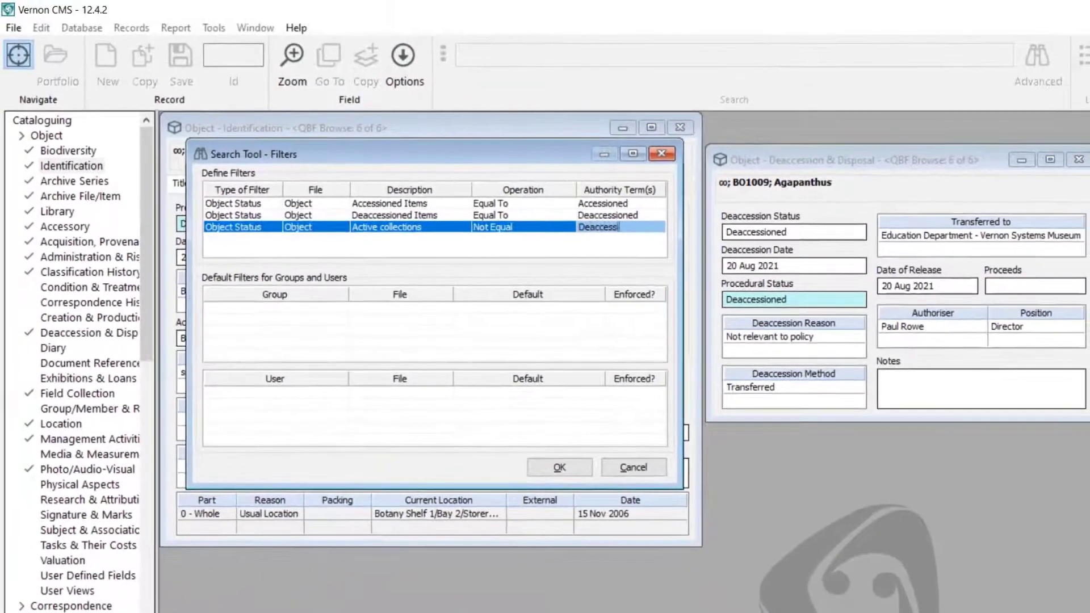
key(BackSpace)
key(BackSpace)
key(BackSpace)
key(BackSpace)
key(BackSpace)
key(BackSpace)
key(BackSpace)
key(BackSpace)
key(BackSpace)
key(BackSpace)
key(BackSpace)
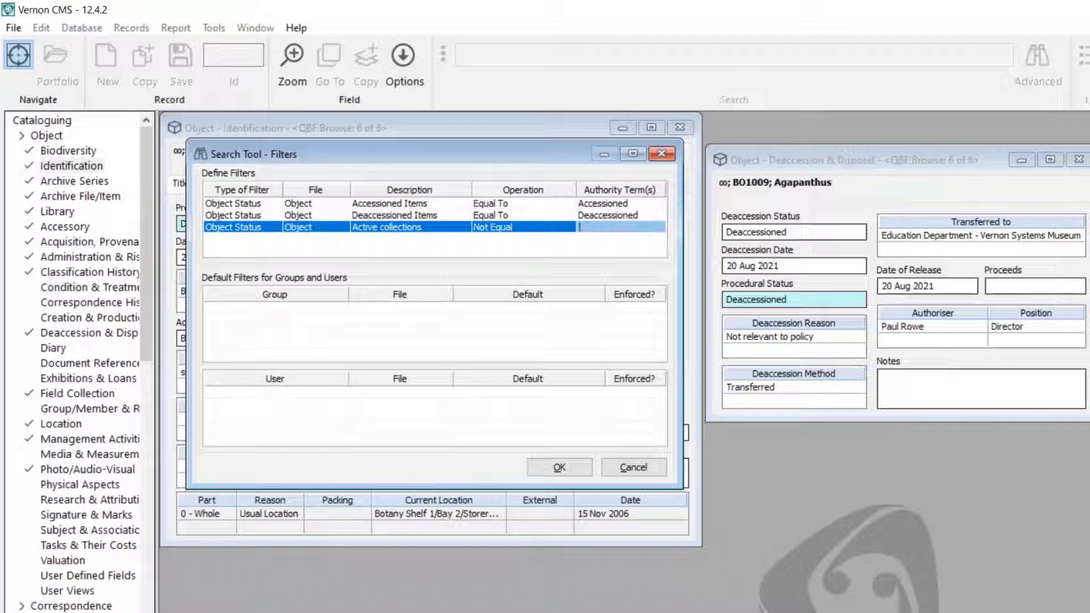
Assign the Deaccessioned, Considered Item and Accessory procedural statuses as the Active collections filter's authority terms
click(397, 66)
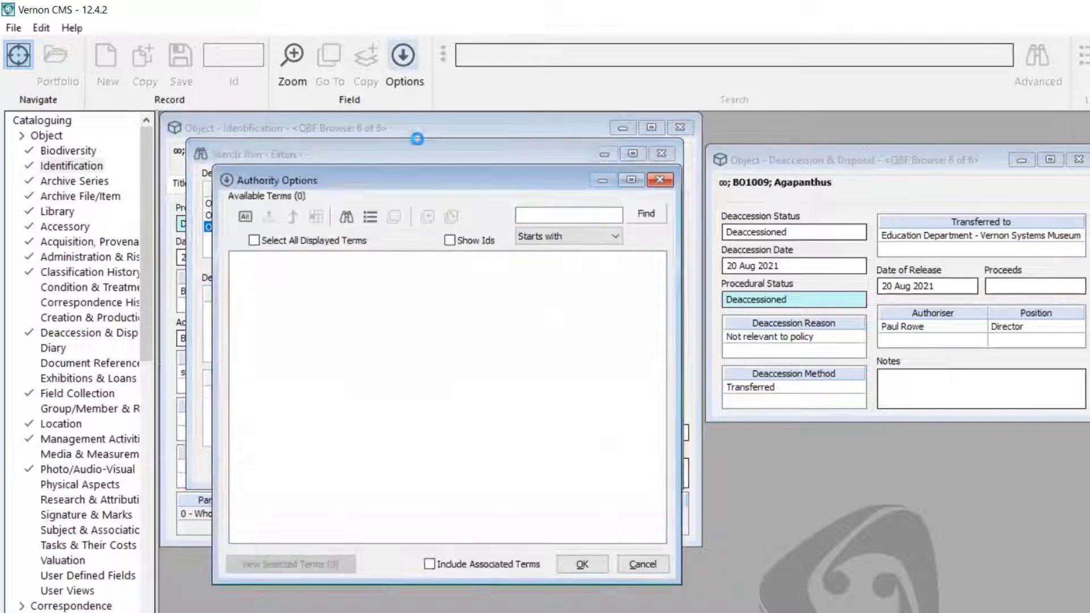
click(255, 299)
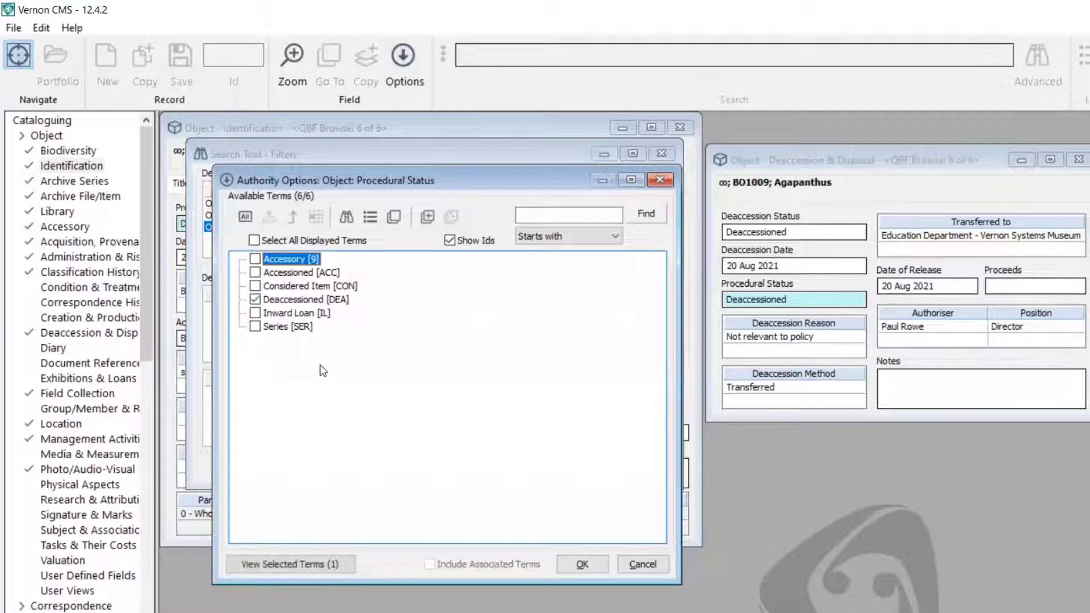
click(255, 286)
click(255, 259)
click(583, 563)
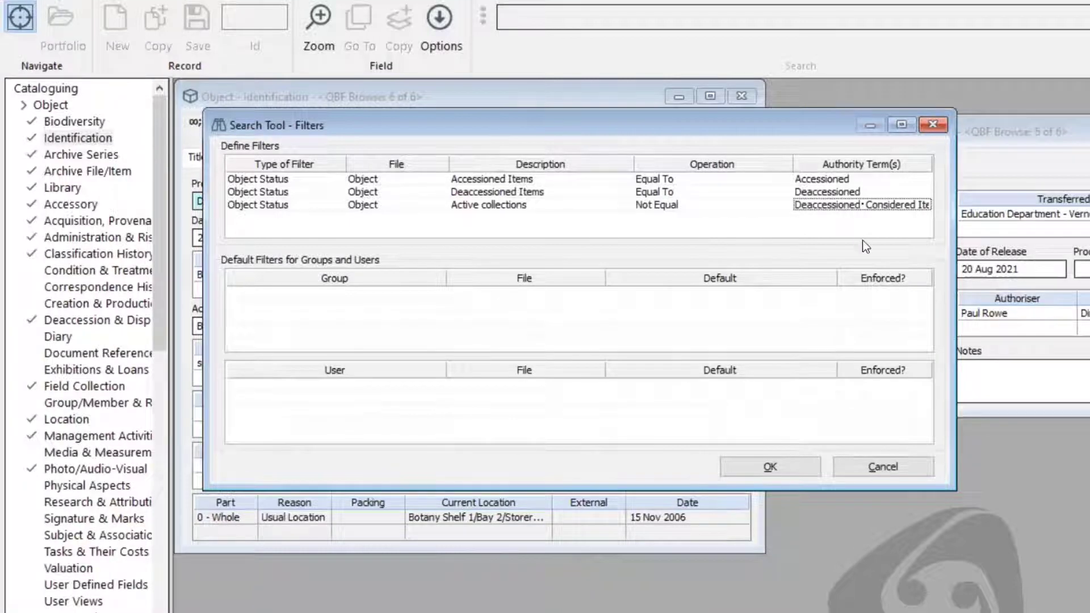
Add a group default filter row for the Public group that applies to the Object file
click(384, 294)
text(p)
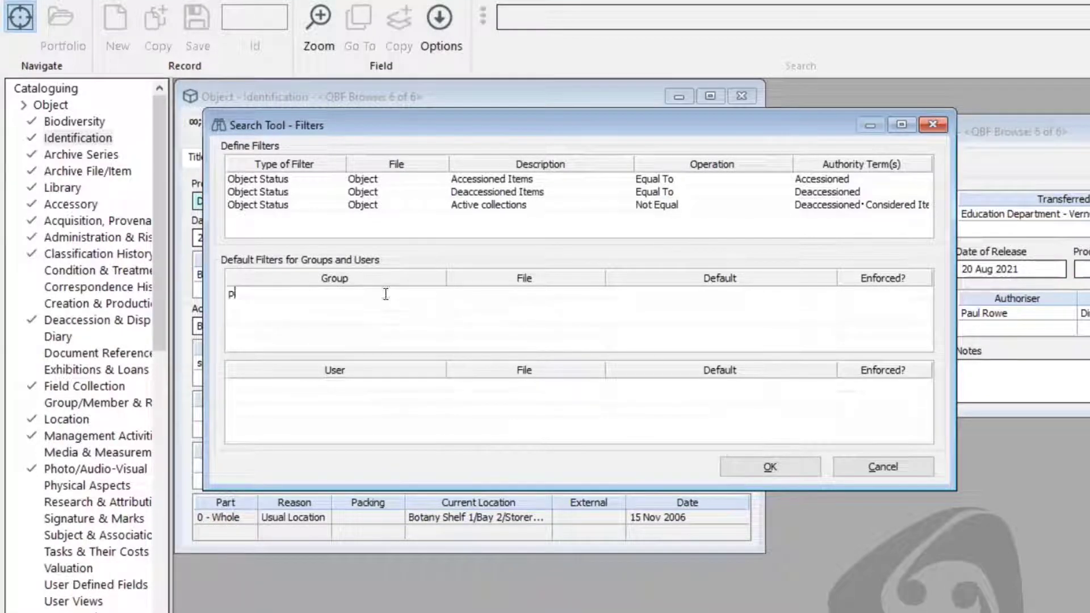
text(ublic)
key(Tab)
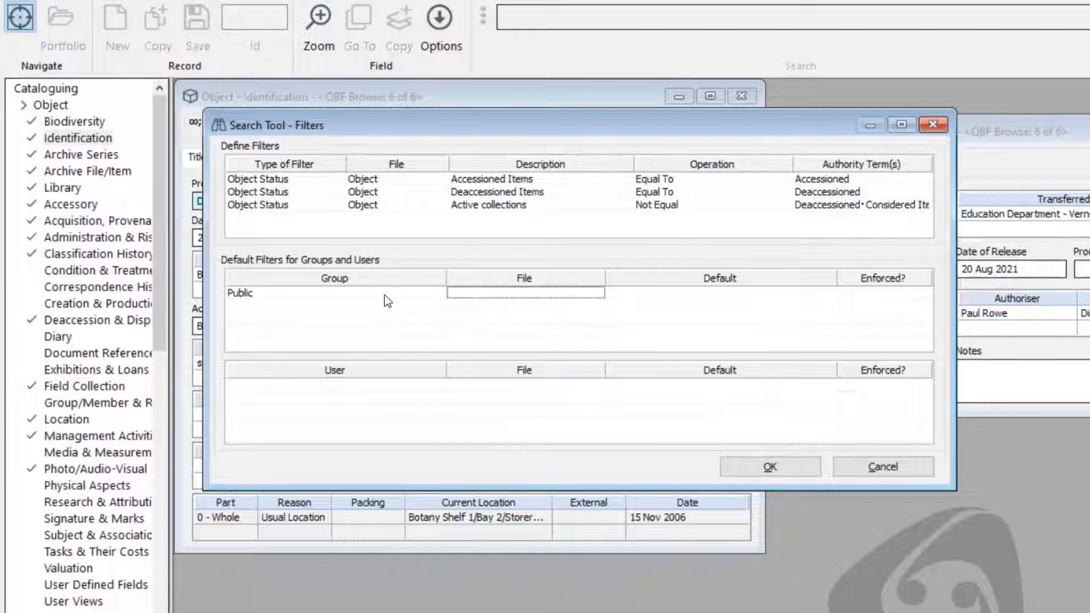
click(518, 292)
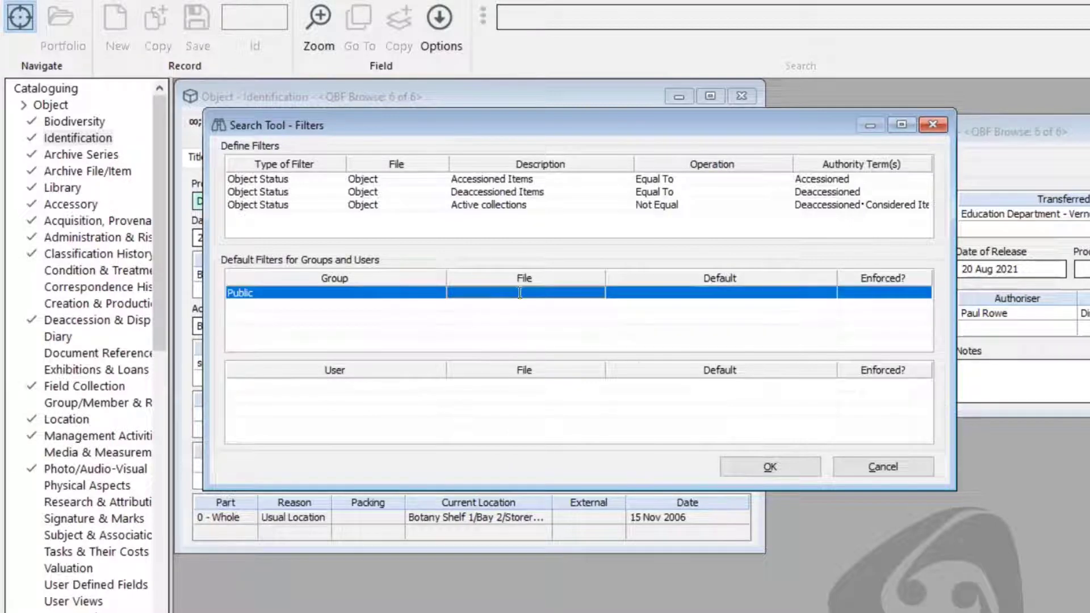
text(object)
key(Tab)
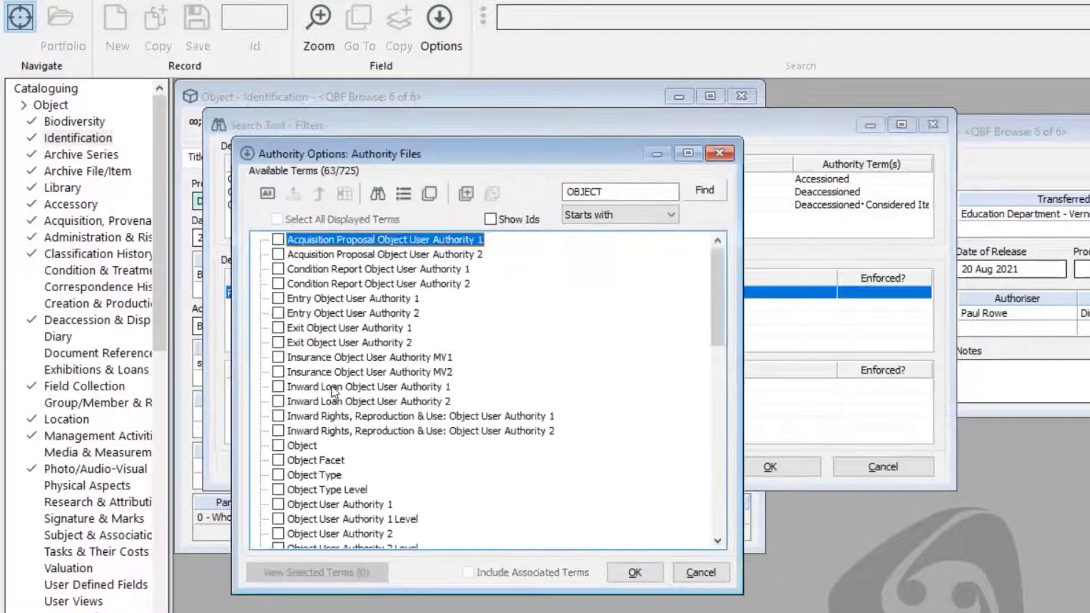
click(278, 446)
click(635, 572)
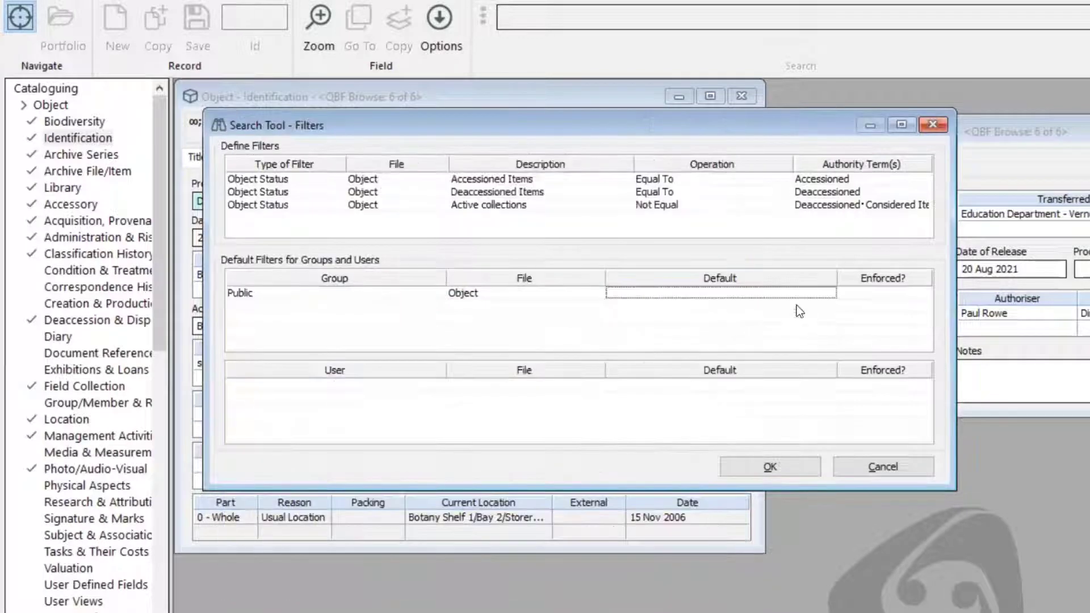
Set the Public group's default filter to Active collections with Enforced set to Yes, and save the filter definitions
click(453, 17)
click(580, 367)
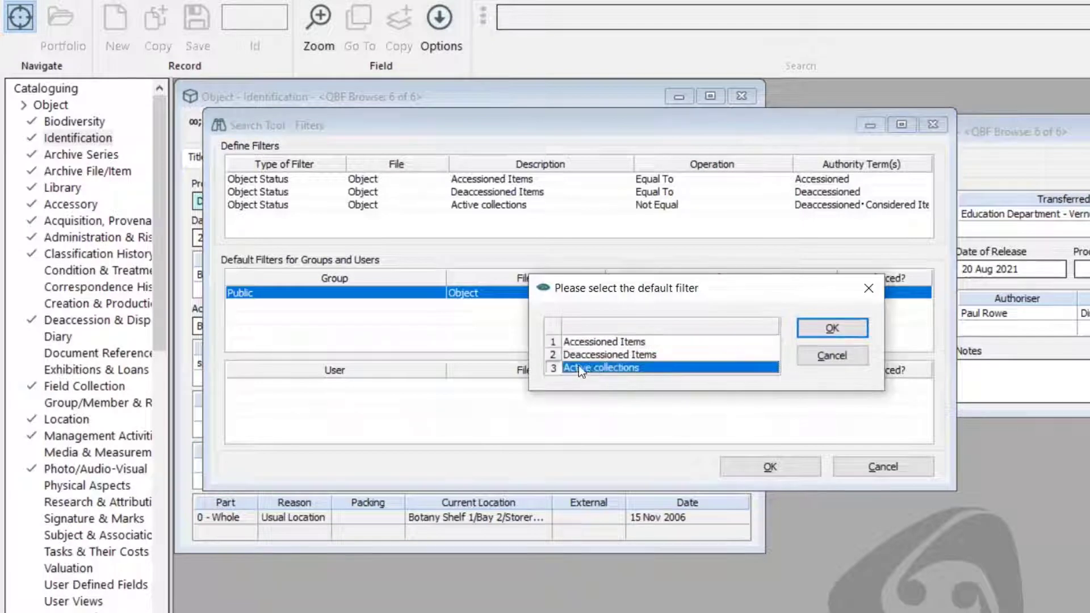
click(834, 327)
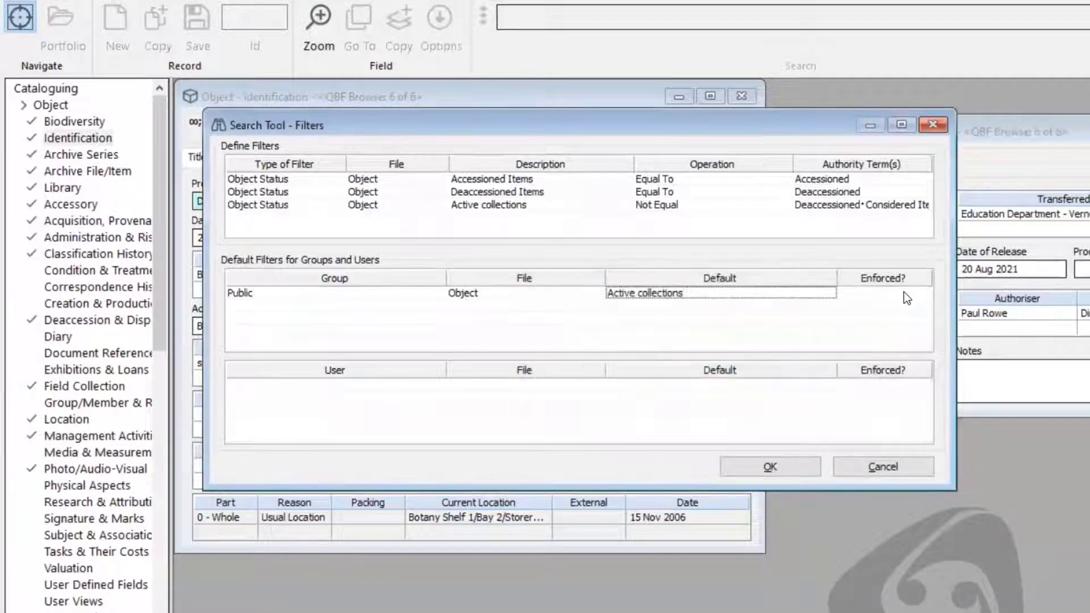
click(460, 17)
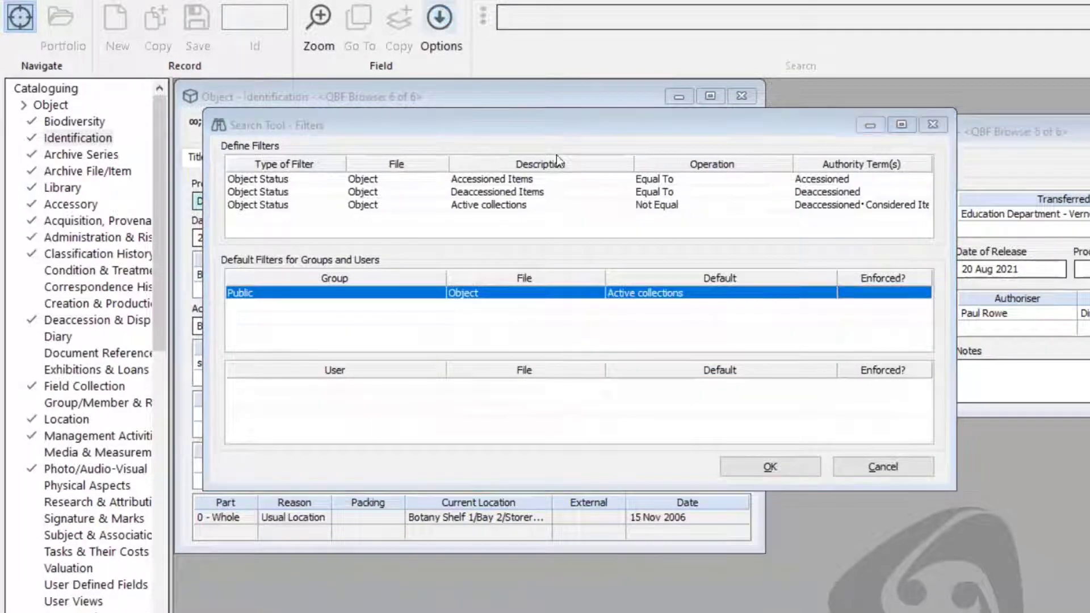
click(663, 347)
click(774, 339)
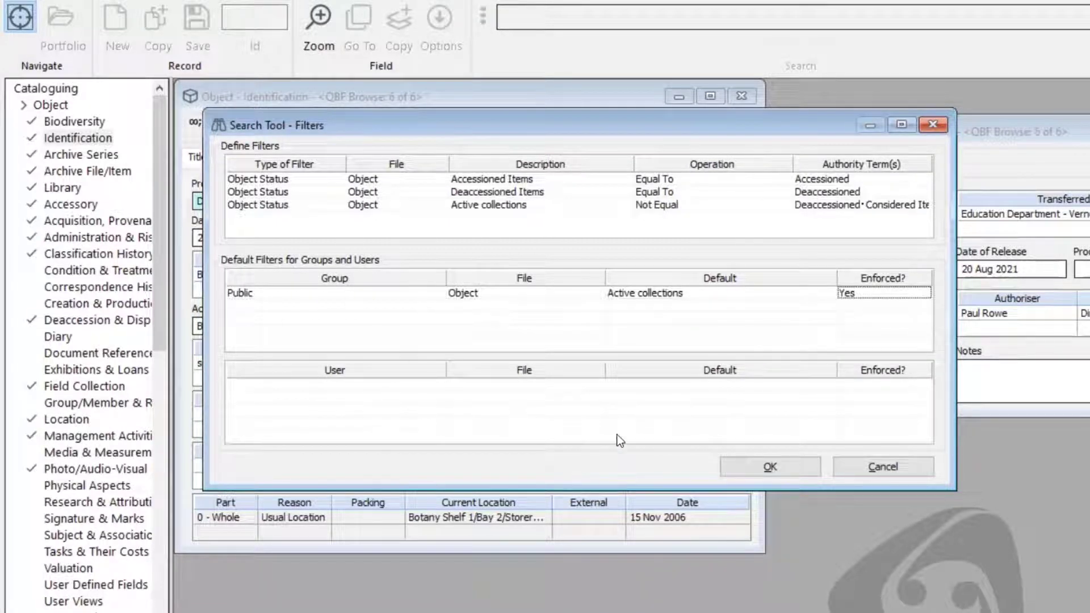
click(757, 471)
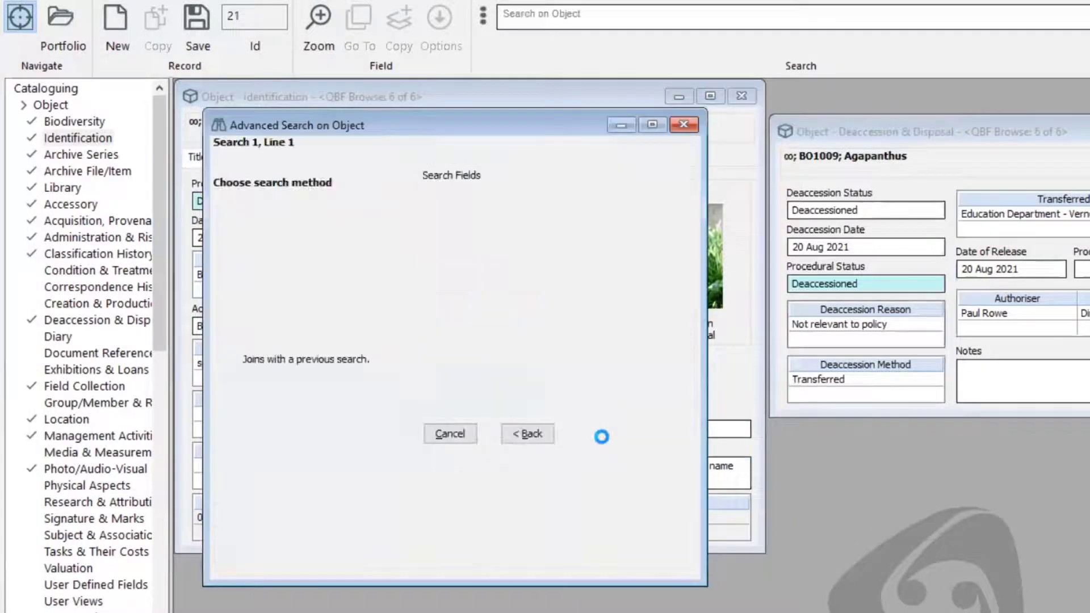
Check the results filter choices in the advanced search on objects and pick Active collections
click(509, 480)
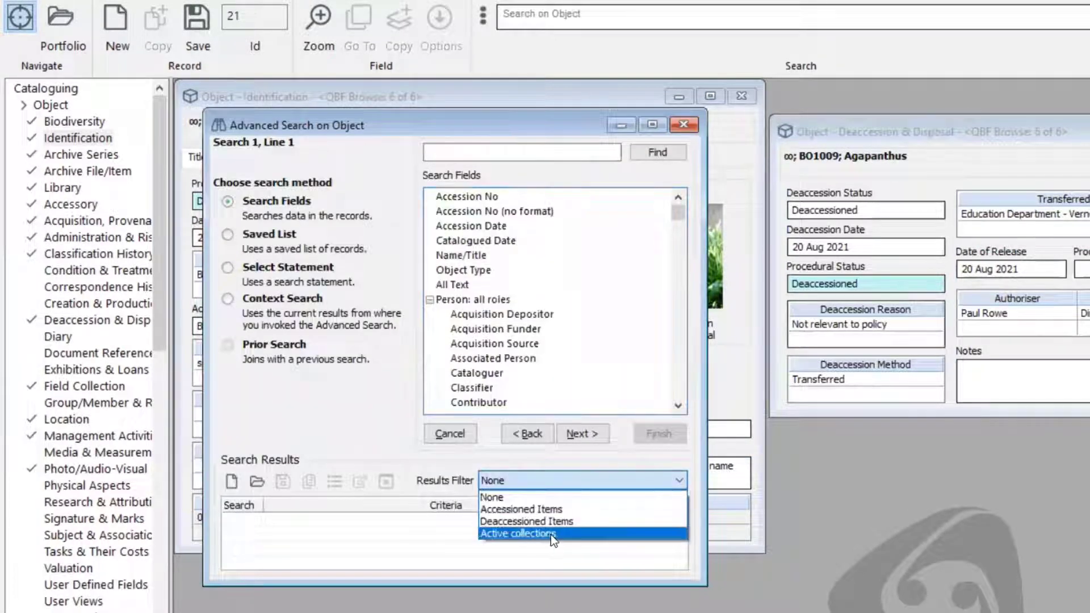
click(528, 530)
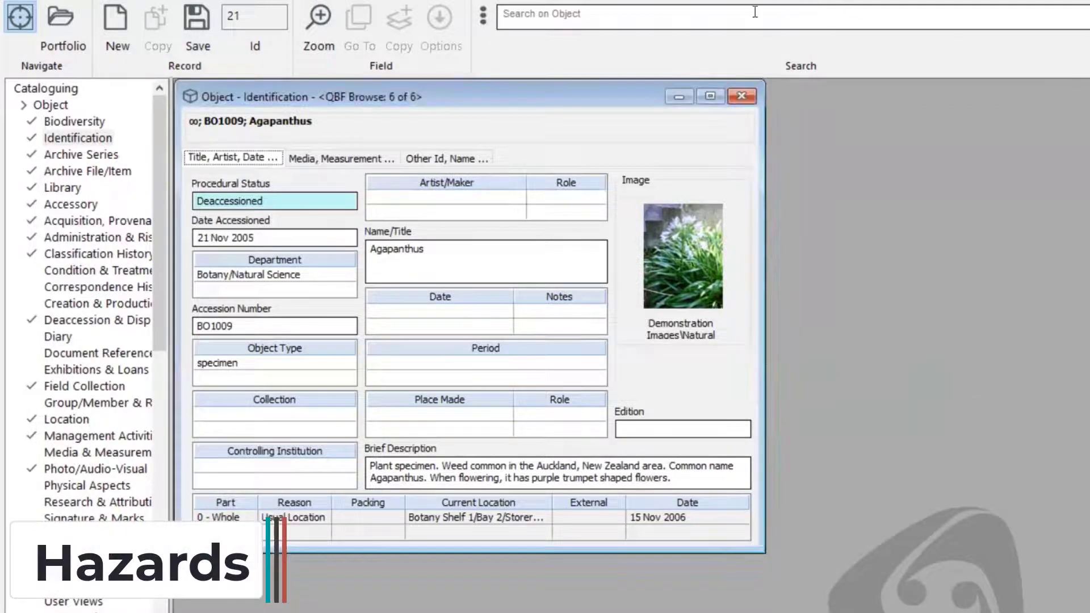
Run a new object search for "locomotive" and open all the displayed records
click(755, 12)
text(locomotive)
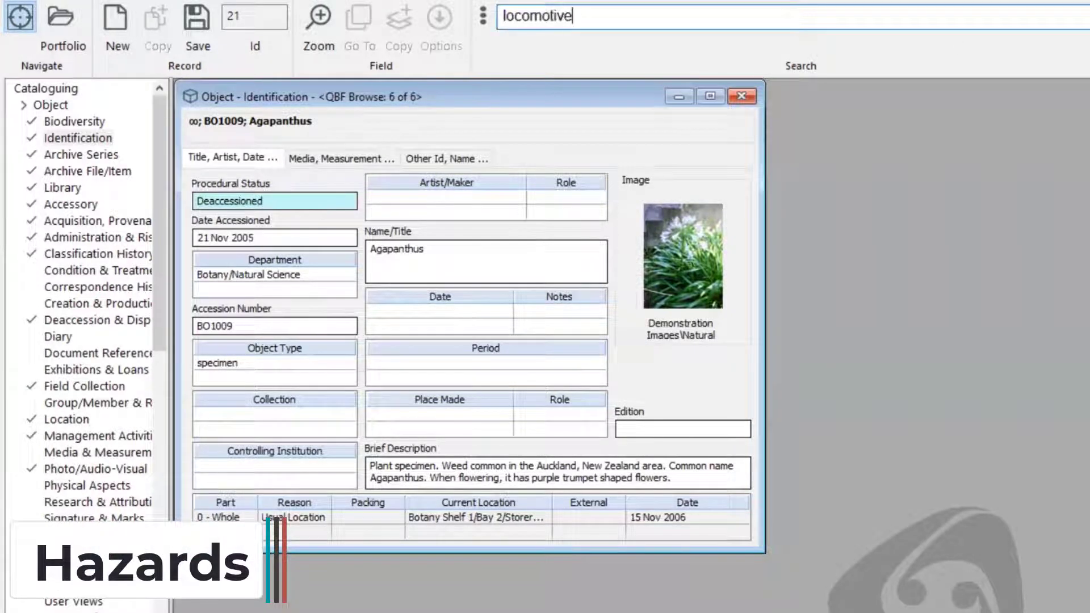
key(Return)
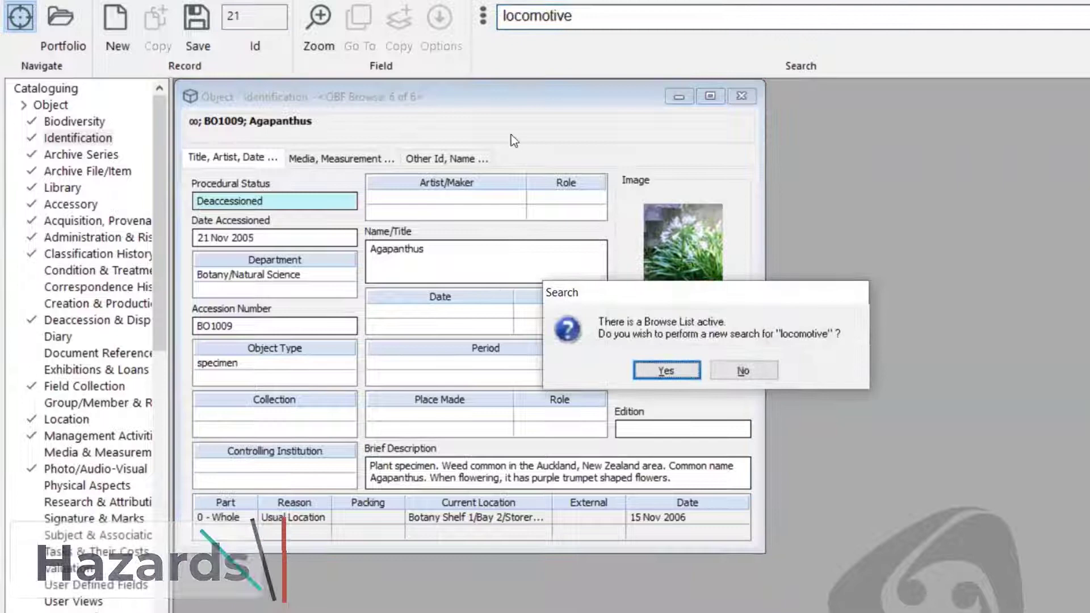
click(664, 370)
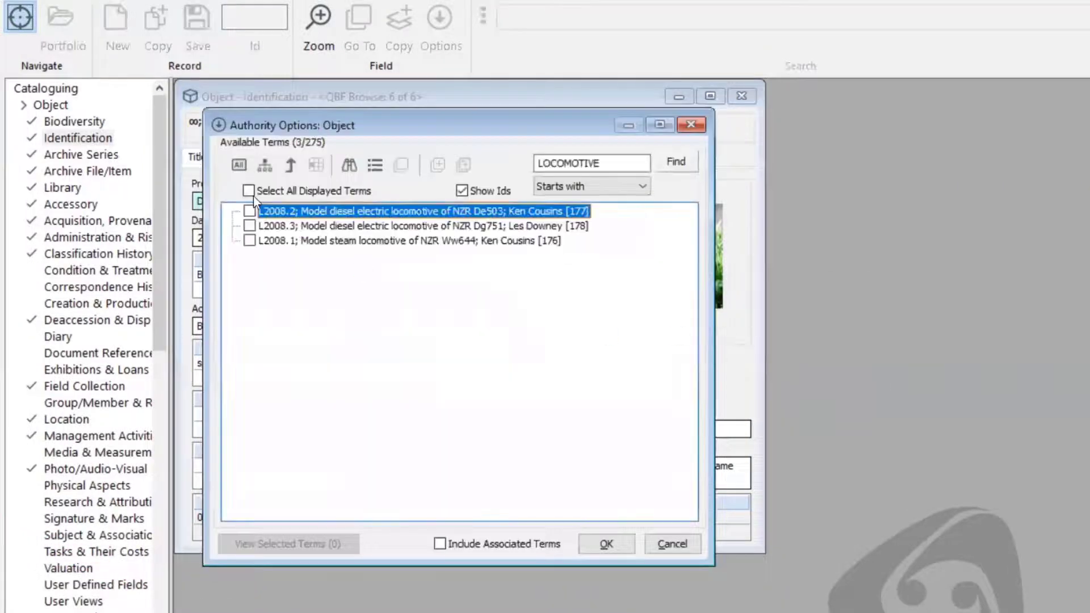
click(248, 191)
click(606, 545)
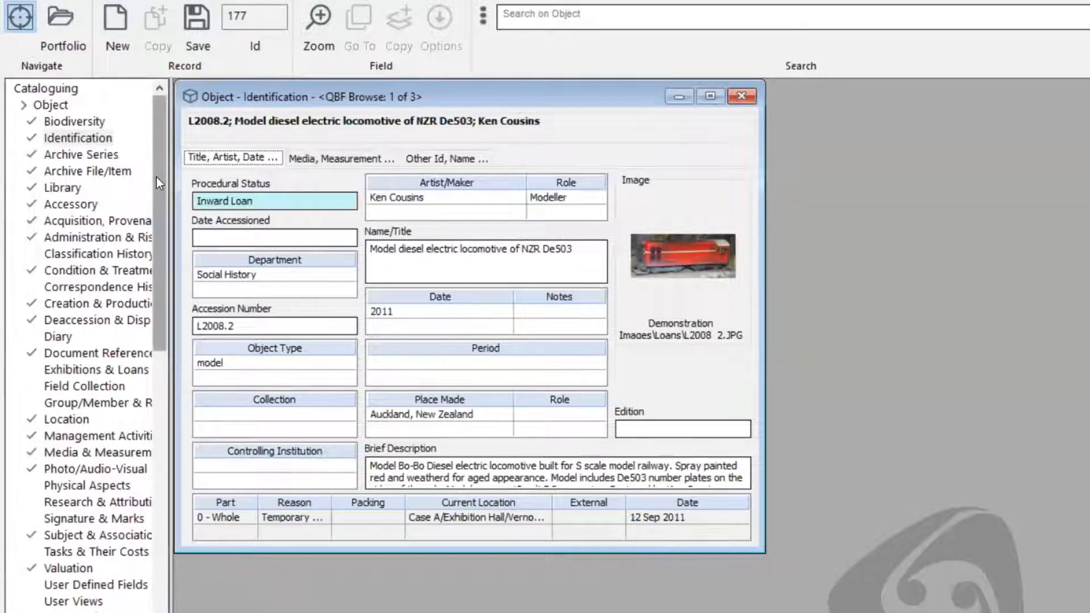
Open the Administration & Risk Assessment window for the locomotive record and show its Risk Assessment page
mouse_move(159, 184)
mouse_down()
mouse_move(160, 196)
mouse_move(161, 180)
mouse_up()
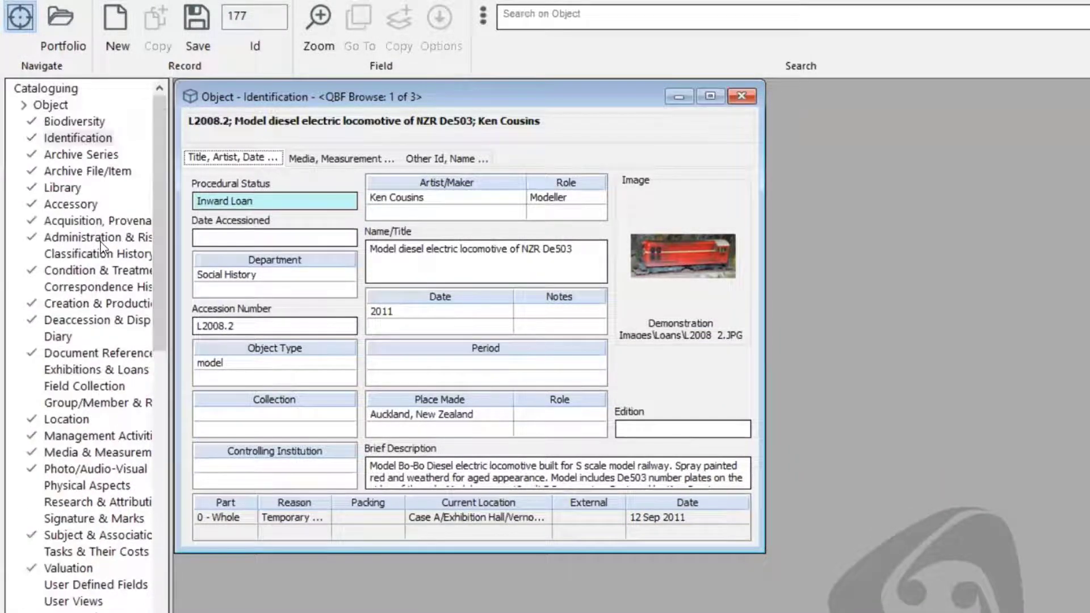
drag(170, 231, 259, 237)
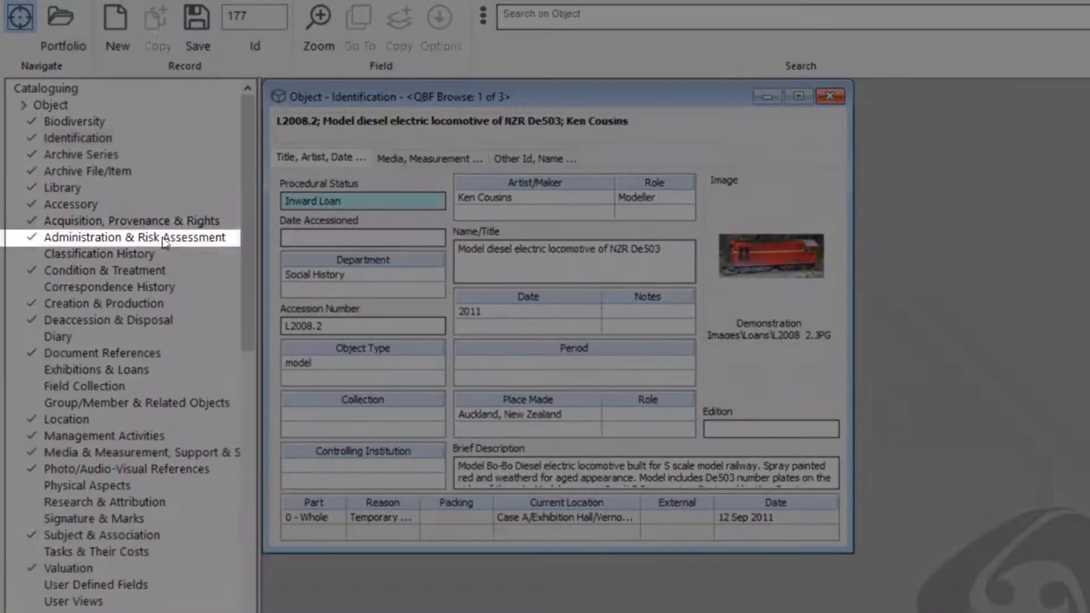
double_click(161, 238)
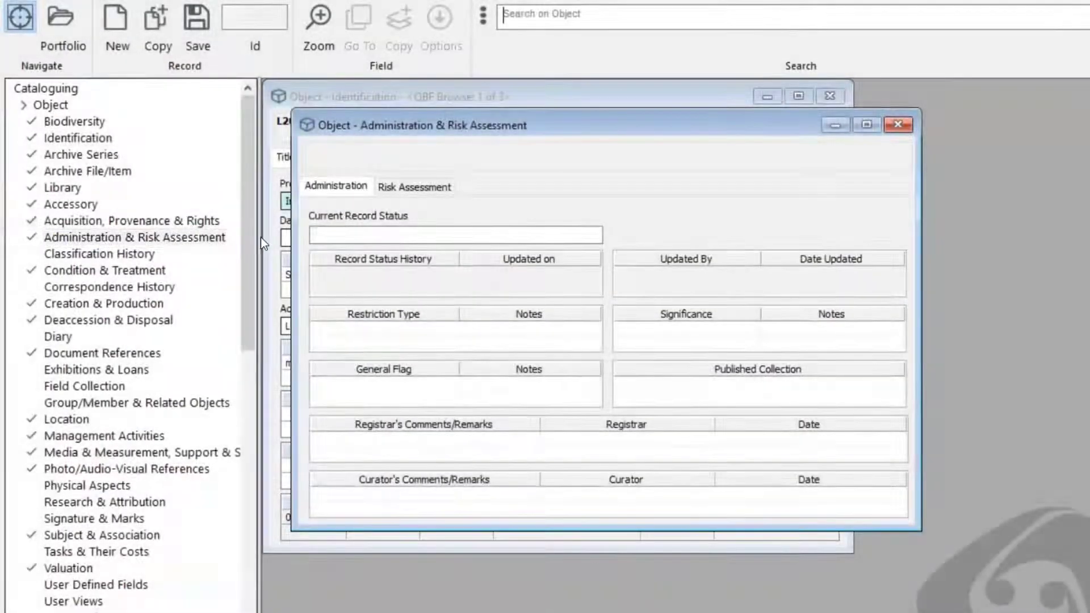
click(425, 188)
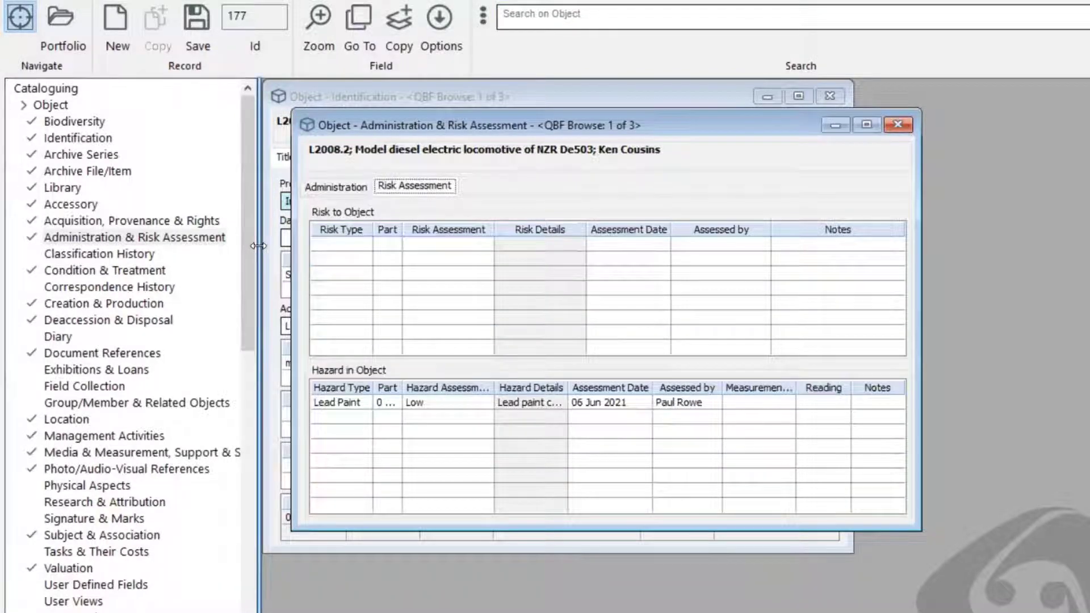
drag(256, 252, 203, 246)
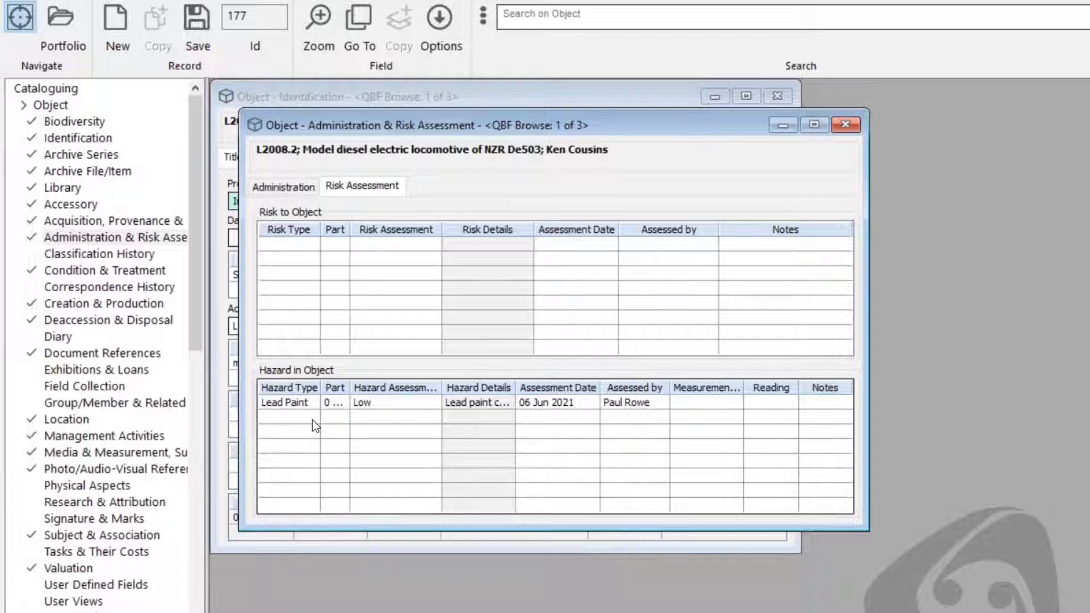
Examine the Lead Paint hazard entry and its Risk/Hazard Type record, closing that record and the object's risk assessment window
click(306, 421)
click(294, 403)
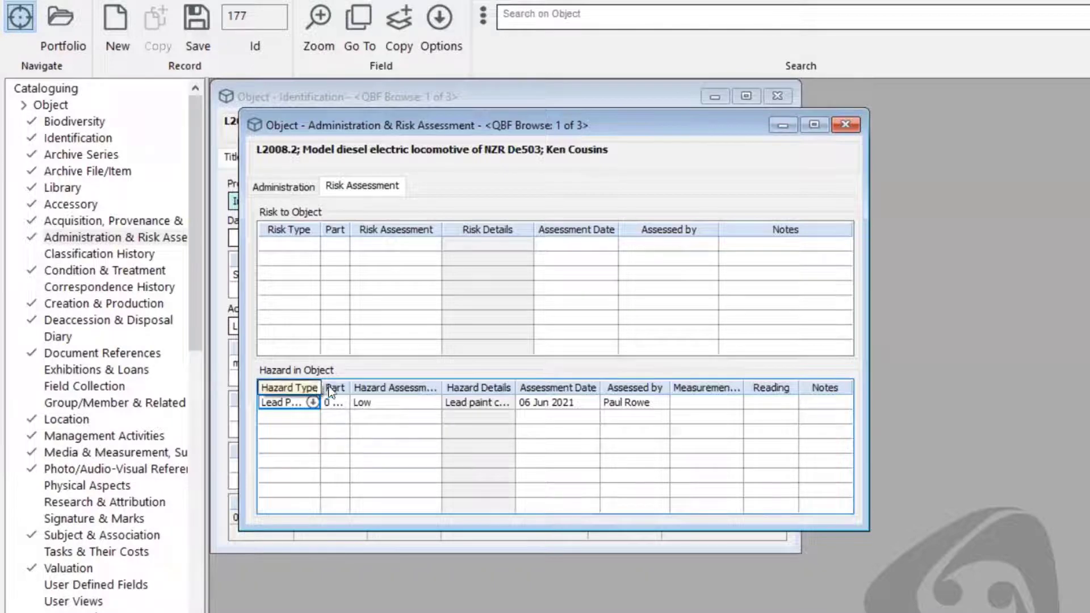
drag(861, 528, 991, 571)
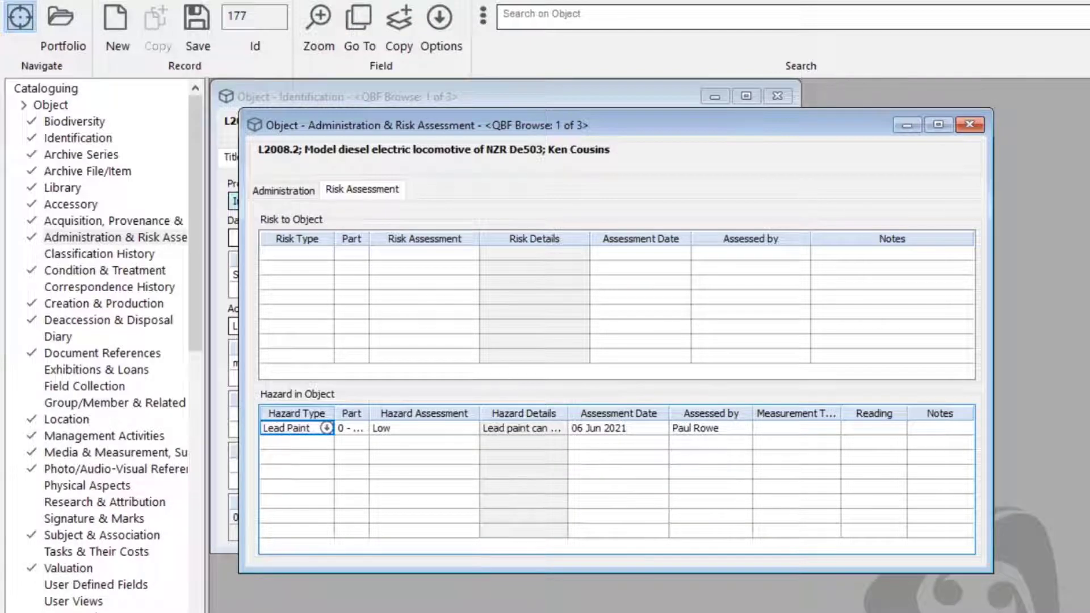
click(364, 15)
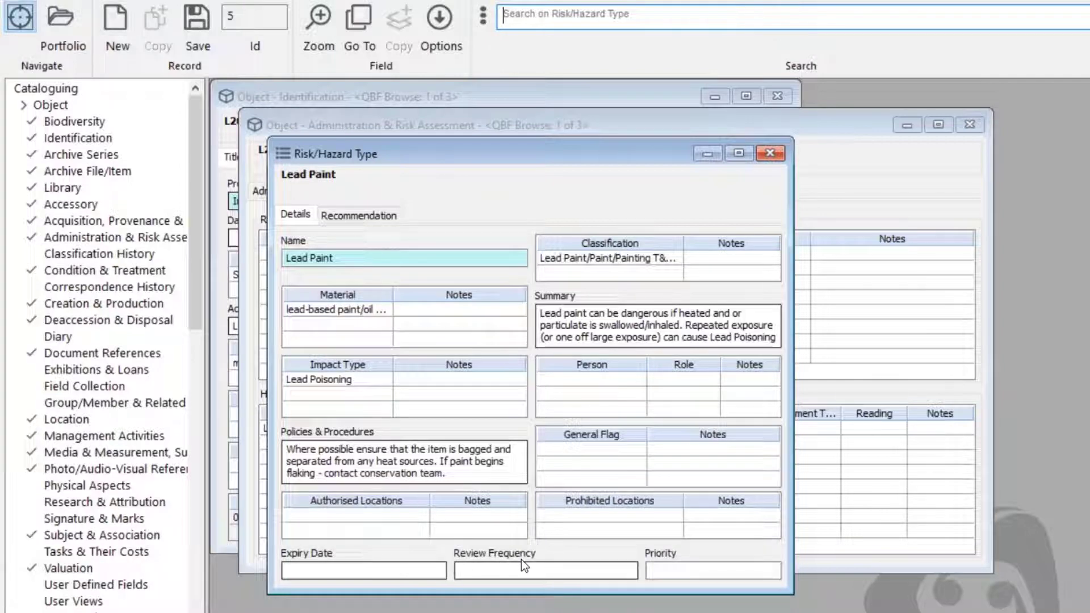
click(768, 155)
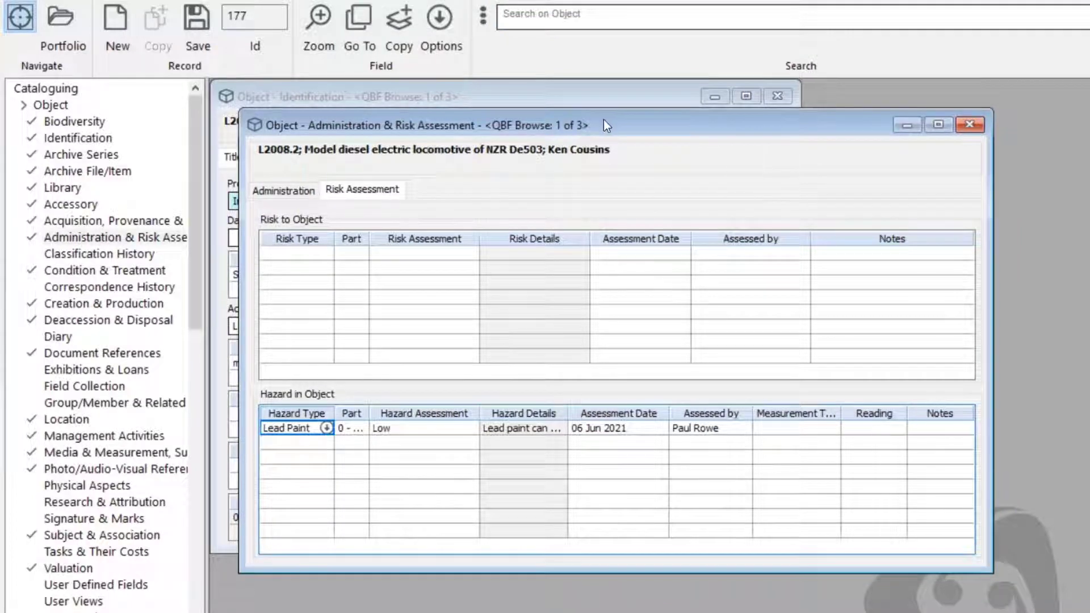
drag(608, 120, 895, 105)
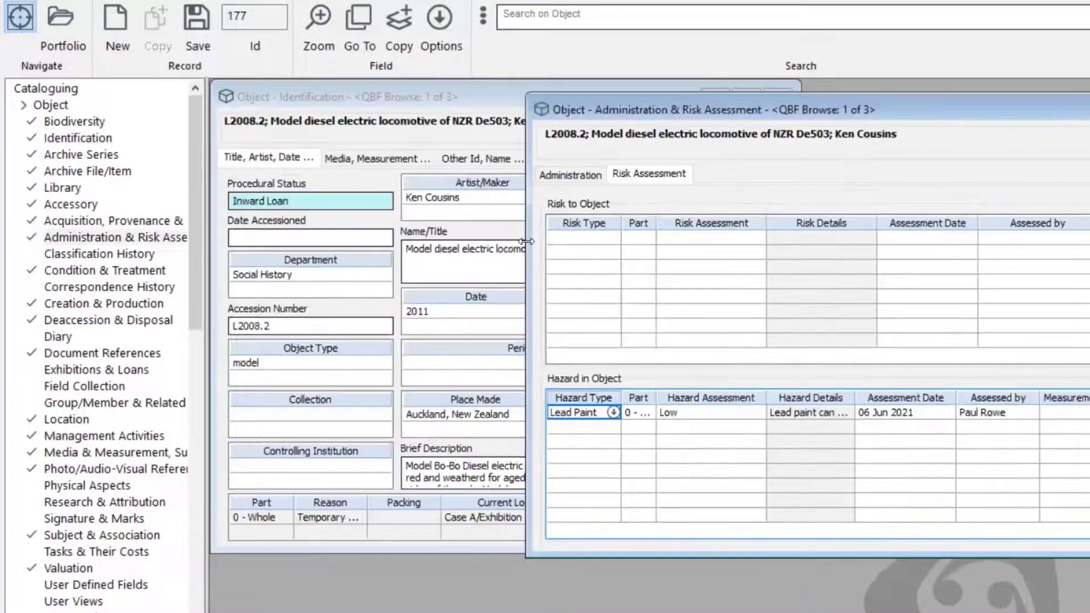
drag(526, 241, 692, 236)
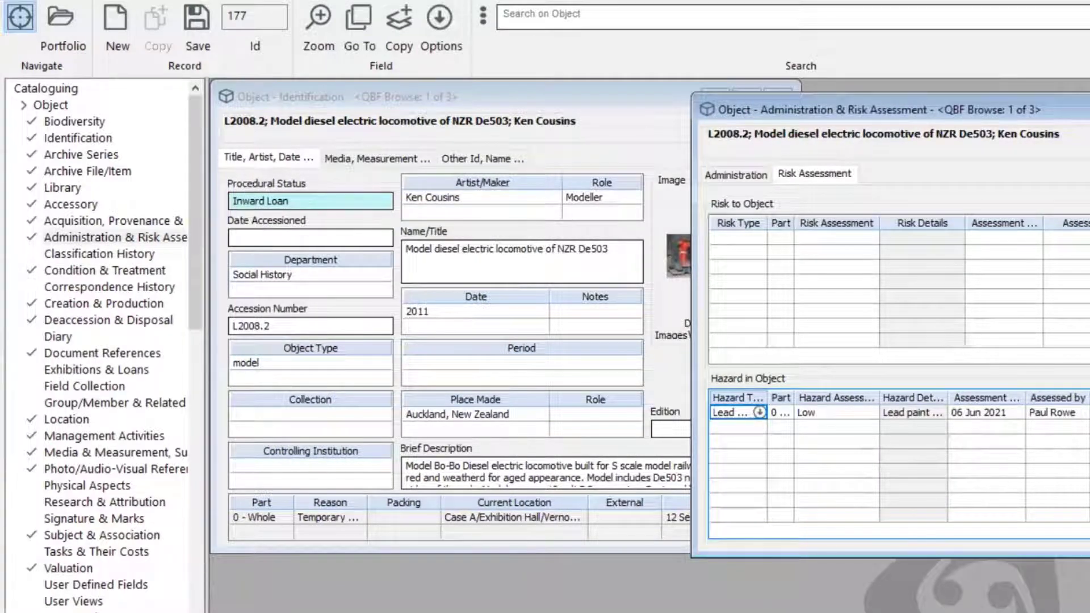
key(ctrl+F4)
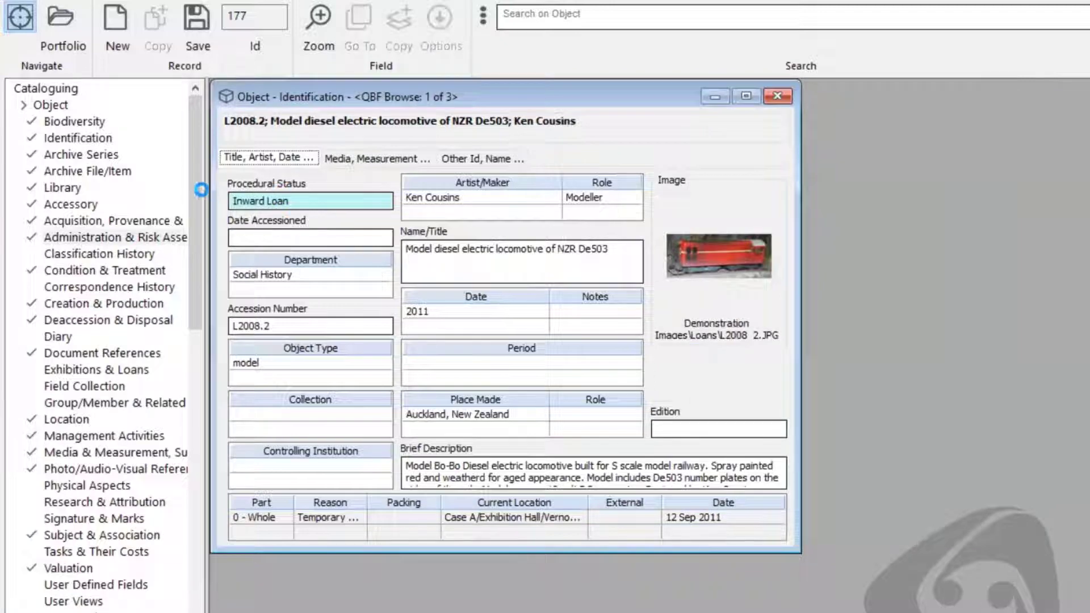
Open the Risk Management file and bring up the Broken Mercury Thermometers incident record
drag(194, 193, 212, 527)
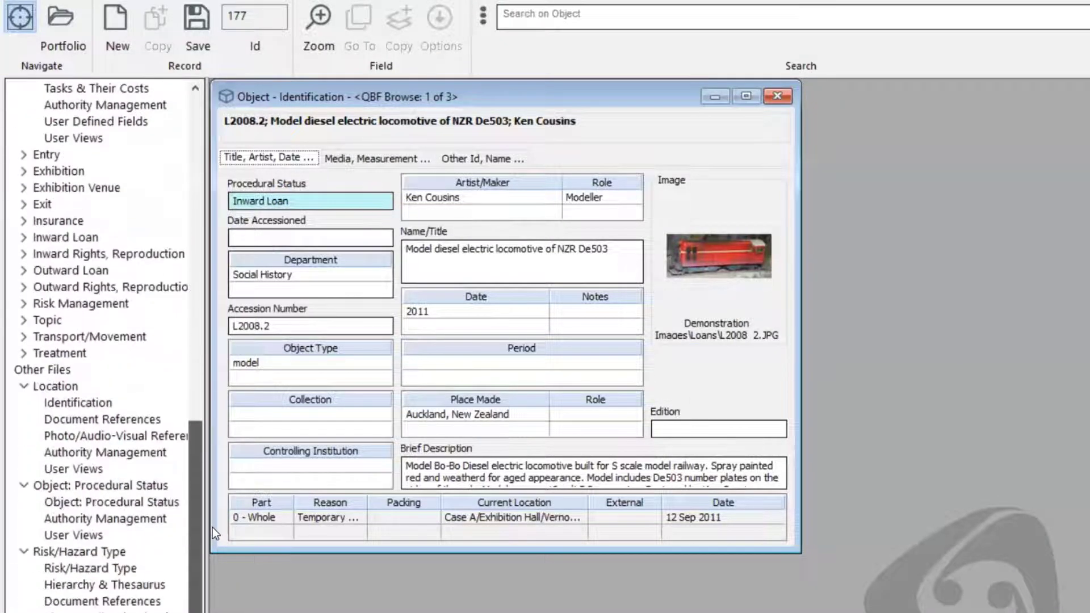
double_click(106, 303)
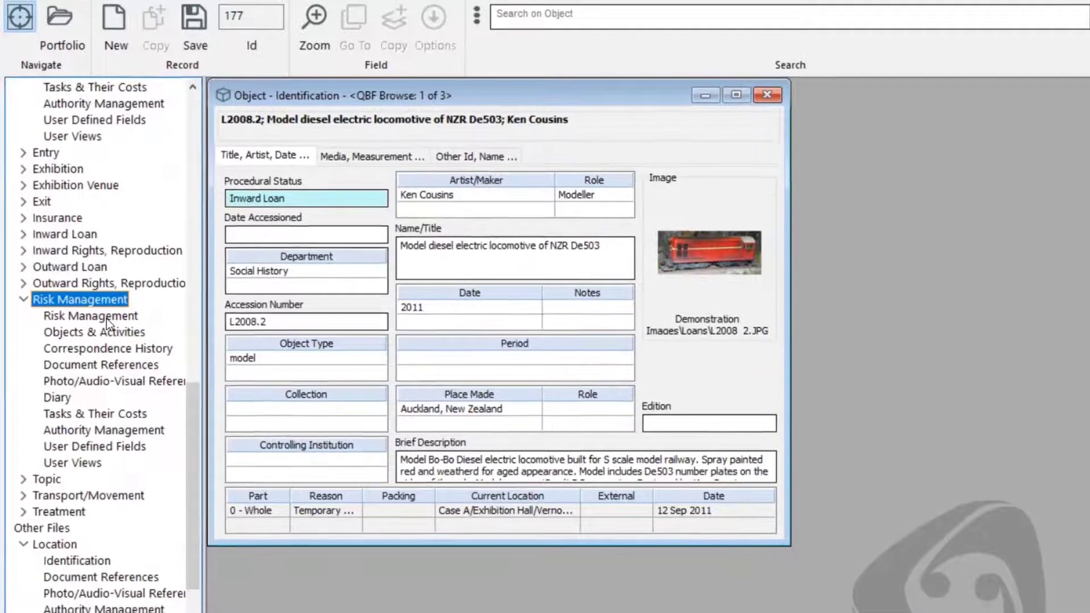
double_click(107, 317)
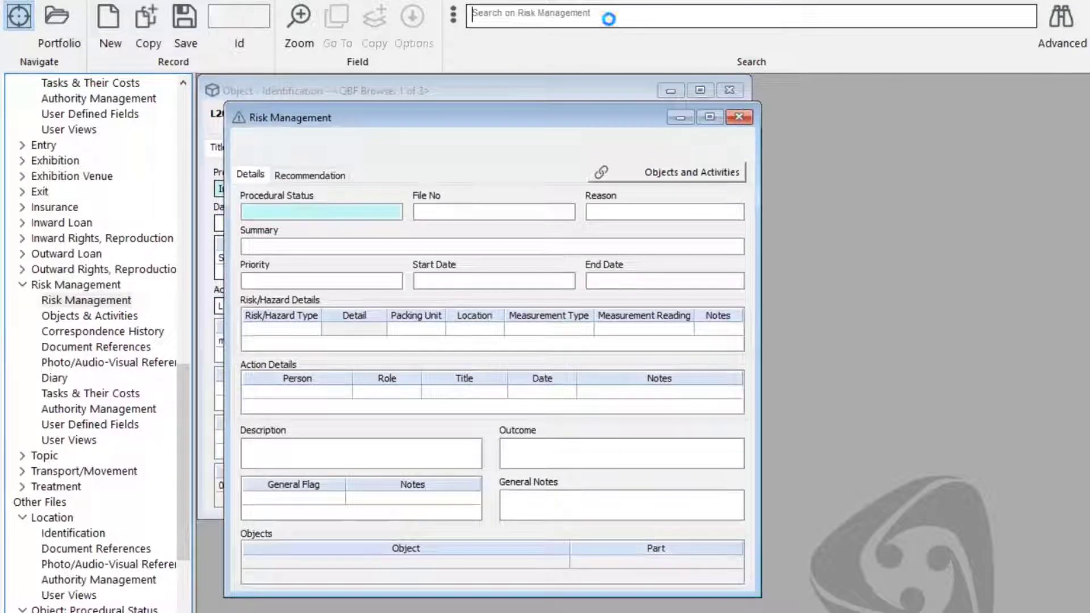
click(608, 19)
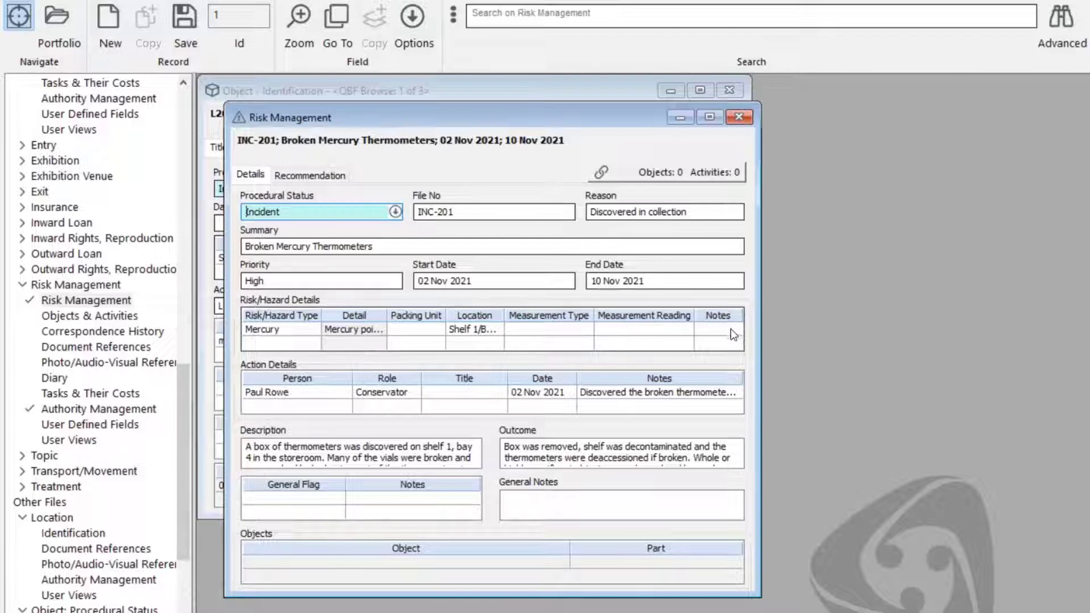
Examine the incident's Mercury hazard, description and outcome, and view its recommendations
click(286, 334)
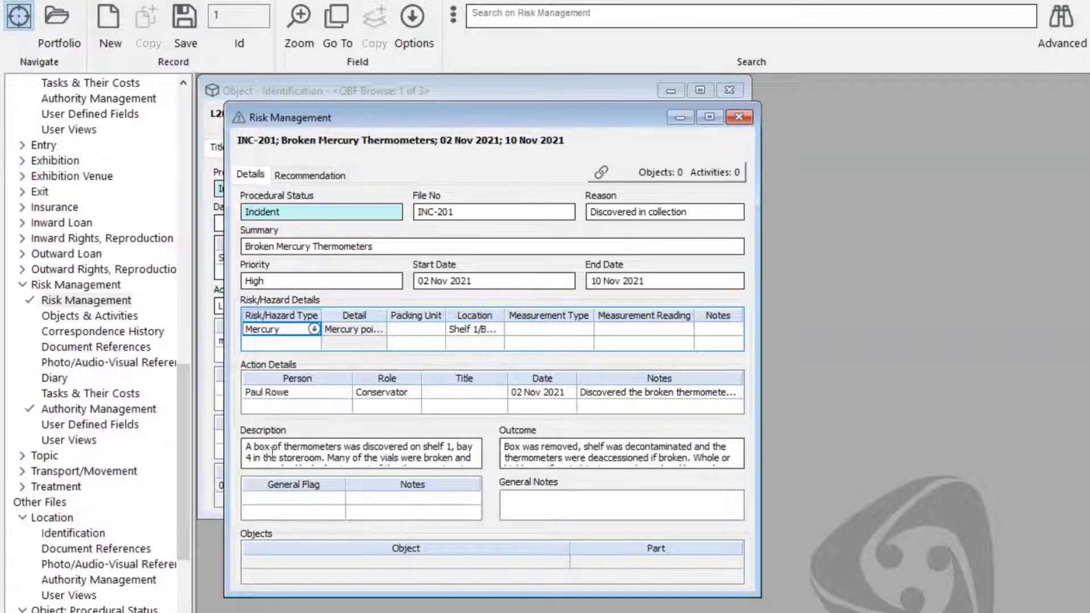
scroll(271, 452, down, 2)
scroll(376, 444, up, 2)
drag(531, 447, 490, 395)
click(591, 447)
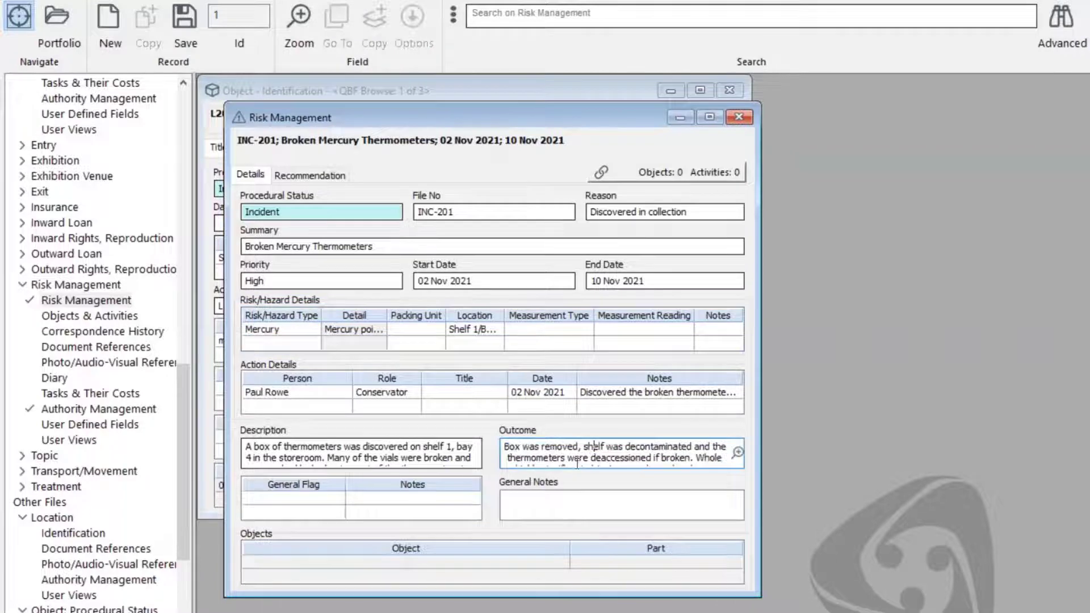
key(ctrl+Tab)
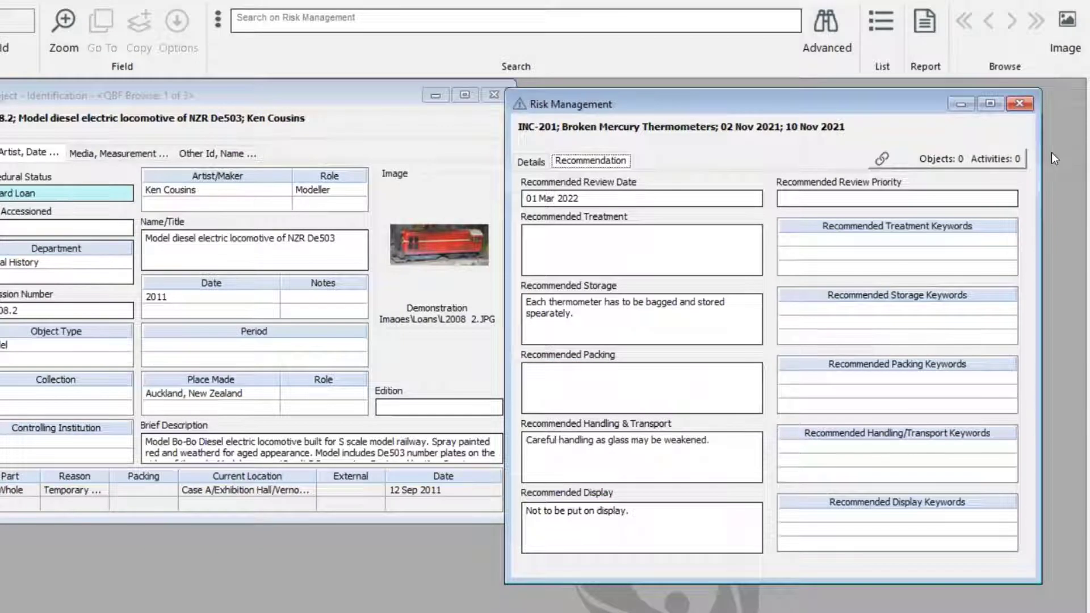
Close the Broken Mercury Thermometers incident record and return to the locomotive's Identification window
click(1024, 108)
drag(510, 93, 522, 104)
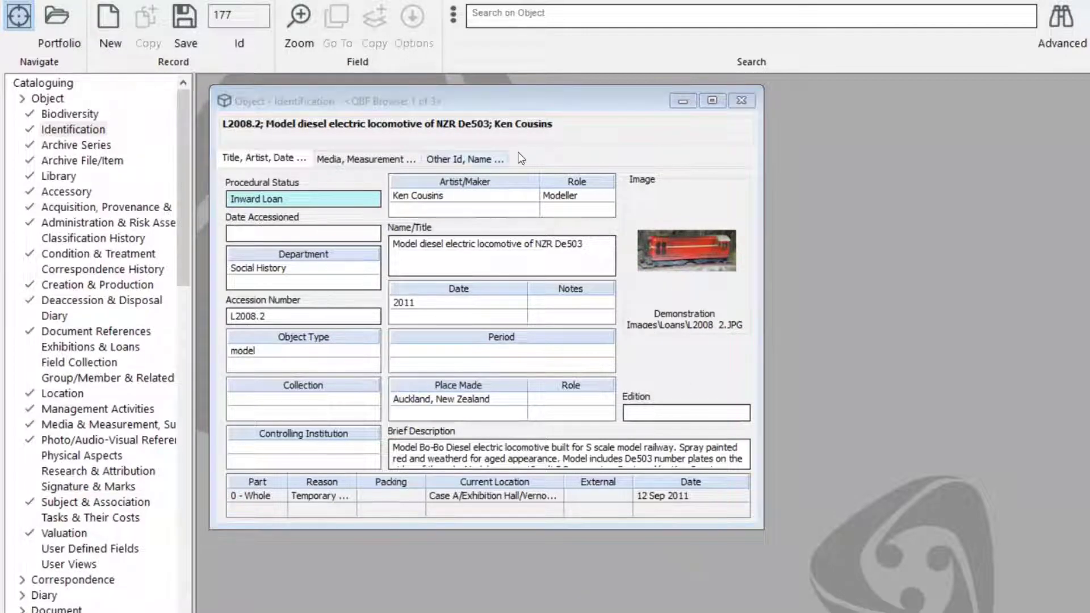
click(553, 125)
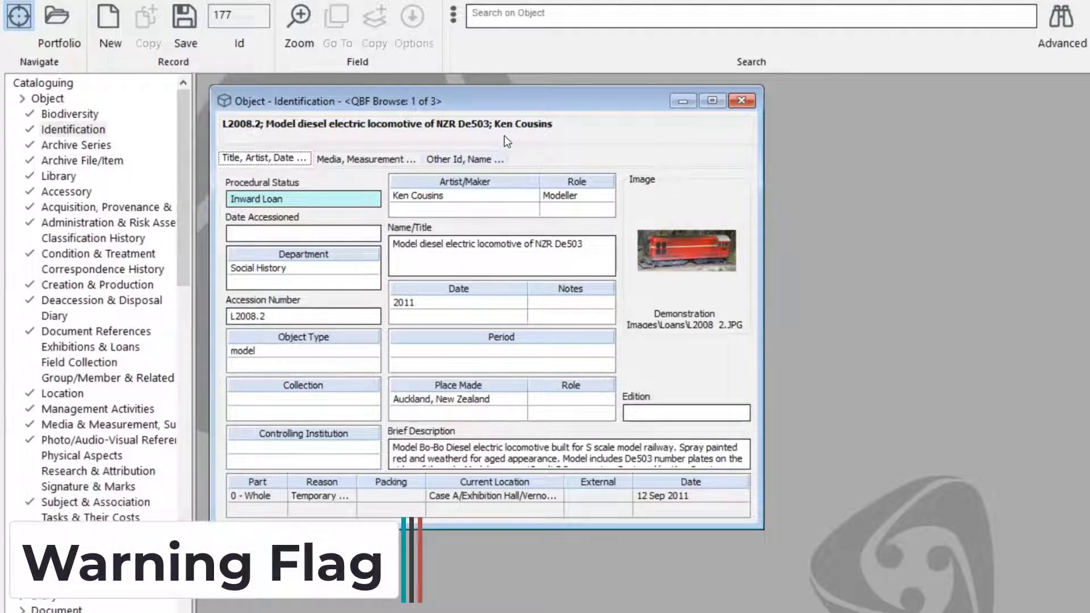
Examine the list of most recently accessed Object records and close it without choosing one
click(573, 15)
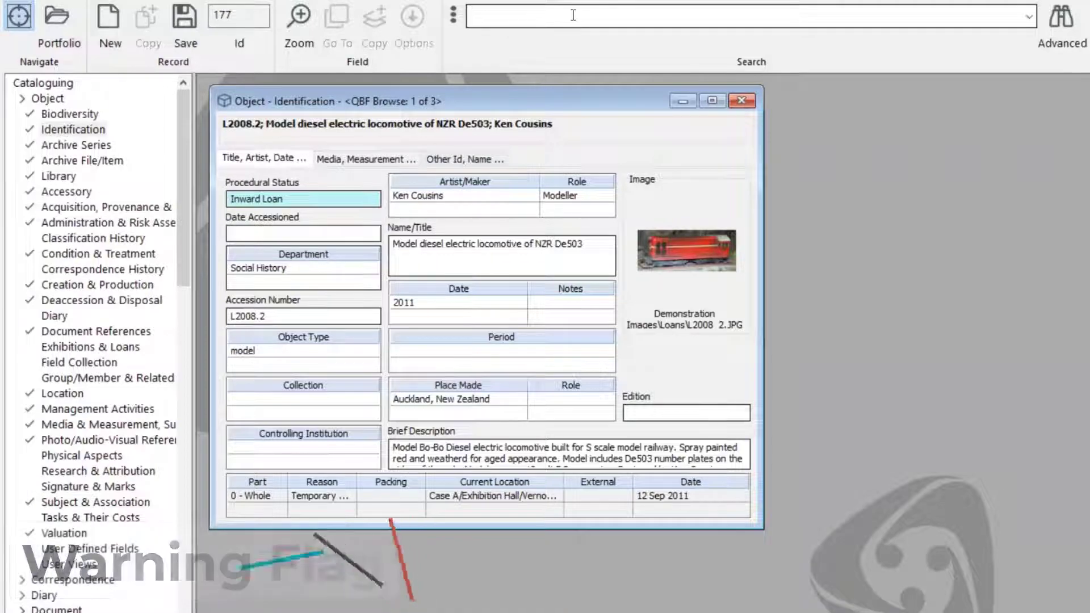
click(15, 1)
click(105, 210)
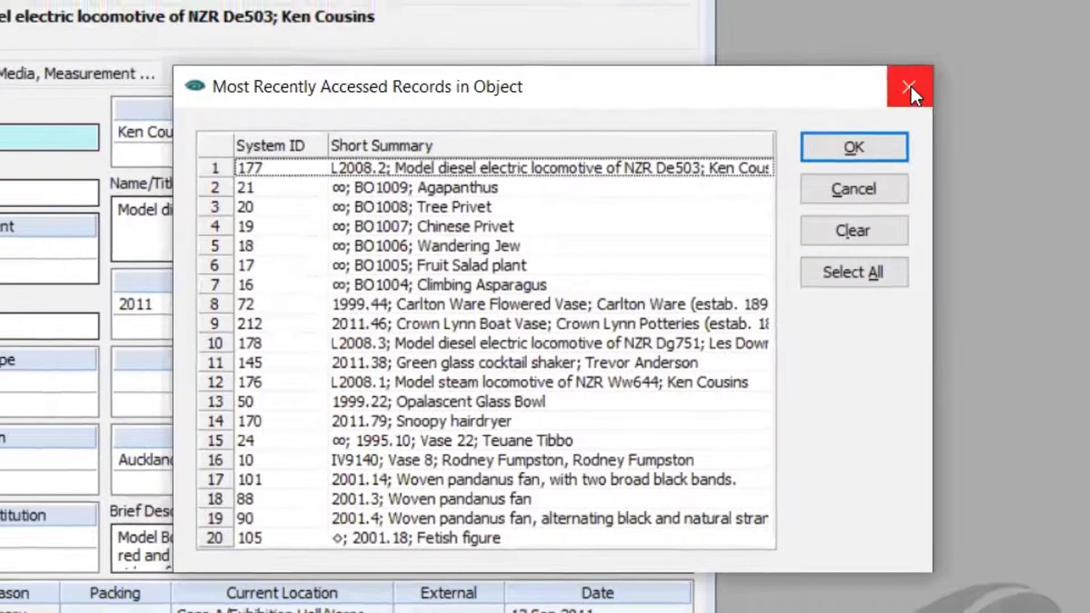
click(908, 76)
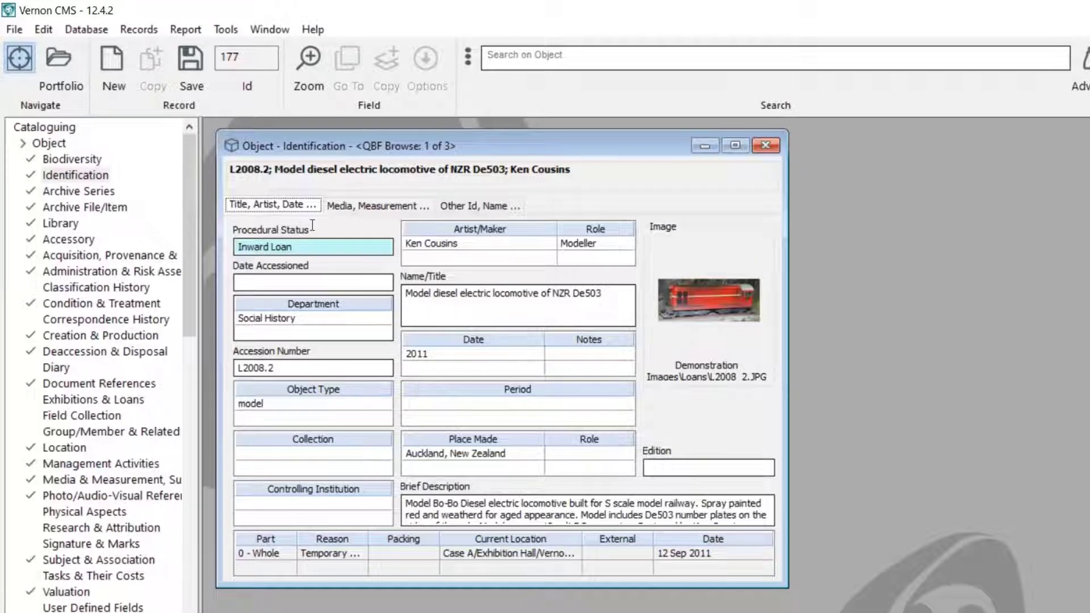
Open the locomotive's Administration & Risk Assessment window and compare its Administration and Risk Assessment pages, ending on Administration
click(88, 272)
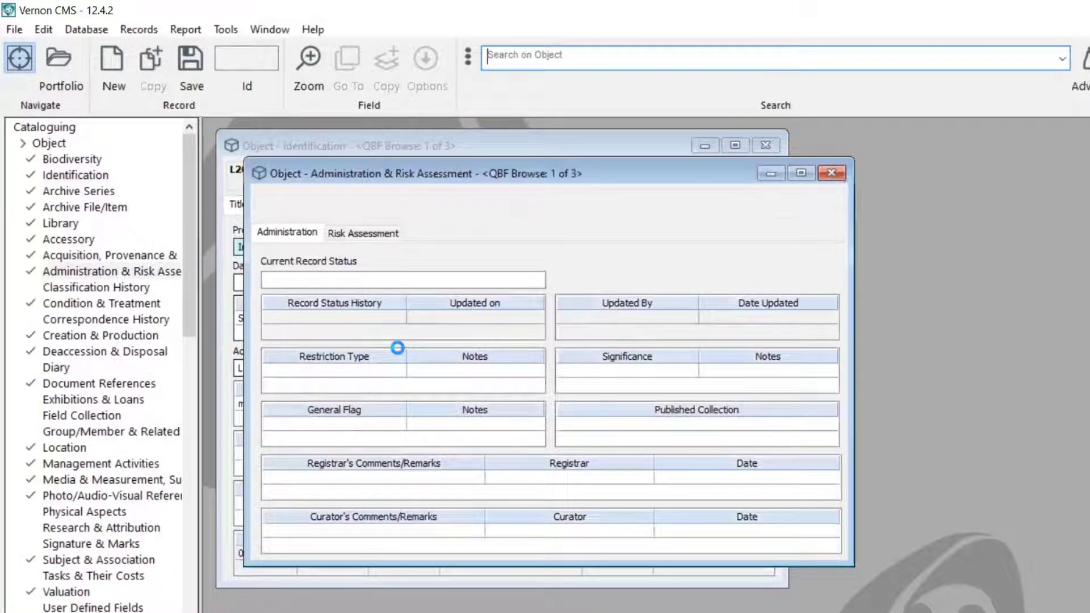
click(365, 233)
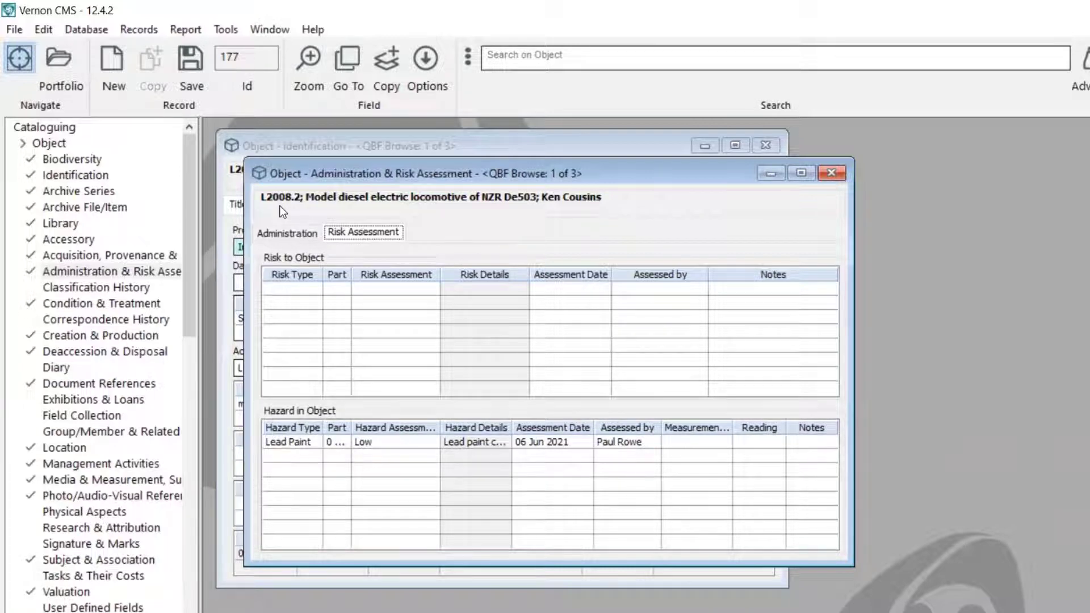
click(294, 235)
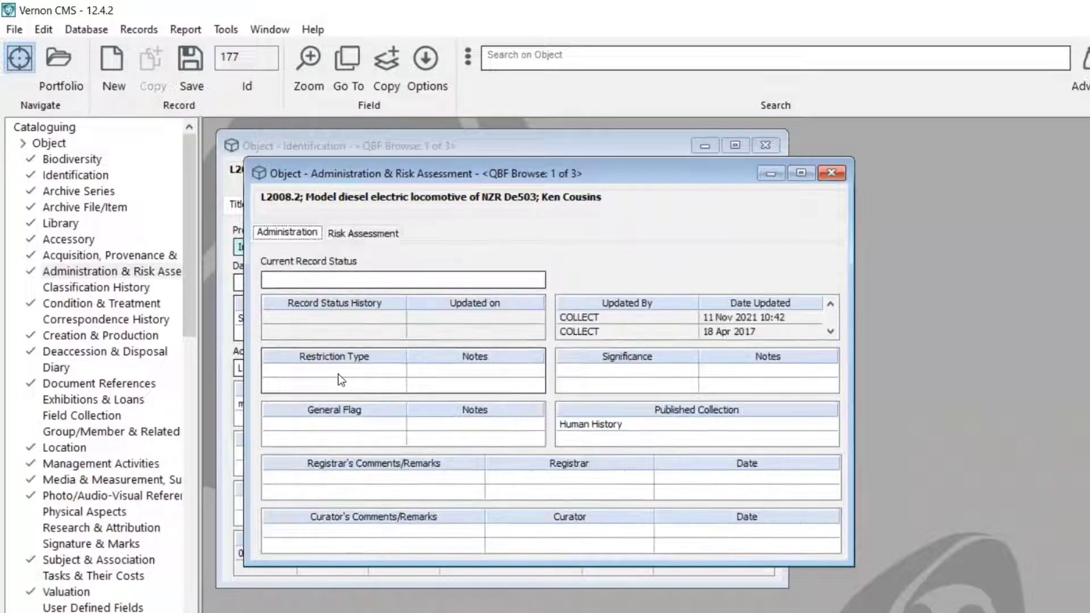
click(369, 235)
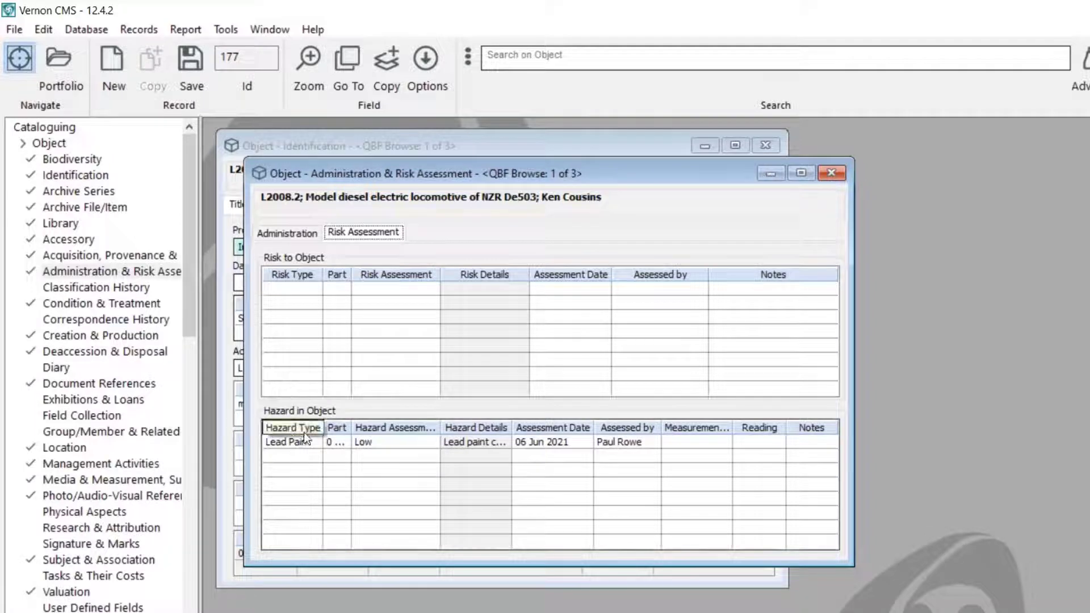
click(289, 235)
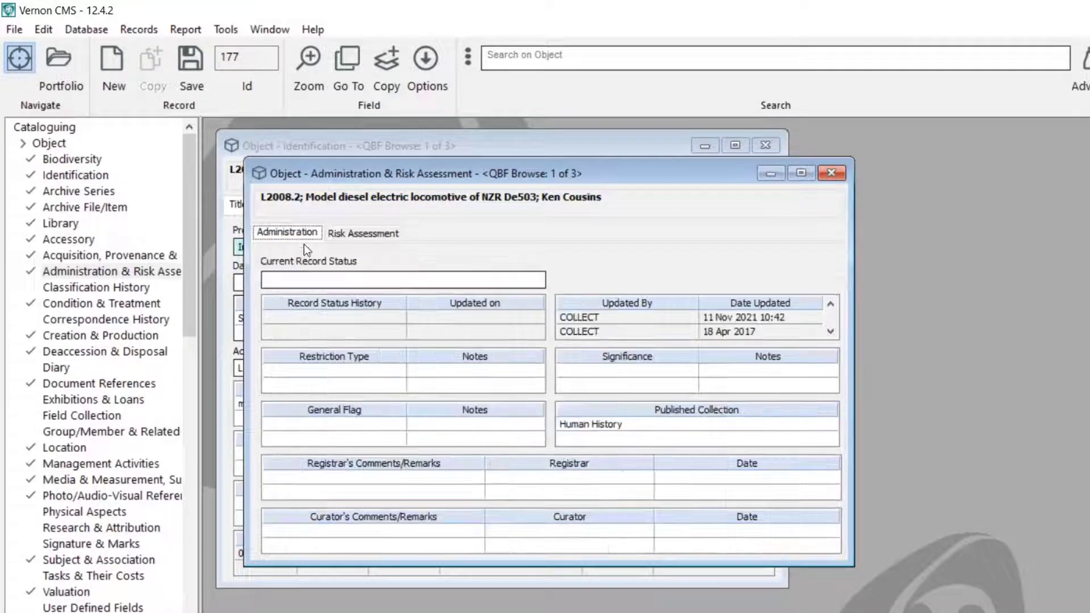
Examine the Culturally Sensitive and Hazardous restriction records among the available Restriction Type terms, closing the list without choosing a term
click(370, 370)
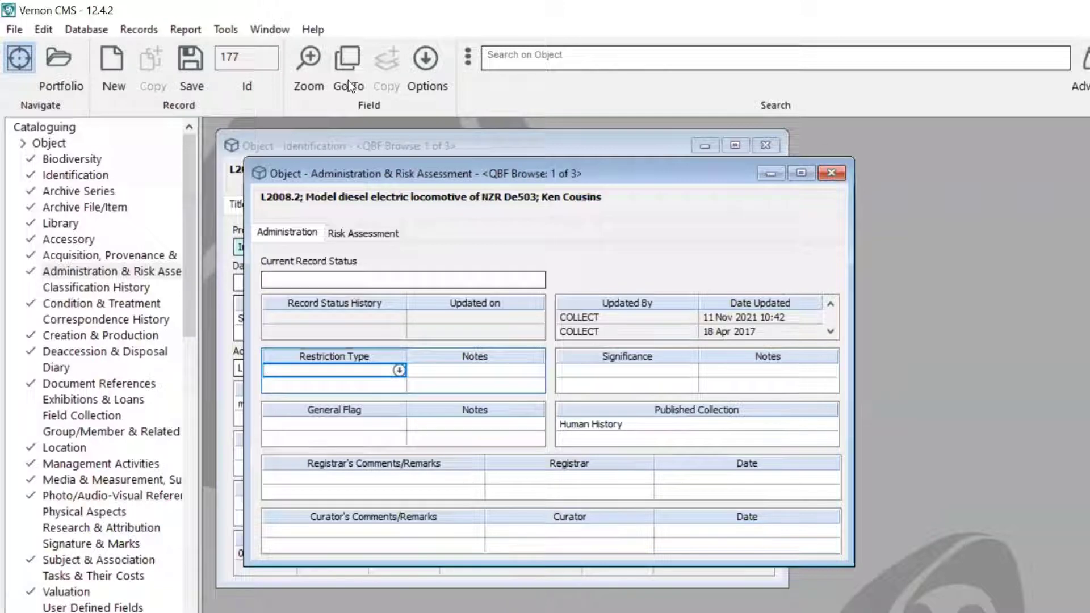
click(399, 370)
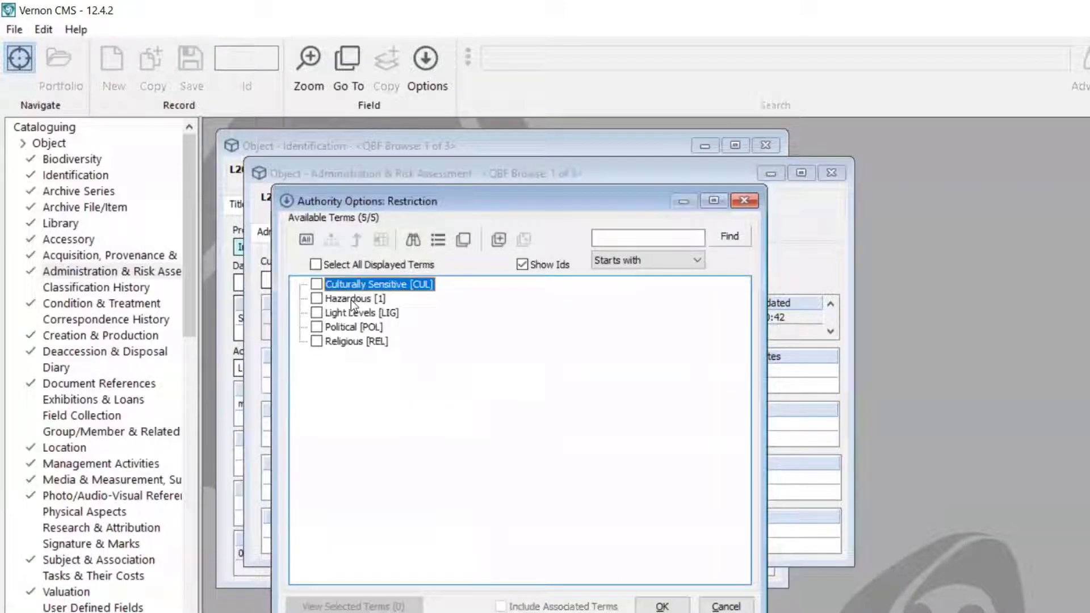
click(462, 238)
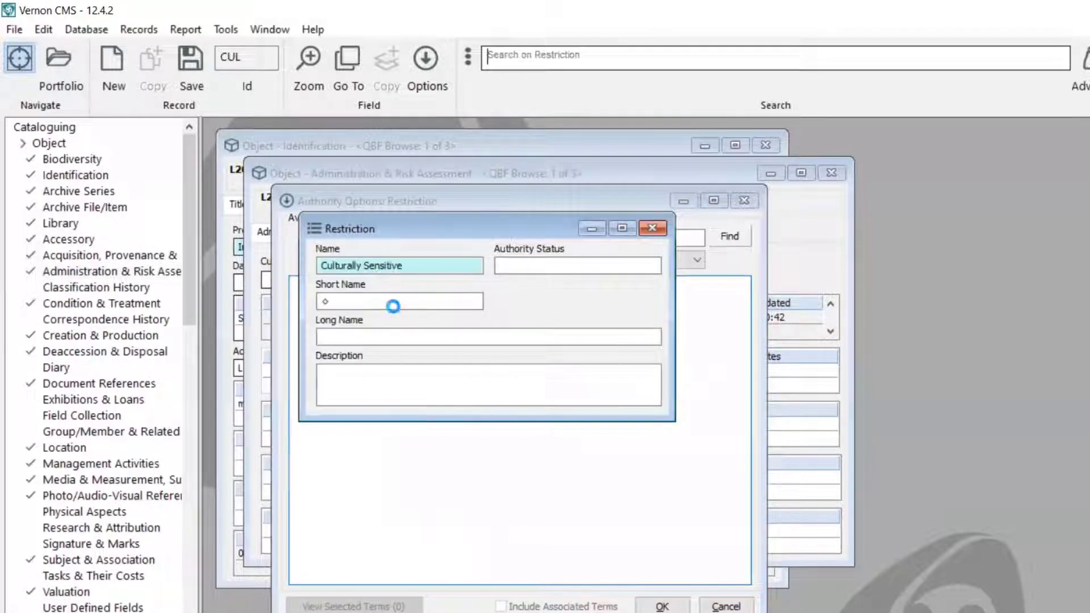
click(652, 228)
click(366, 300)
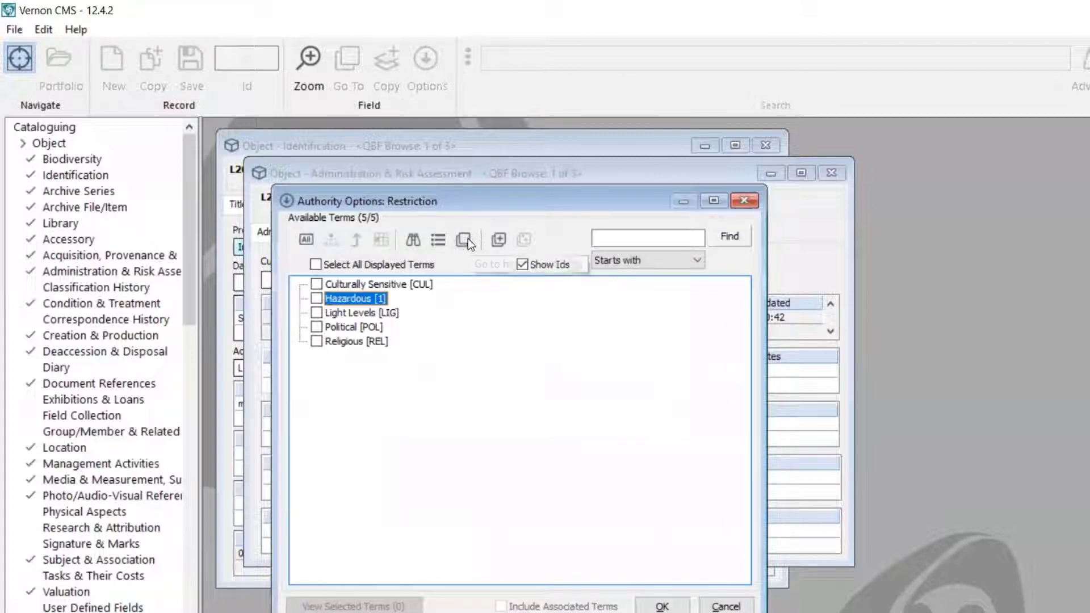
click(468, 240)
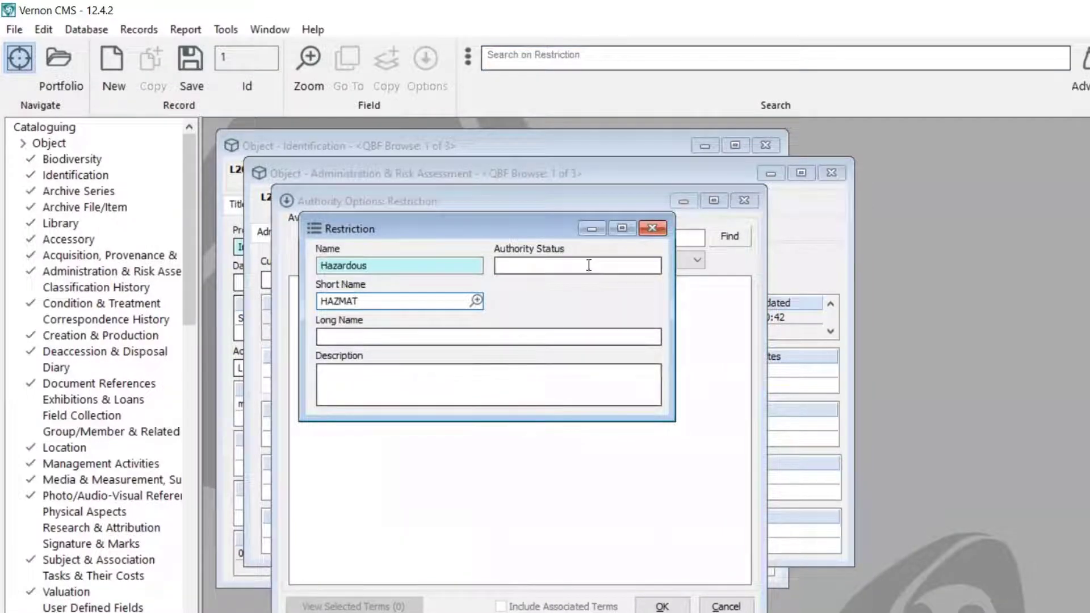
click(656, 233)
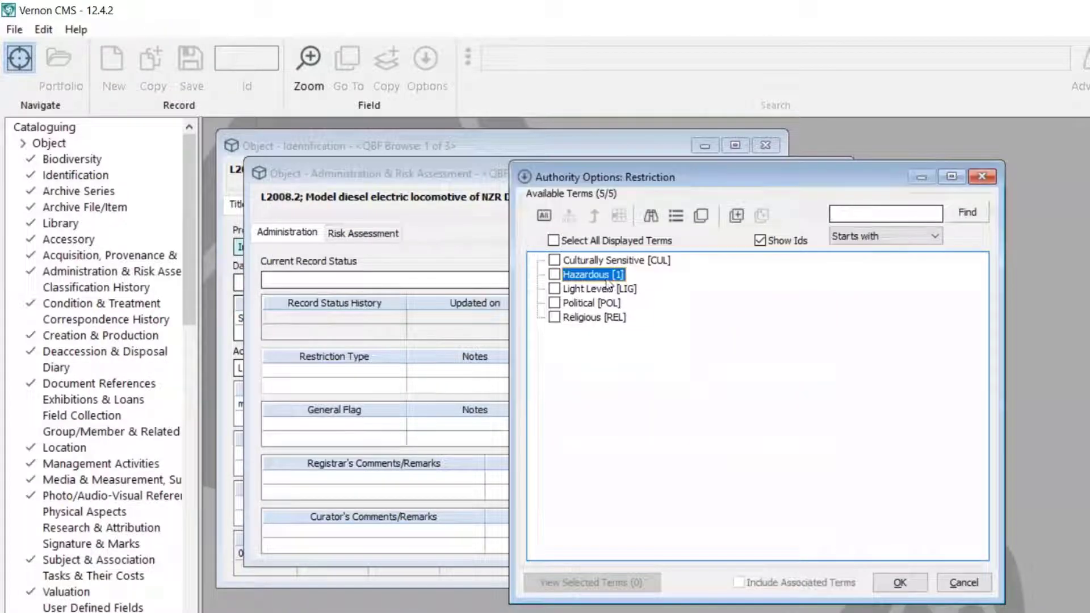
click(982, 177)
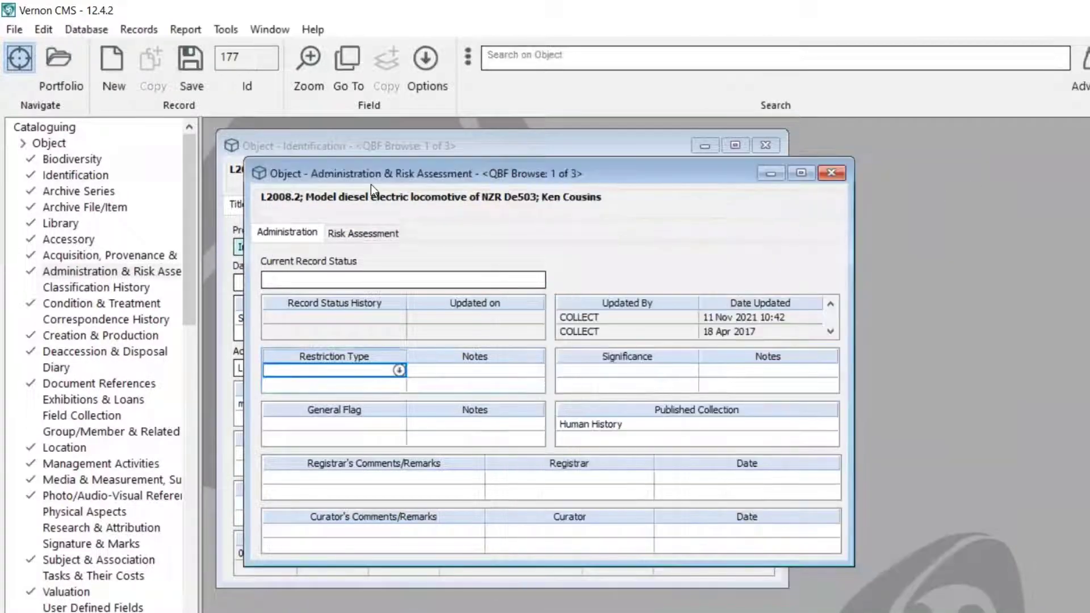
Set the locomotive record's Restriction Type to Hazardous and show the Risk Assessment page
click(399, 370)
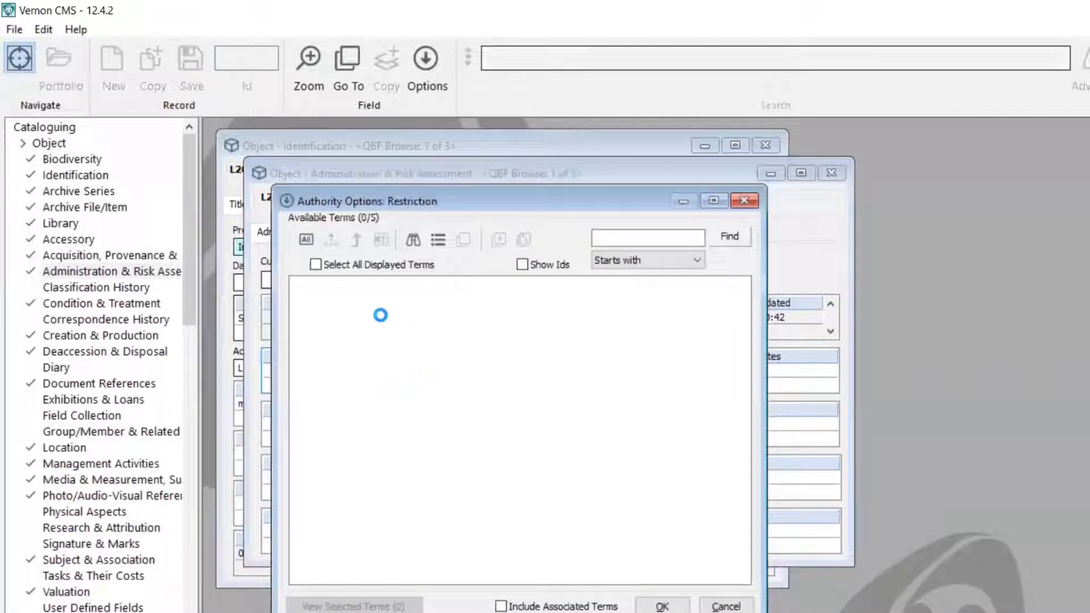
click(662, 606)
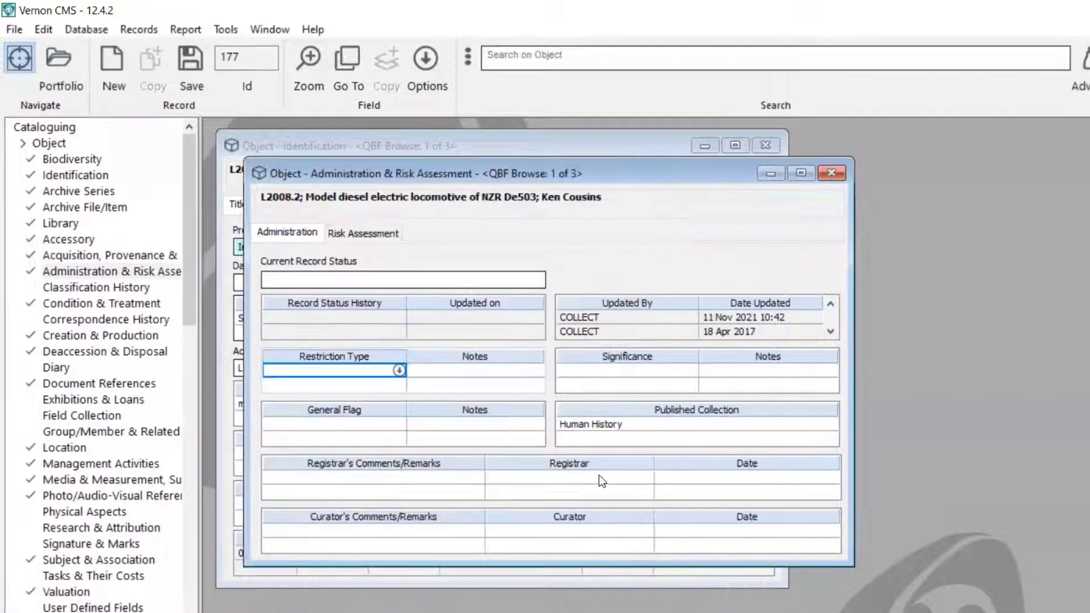
click(342, 236)
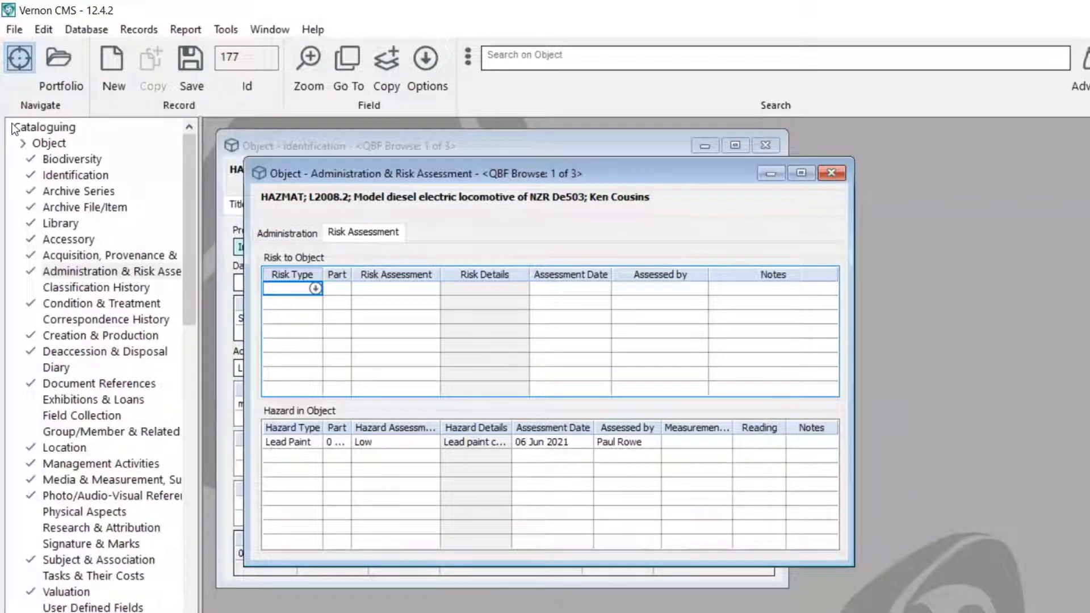
Return to the Administration page and inspect the Short Name in the Hazardous restriction's authority record, closing the term list
click(309, 234)
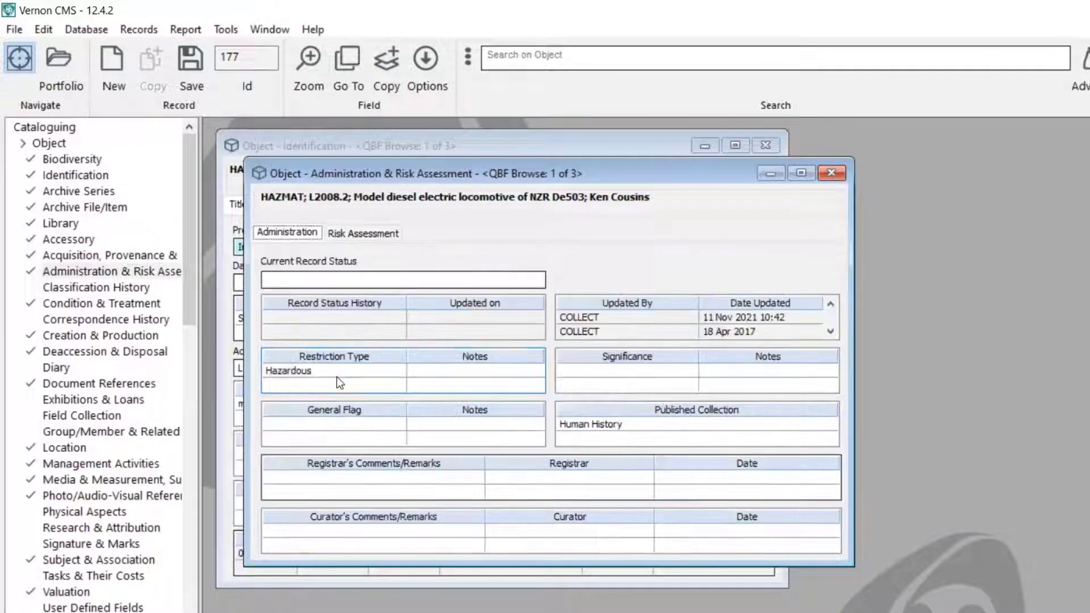
click(336, 372)
click(399, 370)
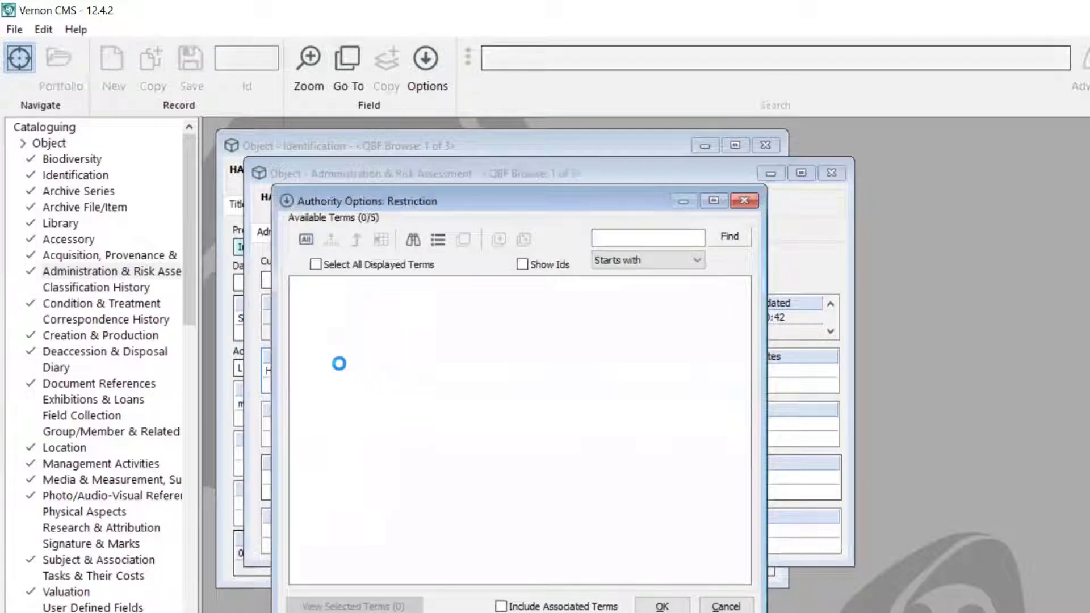
click(349, 299)
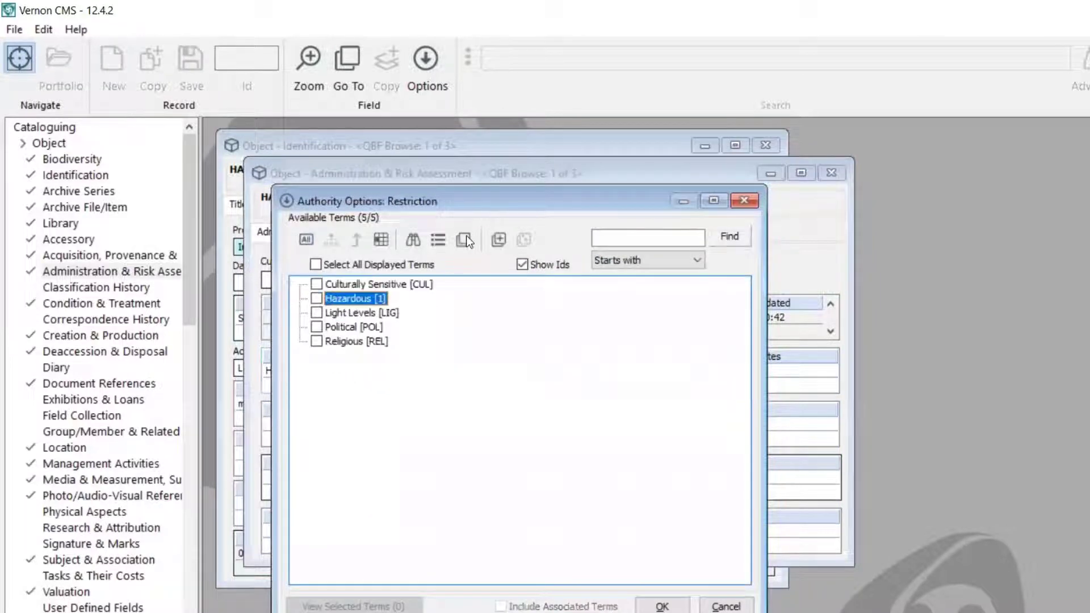
click(466, 237)
mouse_move(368, 301)
mouse_down()
mouse_move(307, 302)
mouse_move(404, 300)
mouse_move(319, 301)
mouse_move(377, 299)
mouse_up()
click(437, 299)
click(648, 230)
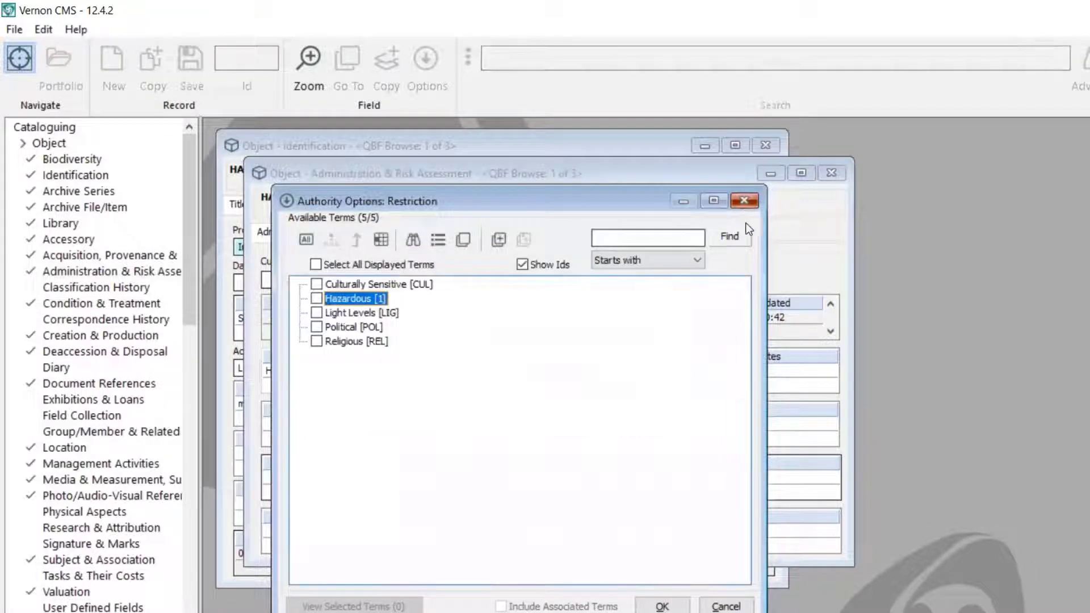
click(743, 200)
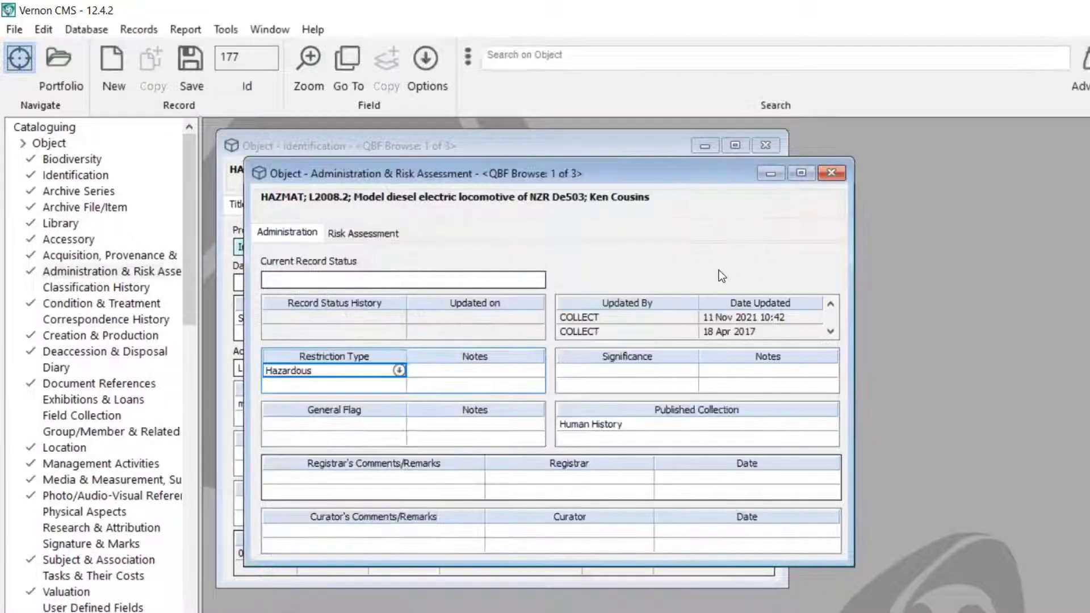
Open the User Symbolics configuration for the Object file and move its window clear of the record's Restriction Type field
click(231, 29)
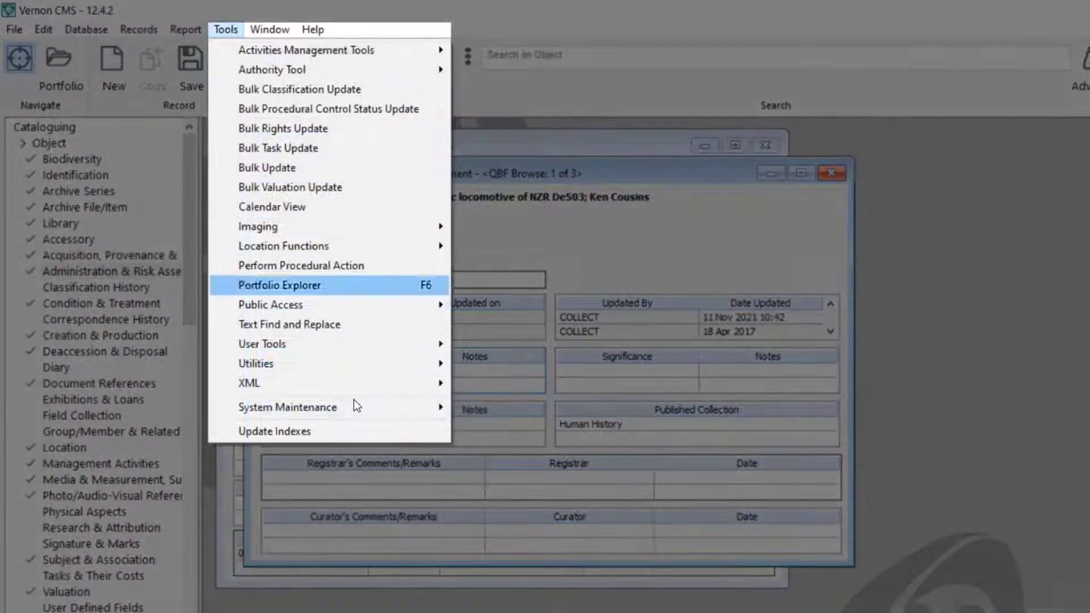
mouse_move(359, 405)
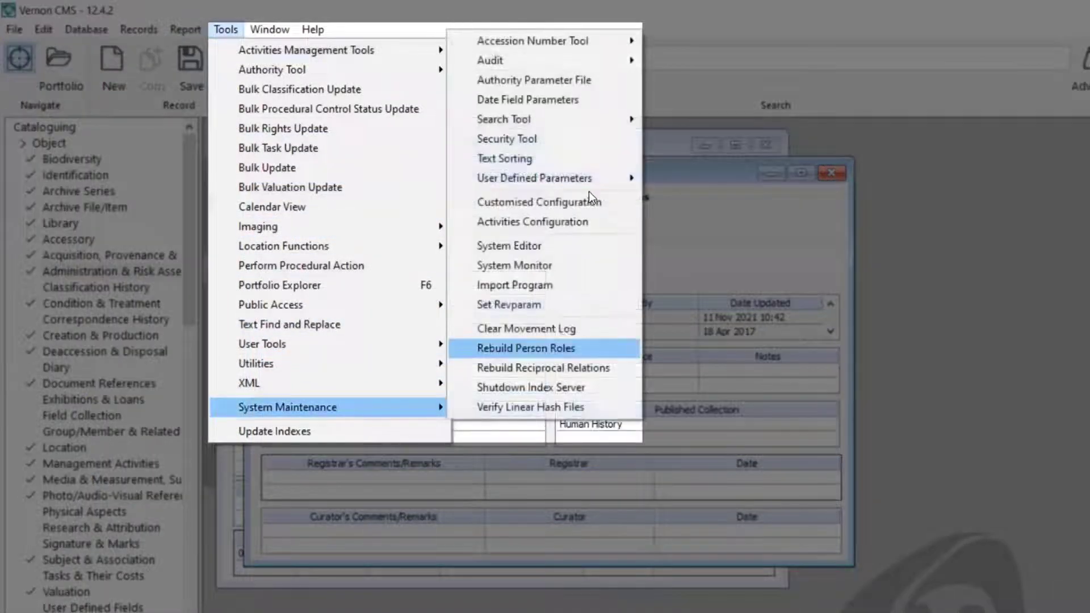
mouse_move(590, 177)
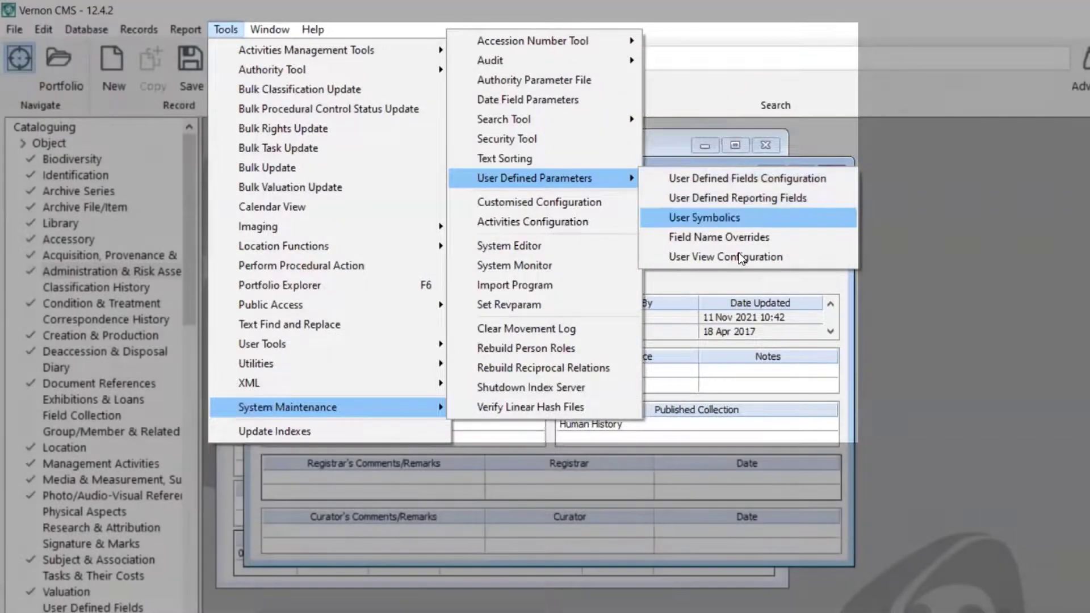
click(732, 217)
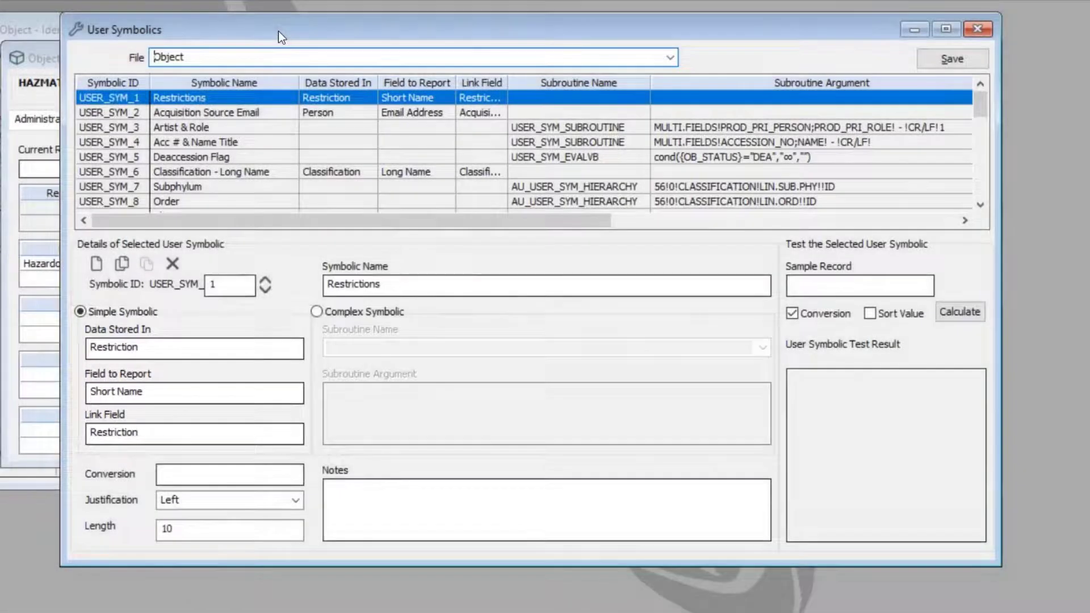
drag(278, 31, 449, 37)
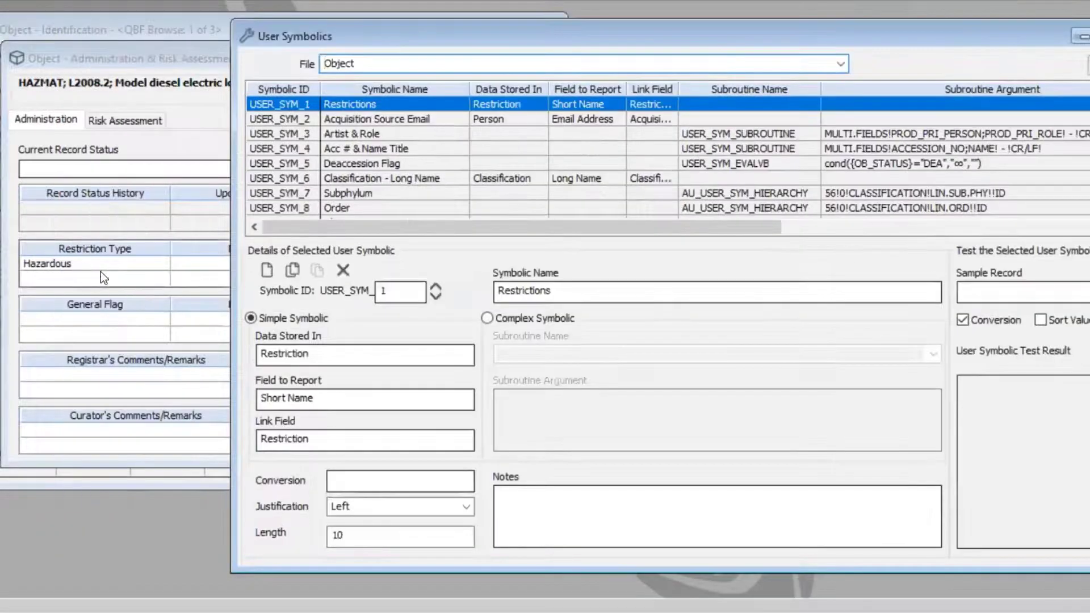
Examine the Data Stored In, Field to Report and Link Field settings of the Restrictions user symbolic
click(348, 353)
click(365, 352)
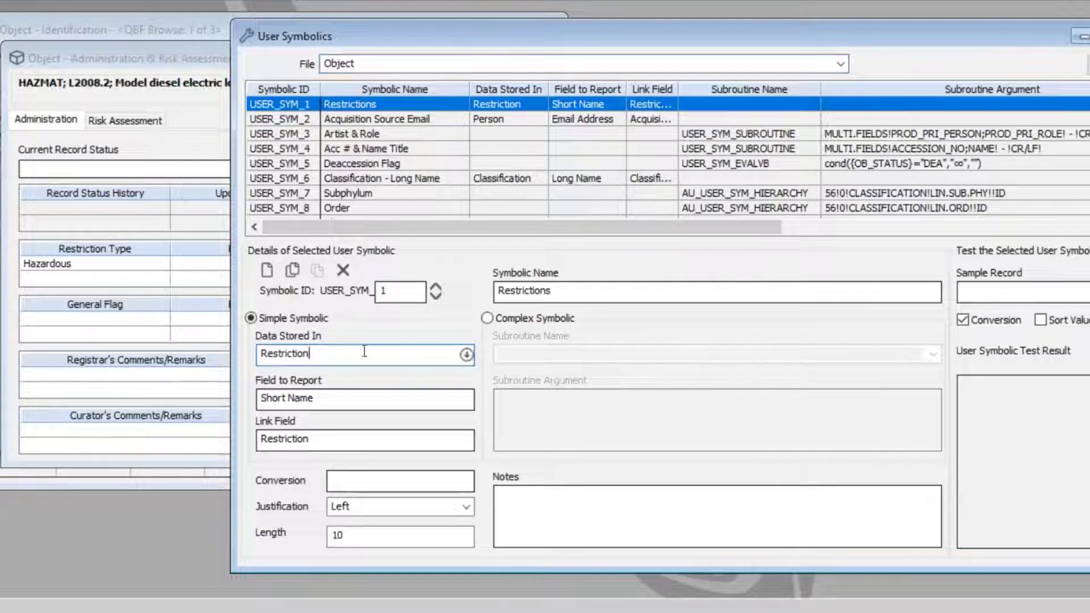
click(407, 390)
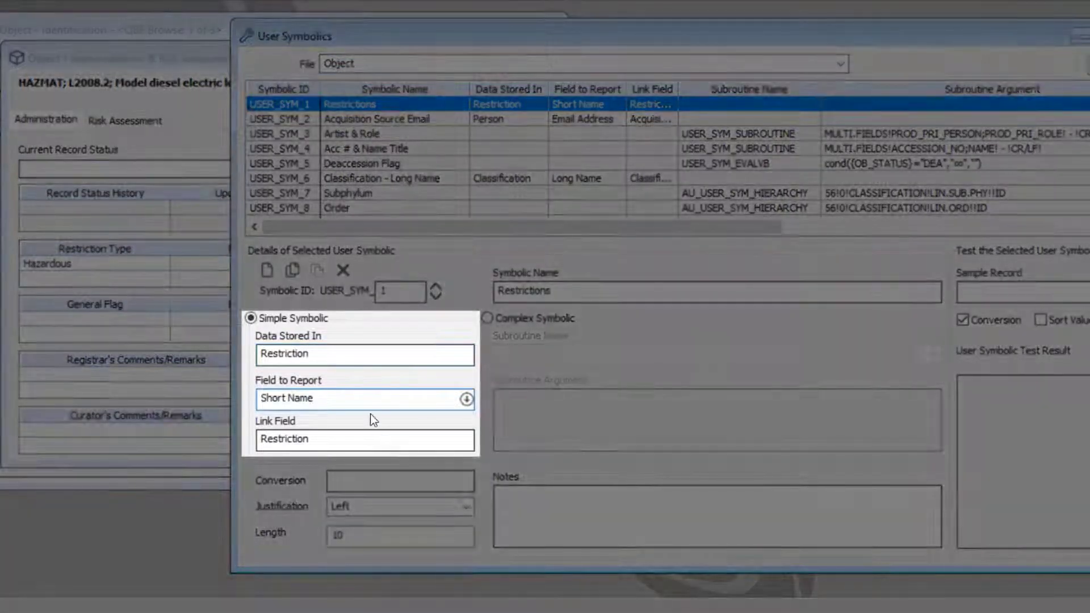
drag(357, 398, 243, 398)
click(335, 438)
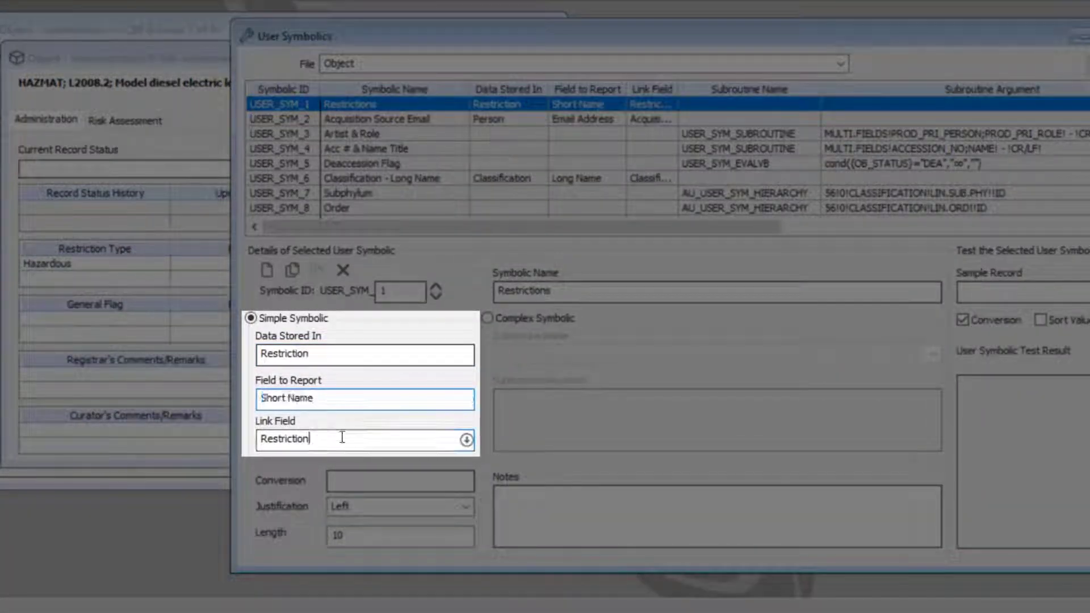
drag(333, 439, 242, 439)
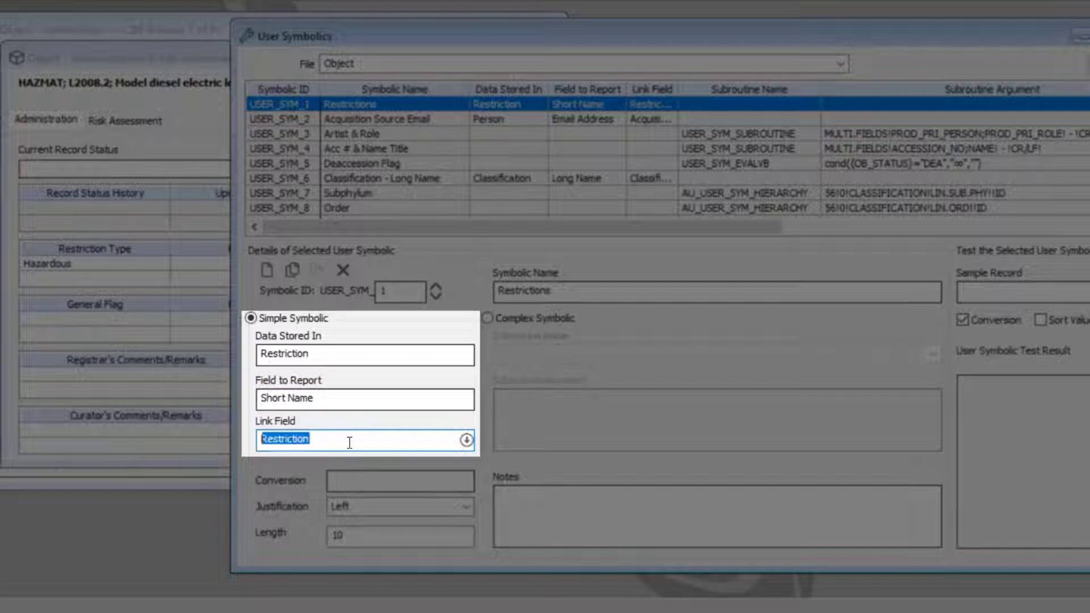
click(347, 442)
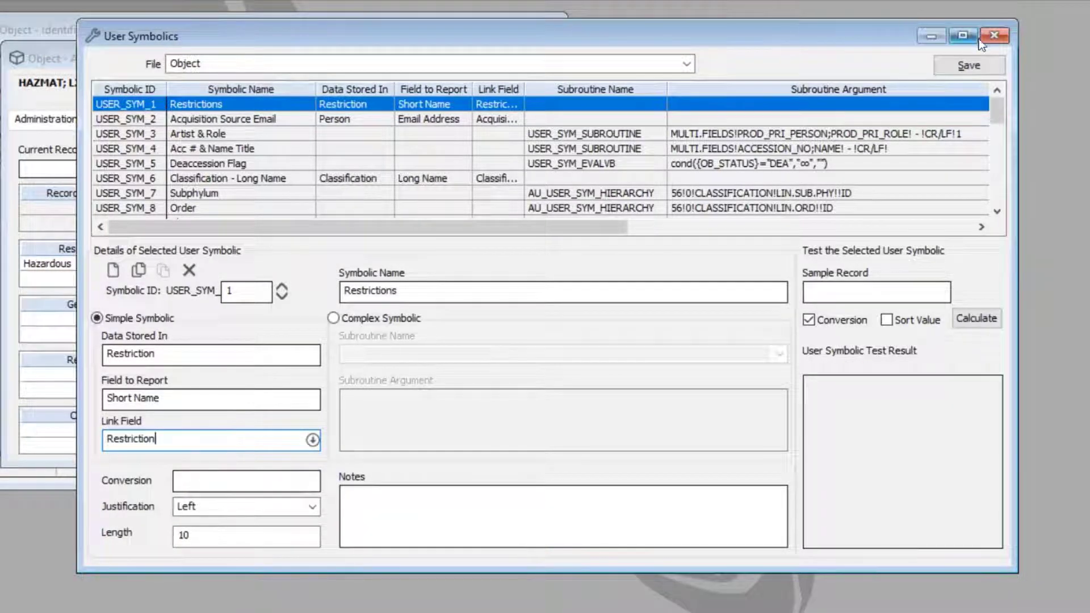
Save the Object file's user symbolics configuration, acknowledge the confirmation and close the configuration window
click(986, 67)
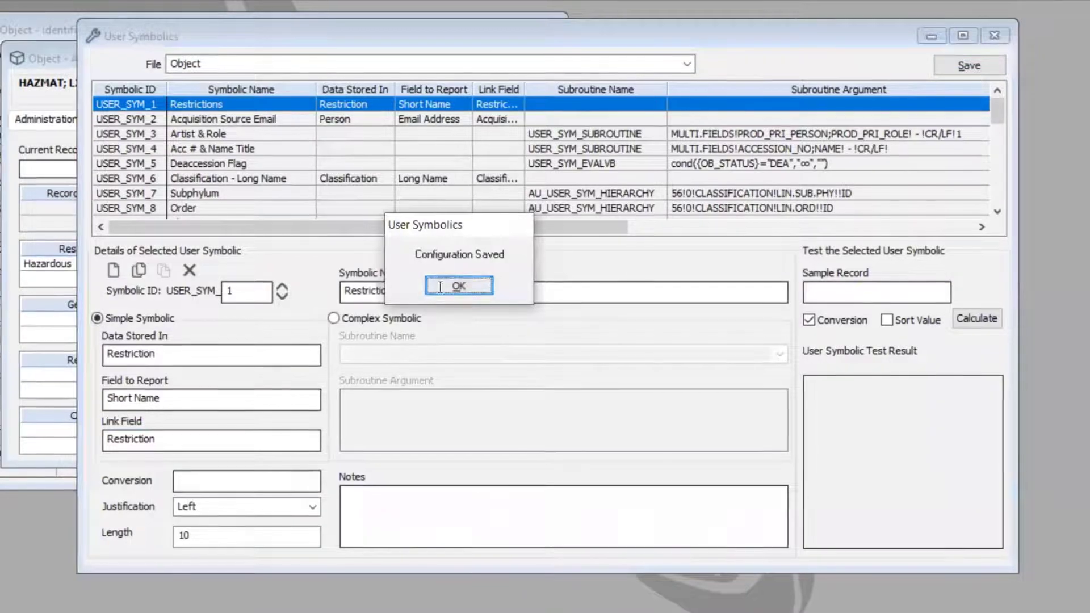
click(458, 286)
click(993, 35)
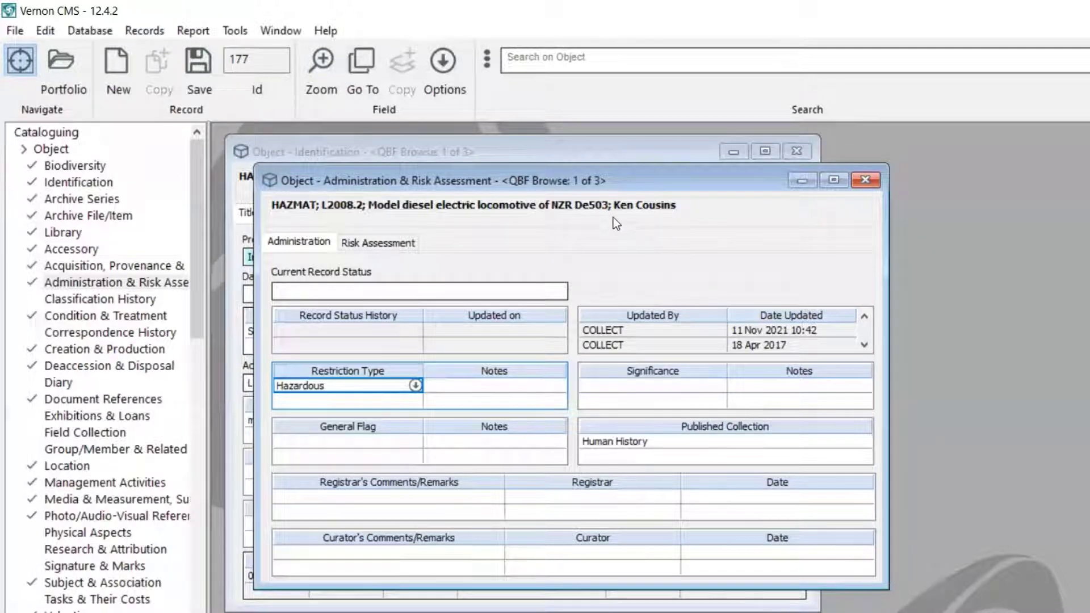
Open the User View Configuration among the user defined parameters in system maintenance
click(238, 32)
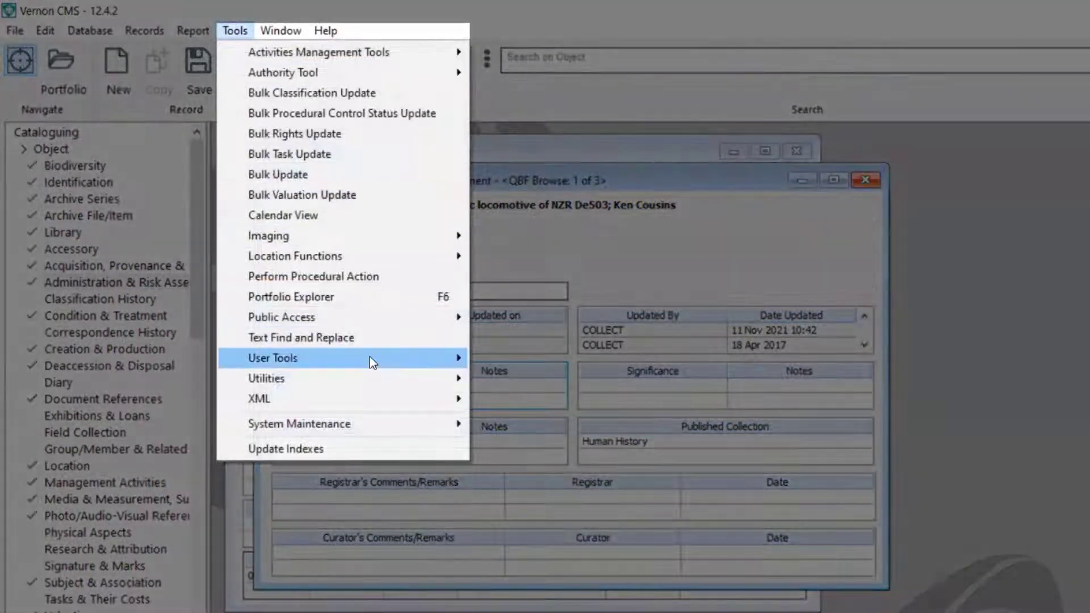
mouse_move(369, 424)
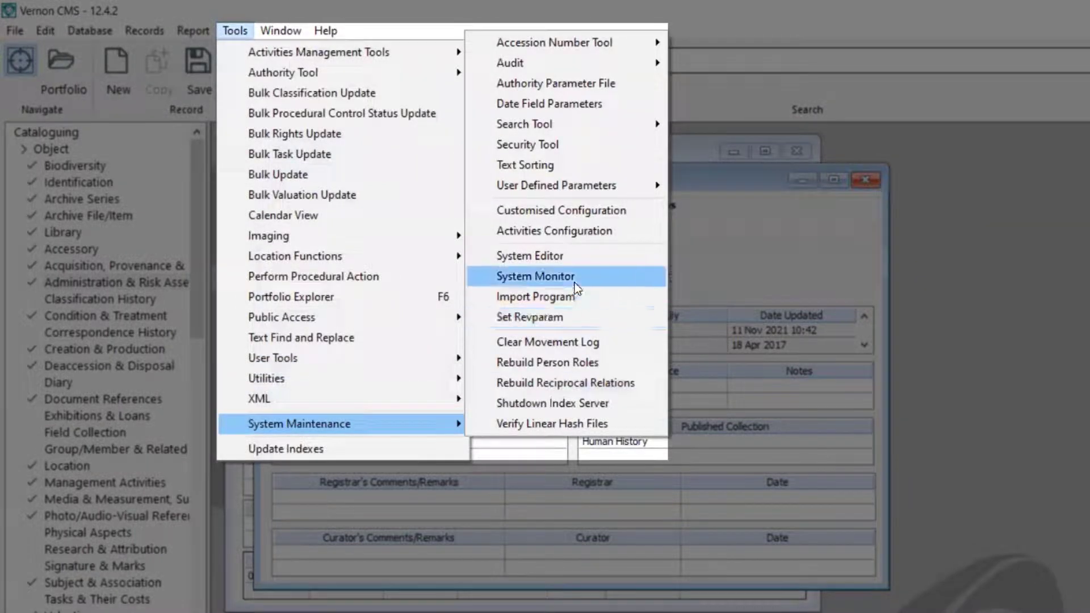
mouse_move(610, 191)
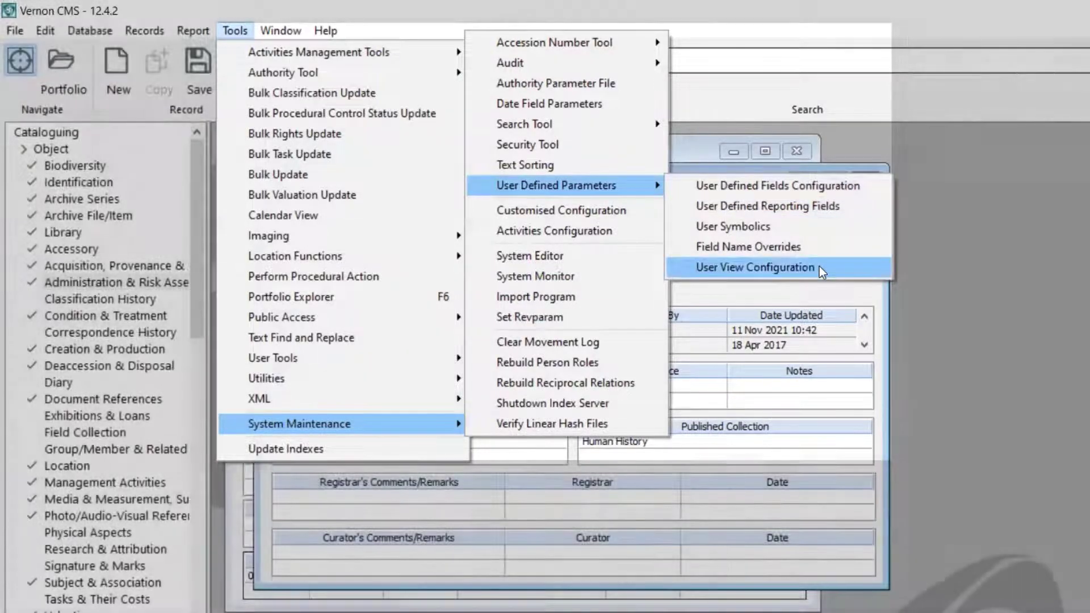
click(819, 267)
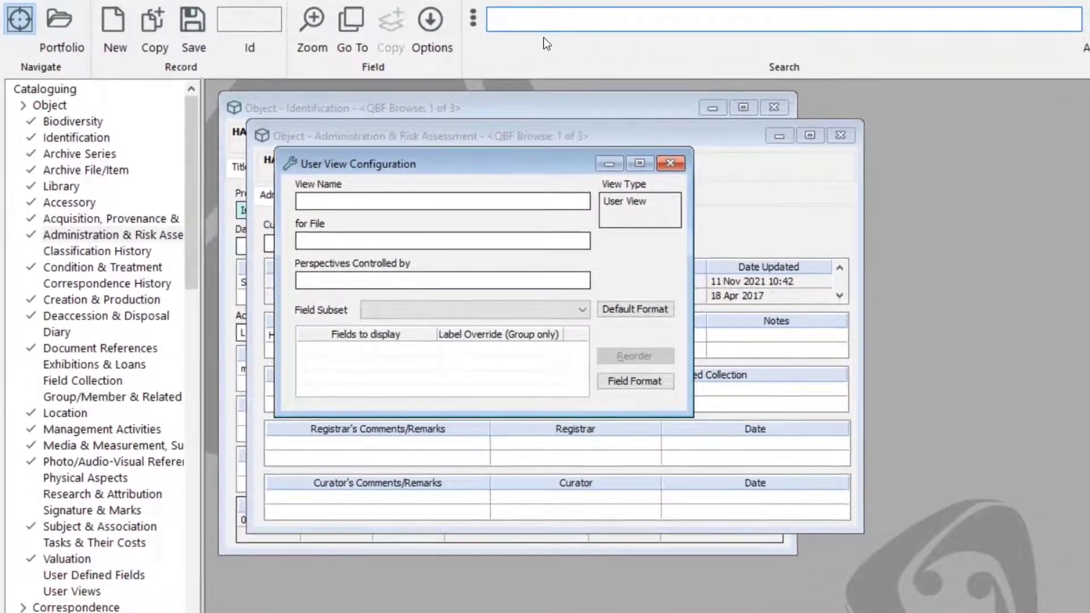
Find the user views starting with "one" and load "One line display for Object (DO NOT DELETE)"
text(one)
key(Return)
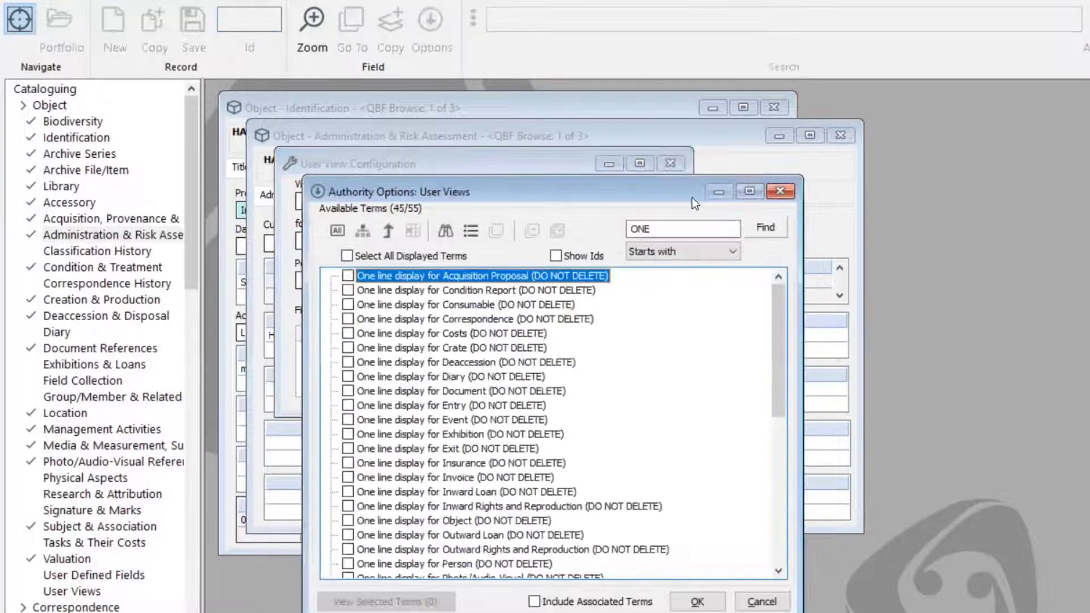
drag(775, 298, 787, 342)
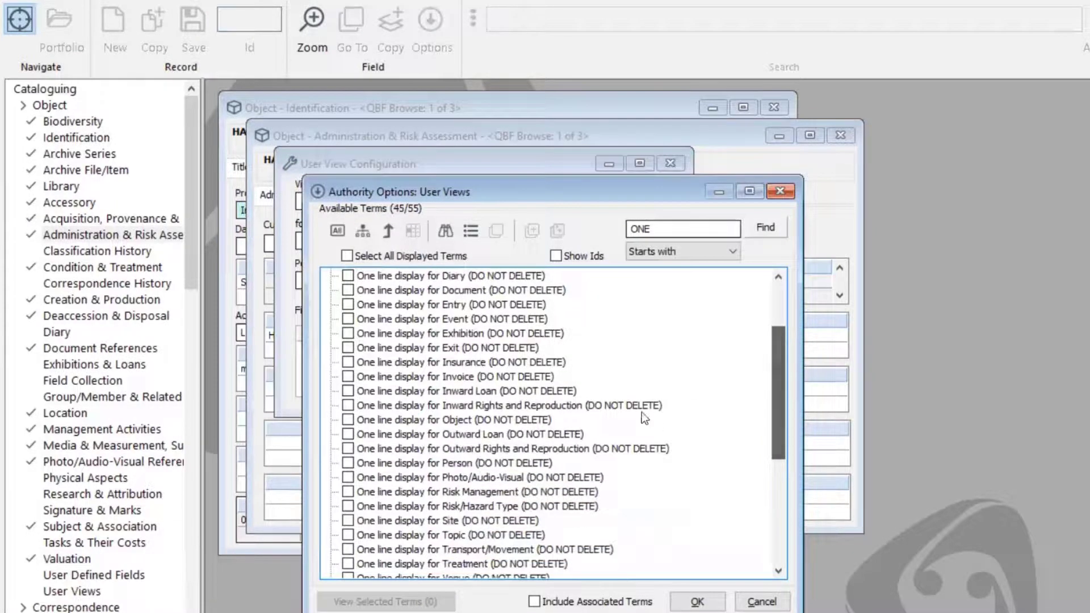
click(348, 419)
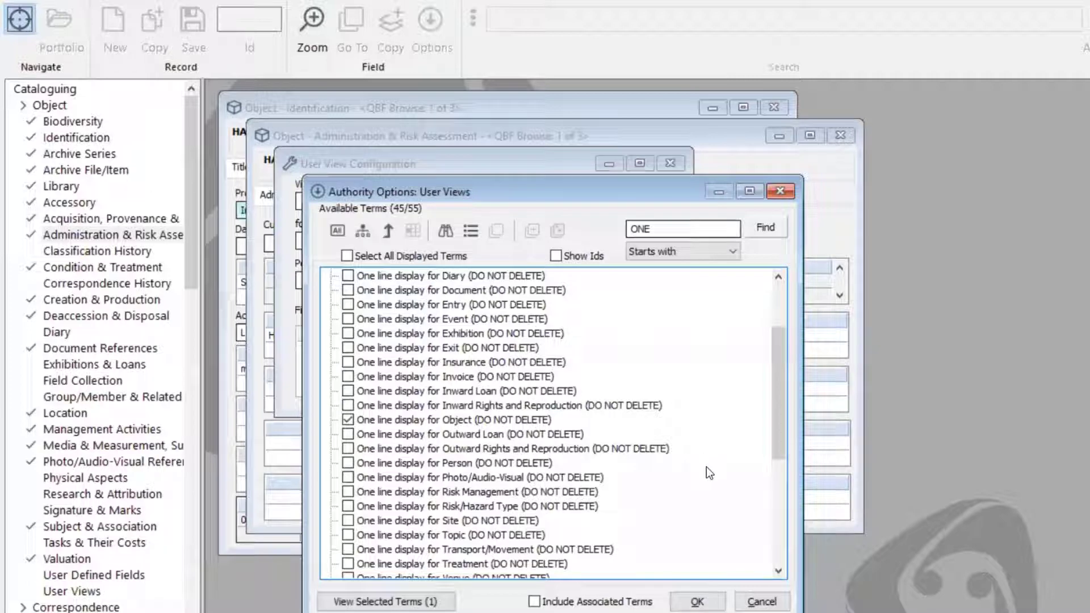
drag(778, 420, 788, 379)
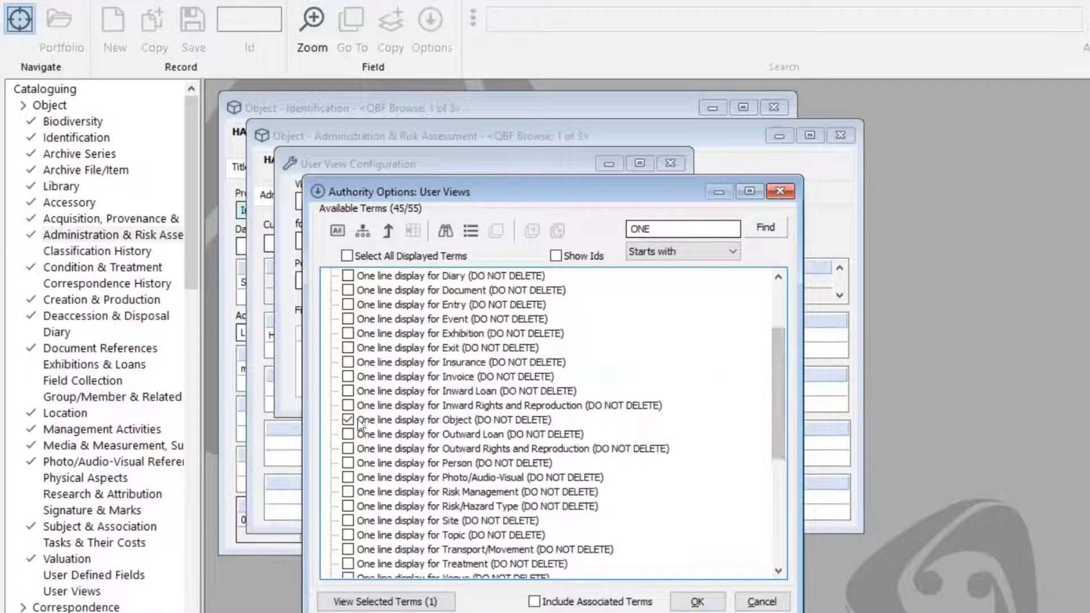
click(697, 601)
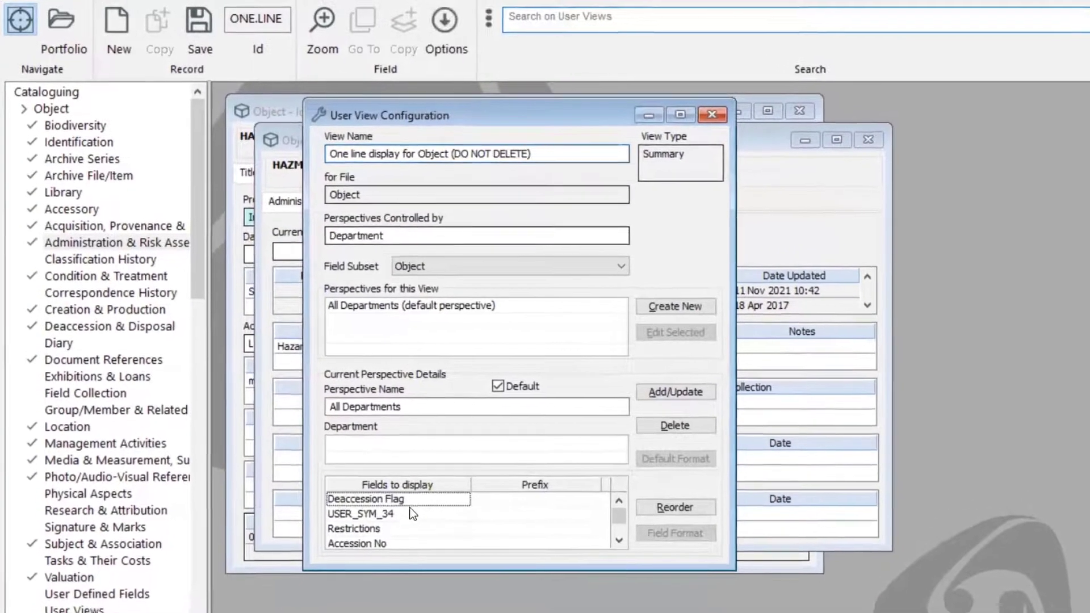
Remove USER_SYM_34 and Restrictions from the fields to display in the All Departments perspective
click(406, 505)
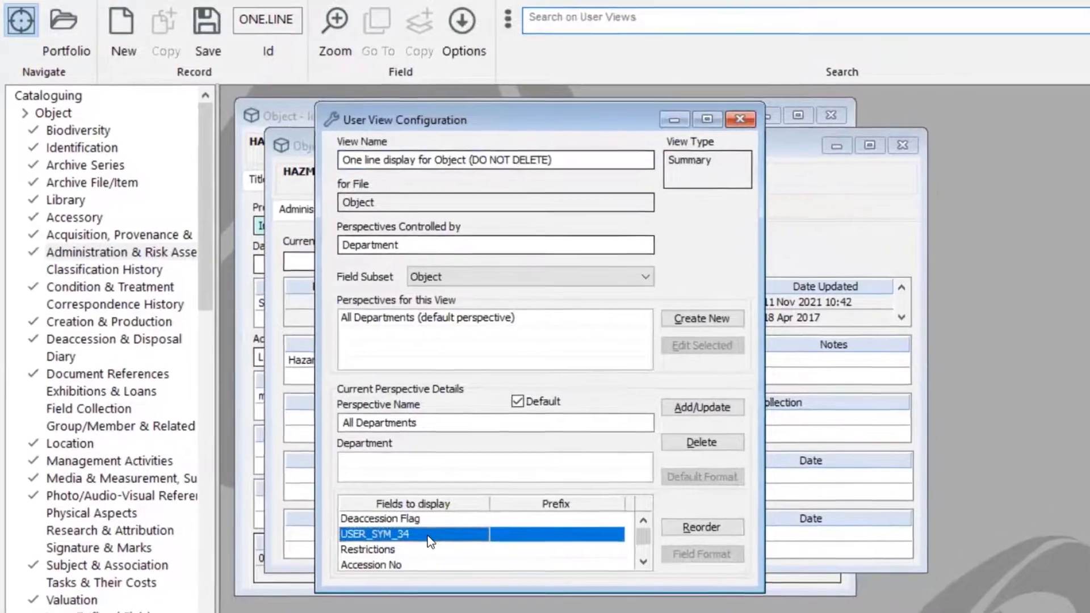
key(Delete)
key(Delete)
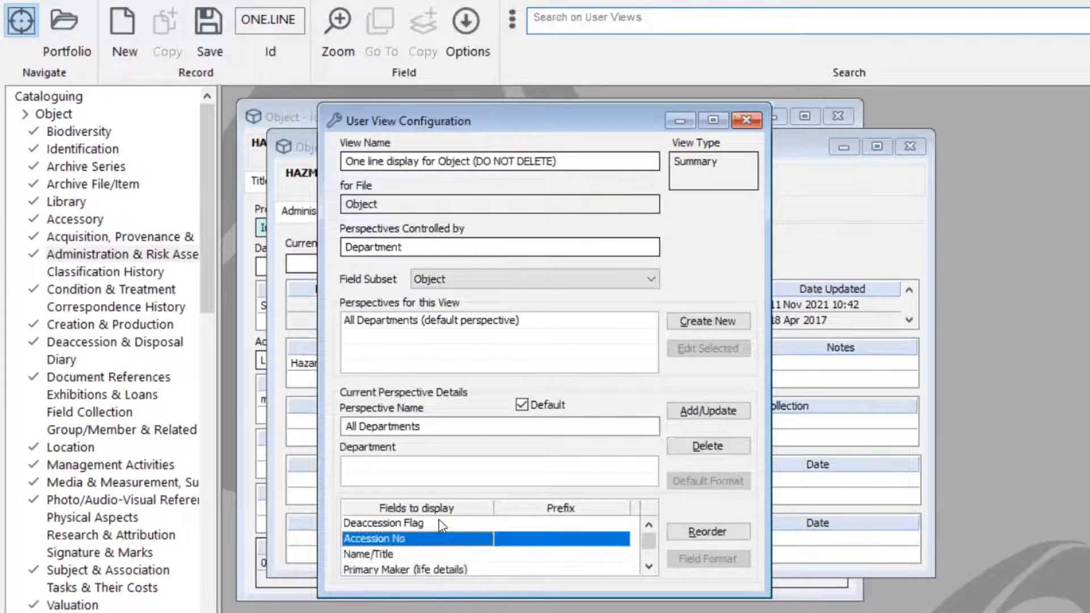
Review the order of the remaining fields to display in the Object one line display
click(442, 524)
click(390, 538)
click(414, 554)
scroll(413, 553, down, 1)
click(412, 554)
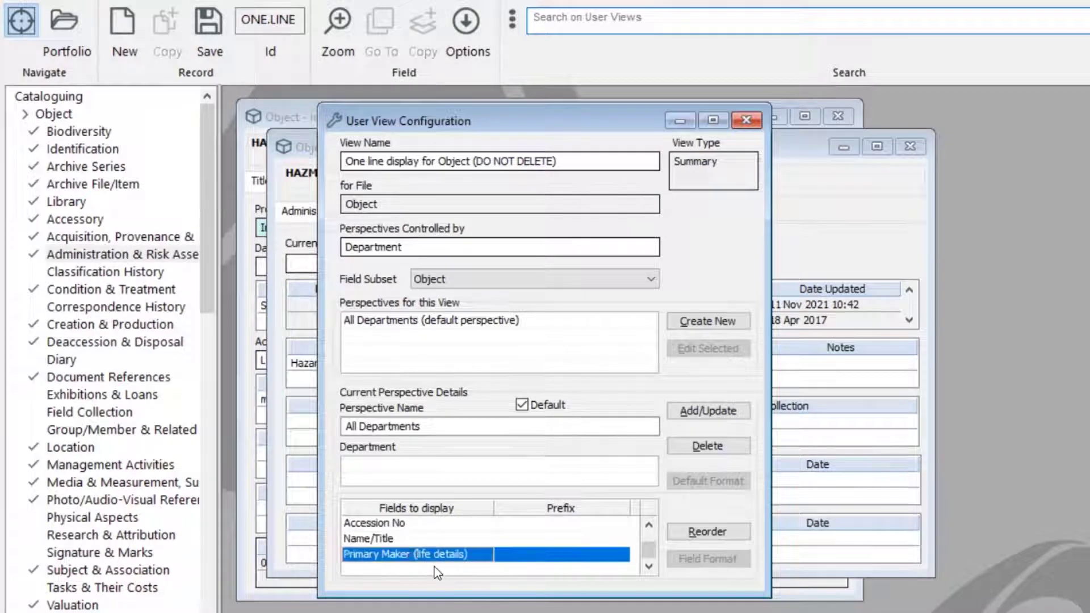
scroll(440, 559, up, 1)
scroll(440, 559, down, 1)
scroll(440, 559, down, 1)
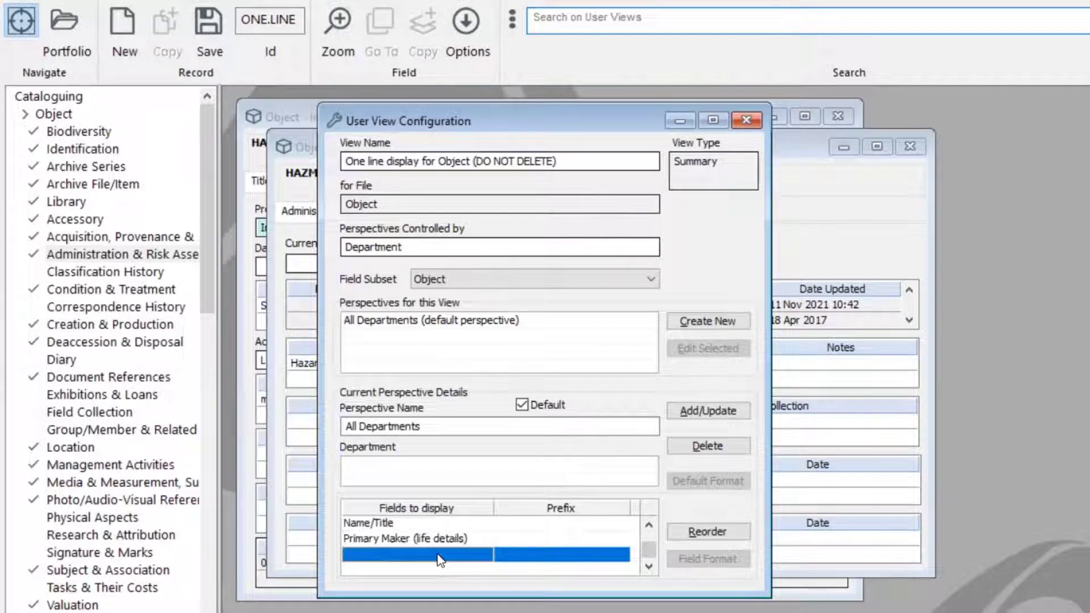
scroll(439, 560, up, 2)
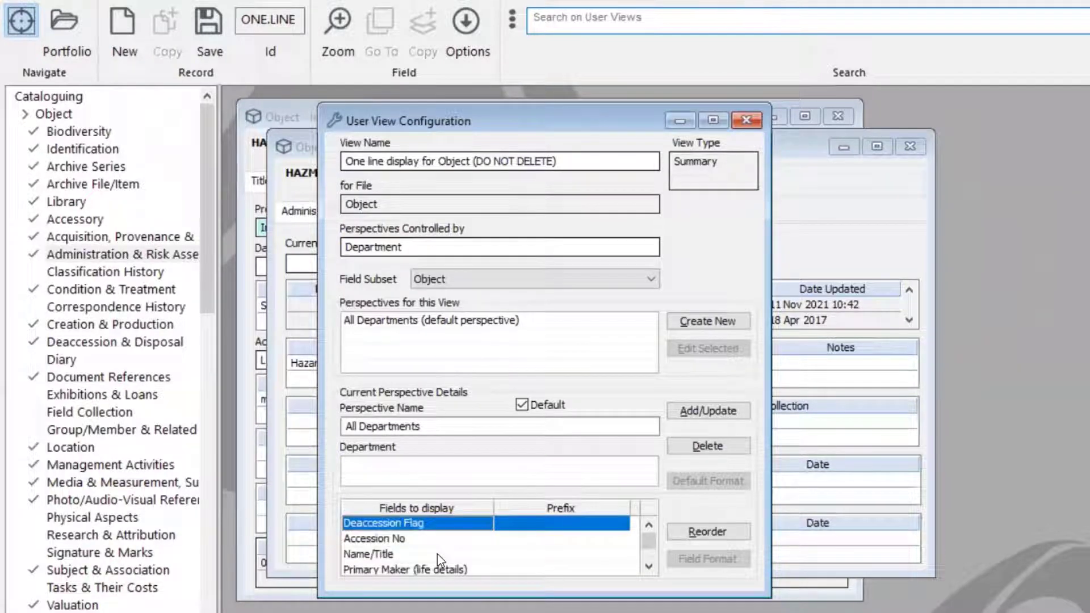
Insert the Restrictions field between Deaccession Flag and Accession No, then close the view and save the All Departments perspective changes
key(Down)
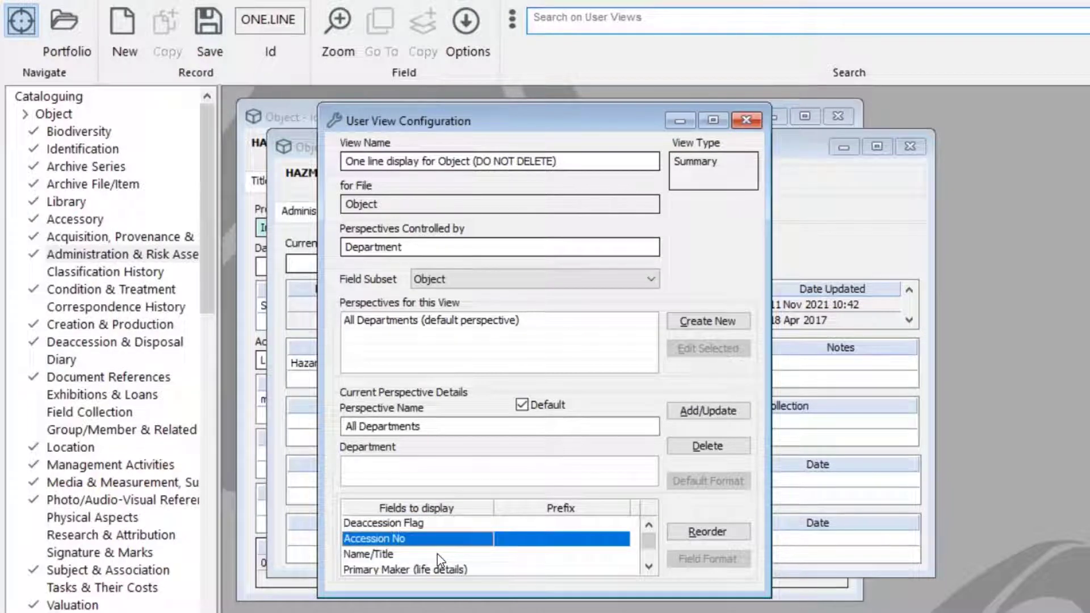
key(Insert)
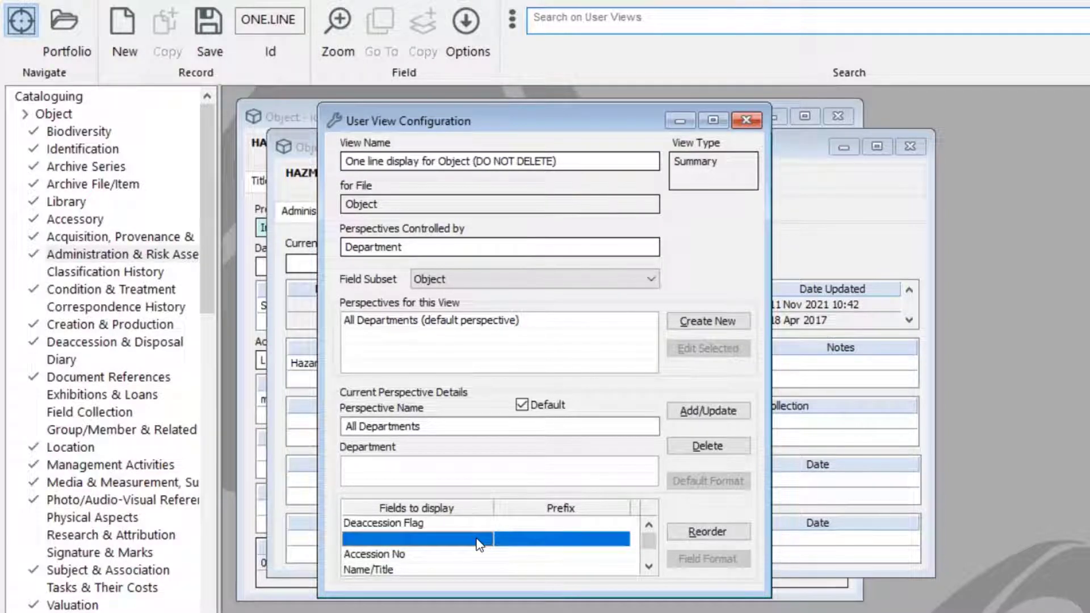
click(474, 17)
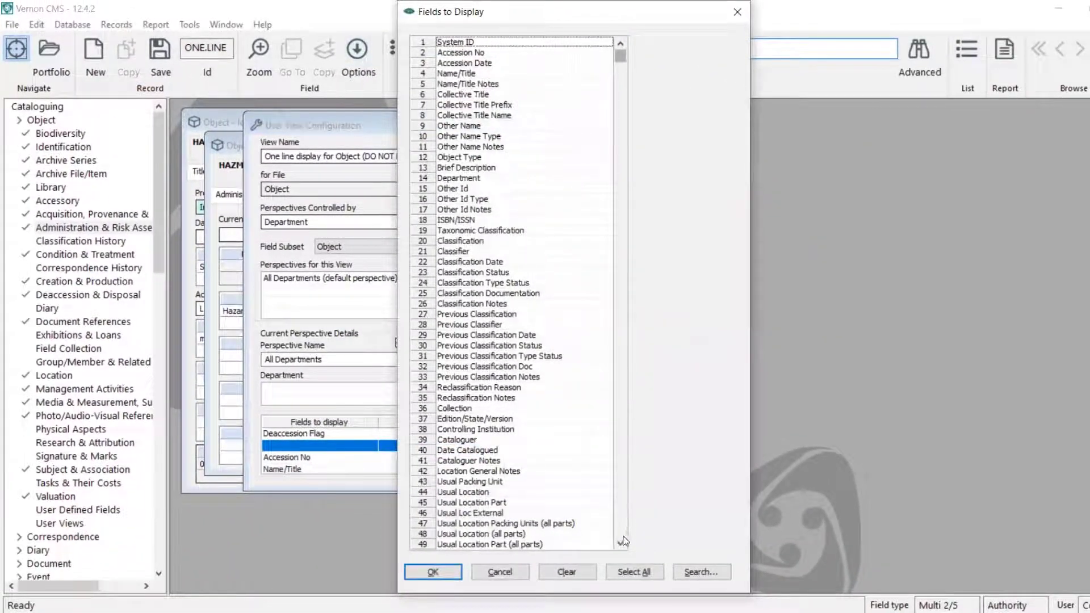
click(622, 540)
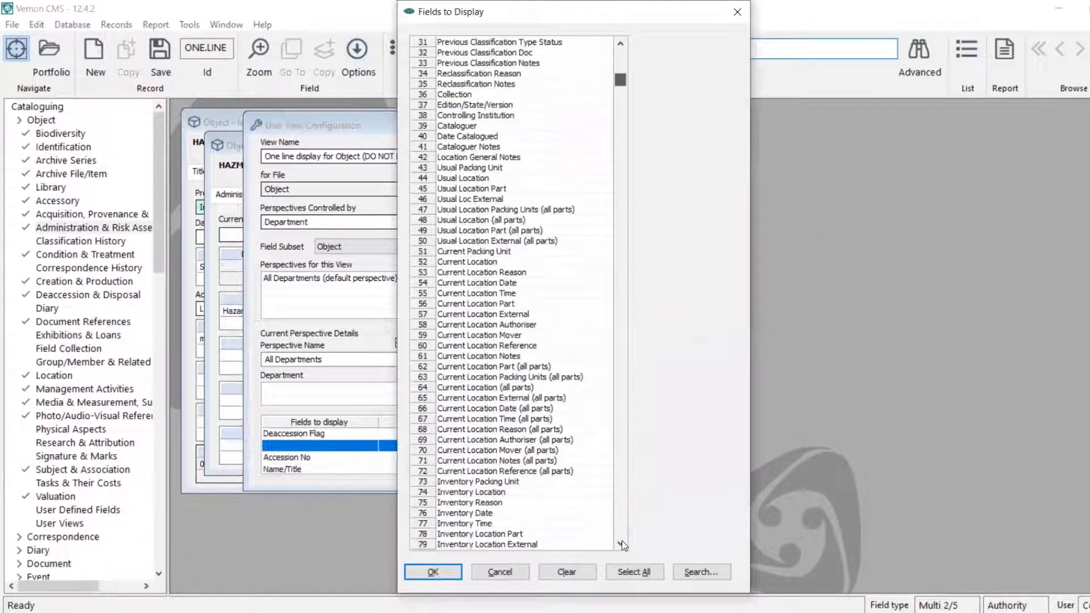
click(457, 210)
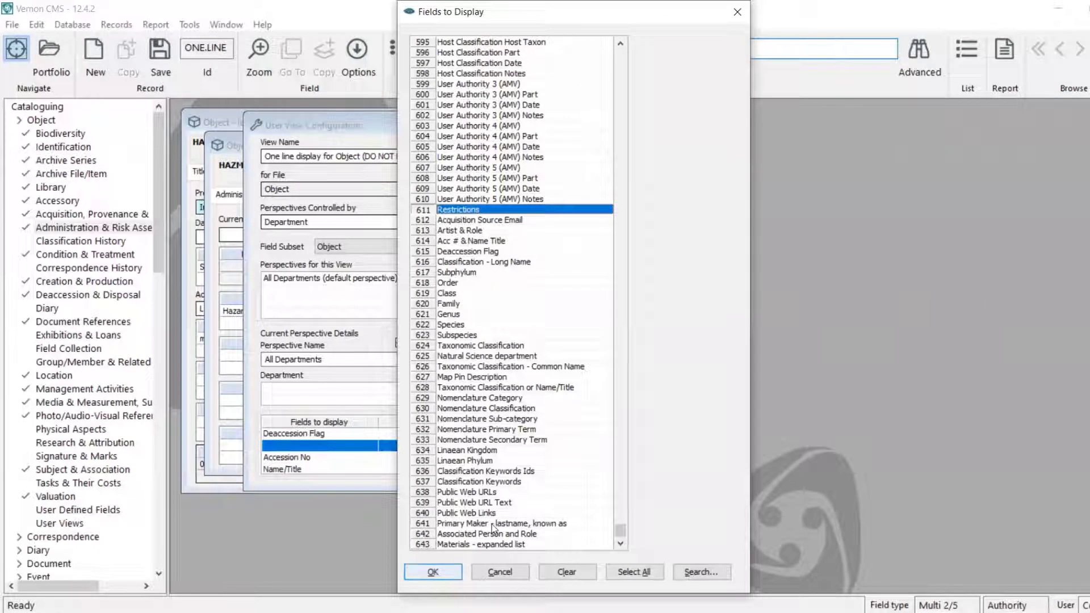
click(434, 572)
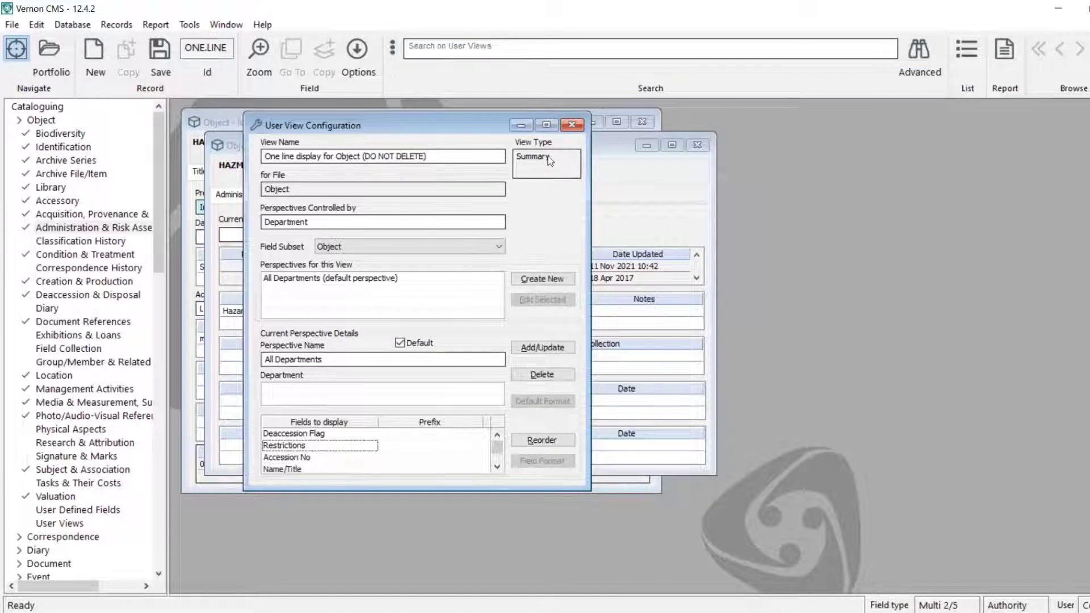
click(572, 124)
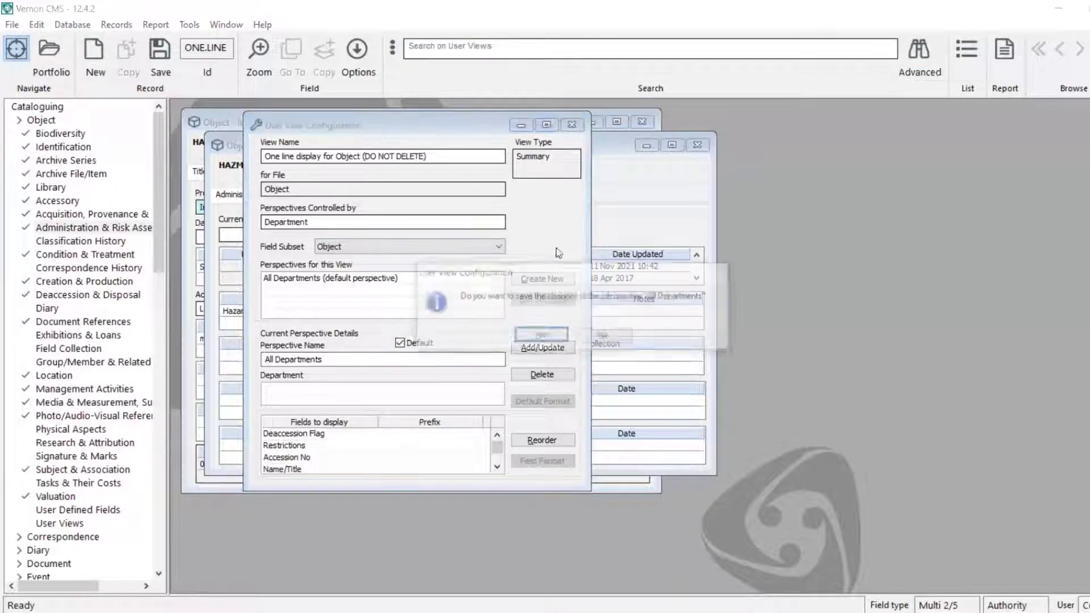
click(542, 335)
Show the locomotive's Risk Assessment page, move its window beside the Identification window and save the record
click(305, 195)
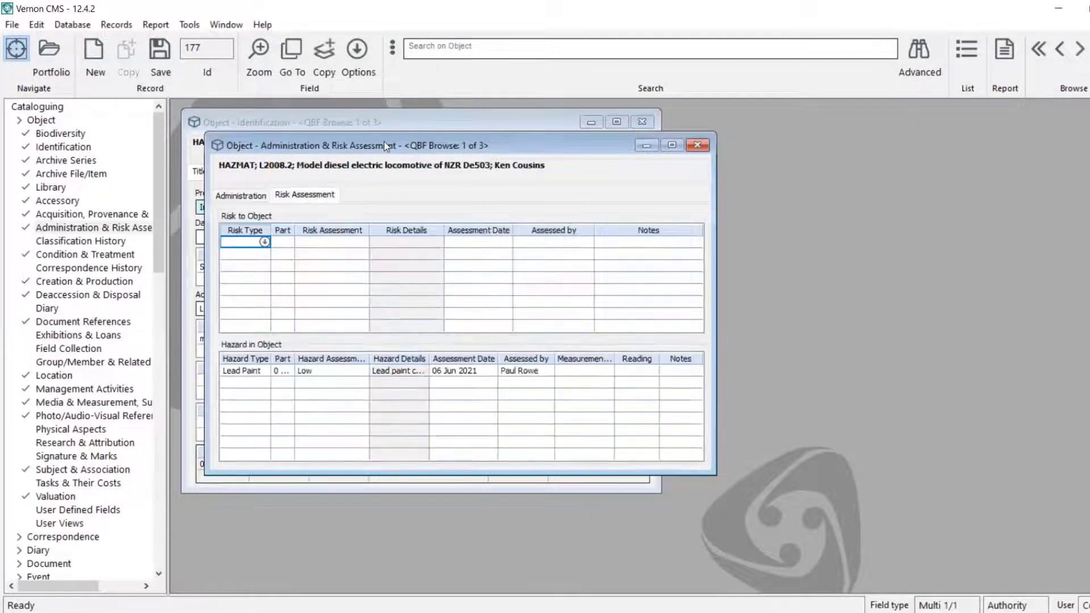
drag(385, 147, 724, 122)
click(445, 133)
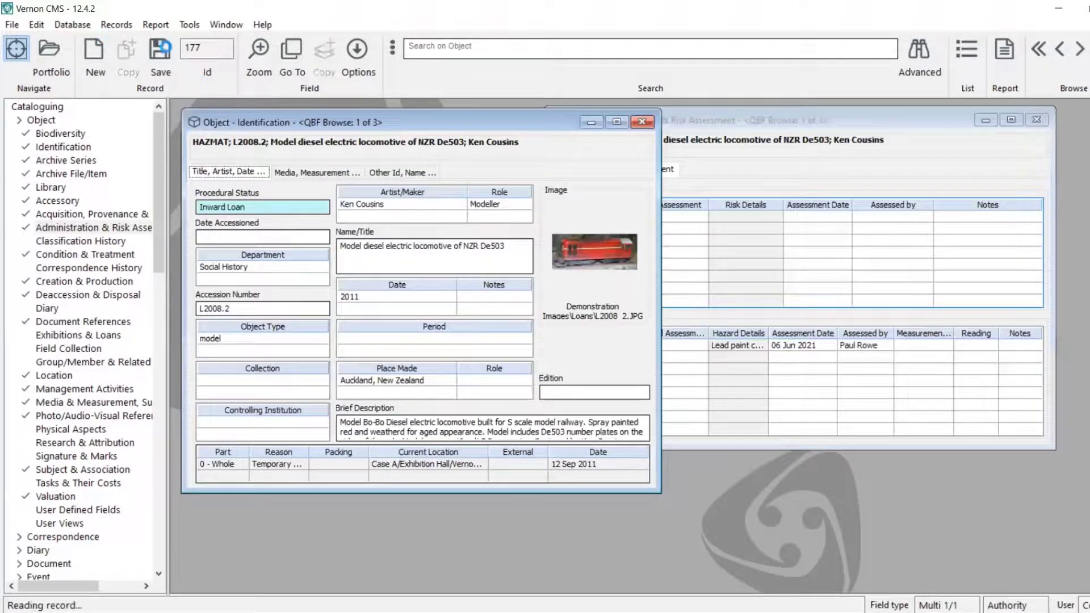
click(160, 54)
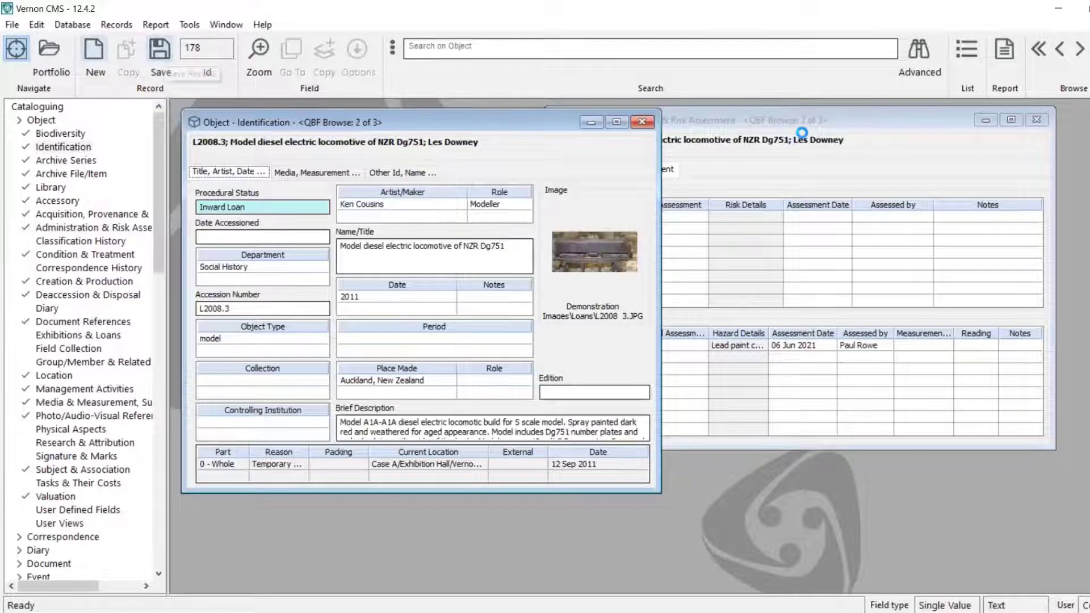
Set the Restriction Type of the NZR Dg751 locomotive record to Culturally Sensitive on the Administration page
click(778, 124)
click(580, 170)
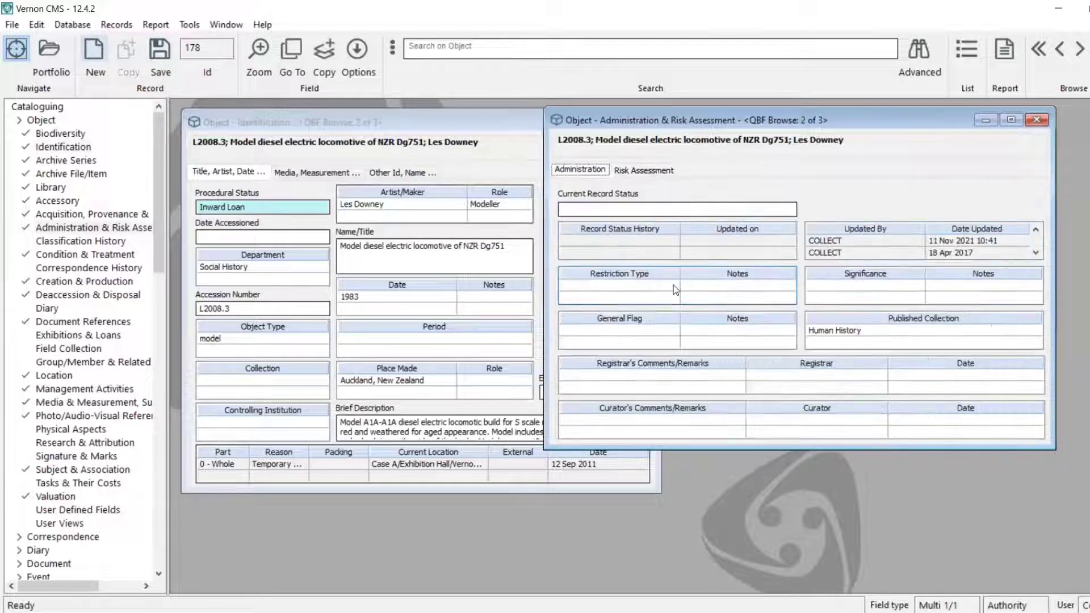
click(674, 287)
click(674, 286)
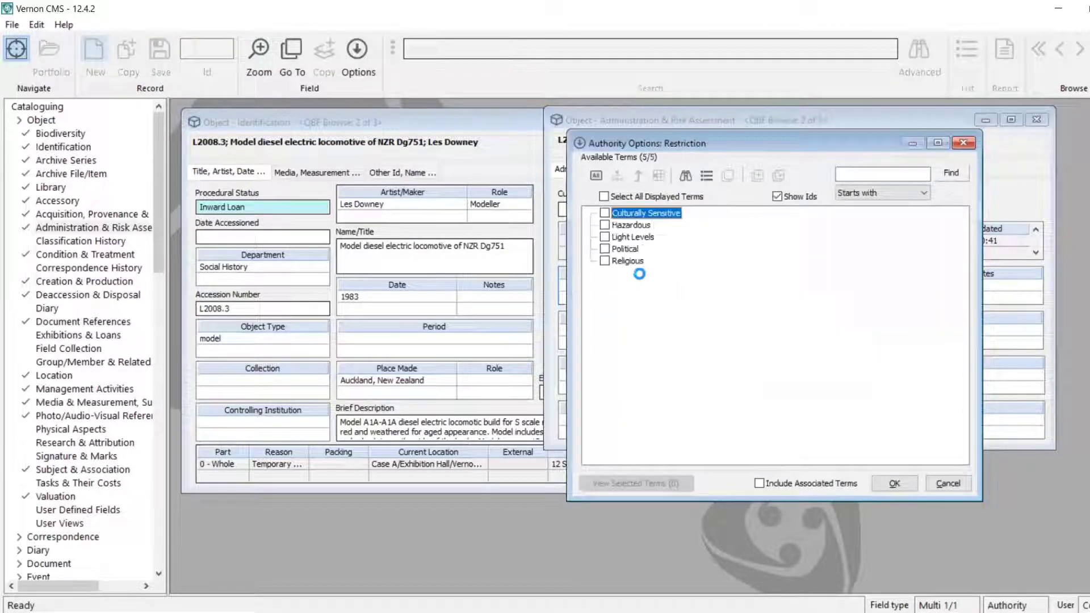
click(604, 213)
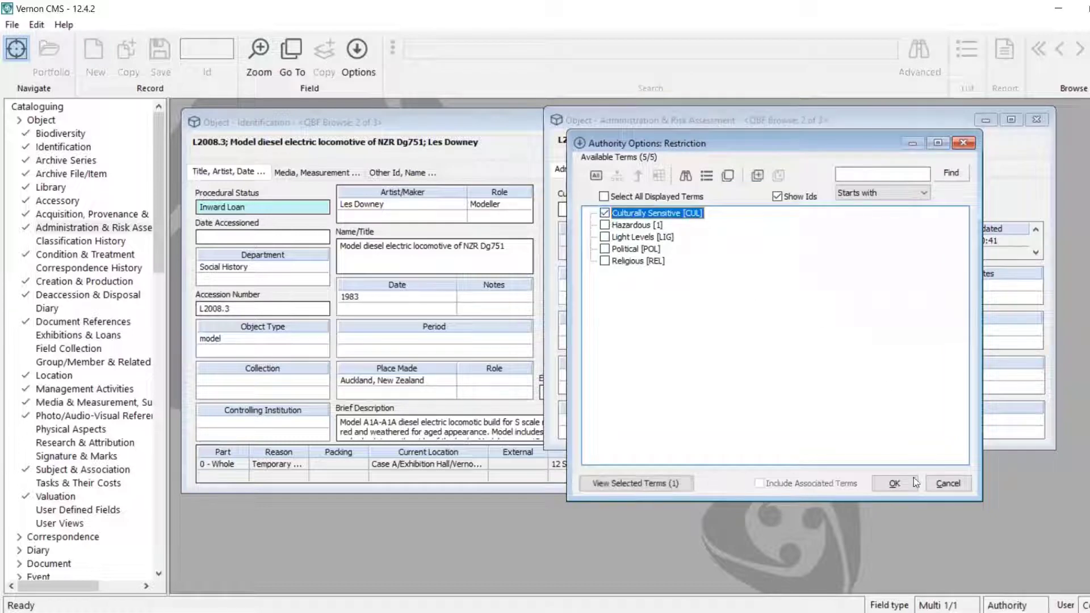
click(914, 482)
Check the hazards on the NZR Dg751 locomotive's Risk Assessment page and return to the Administration page
click(635, 170)
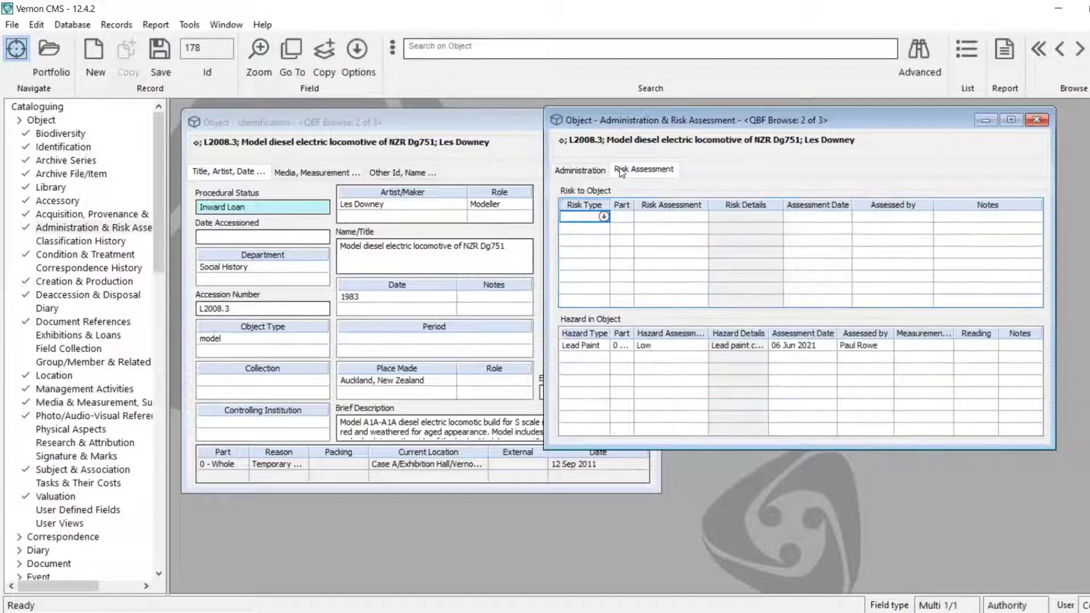
click(584, 171)
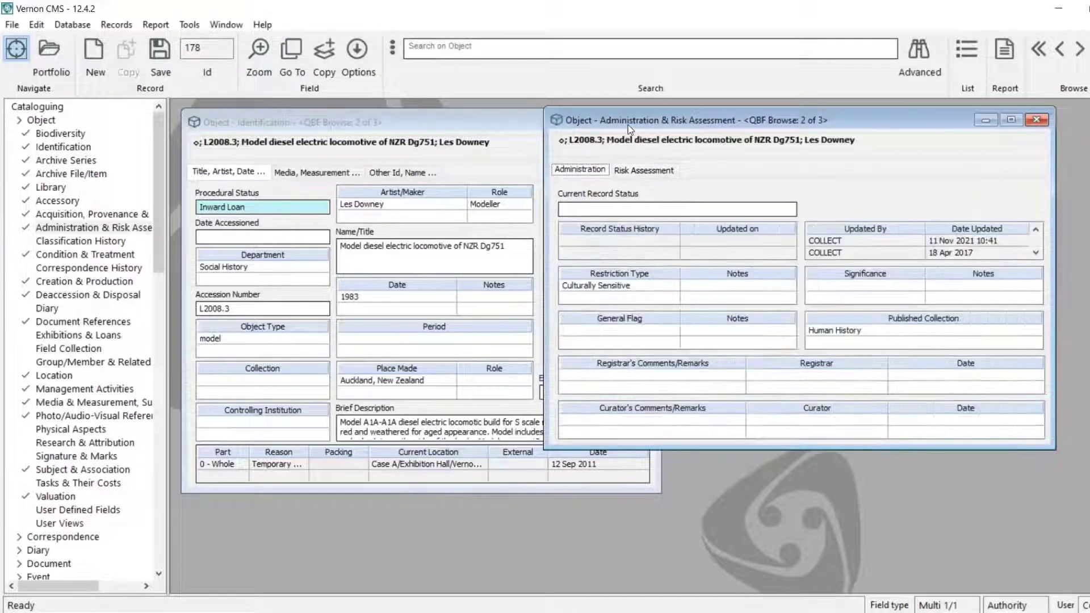
mouse_move(719, 128)
mouse_down()
mouse_move(733, 122)
mouse_move(722, 123)
mouse_up()
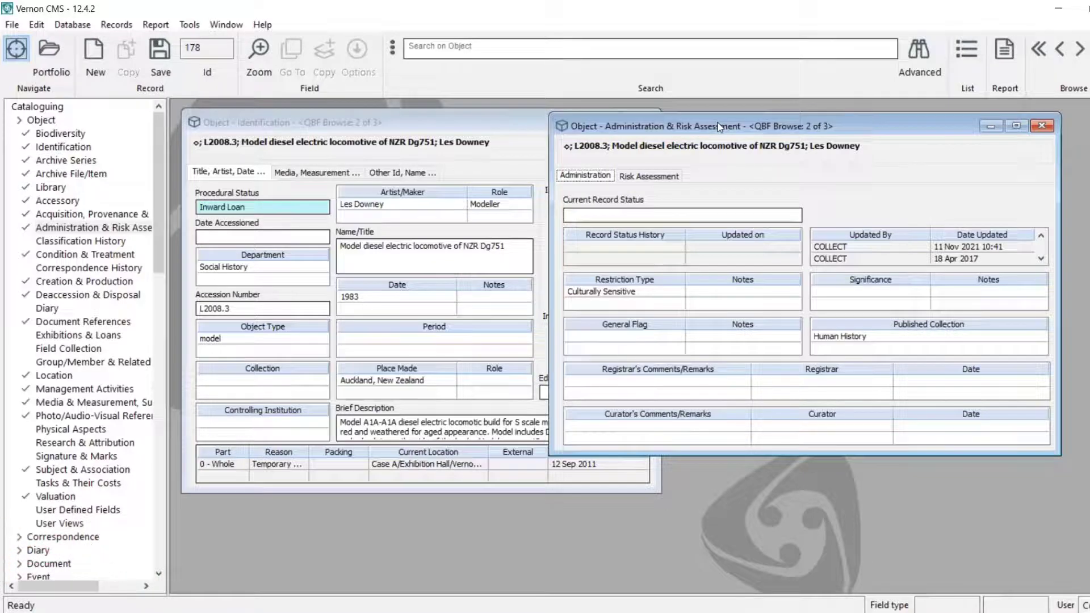
Change the Restriction Type of the NZR Dg751 locomotive record to Hazardous and save the record
click(684, 292)
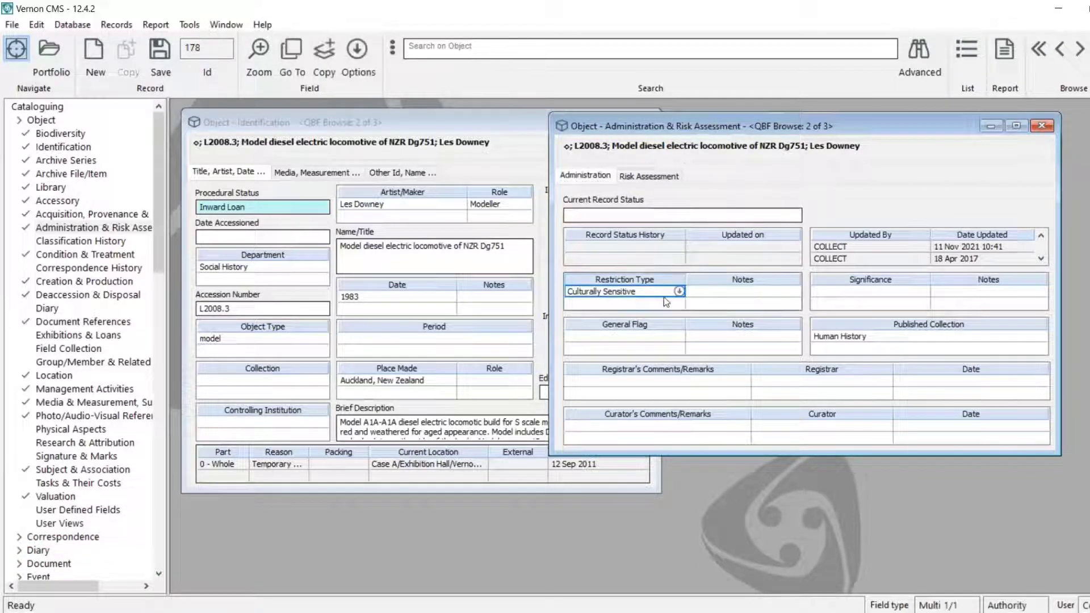
click(678, 292)
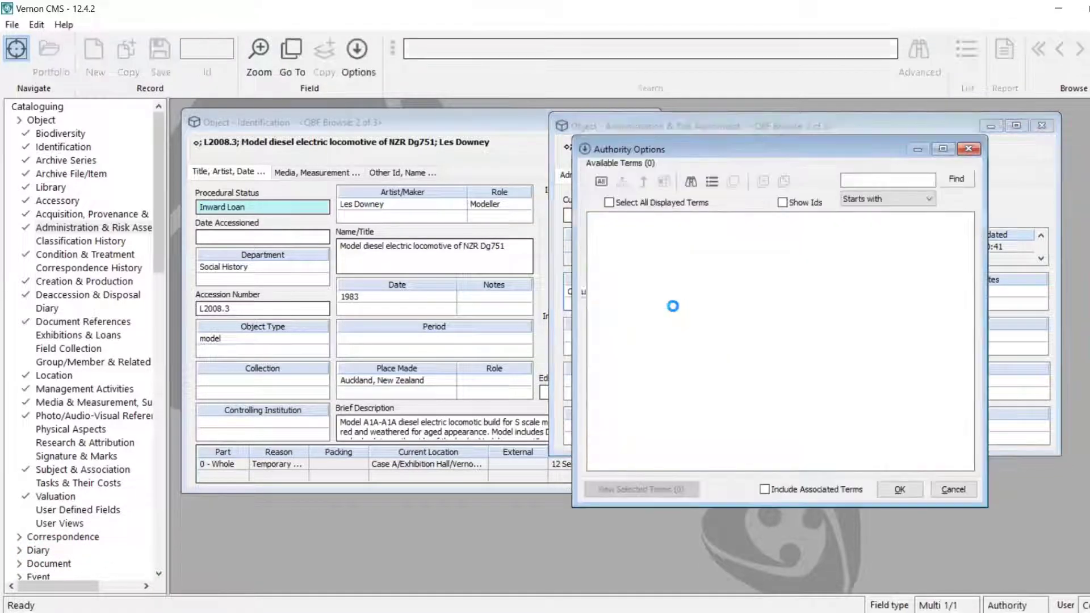
click(609, 231)
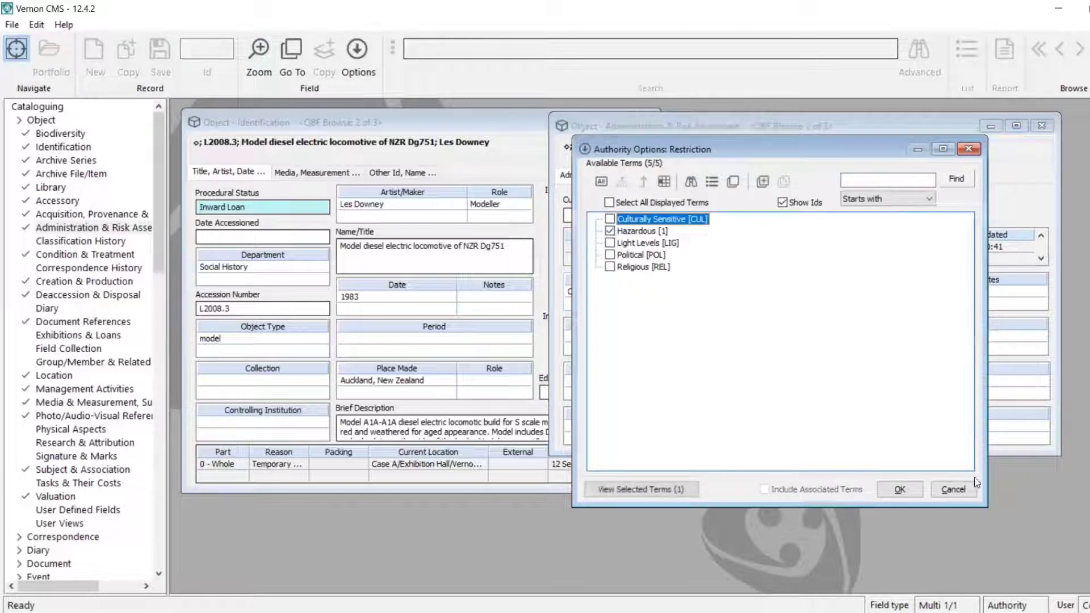
click(900, 489)
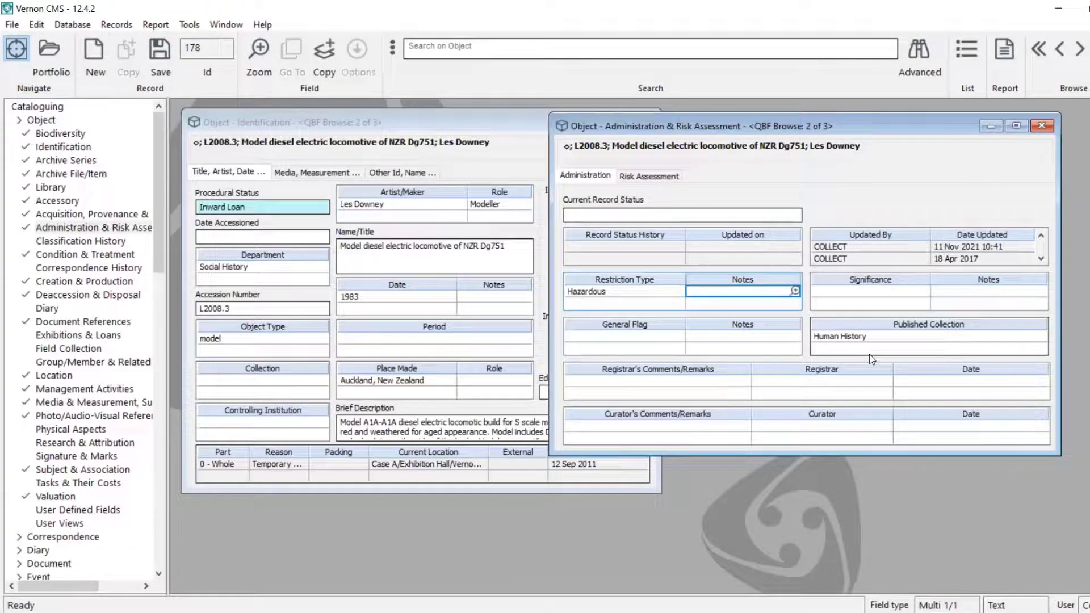
click(161, 51)
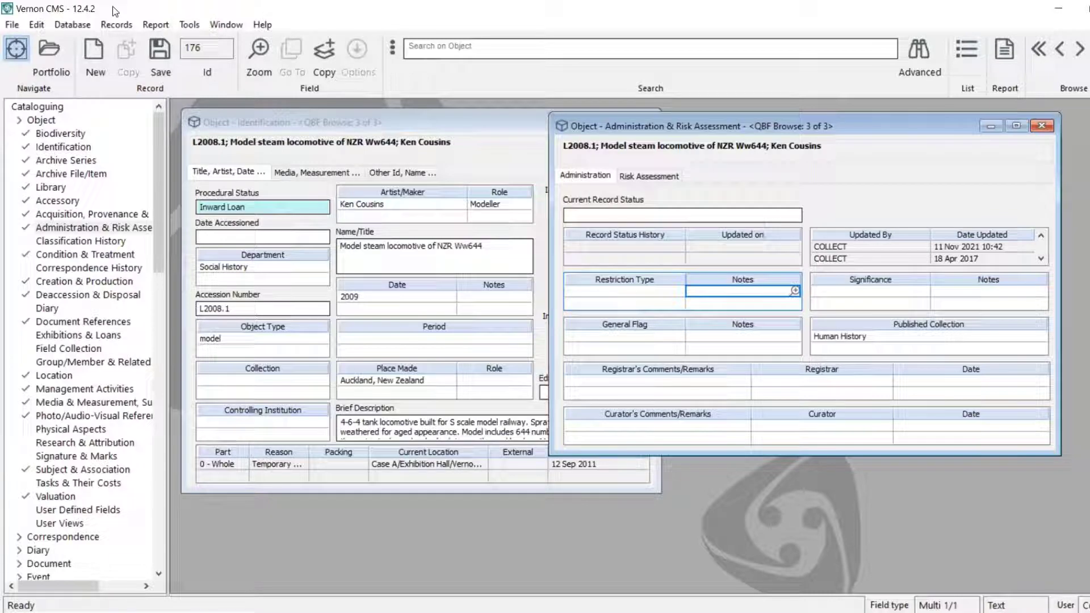
Open the Object file's entry in Datafile Security from the Security Tool and enlarge its window
click(188, 25)
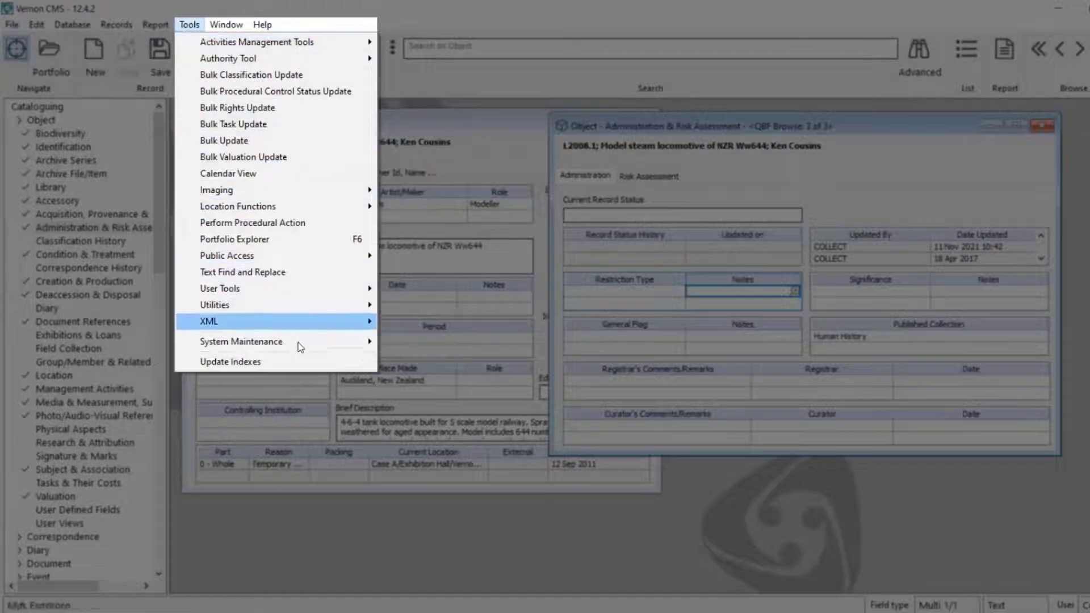
mouse_move(300, 345)
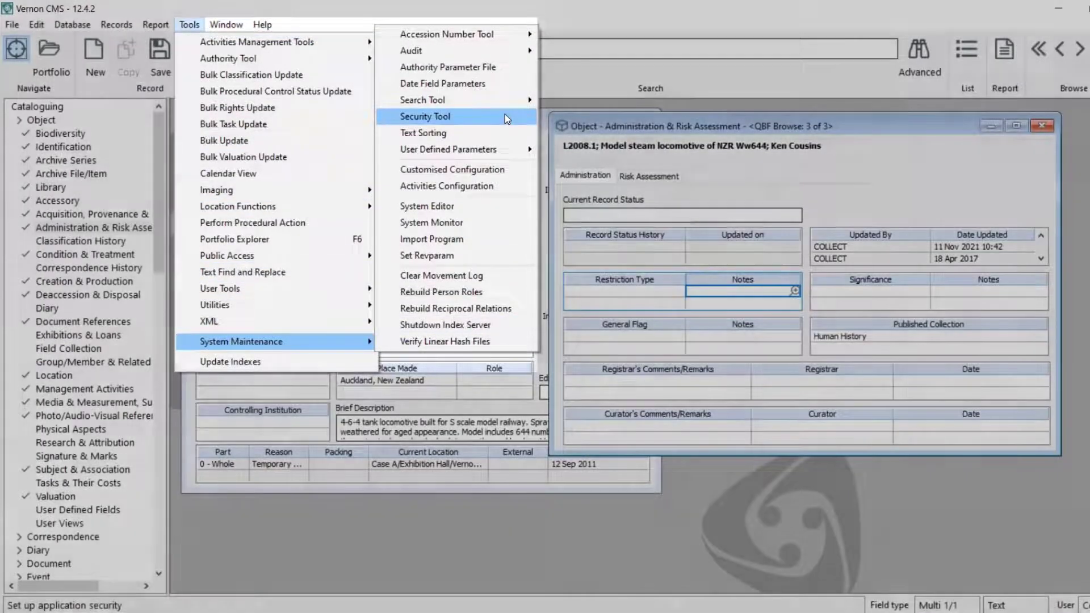
click(505, 115)
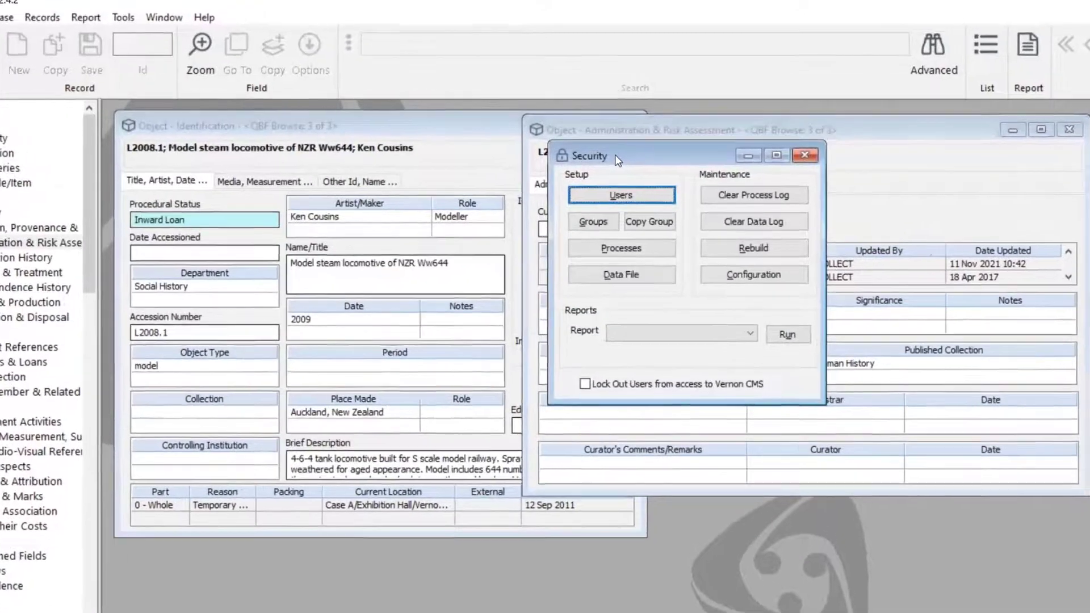
drag(633, 149, 472, 144)
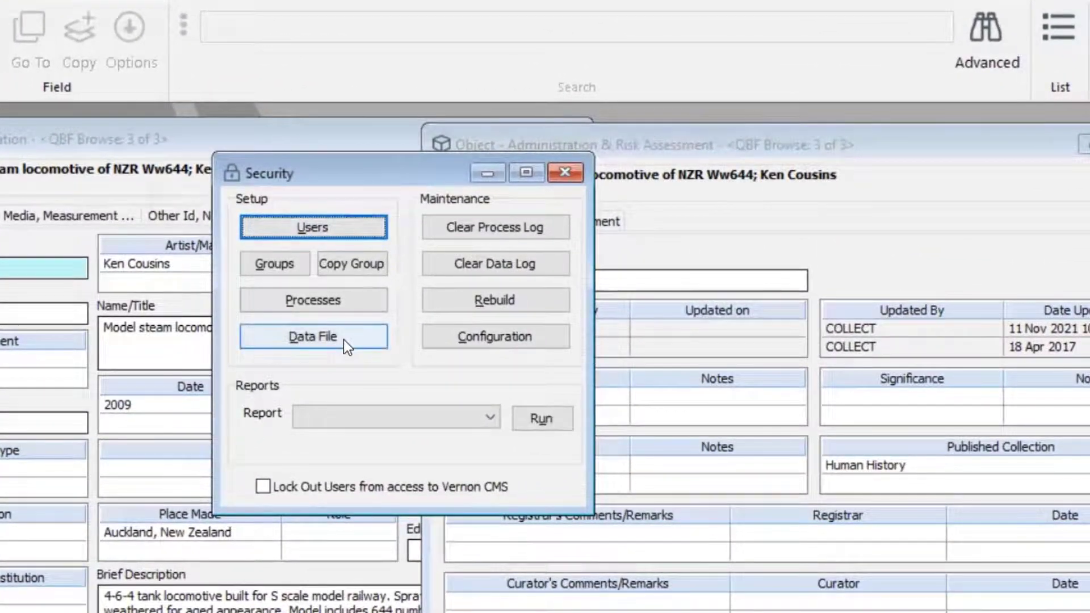
click(343, 340)
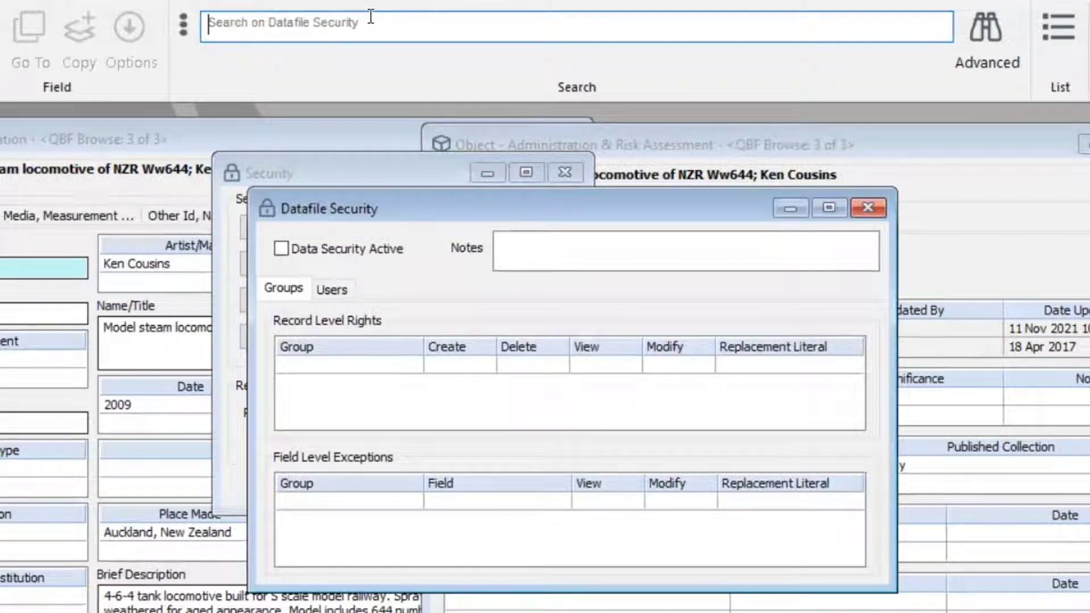
click(526, 243)
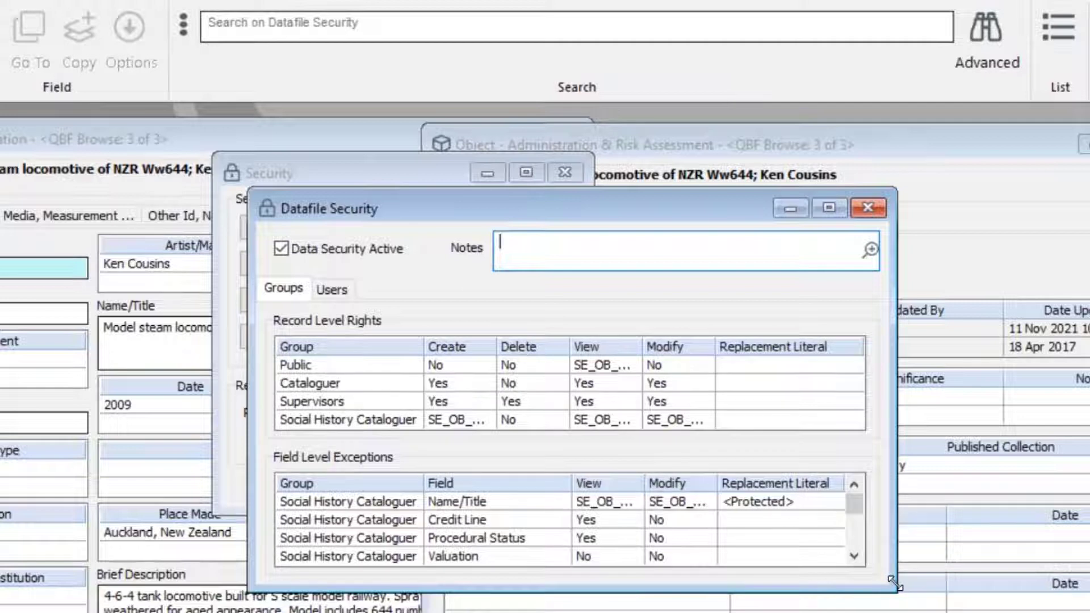
drag(894, 582, 1087, 610)
Copy the Public group's View rule SE_OB_DEPENDS,RESTRICTION!1*CUL!1 into the Notes and show it in a widened zoom window
click(595, 365)
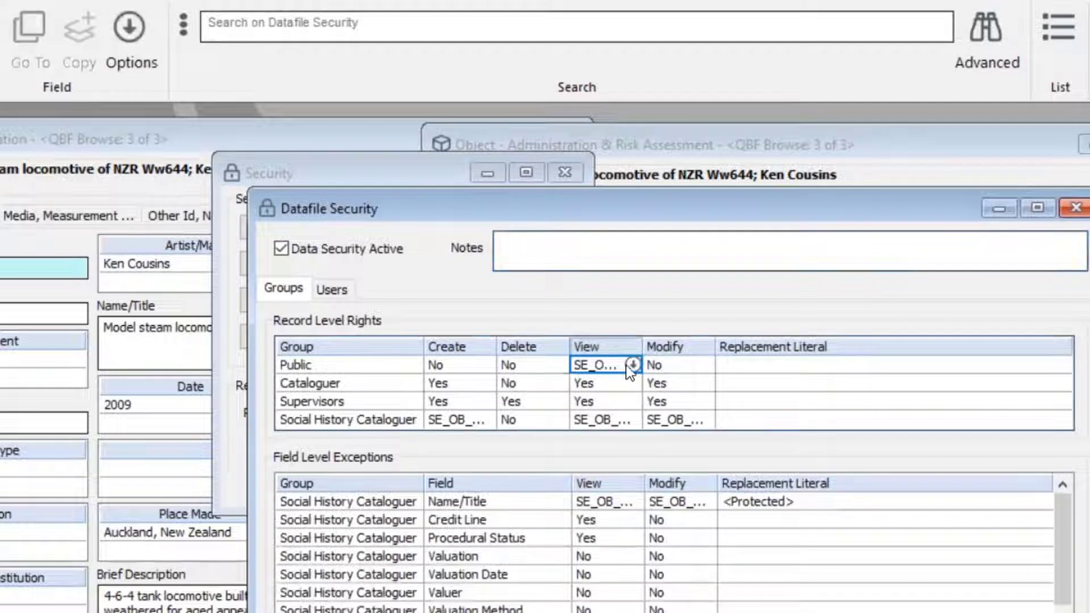
click(595, 367)
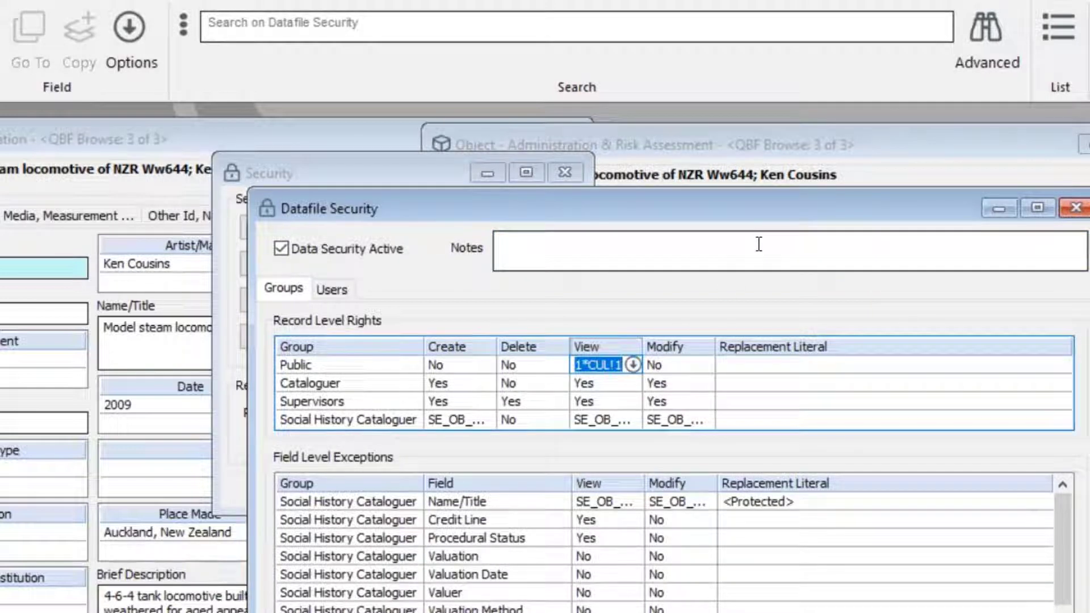
click(764, 249)
text(SE_OB_DEPENDS,RESTRICTION!1*CUL!1)
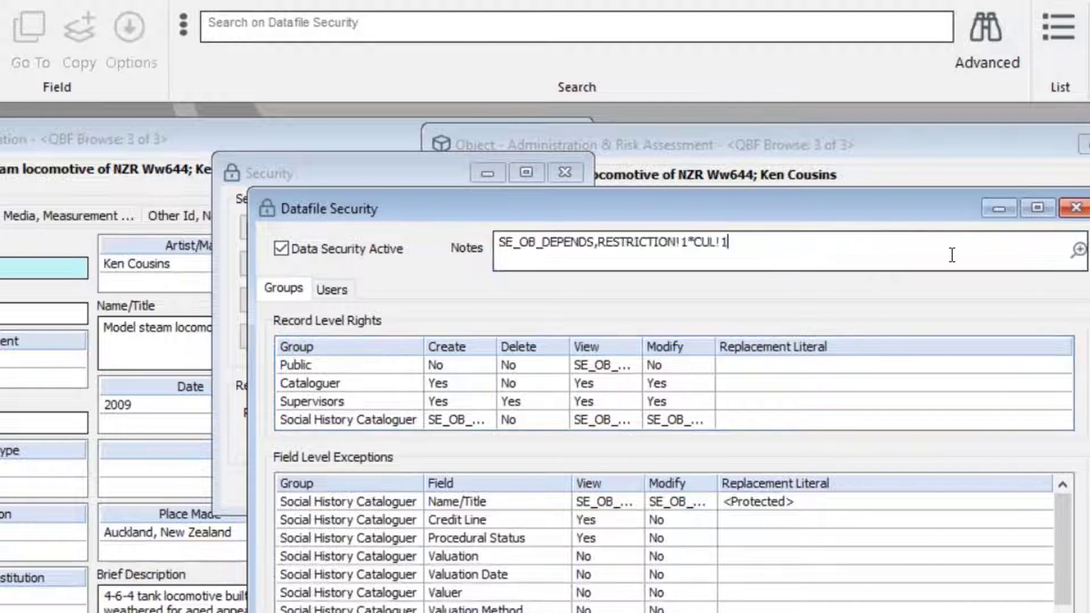
click(1081, 254)
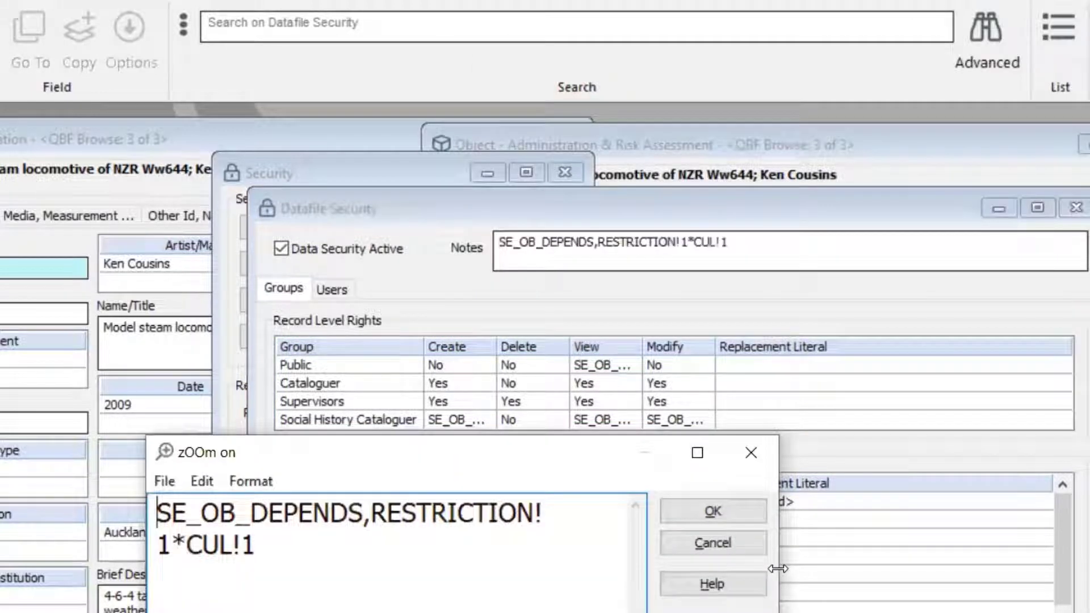
drag(778, 568, 1081, 568)
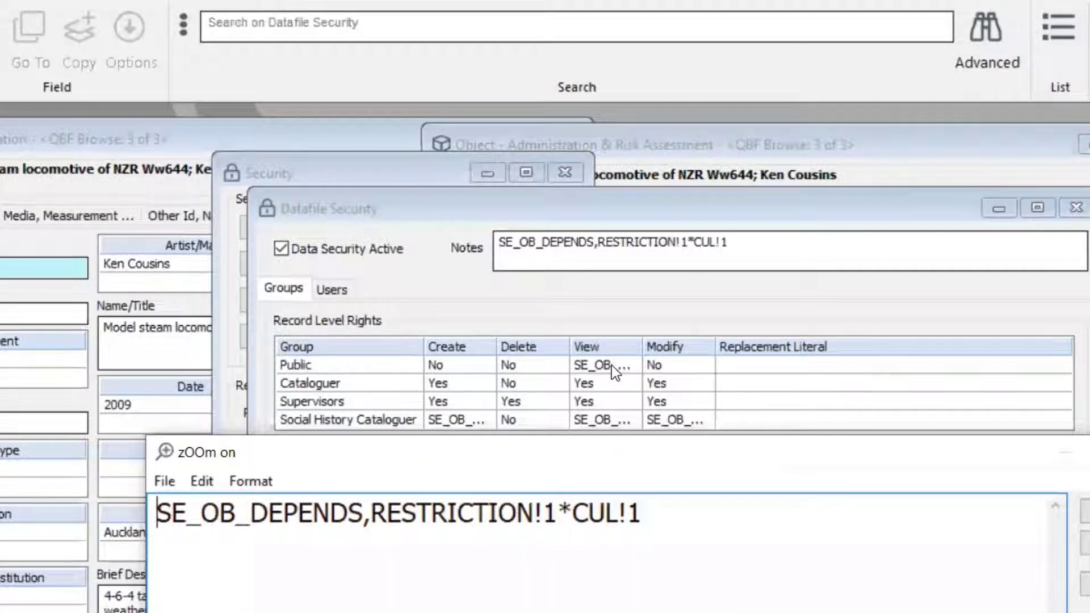
Examine the Public rule's function name, RESTRICTION field, restriction codes and final parameter, and close the zoom window
drag(681, 520, 360, 528)
drag(364, 518, 212, 518)
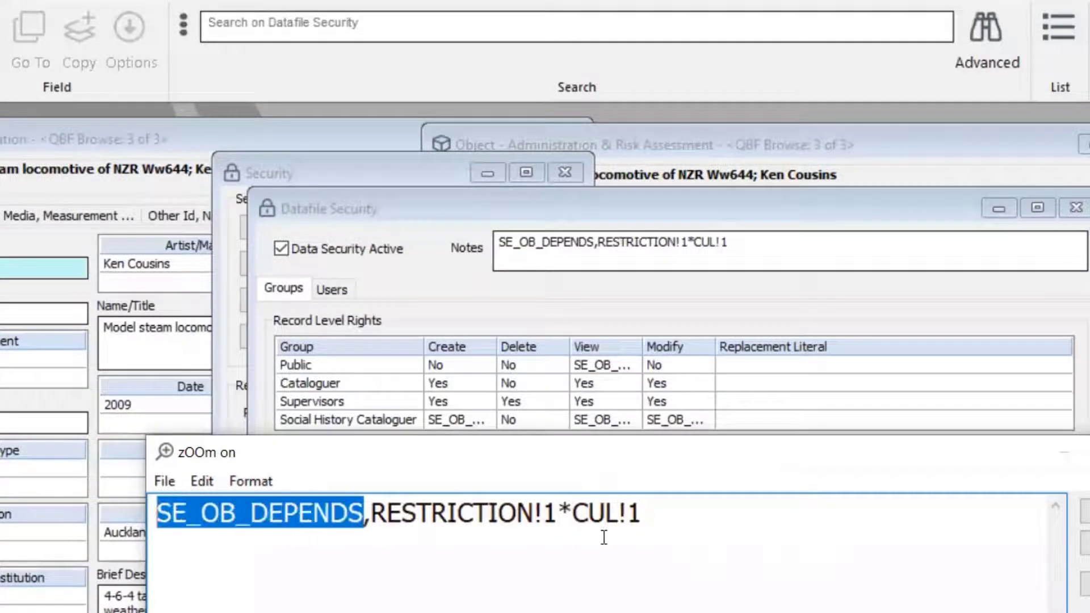
click(604, 514)
drag(534, 514, 370, 504)
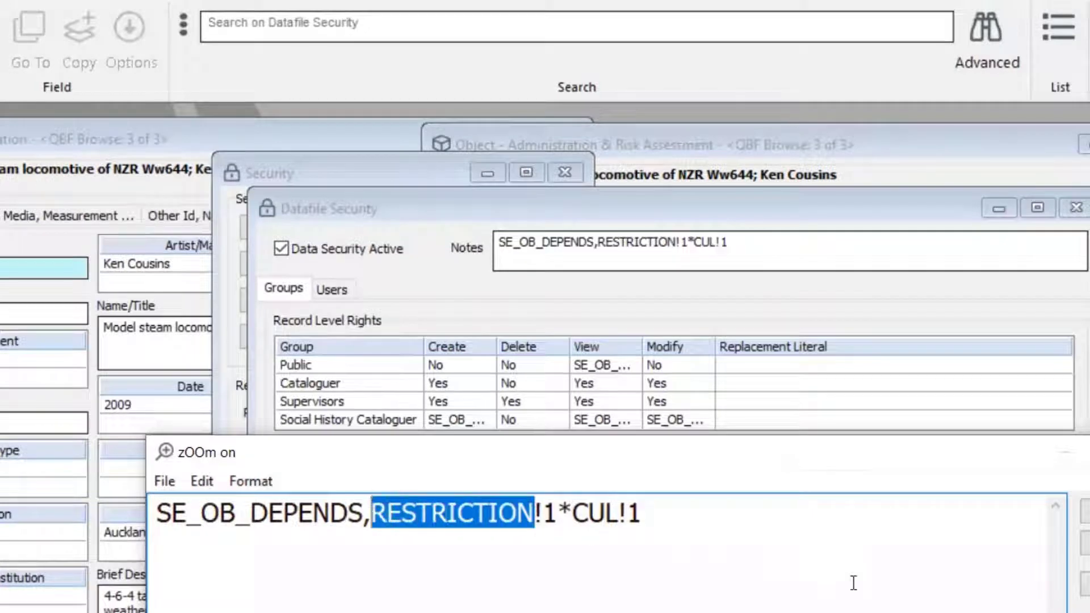
click(670, 530)
drag(620, 513, 543, 514)
click(654, 533)
drag(620, 514, 574, 511)
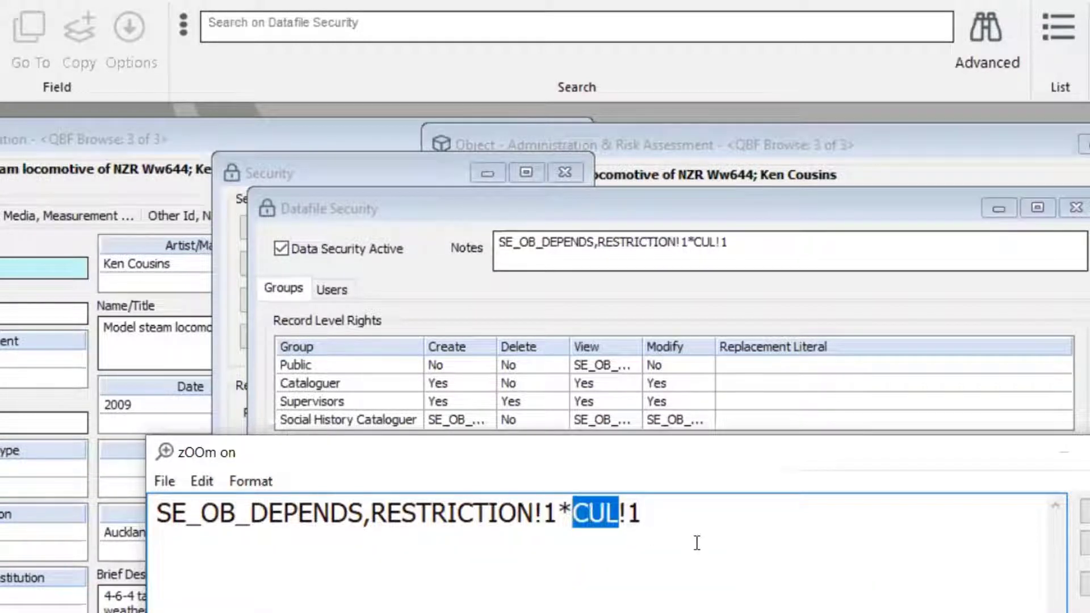
click(652, 522)
drag(620, 513, 543, 514)
drag(644, 516, 621, 518)
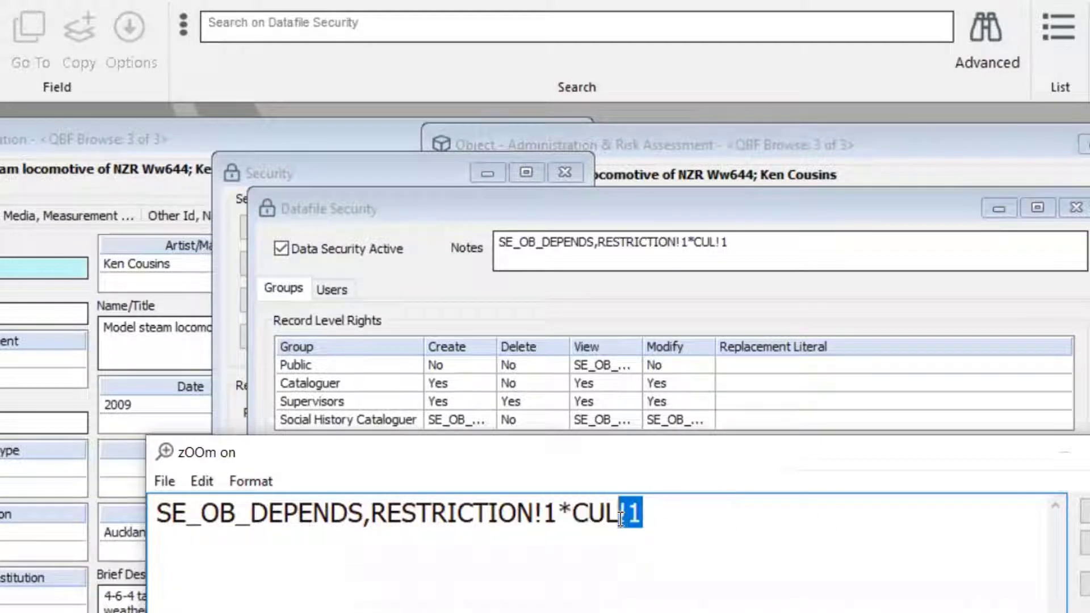
click(909, 579)
drag(606, 514, 548, 523)
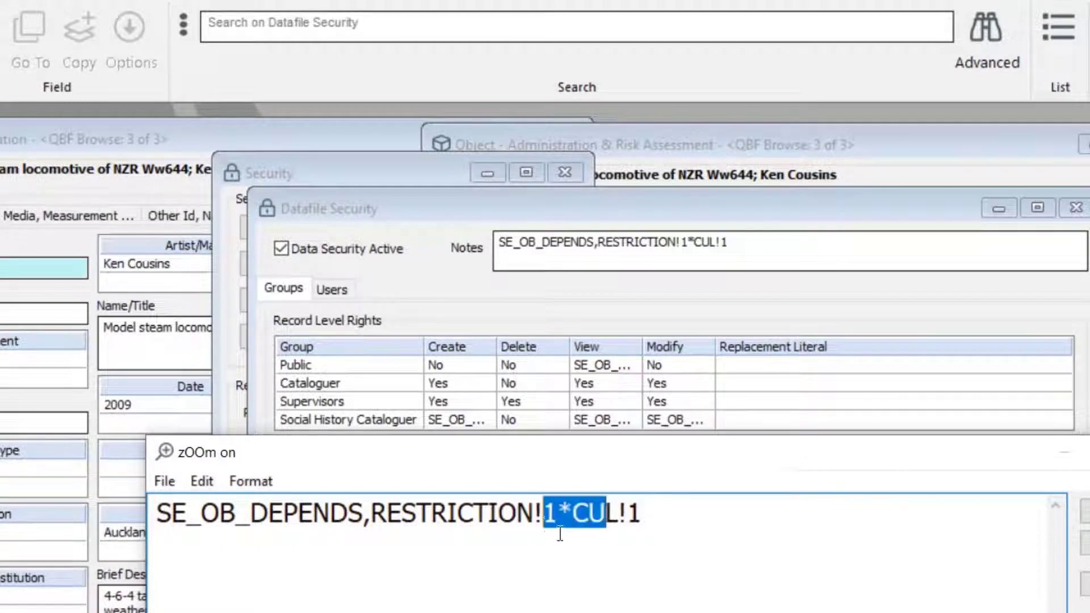
drag(618, 527, 546, 521)
click(584, 574)
double_click(397, 504)
drag(366, 517, 161, 524)
click(653, 573)
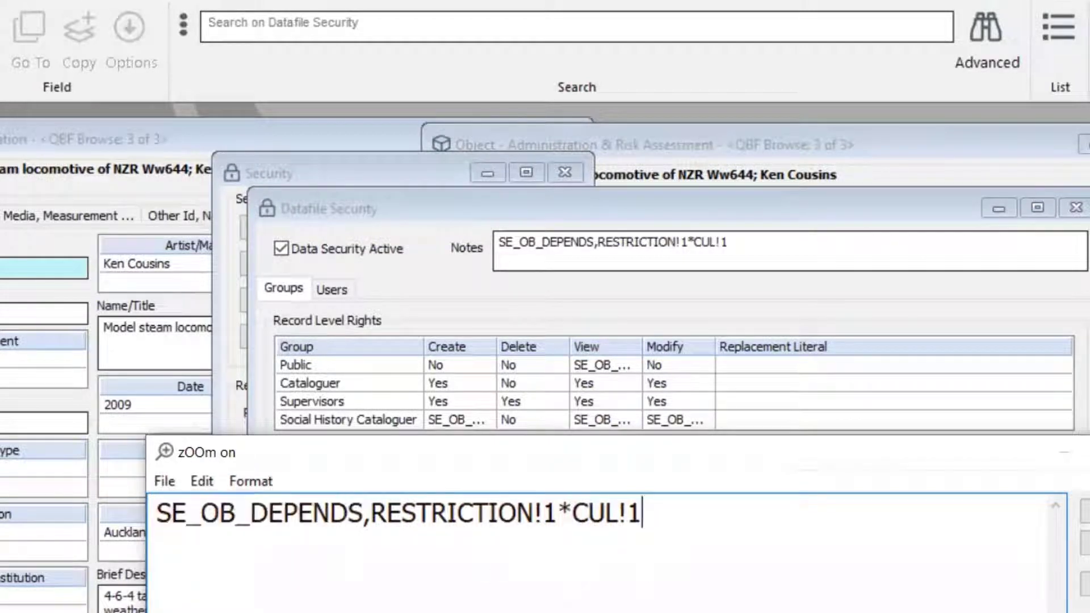
key(Escape)
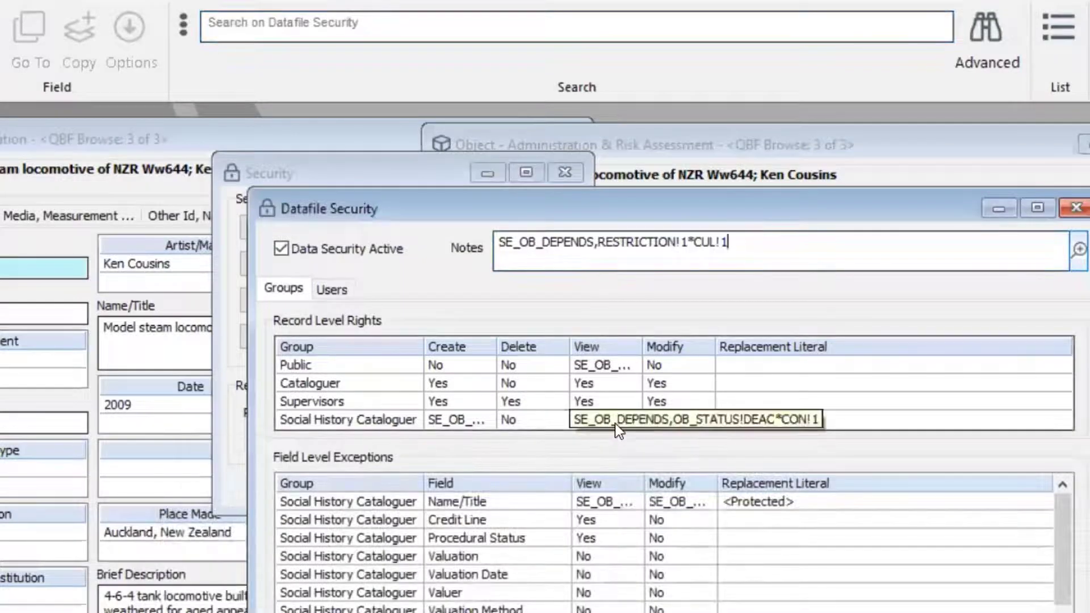
Put the Social History Cataloguer's View rule SE_OB_DEPENDS,OB_STATUS!DEAC*CON!1 in the Notes and examine its field and status codes enlarged
click(615, 423)
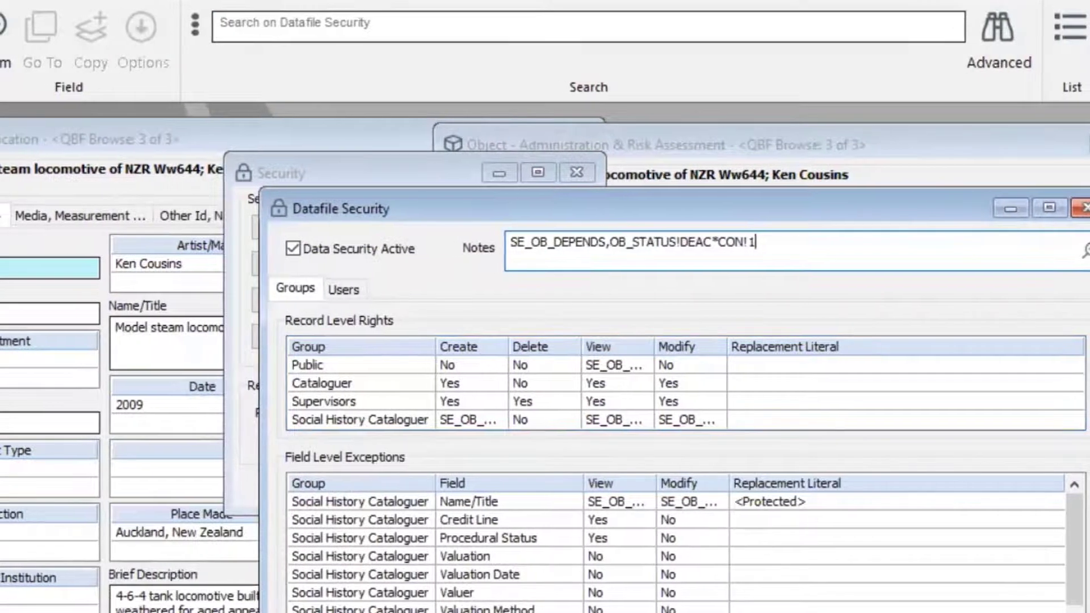
double_click(1051, 264)
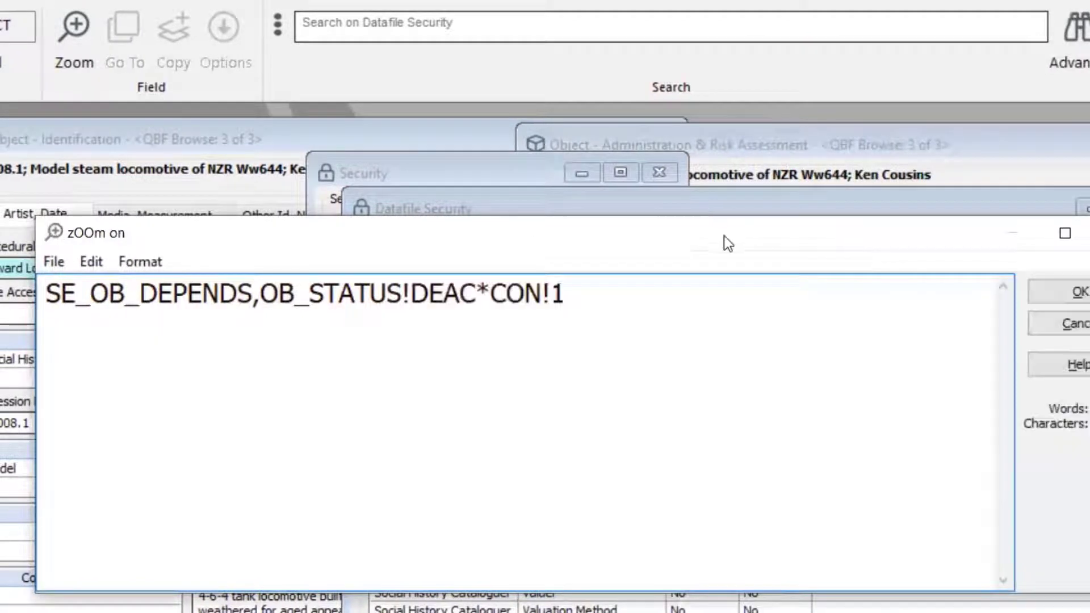
drag(731, 250, 811, 477)
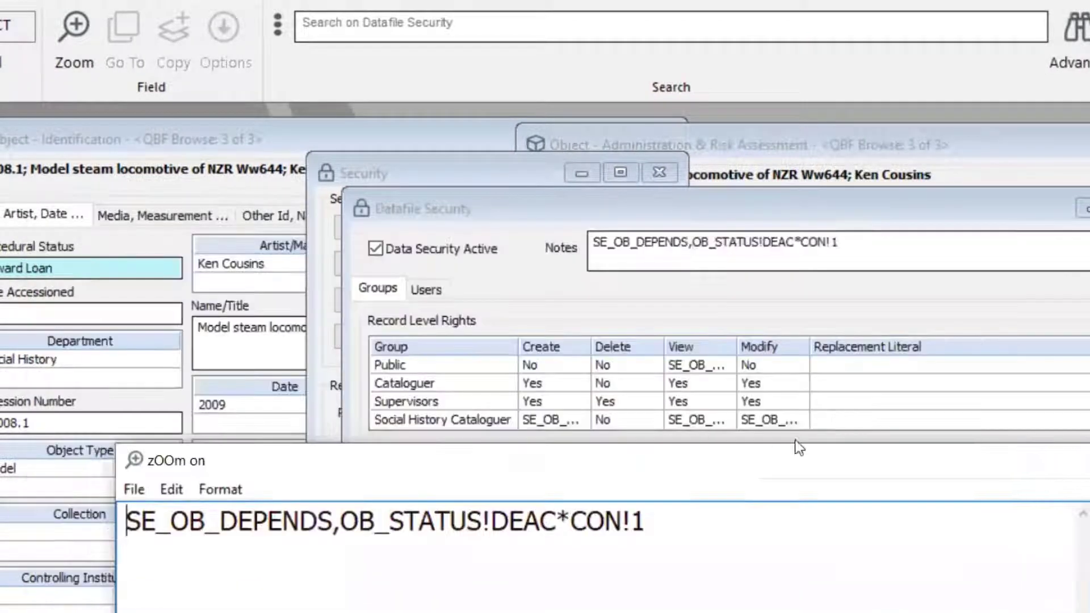
drag(492, 520, 623, 519)
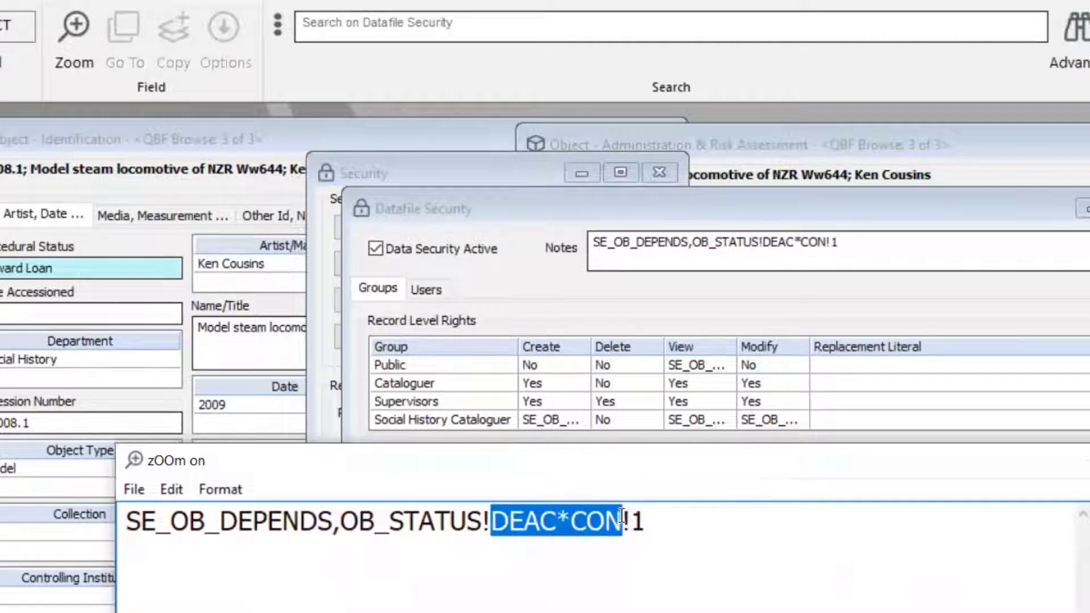
drag(349, 521, 481, 520)
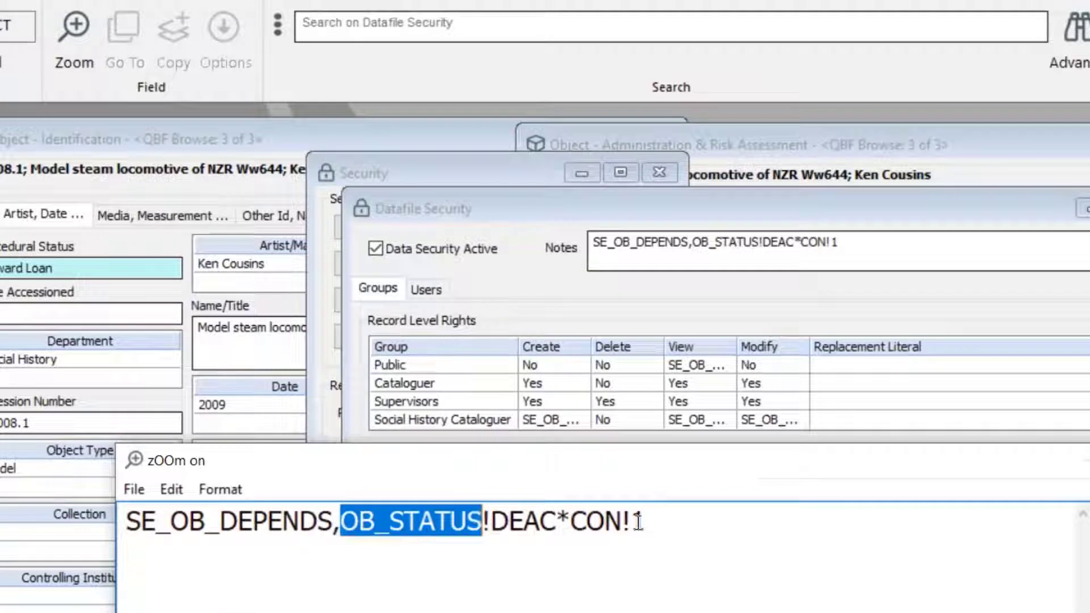
click(1011, 541)
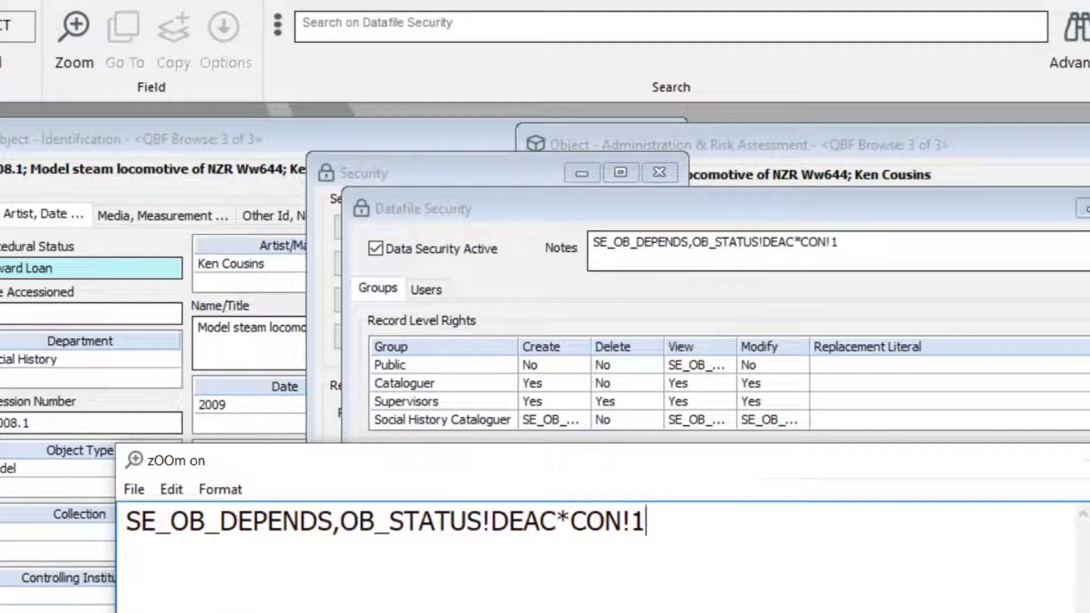
key(Escape)
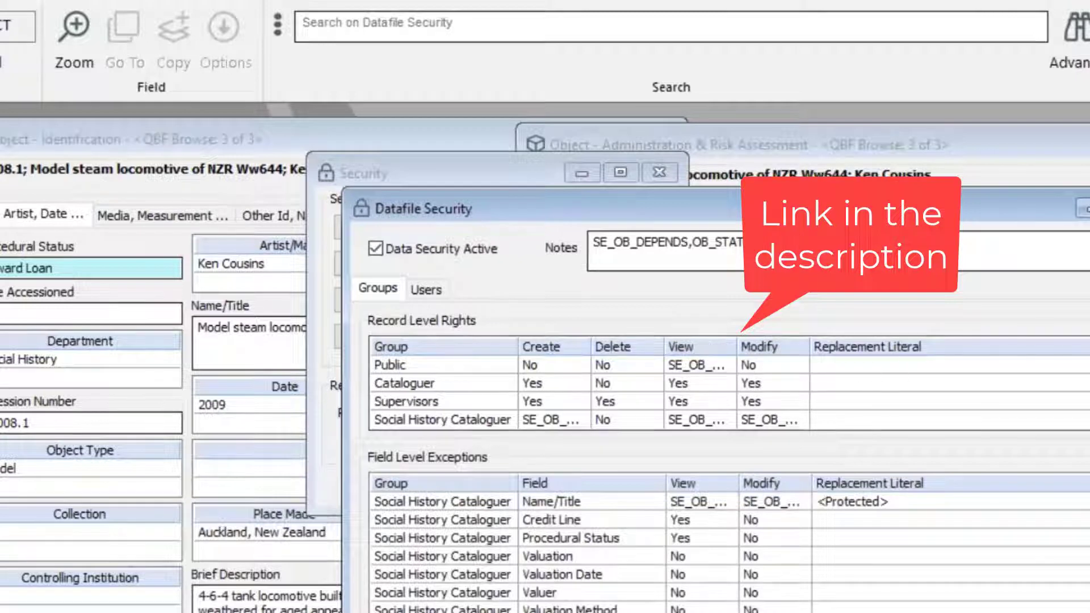
Clear the Notes, recheck the Public group's View rule and close Datafile Security without saving the changes
drag(795, 248, 562, 252)
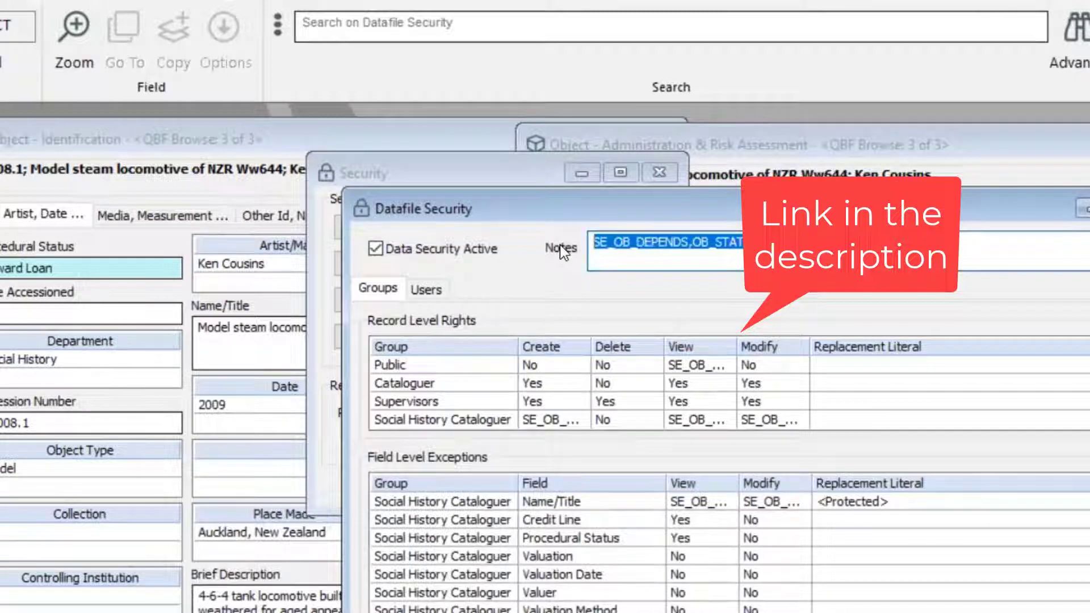
key(ctrl+x)
click(696, 365)
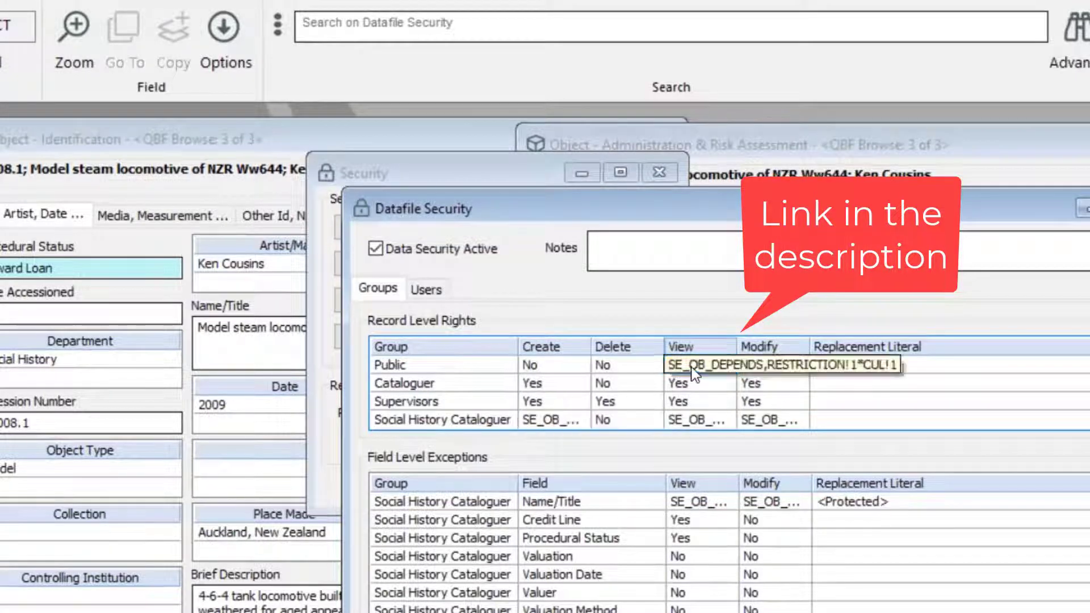
click(707, 373)
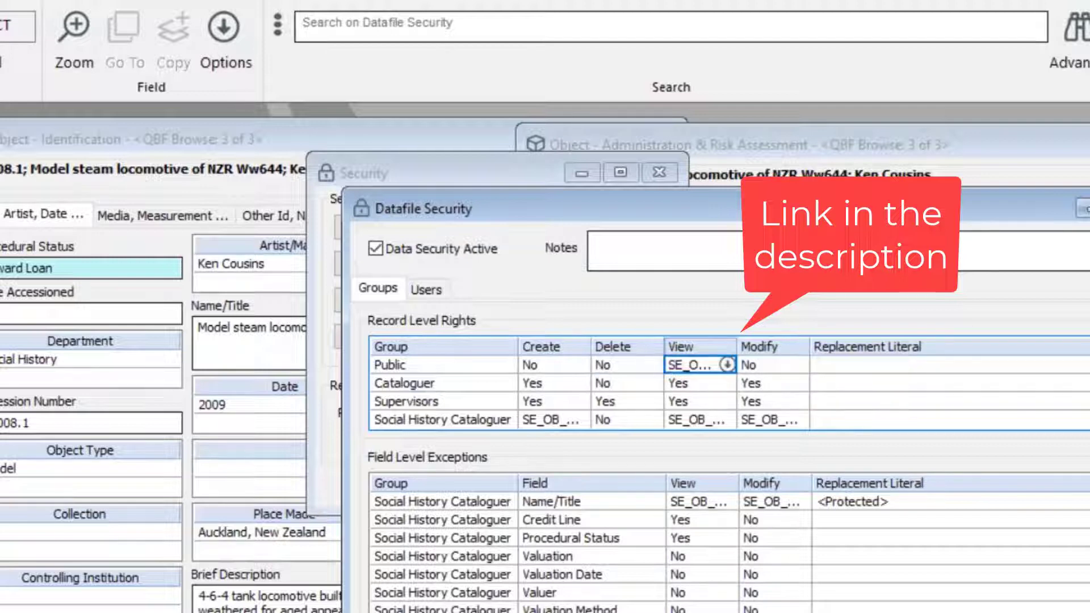
click(1089, 209)
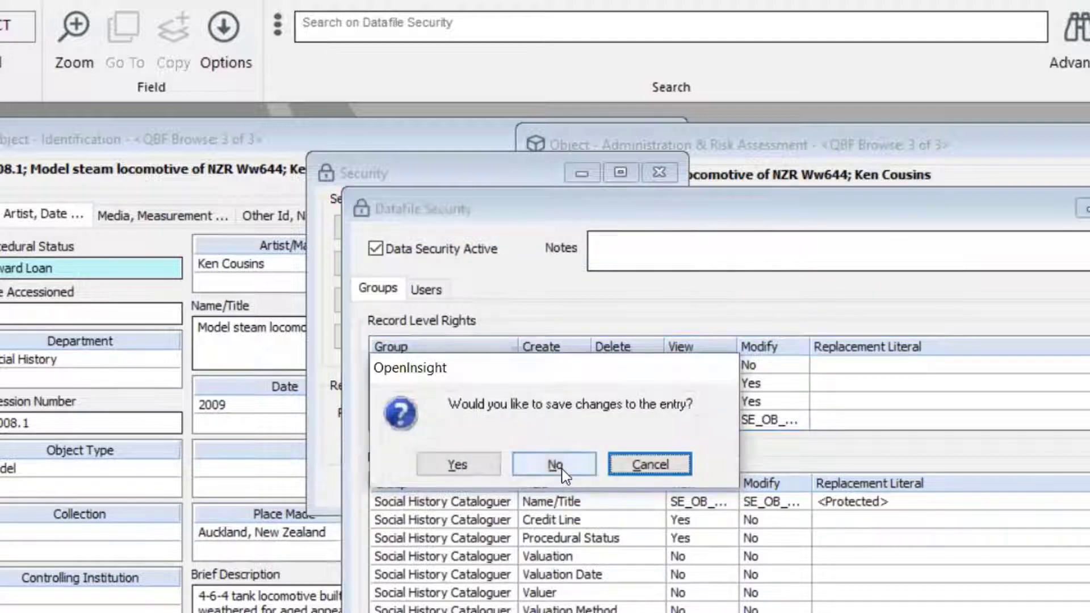
click(560, 468)
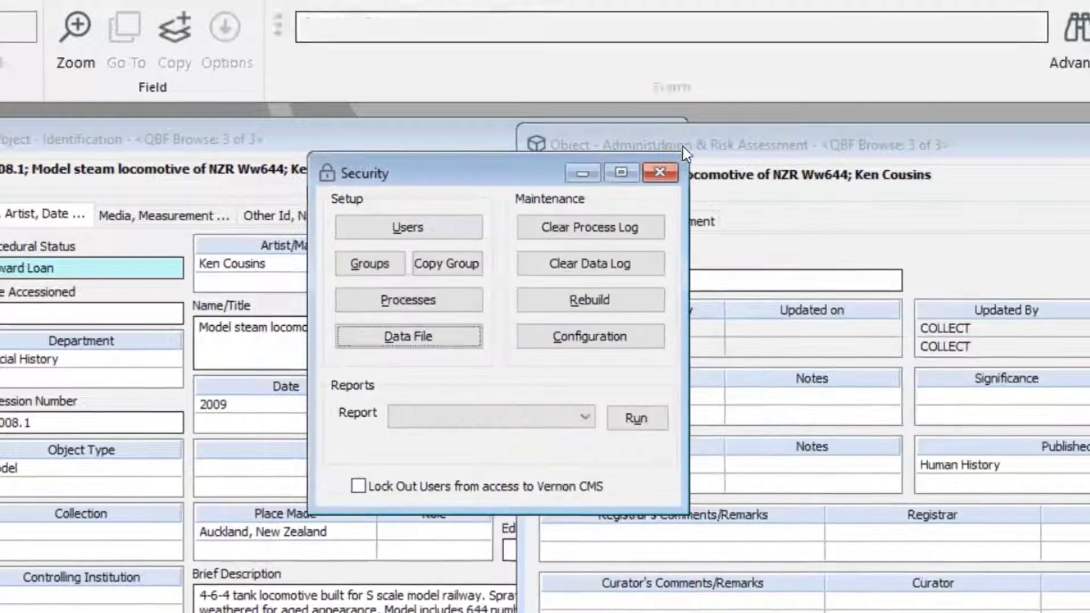
Close the Security, Administration & Risk Assessment and Identification windows without saving changes to the object record
click(944, 160)
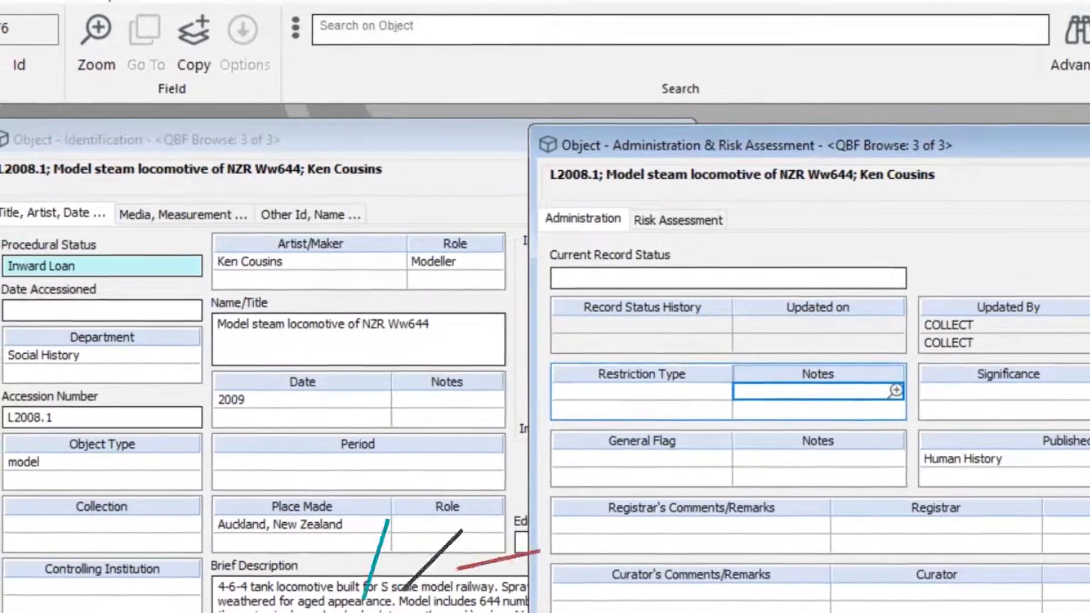
click(1089, 145)
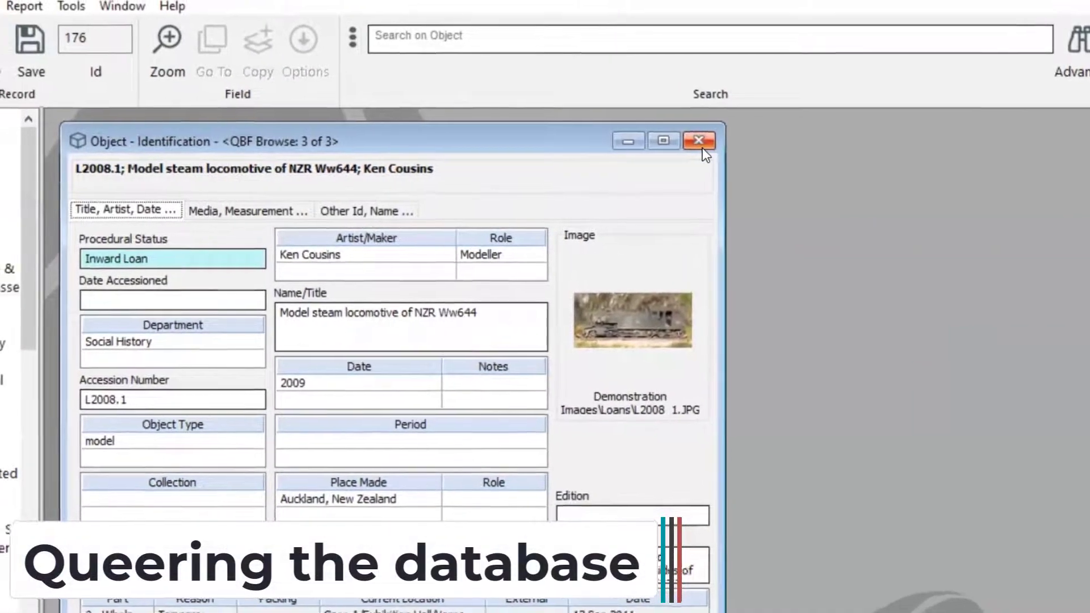
click(705, 142)
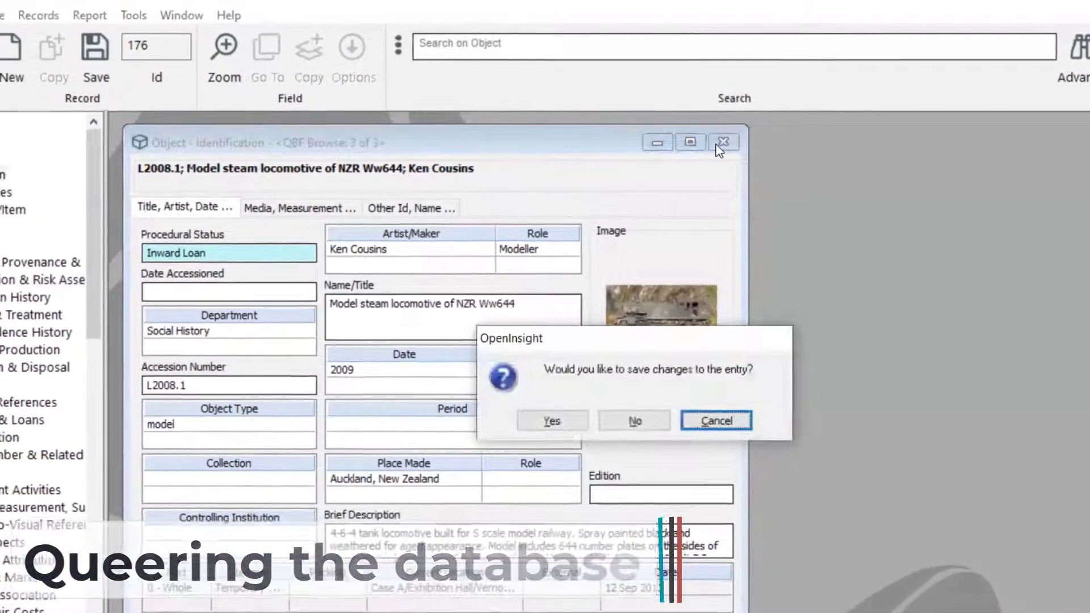
click(641, 417)
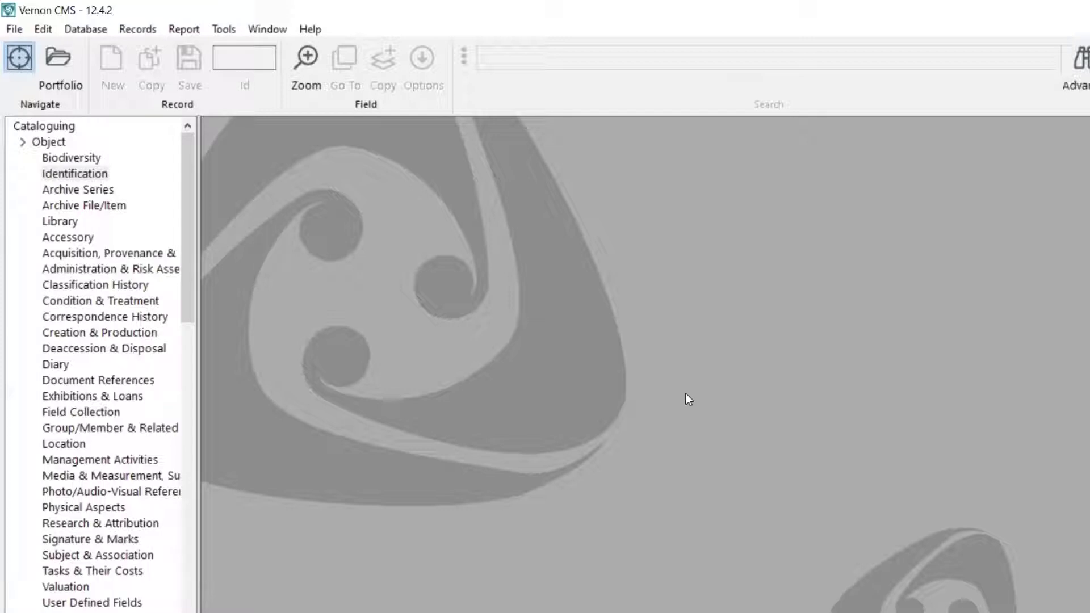
Collapse the Object, Deaccession, Risk Management and Location groups in the navigation tree and bring up the Person Identification window
double_click(33, 142)
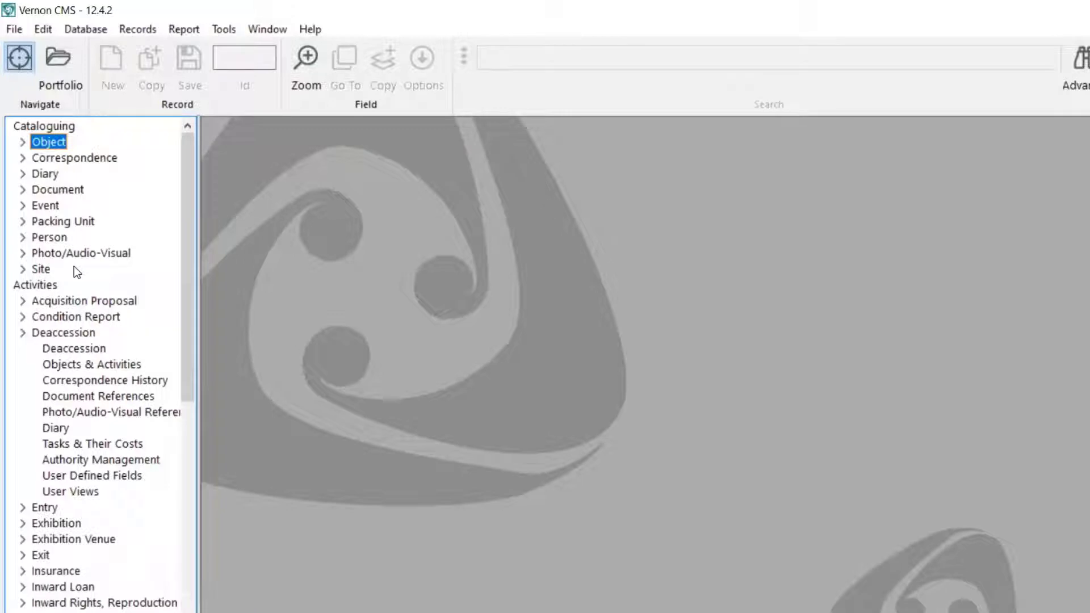
click(24, 332)
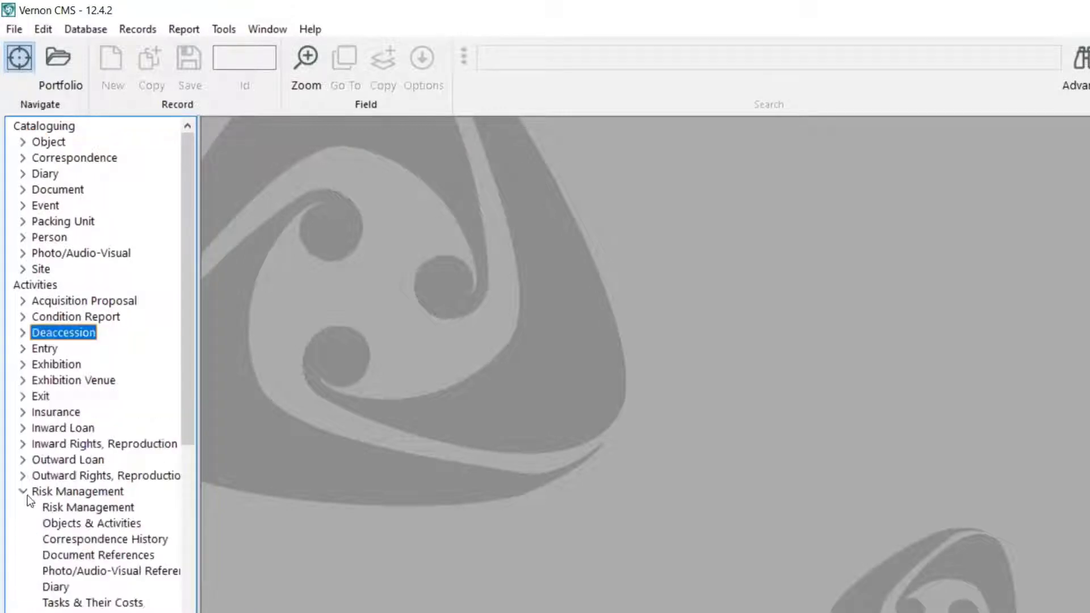
click(23, 491)
click(23, 571)
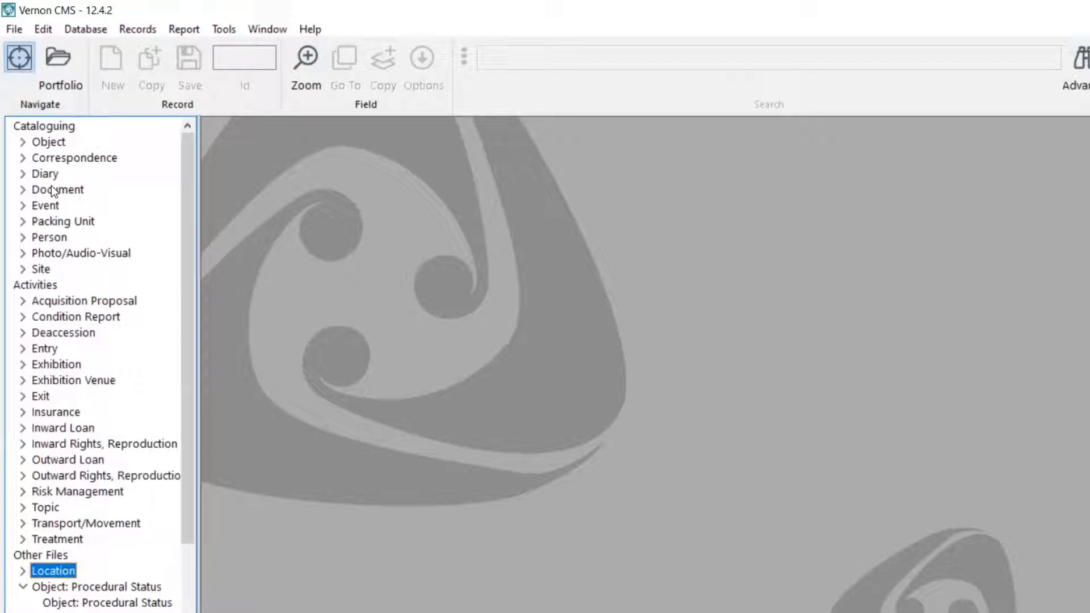
click(24, 237)
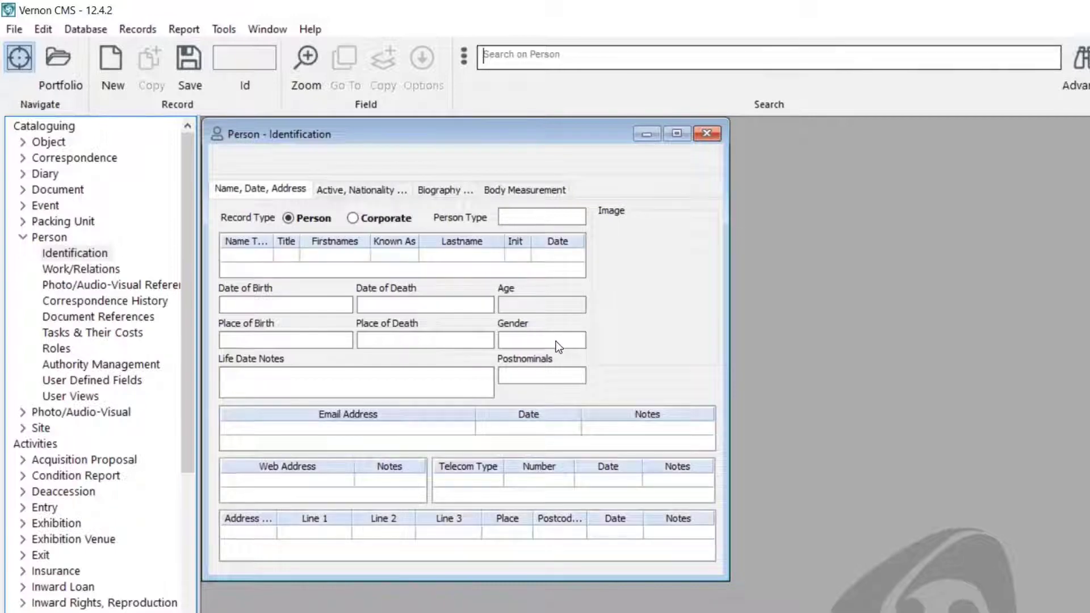
Add Gender Fluid as a new Person: Gender authority term and assign it to the Gender field of a new person record
double_click(550, 344)
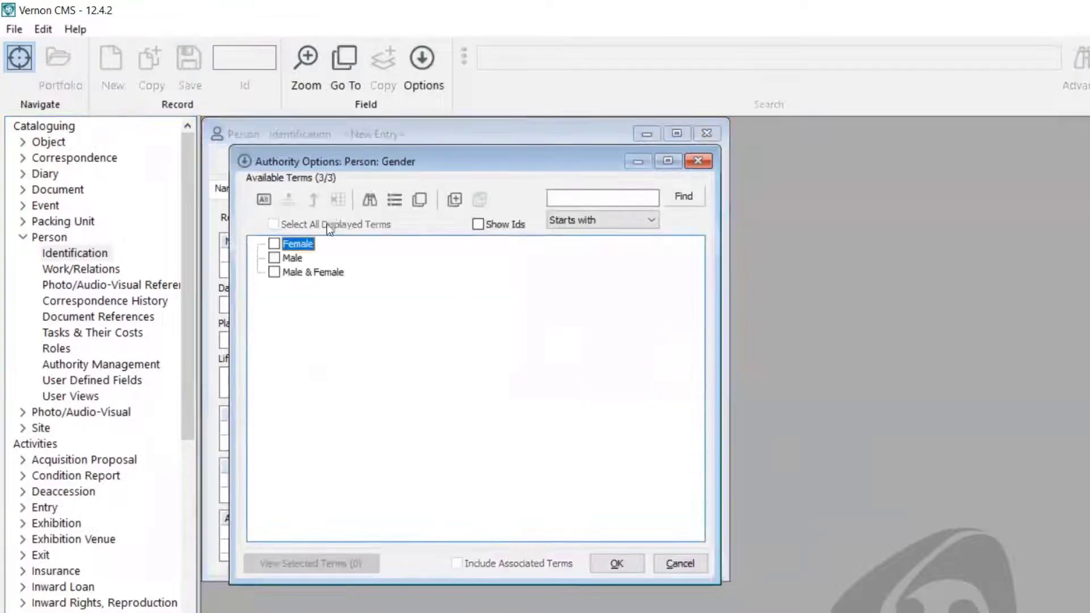
click(455, 199)
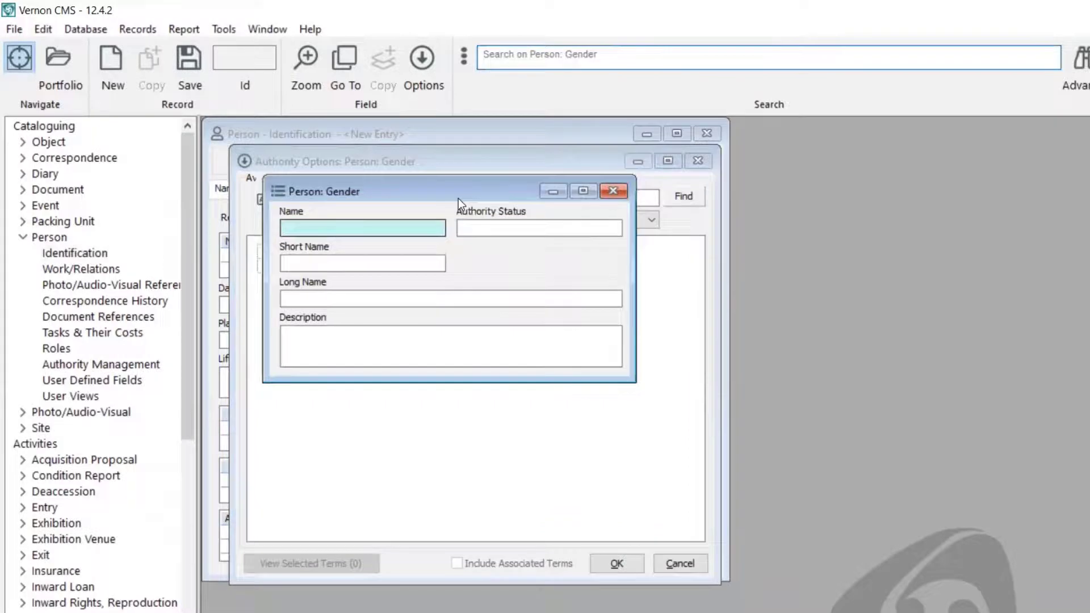
drag(458, 199, 622, 230)
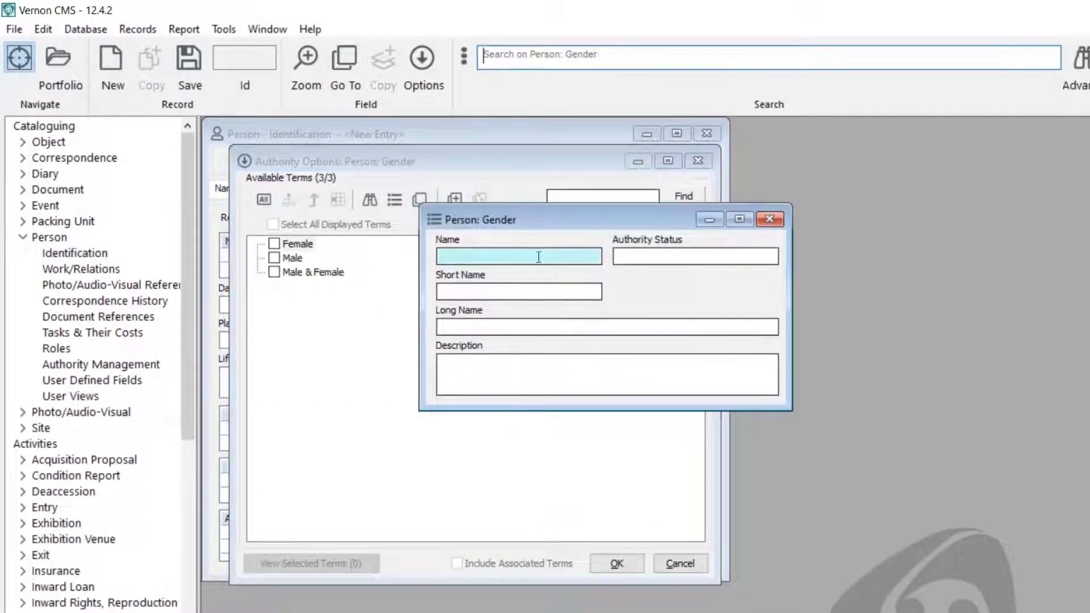
click(511, 256)
text(Gender )
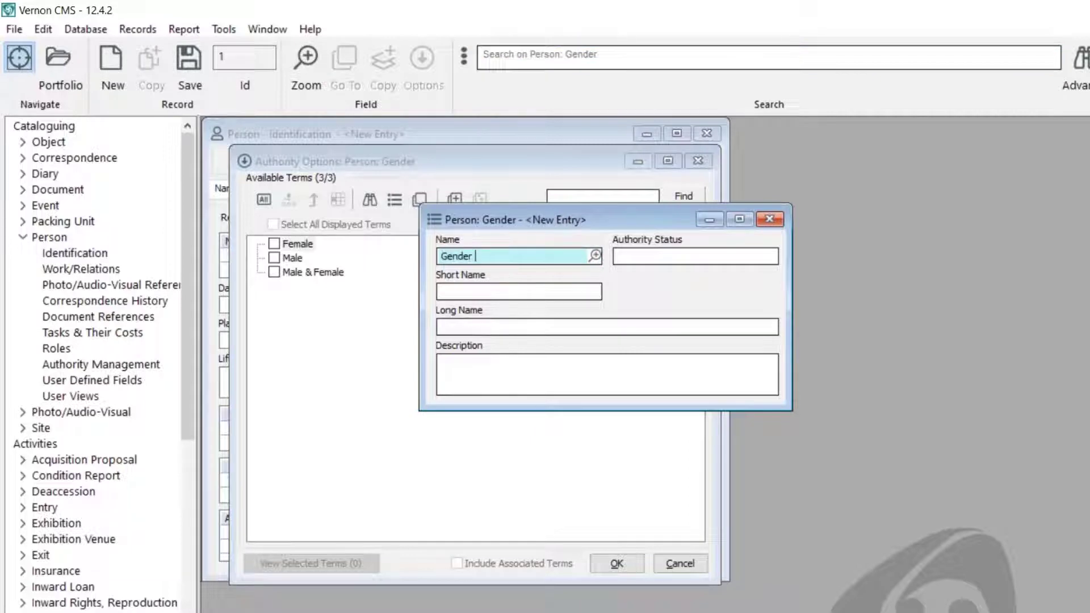
text(Fluid)
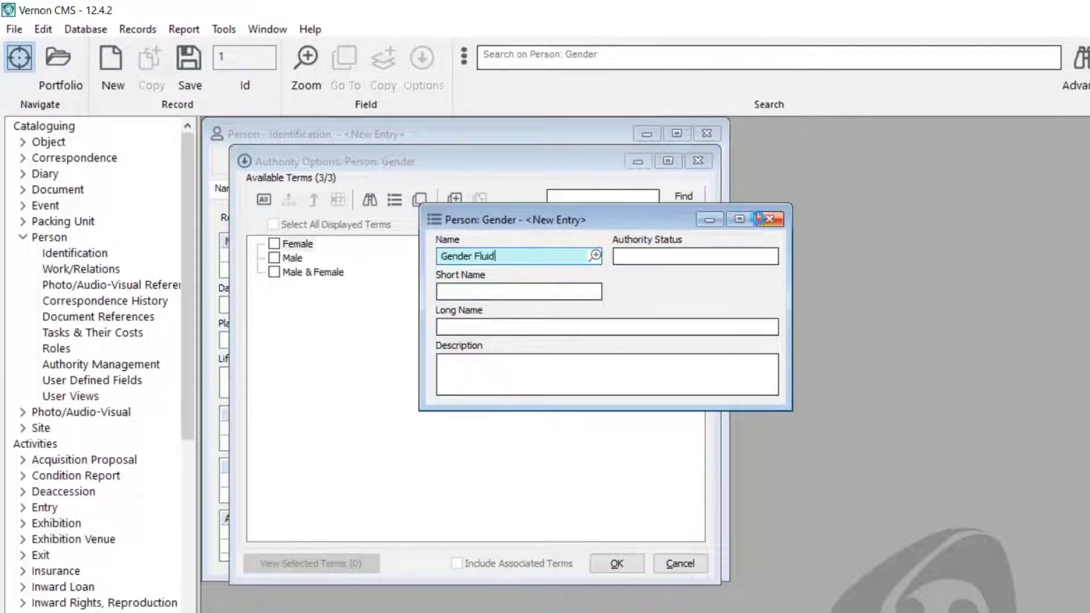
click(769, 219)
click(602, 397)
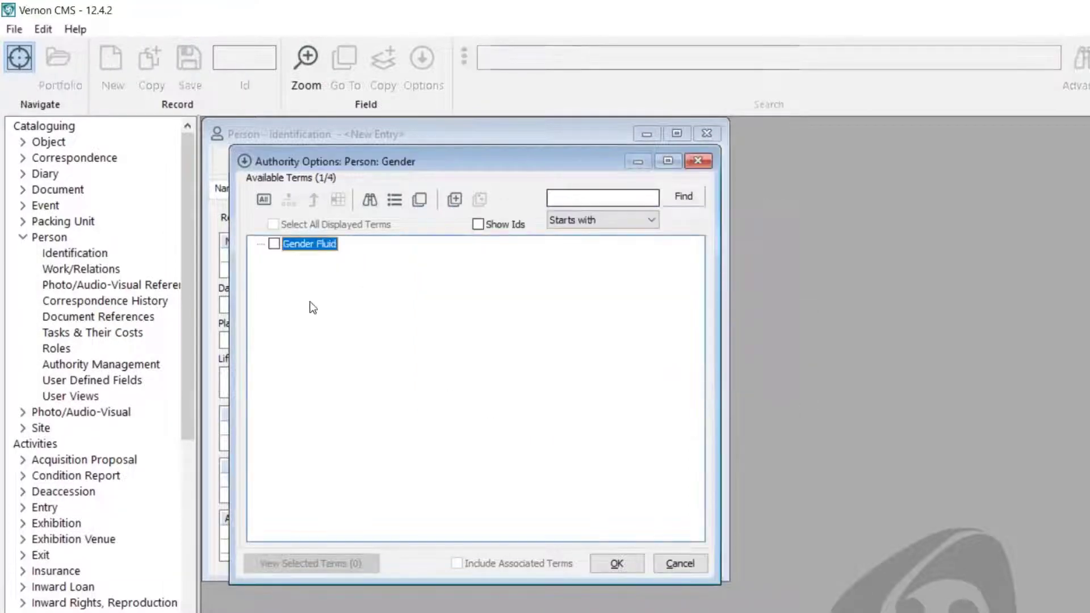
click(616, 563)
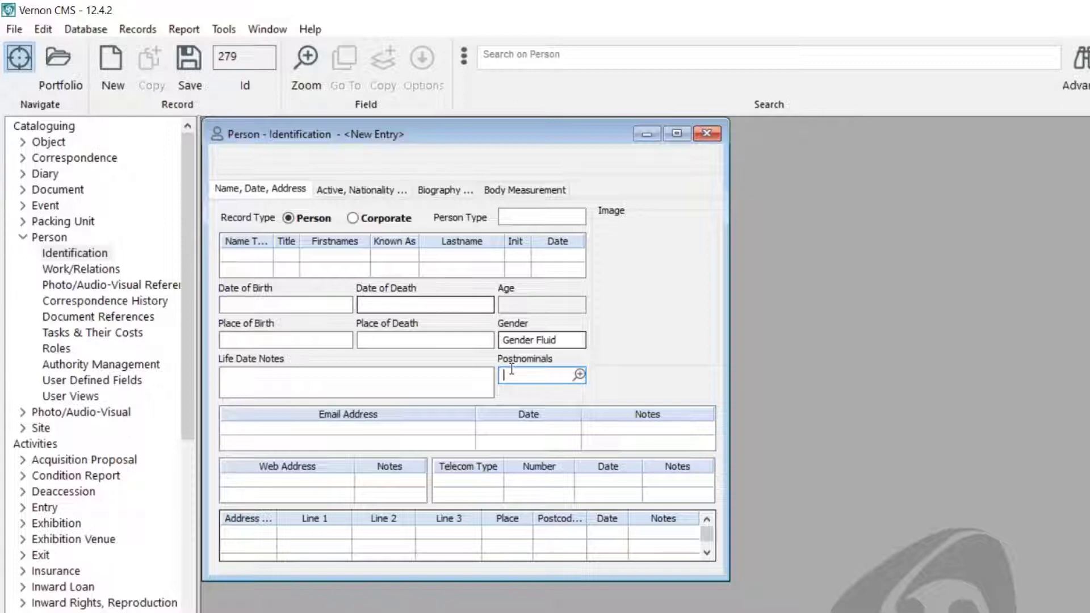
Examine the person record's activity and nationality fields and its user defined authority, numeric and text fields
click(396, 189)
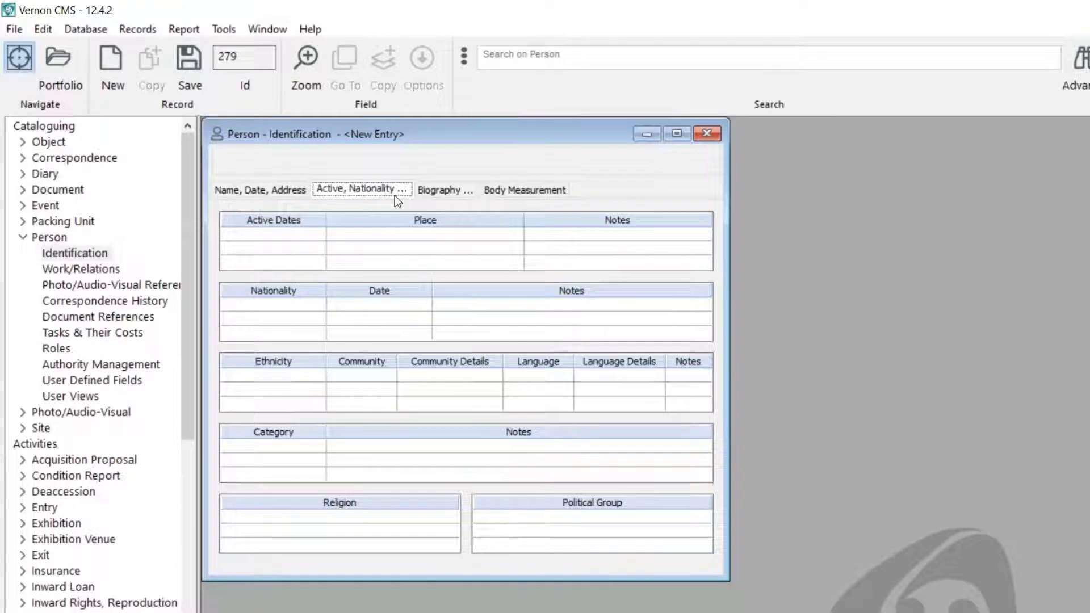
click(110, 382)
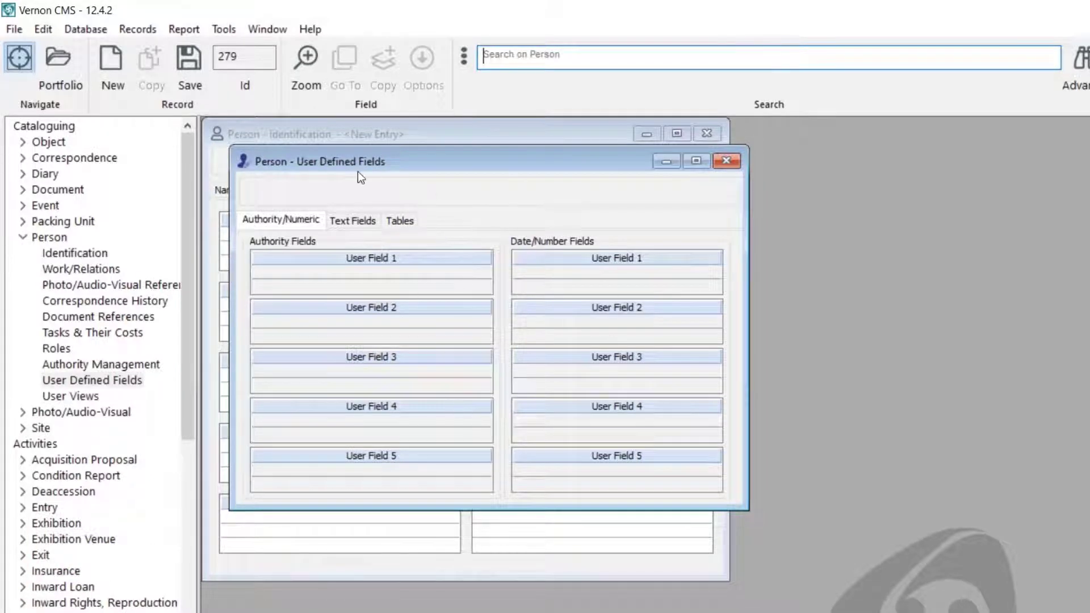
click(352, 221)
click(275, 220)
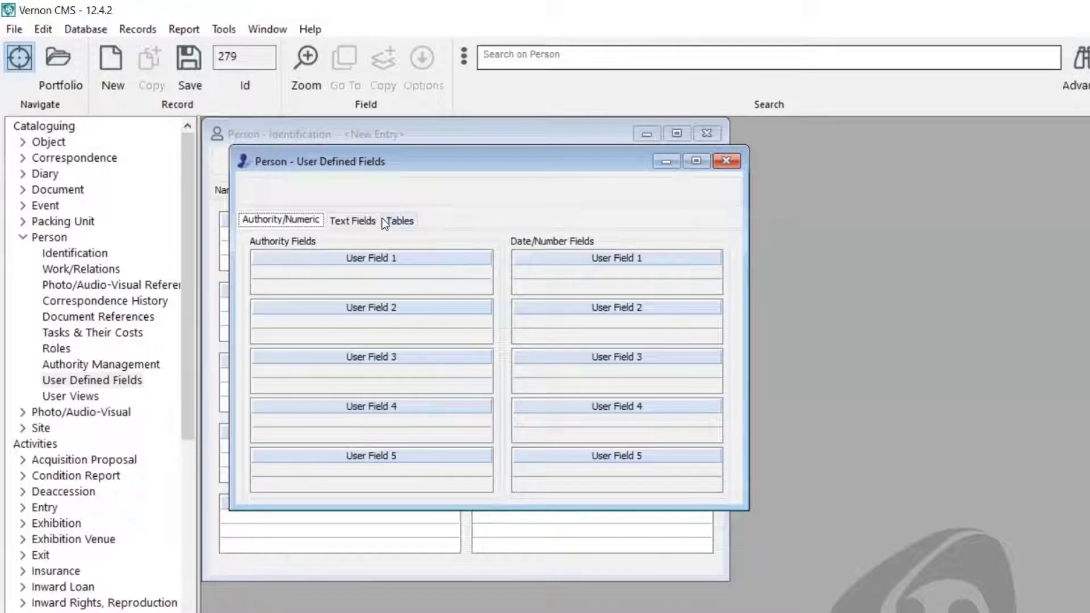
click(366, 221)
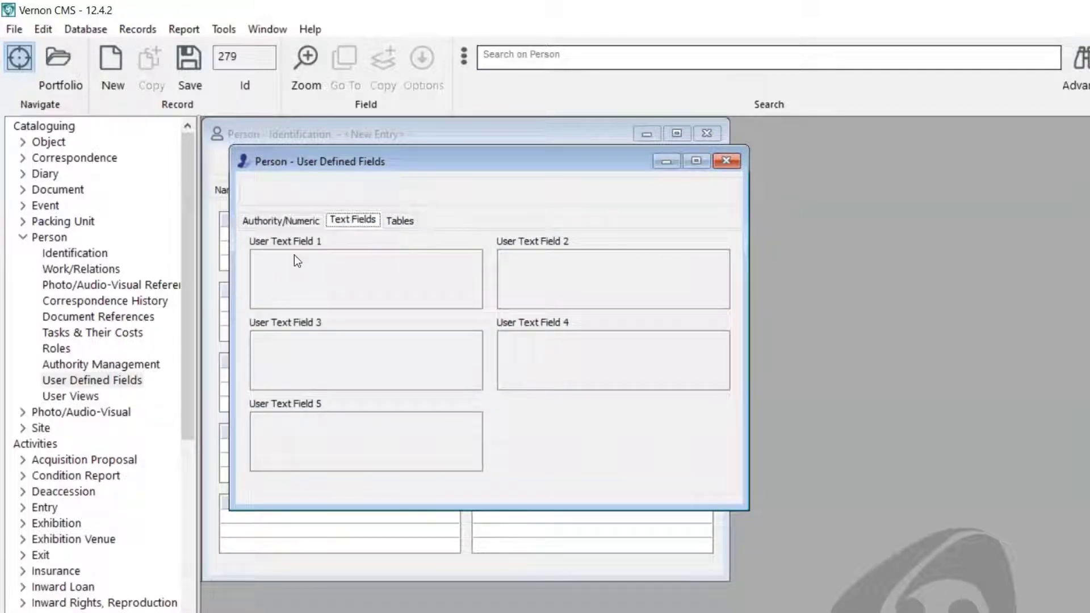
click(278, 220)
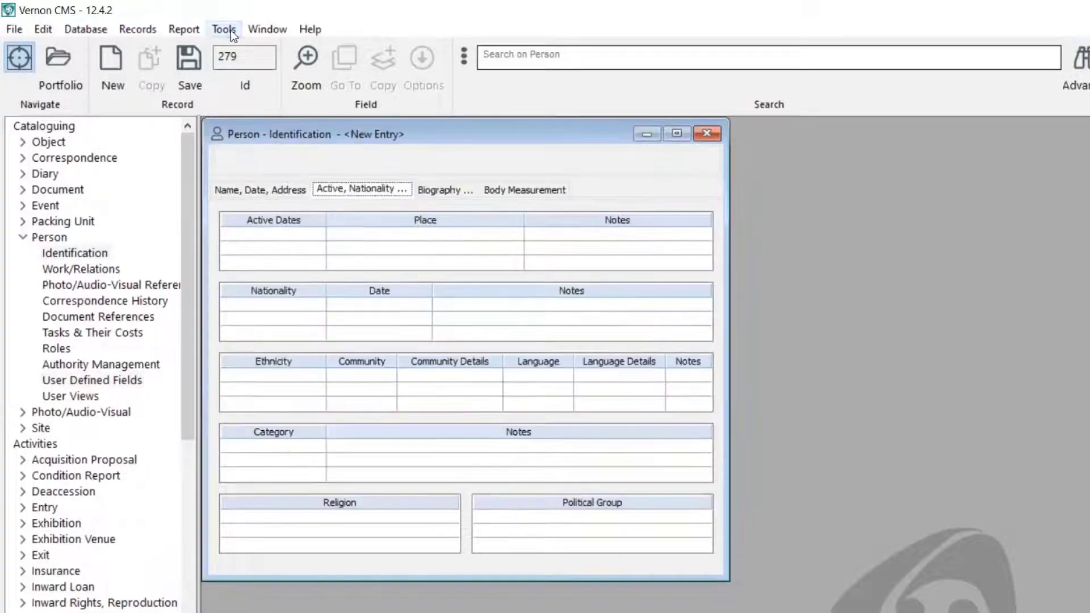
In the Person file's User Defined Fields Configuration, set the first authority field's file display name and authority field name to Sexuality
click(230, 30)
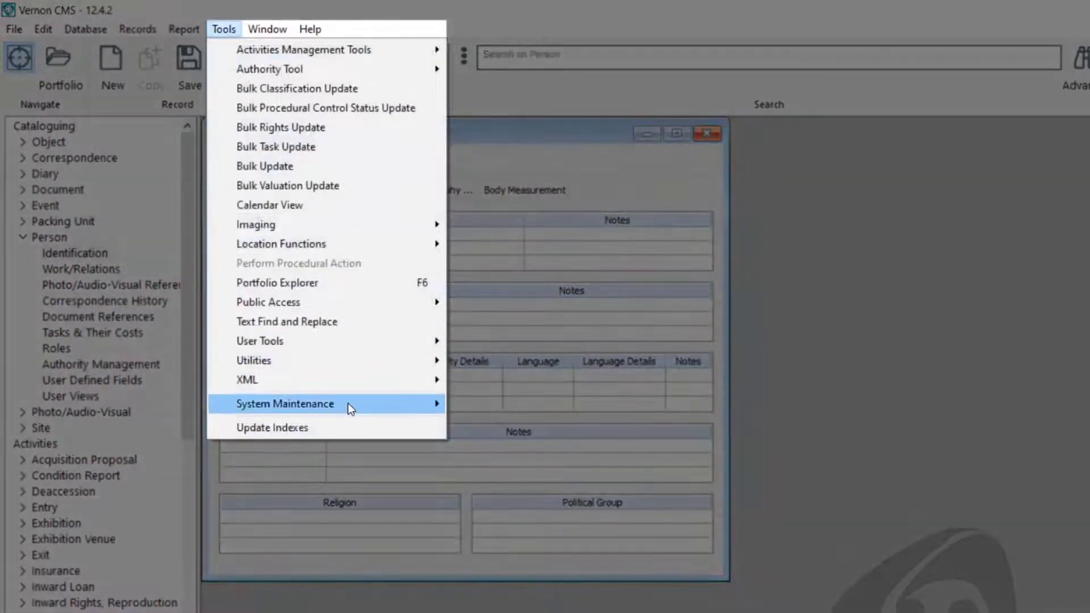
mouse_move(348, 402)
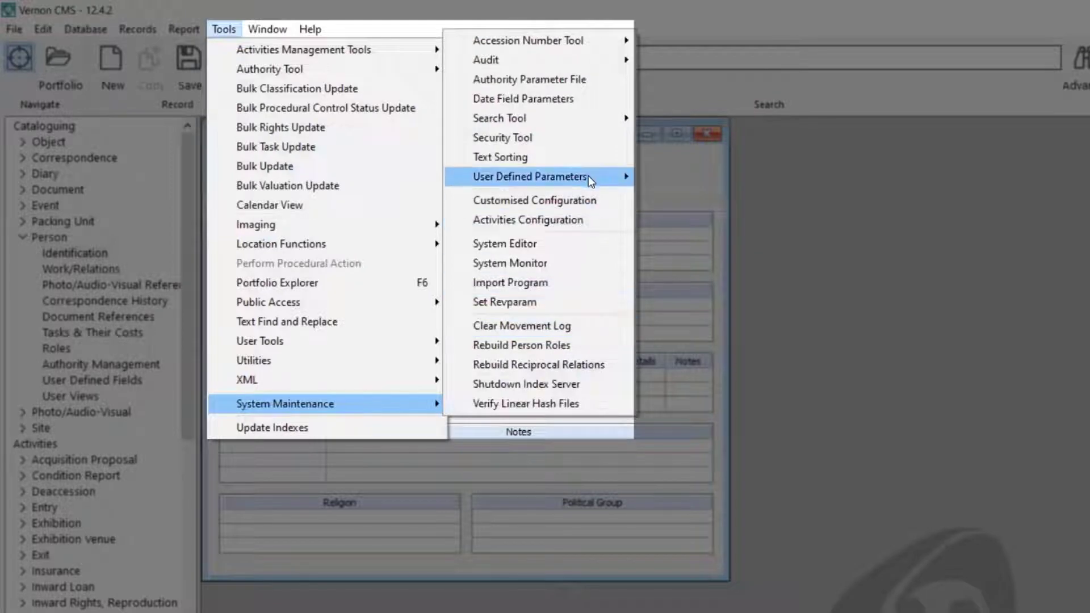
mouse_move(591, 178)
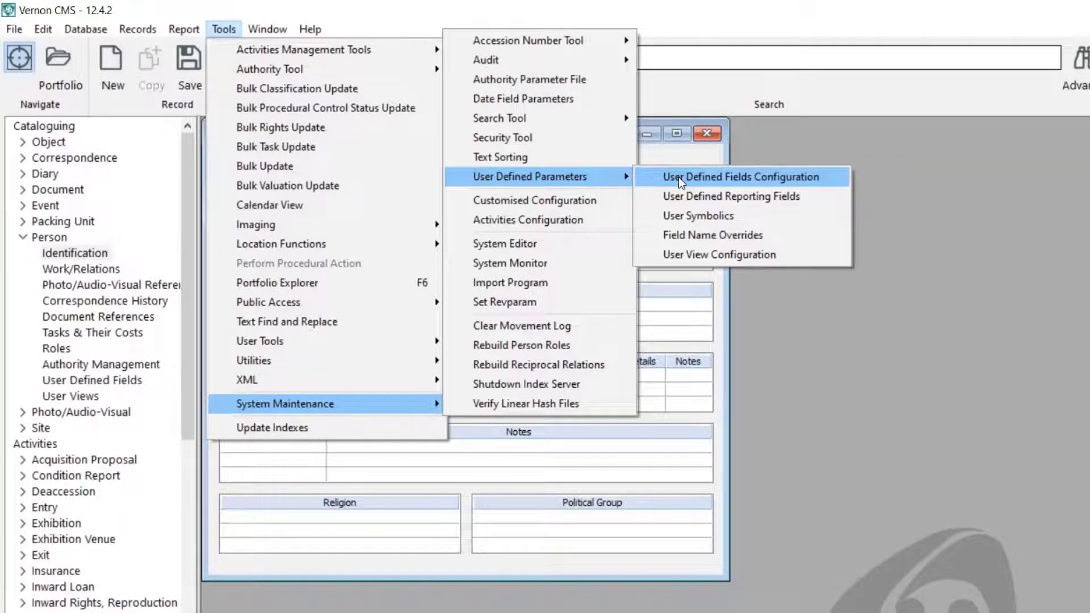
click(679, 177)
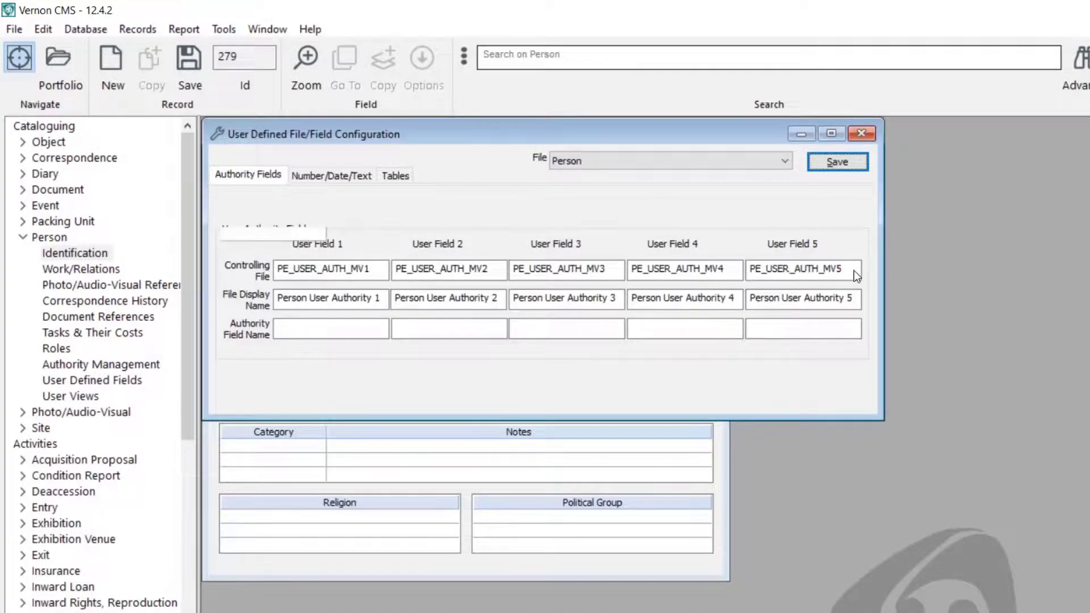
click(280, 268)
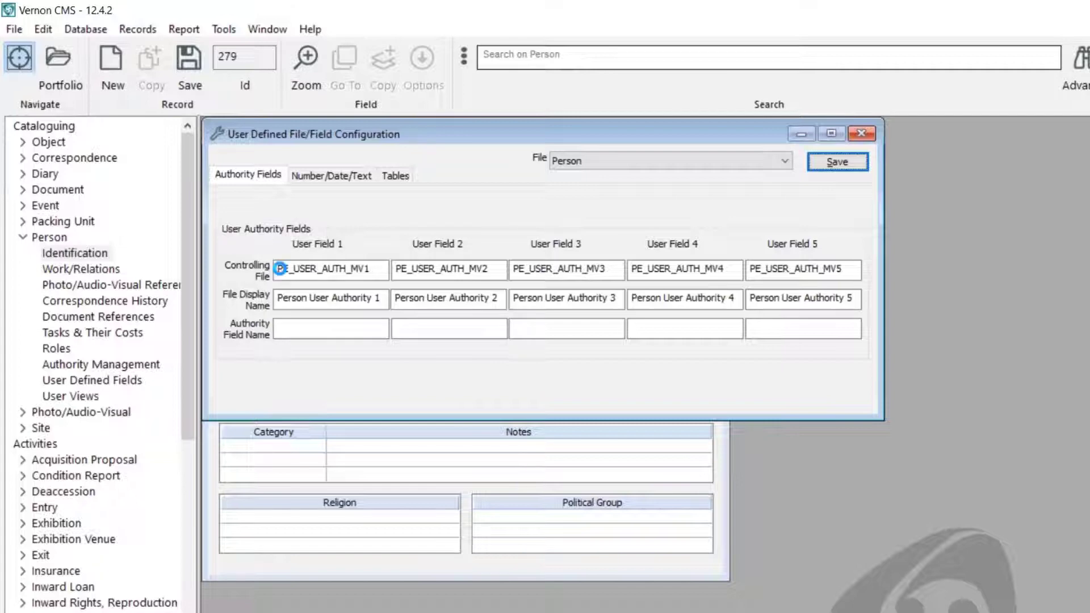
click(330, 298)
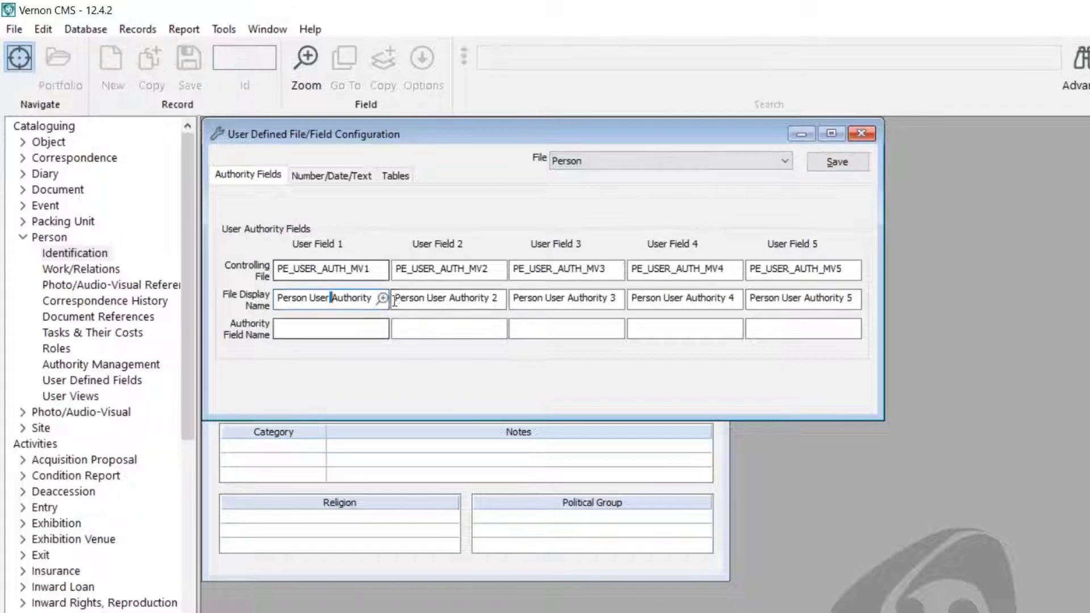
key(ctrl+a)
key(Delete)
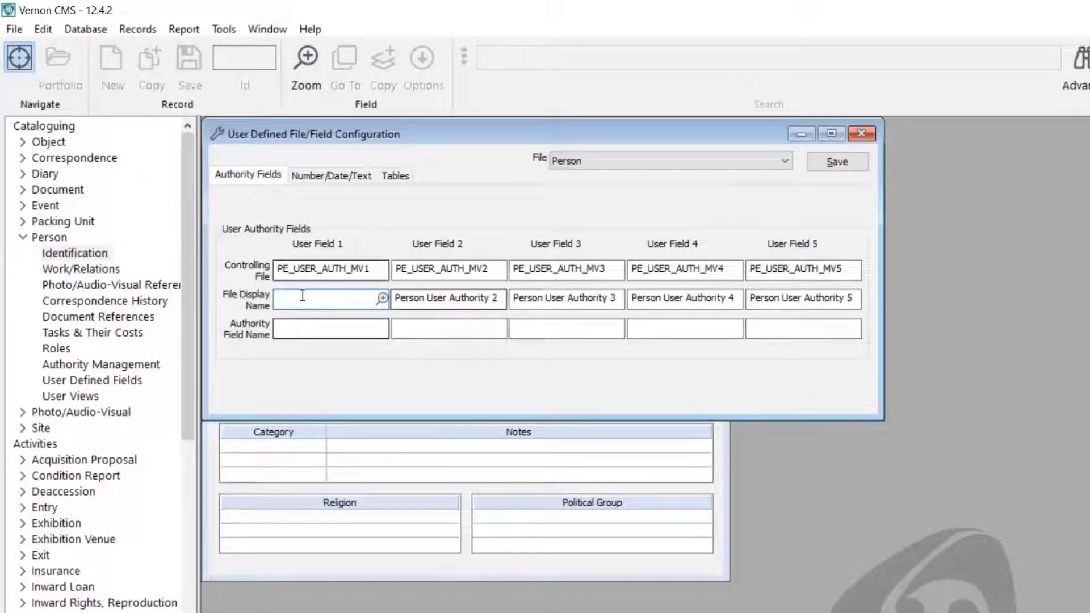
text(Sexuality)
click(334, 329)
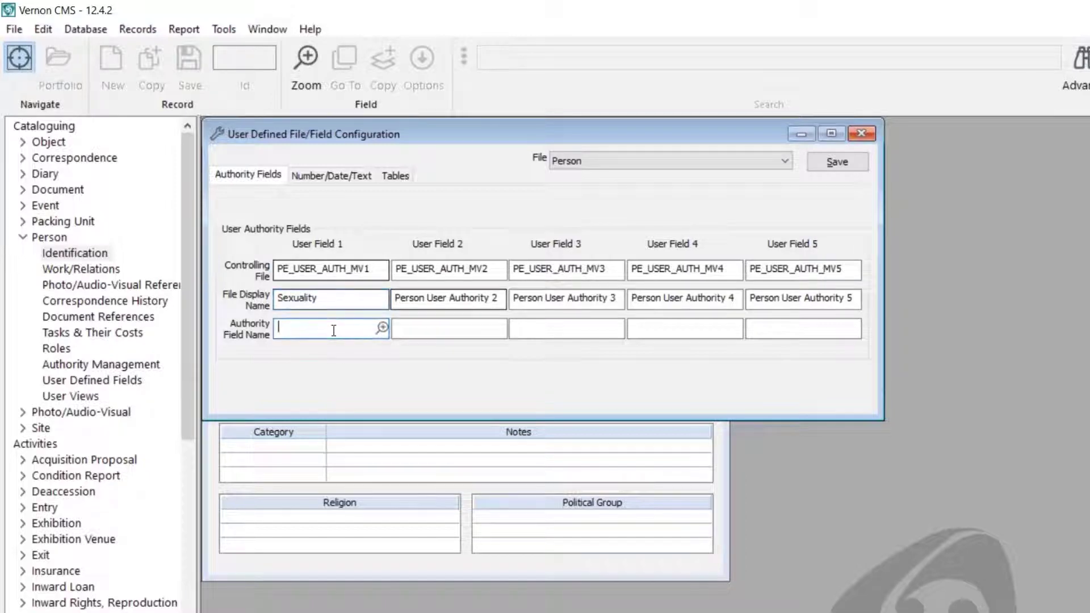
text(Sexuality)
click(423, 334)
Name the Person file's first user defined text field Pronouns and save the configuration
click(336, 174)
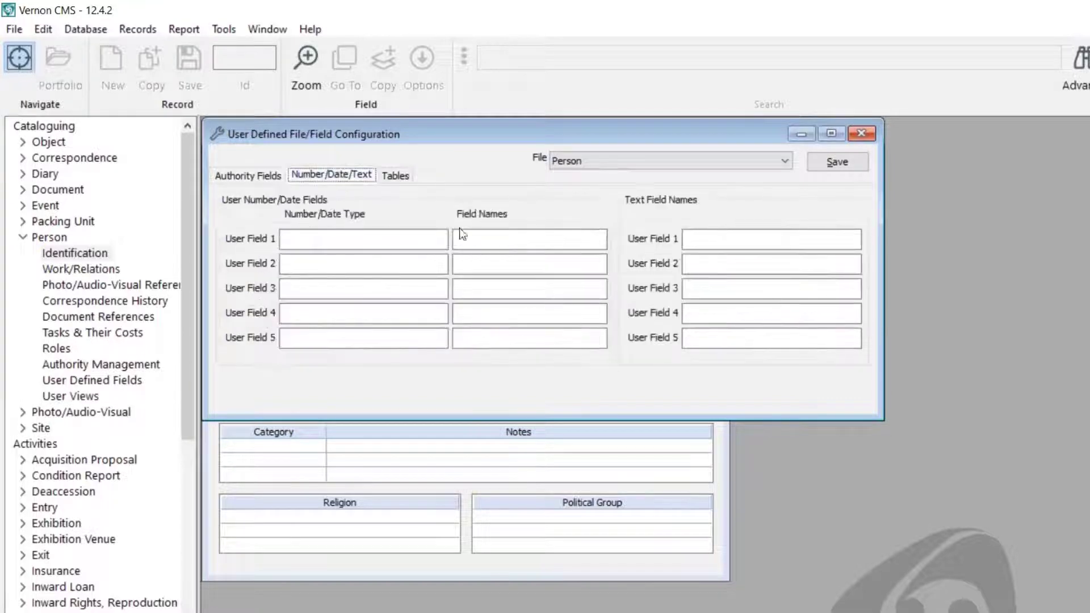
click(783, 237)
text(Pr)
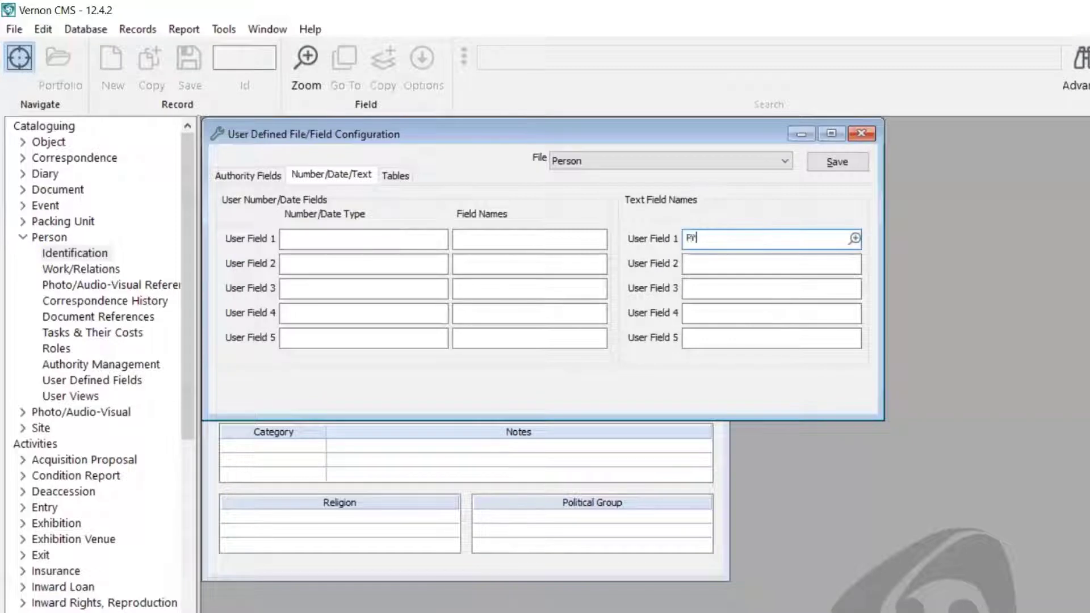
text(onouns)
click(854, 165)
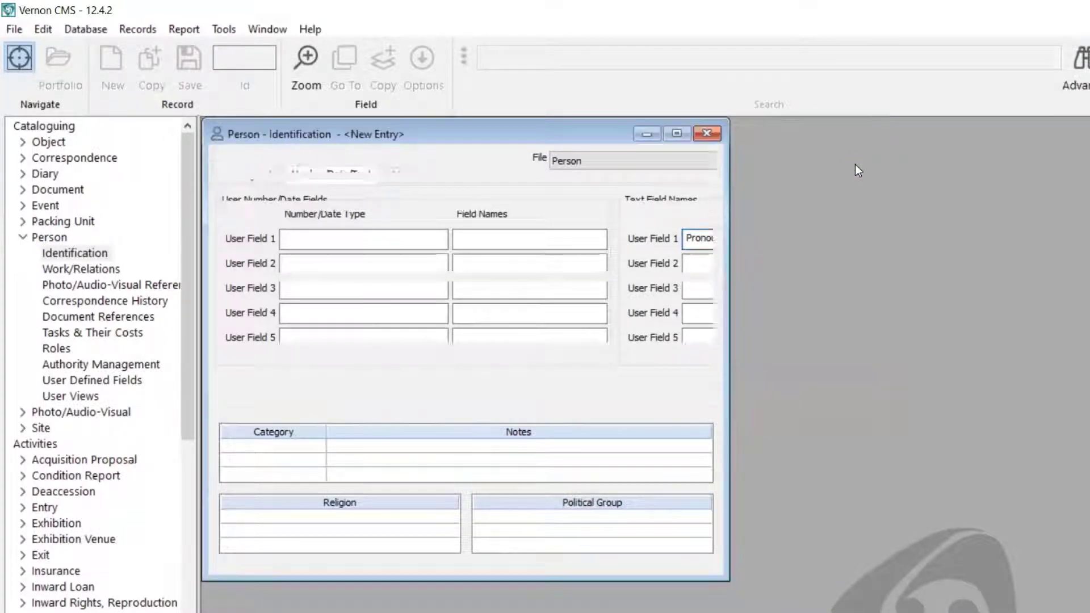
Check the person record's user defined authority and text fields, close them and look at the Category table in the Identification window
click(87, 382)
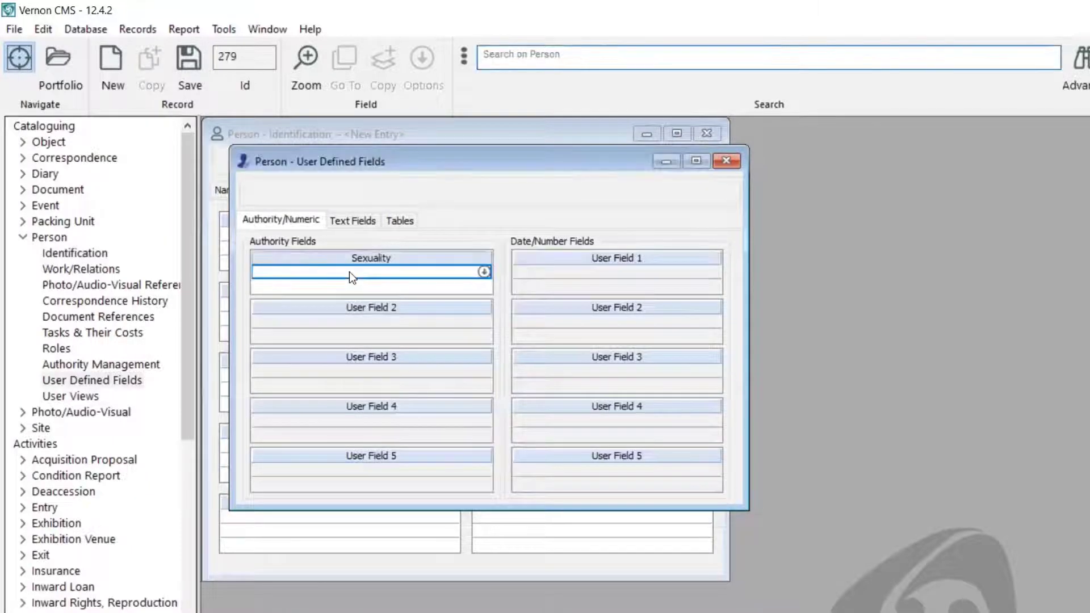
click(351, 221)
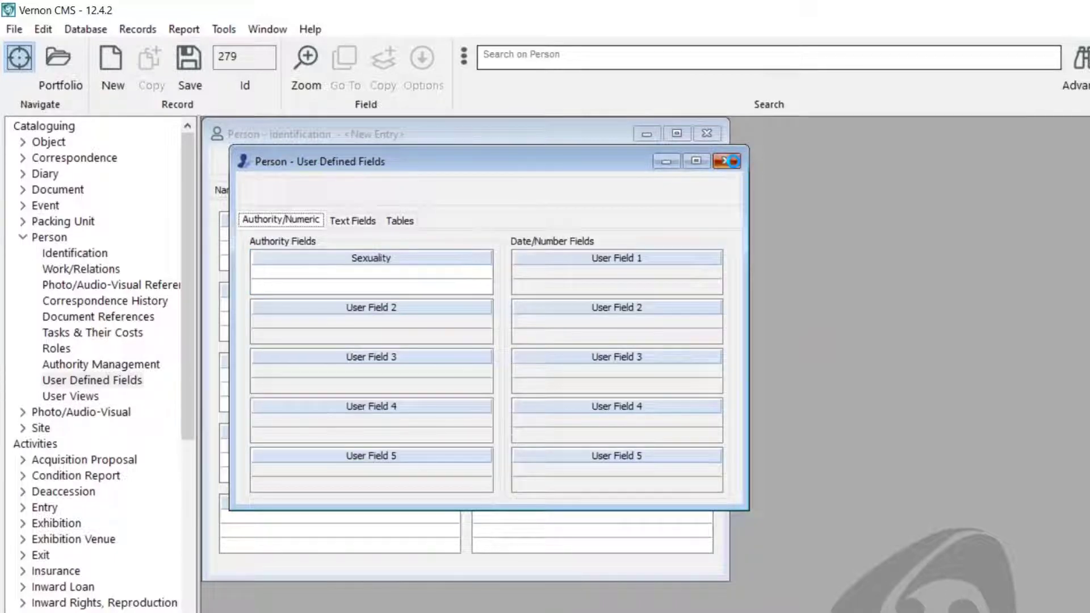
click(726, 162)
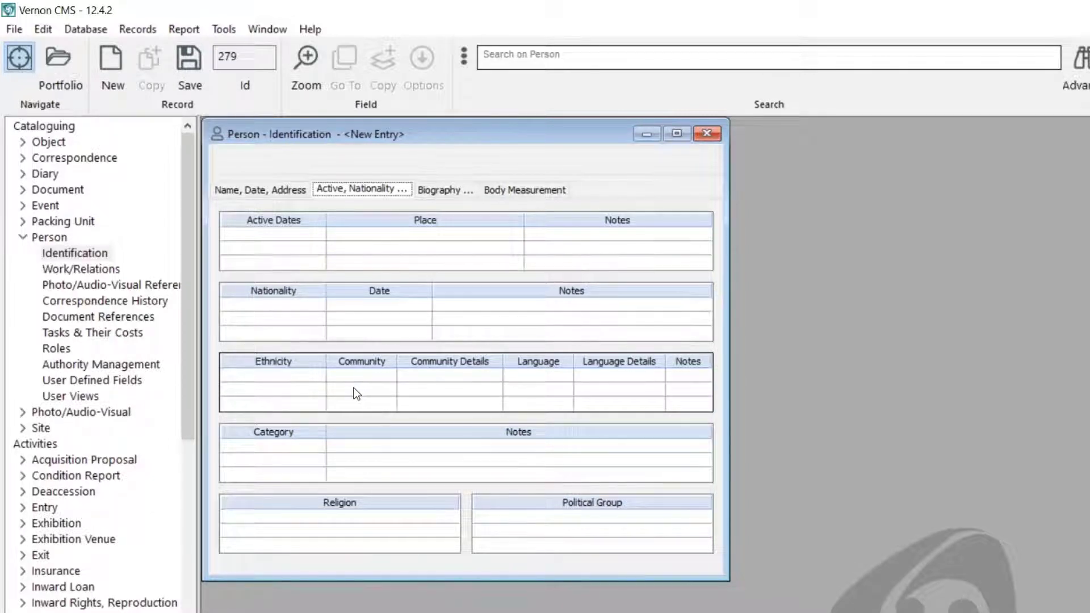
click(260, 464)
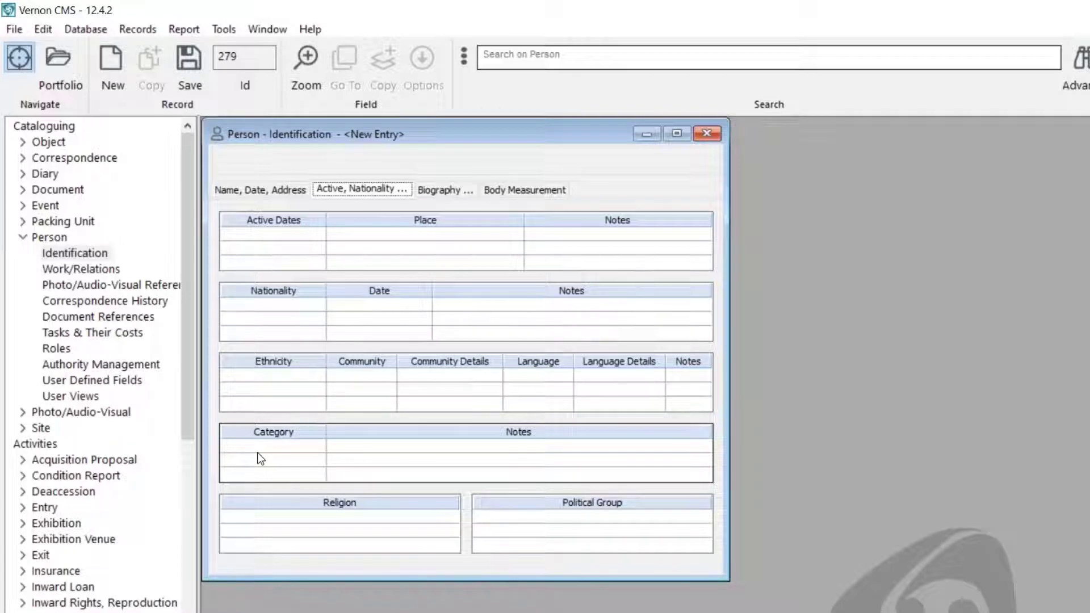
Look over the person record's active dates and biography fields and close the Person file
click(290, 242)
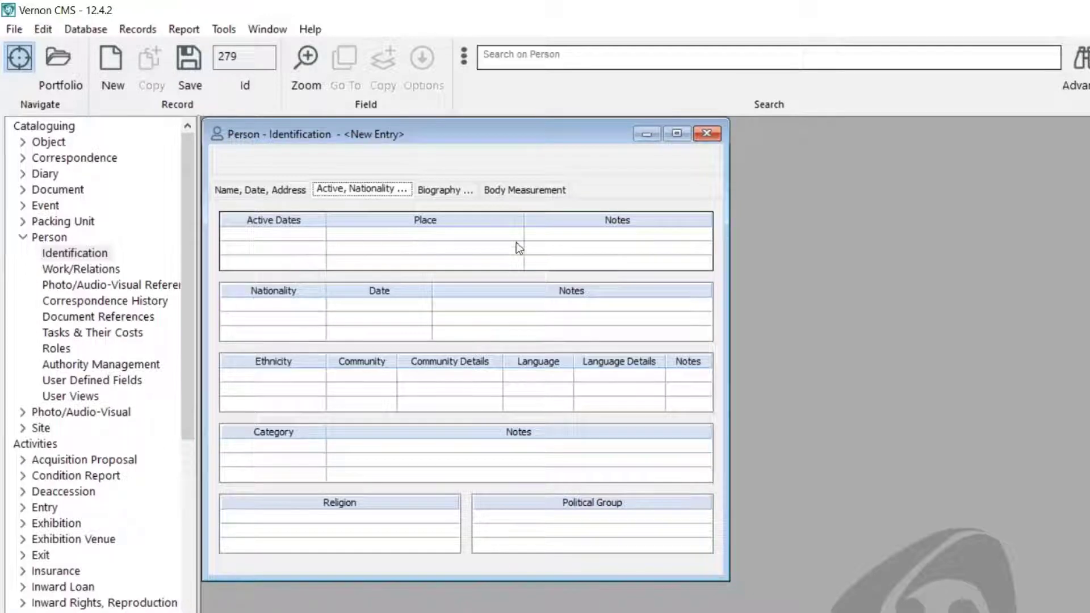
click(438, 191)
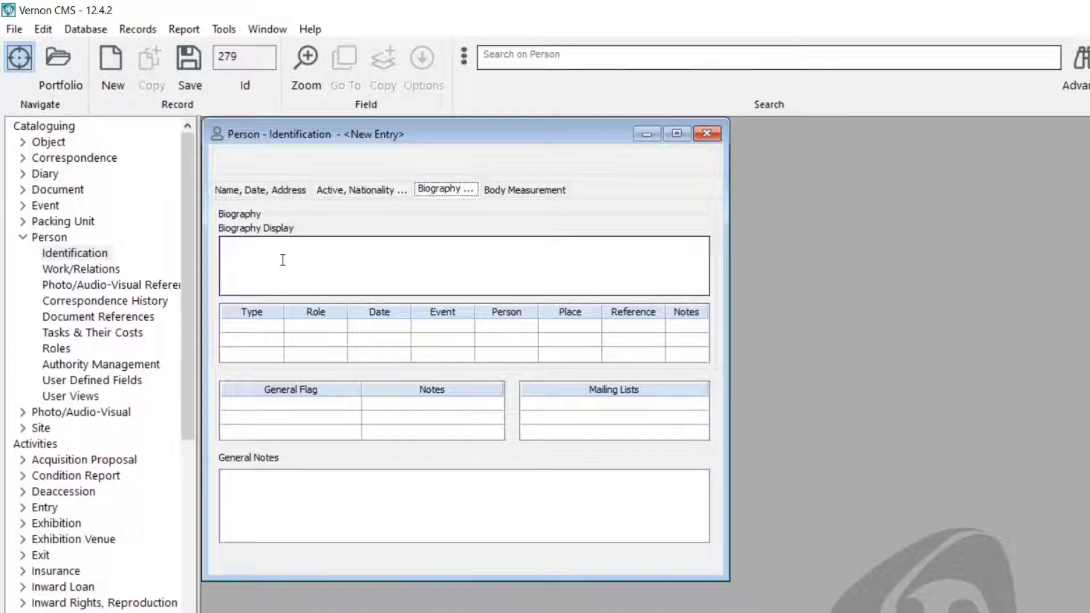
click(706, 134)
double_click(40, 238)
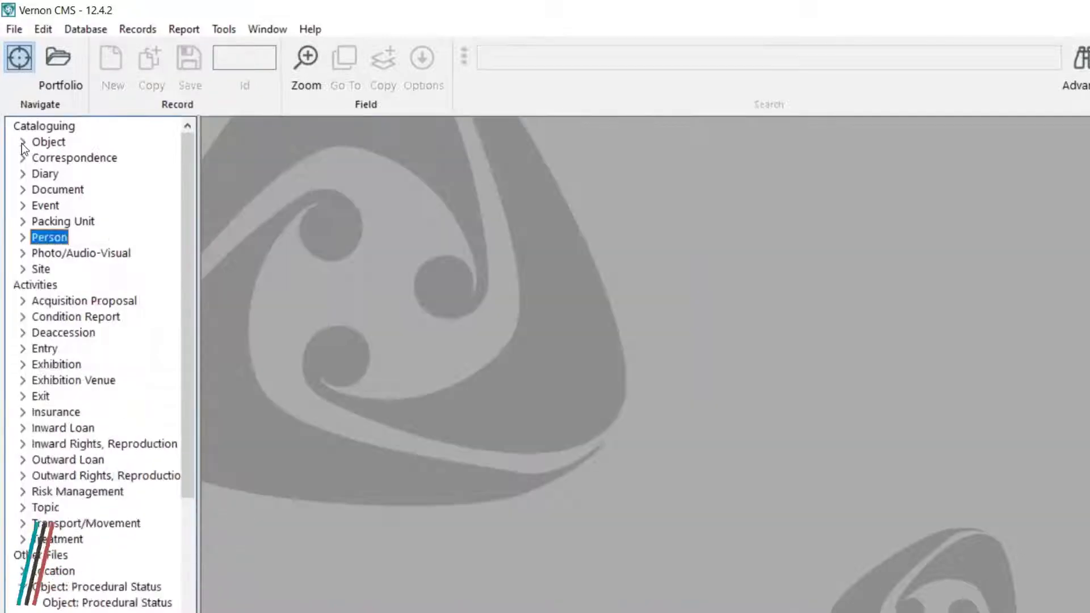
Examine the Object file's Research & Attribution fields for research remarks, attribution remarks and attribution type, and close the file
click(22, 143)
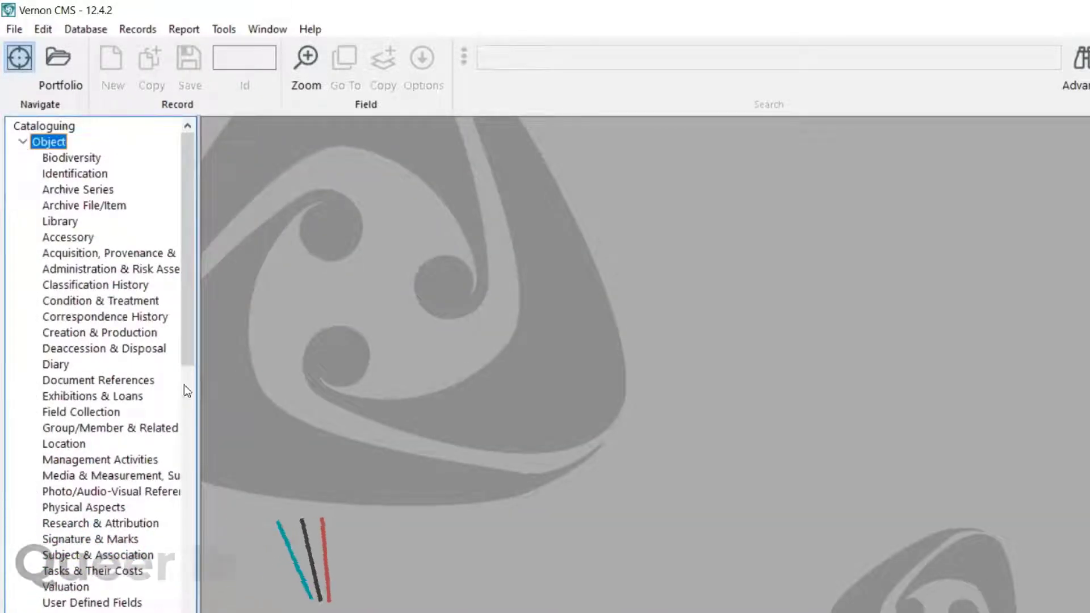
click(145, 526)
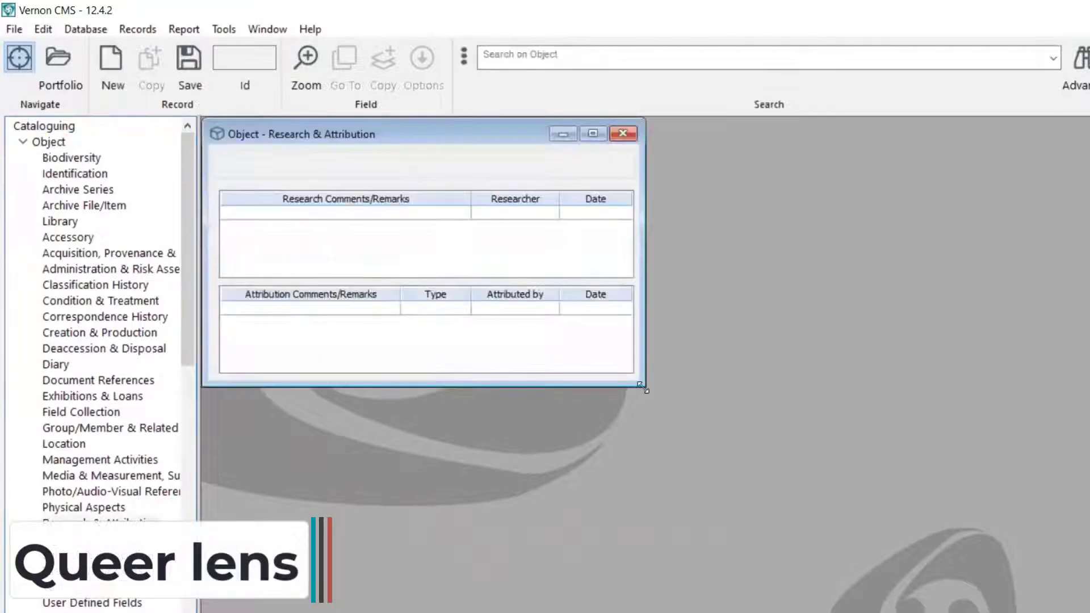
drag(643, 388, 782, 461)
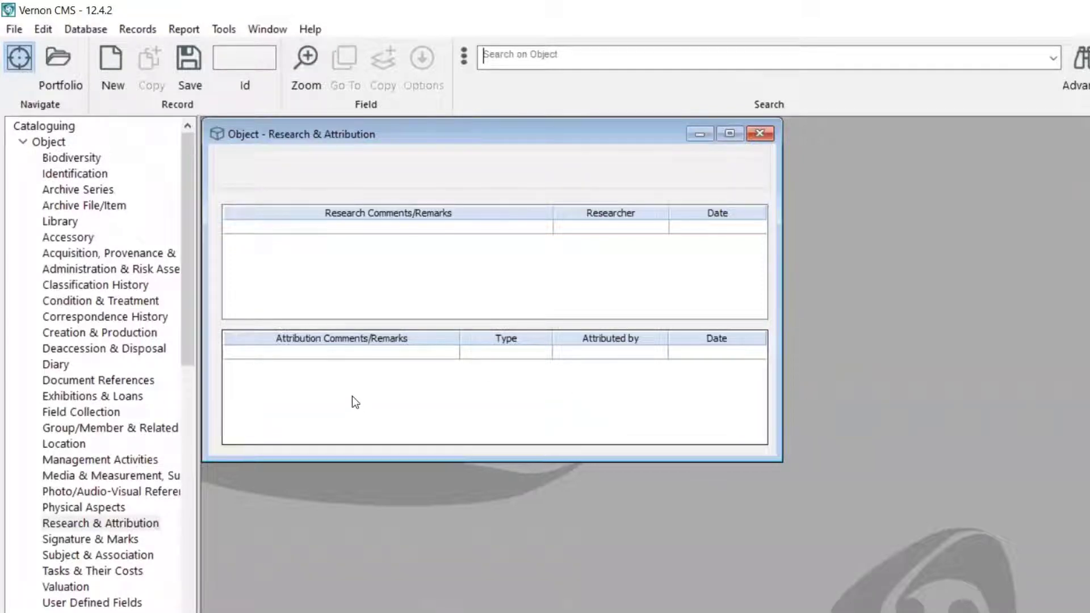
click(449, 230)
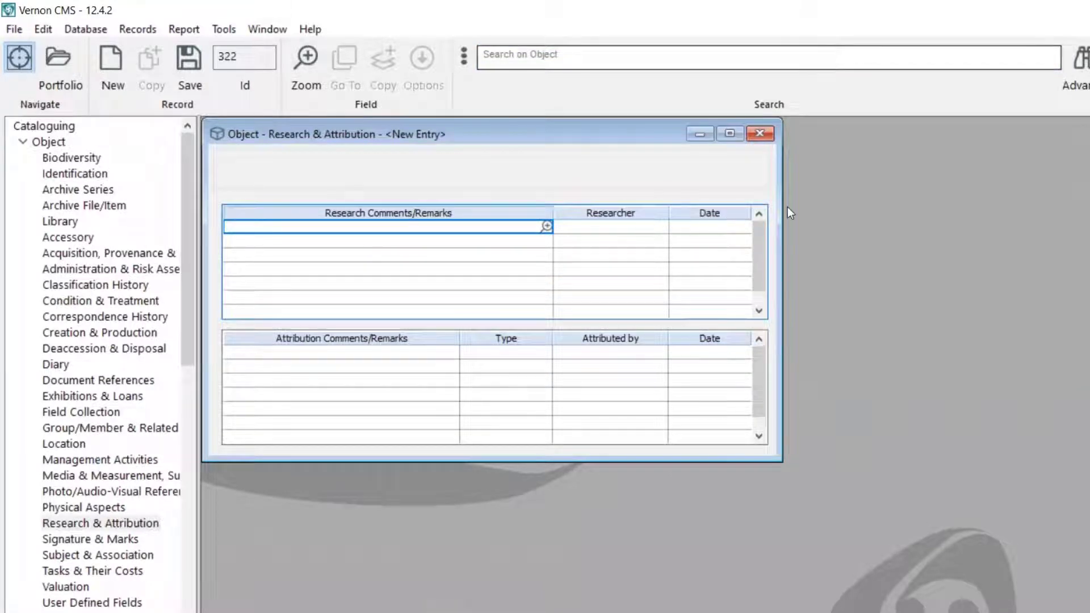
click(417, 359)
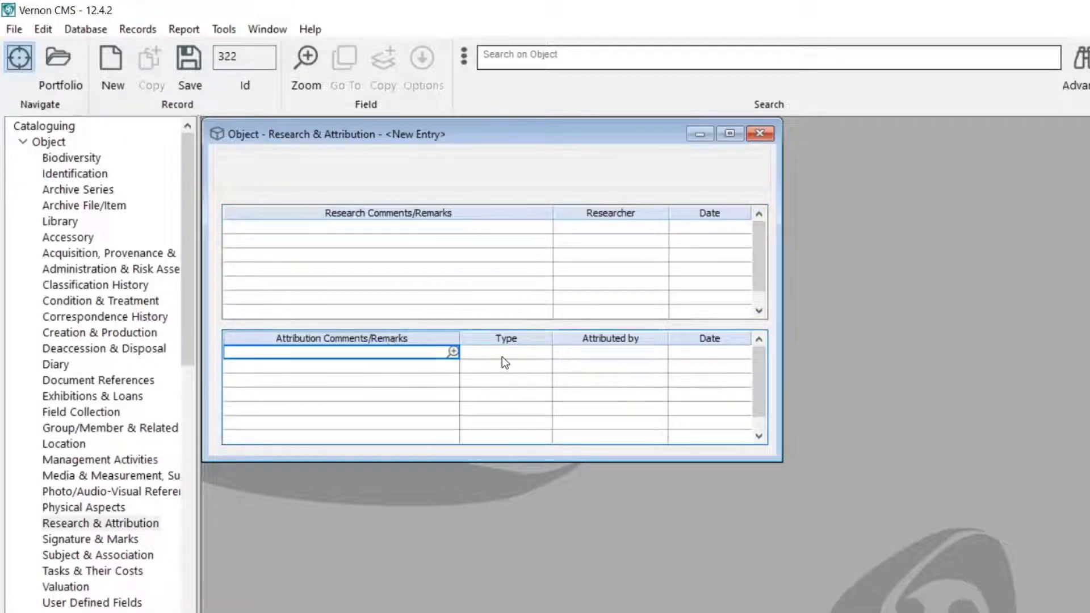
click(528, 356)
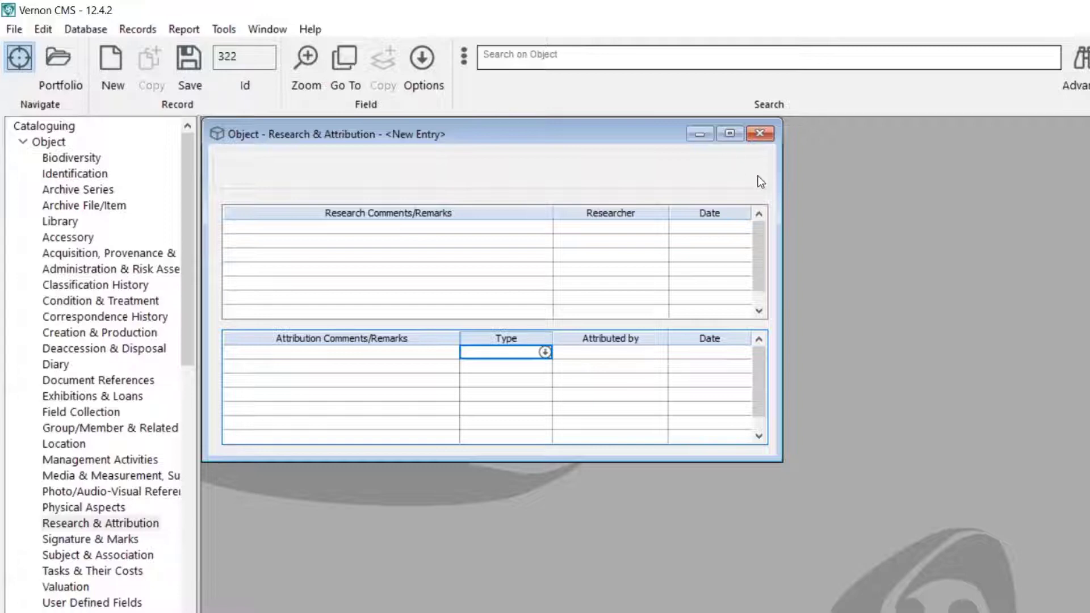
click(764, 135)
click(24, 143)
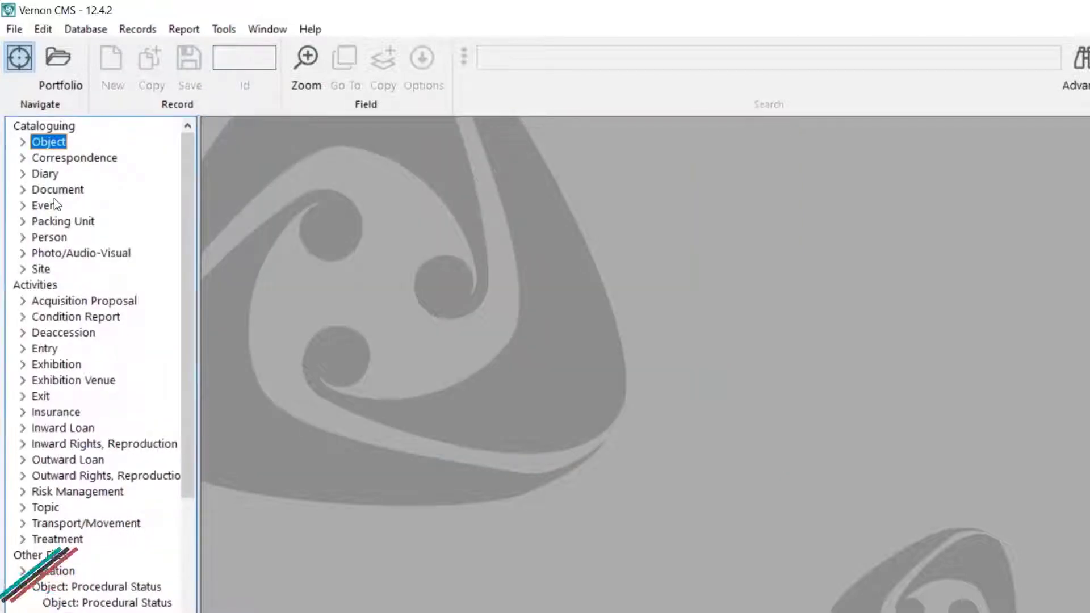
Search the Event file's Identification records for pride
double_click(33, 206)
click(69, 220)
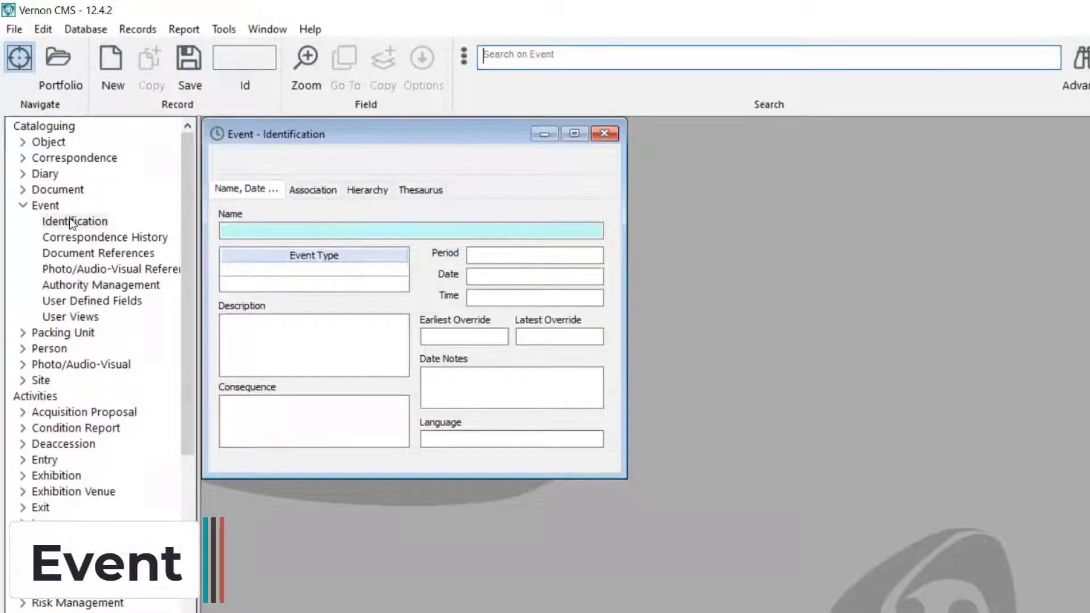
text(pride)
key(Return)
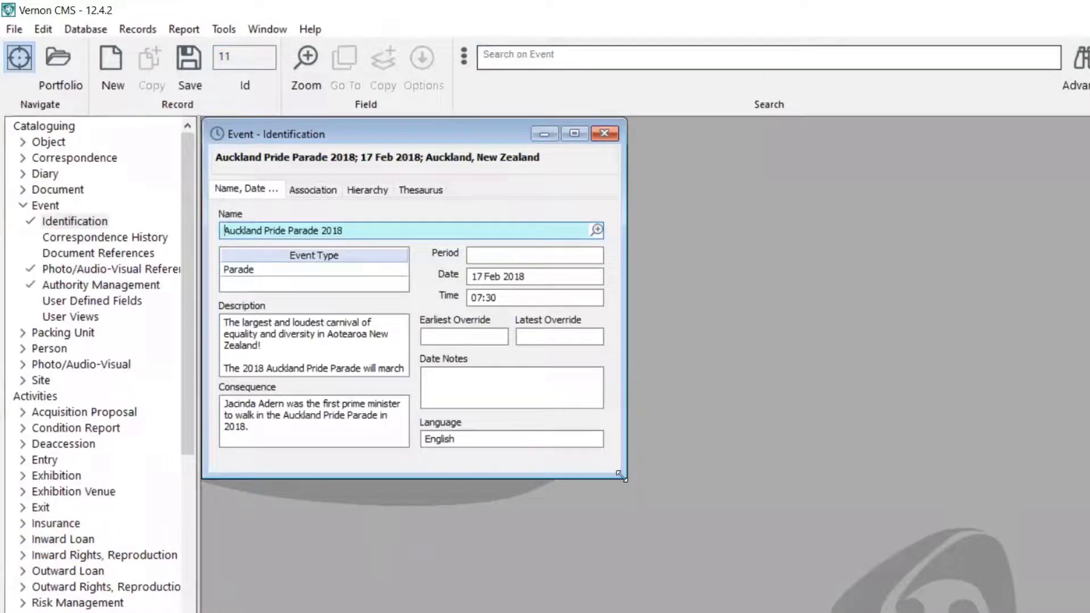
Review the Auckland Pride Parade 2018 event's description, consequence and associations in an enlarged window, and close the Event file
drag(621, 476, 834, 525)
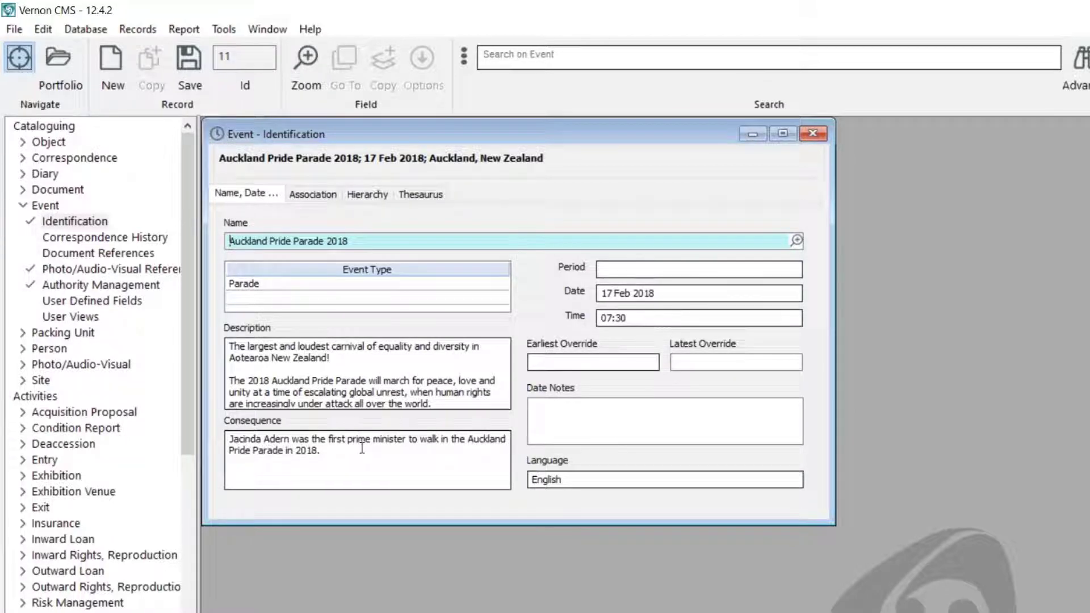
click(328, 193)
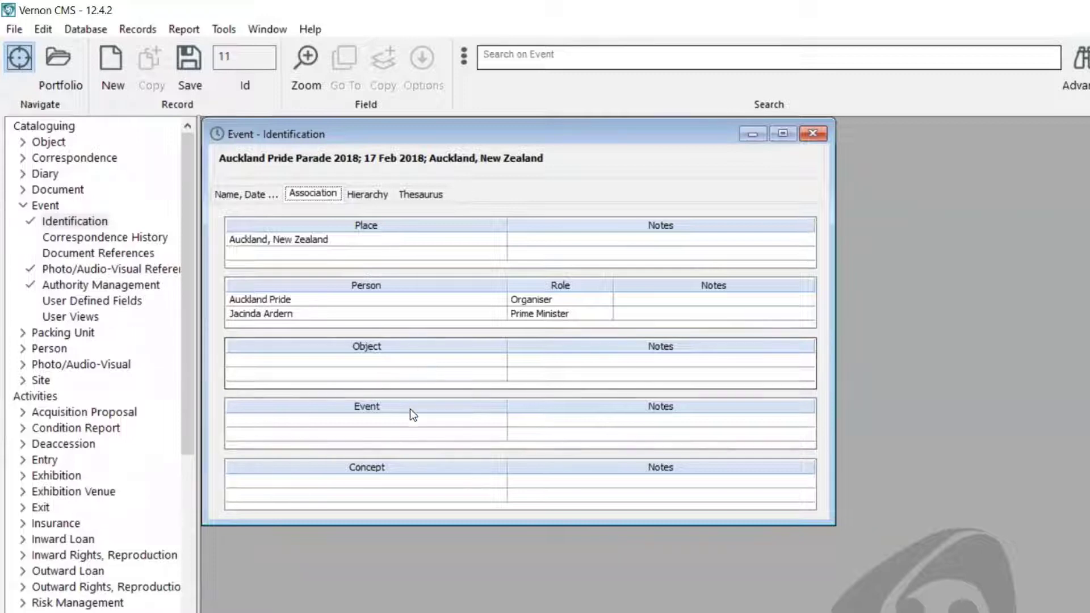
click(246, 194)
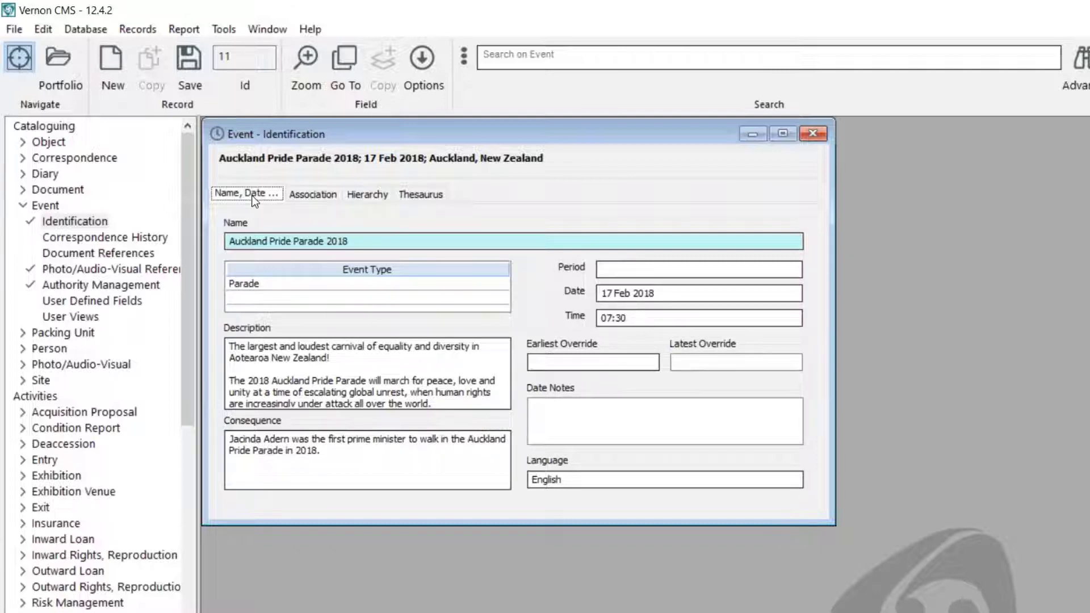
click(812, 133)
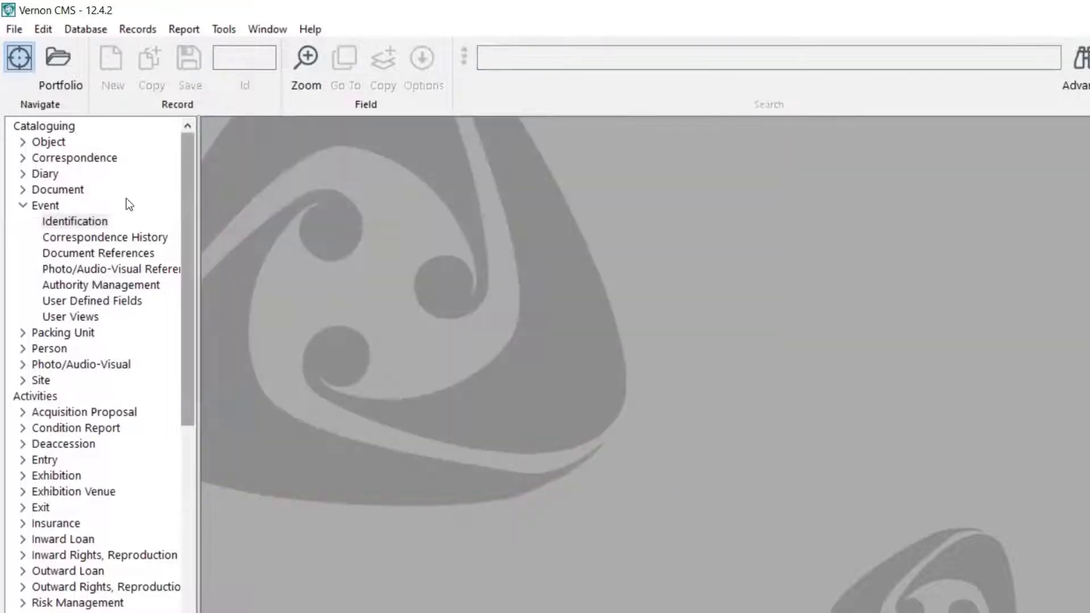
click(28, 202)
Show the Topic file's main entry window and its Subject & Association window side by side
scroll(179, 176, down, 4)
click(47, 333)
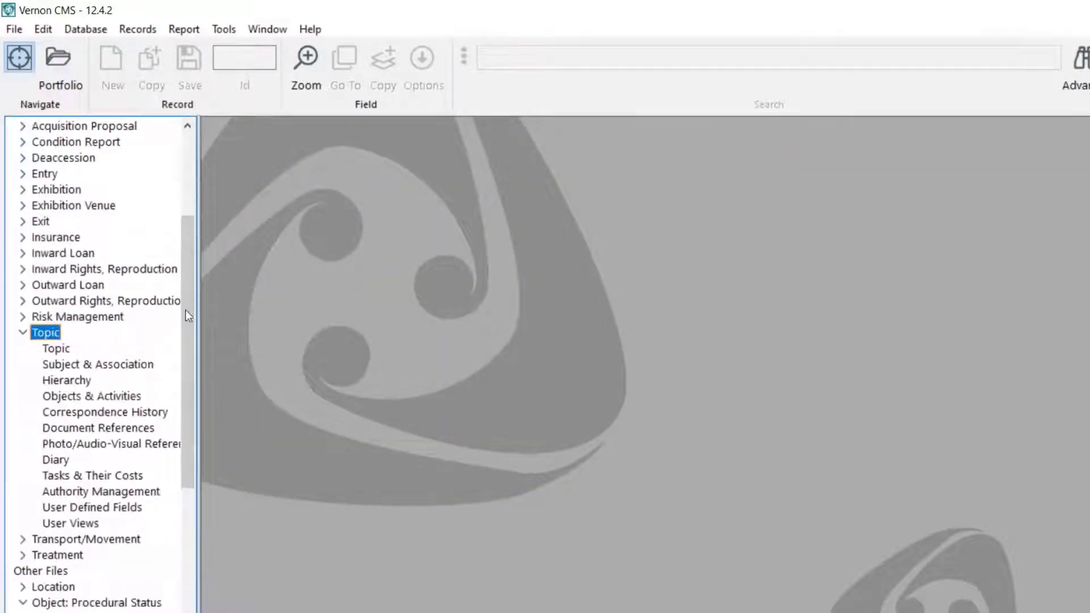
click(97, 364)
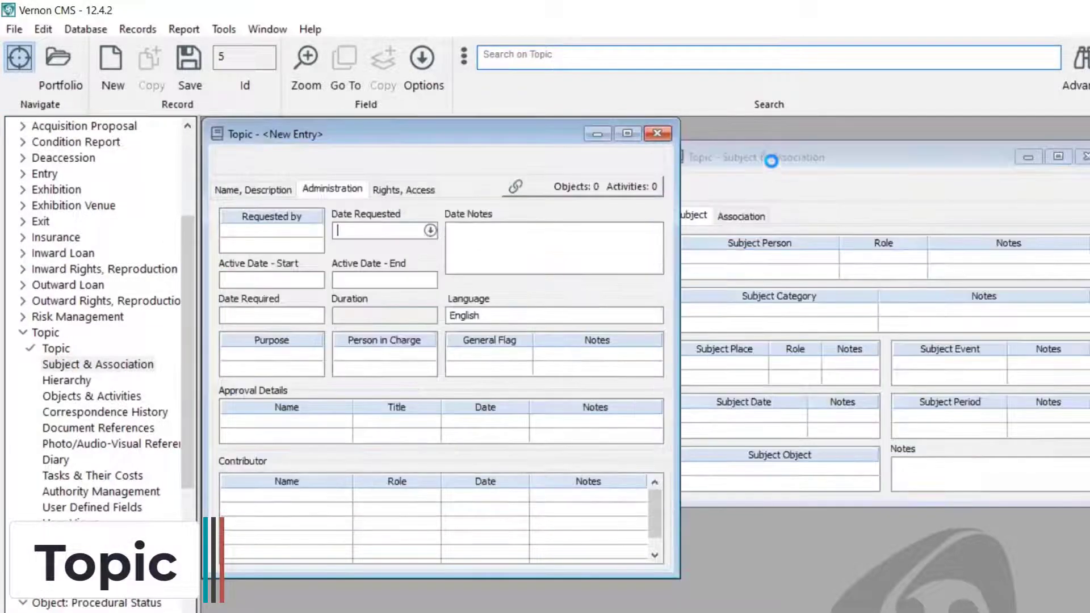
click(775, 158)
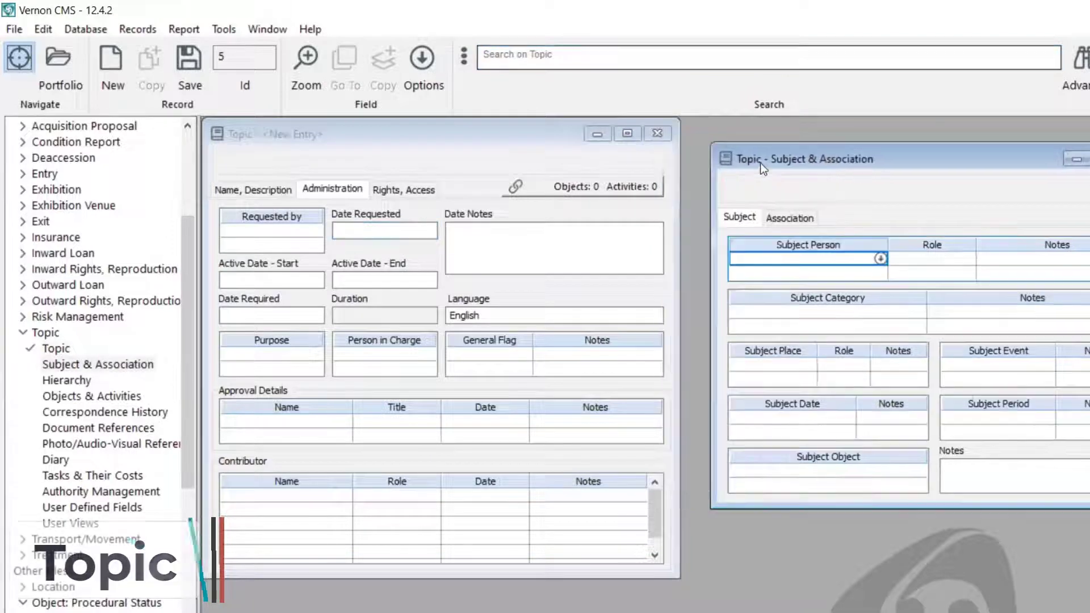
click(506, 135)
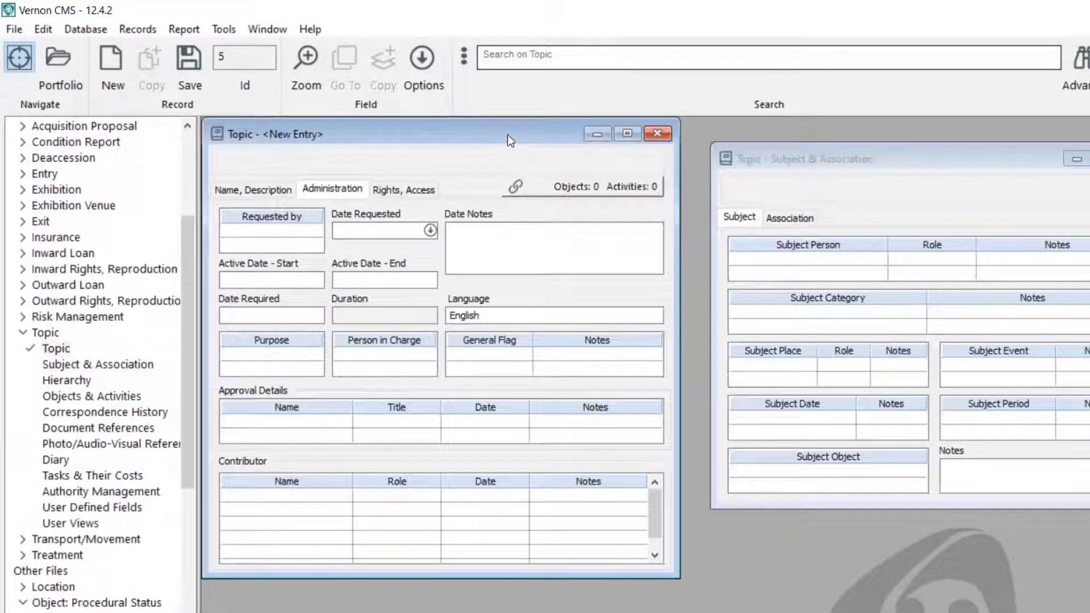
drag(512, 133, 517, 139)
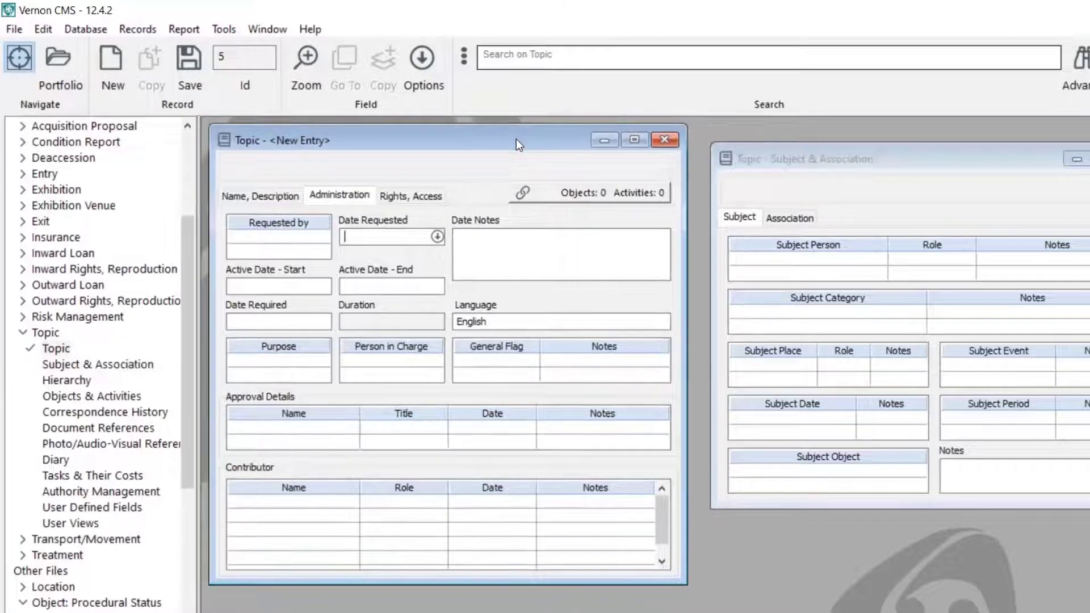
Examine the new topic entry's summary and description fields, and close the Topic file's windows and its section in the navigation tree
click(260, 195)
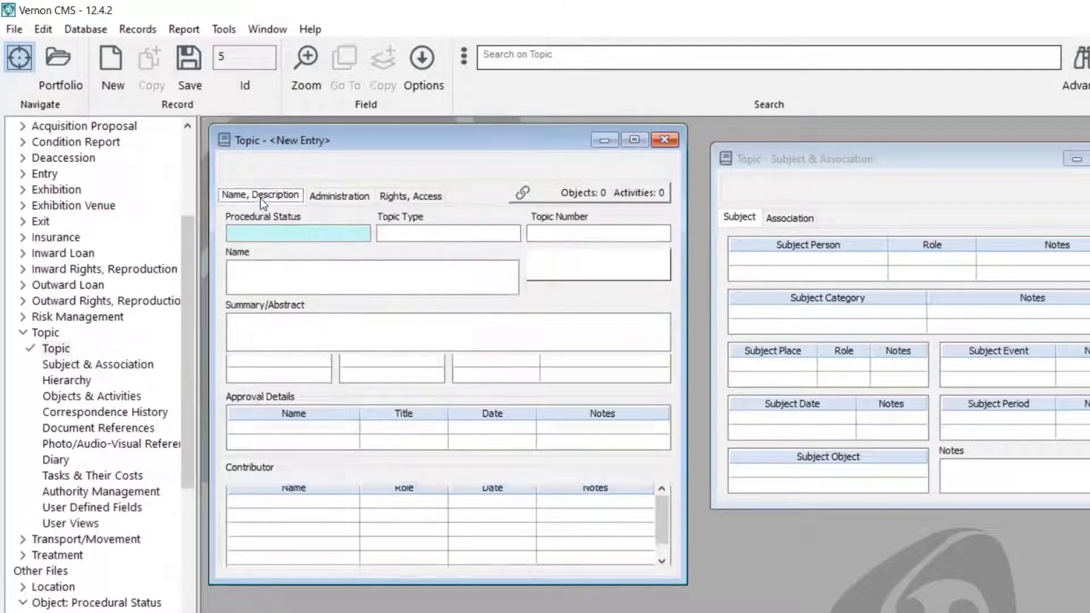
click(256, 337)
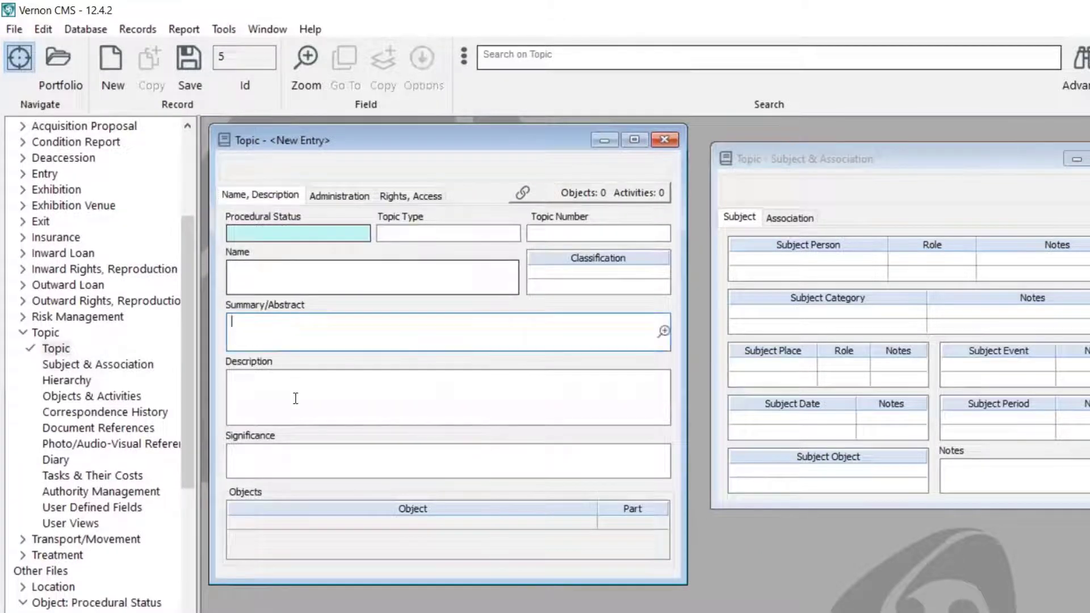
click(294, 396)
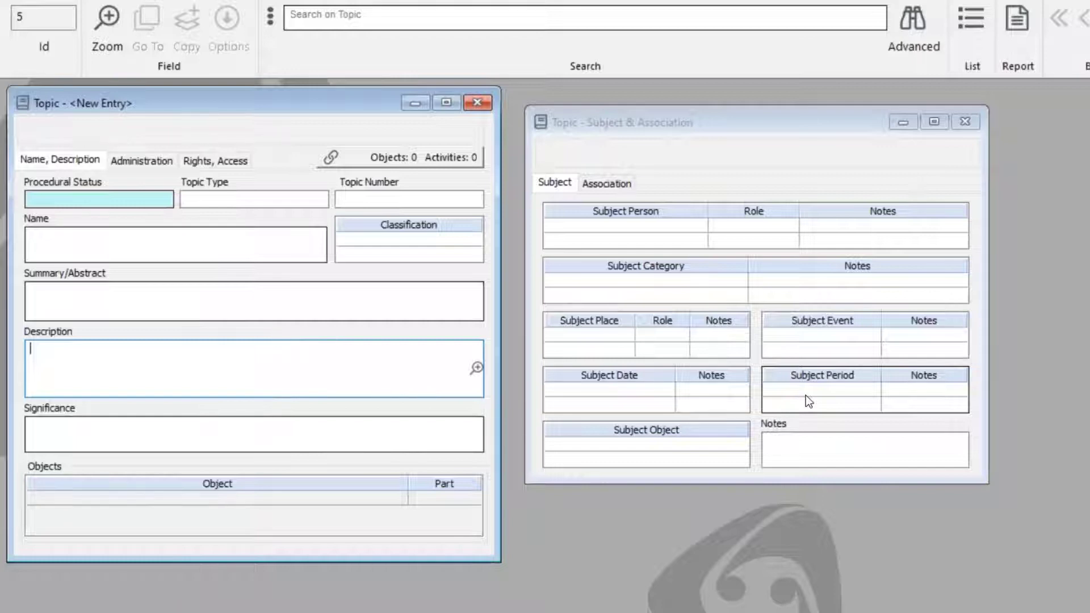
click(963, 123)
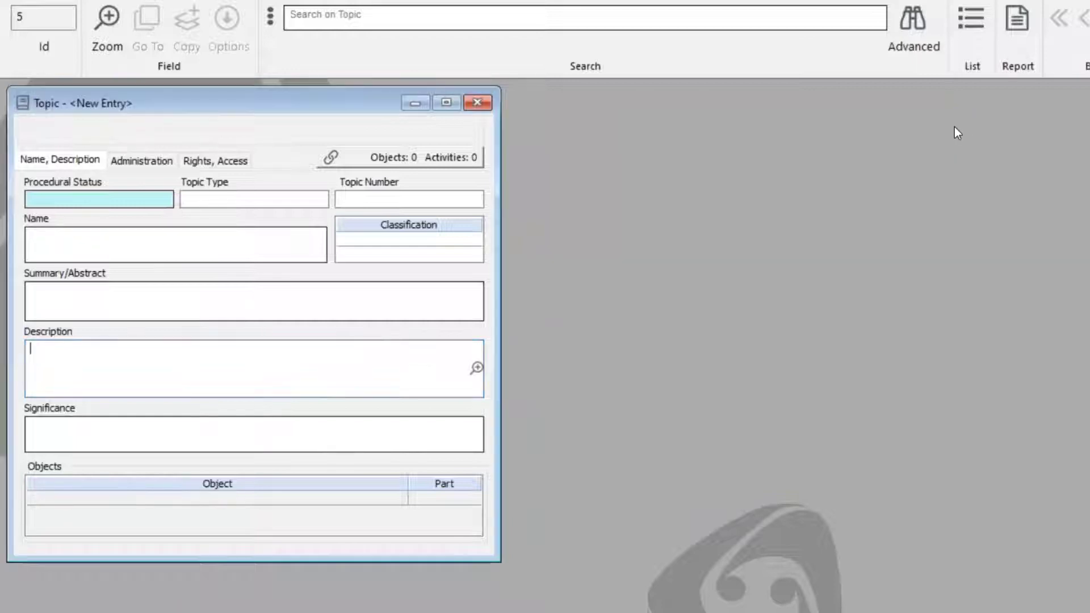
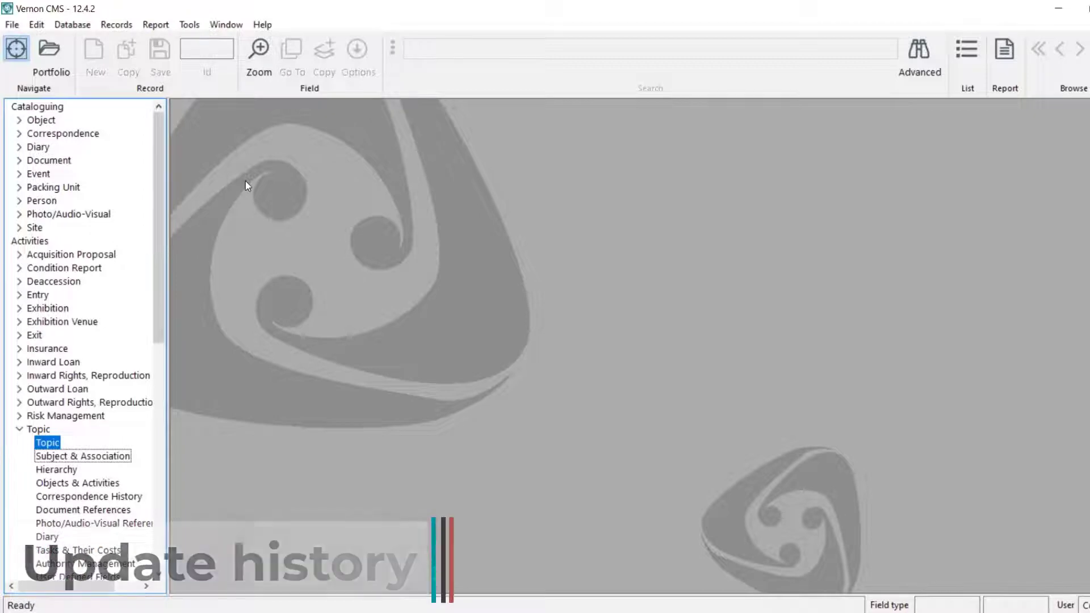
click(19, 430)
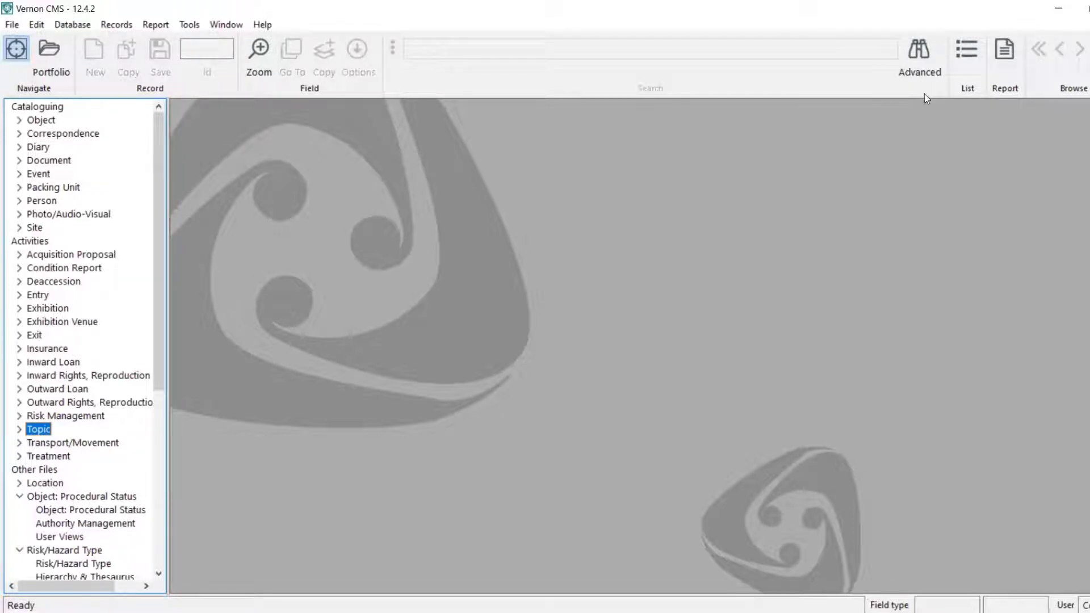
Start an advanced search on the Object file using the Update History search field
click(922, 57)
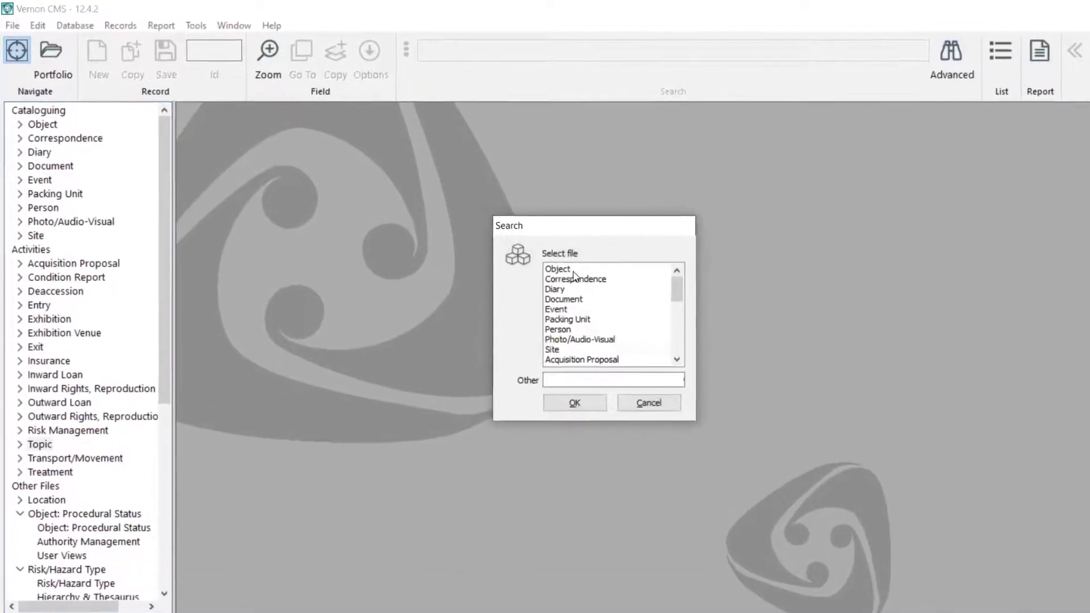
click(545, 261)
double_click(599, 287)
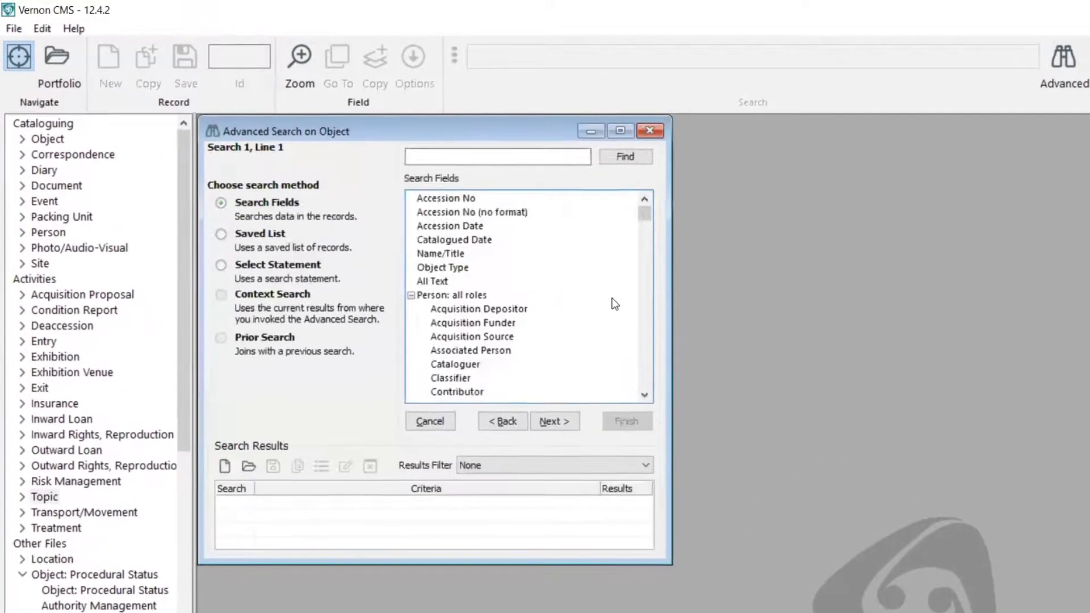
drag(660, 223, 663, 427)
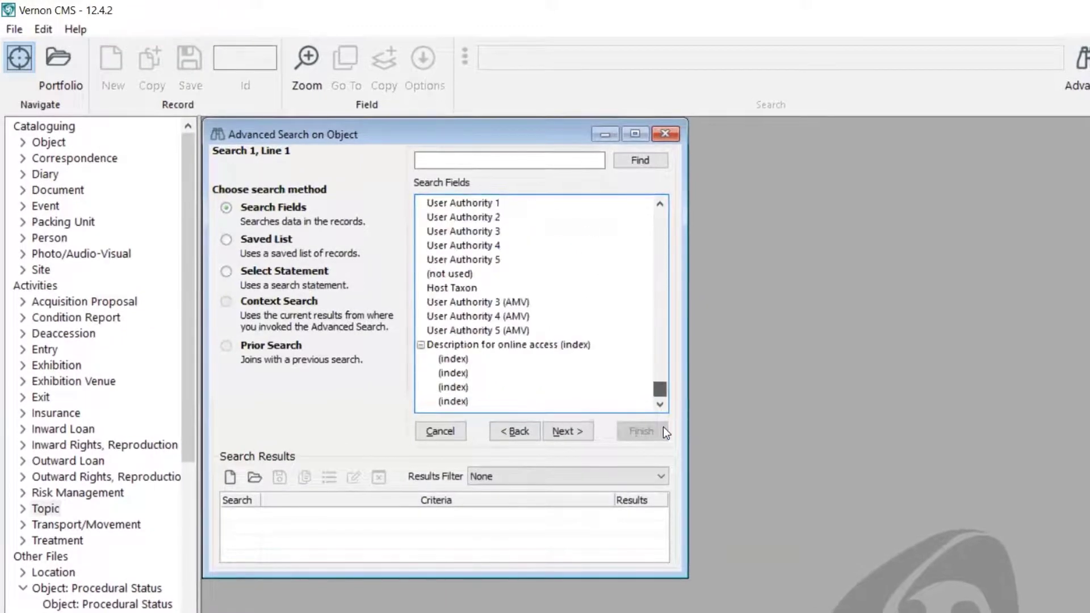
scroll(575, 331, up, 1)
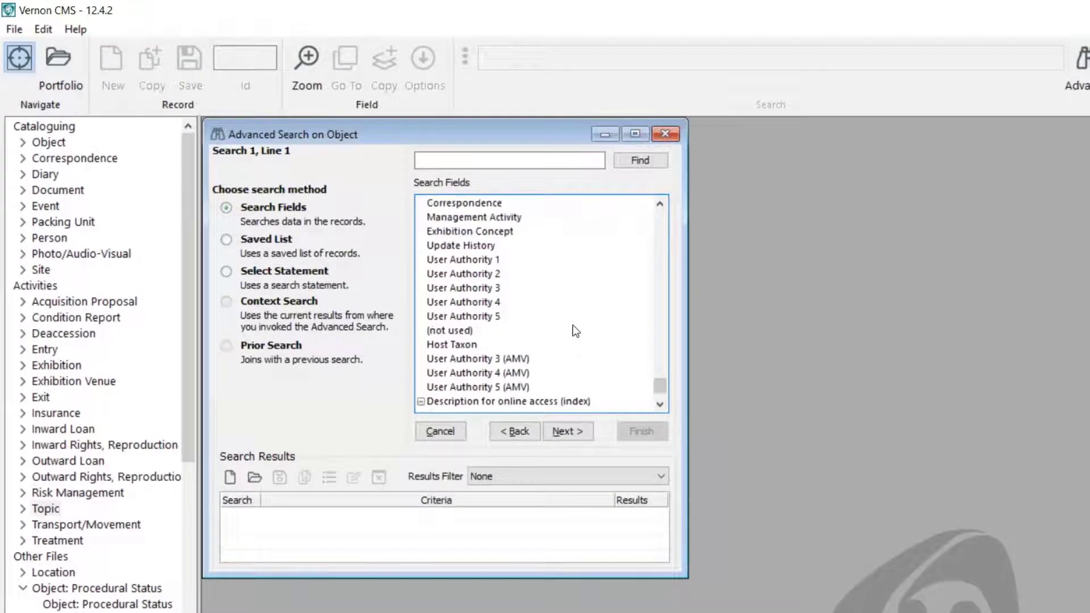
click(484, 248)
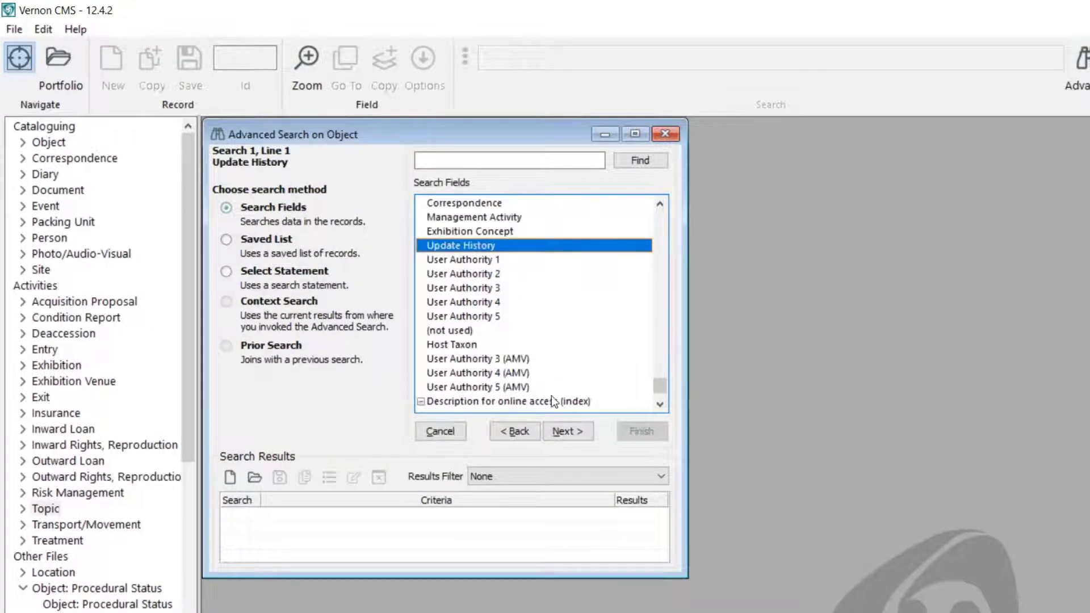
click(573, 436)
Search the update history for object records updated by the user COLLECT, and close the advanced search without saving
click(370, 203)
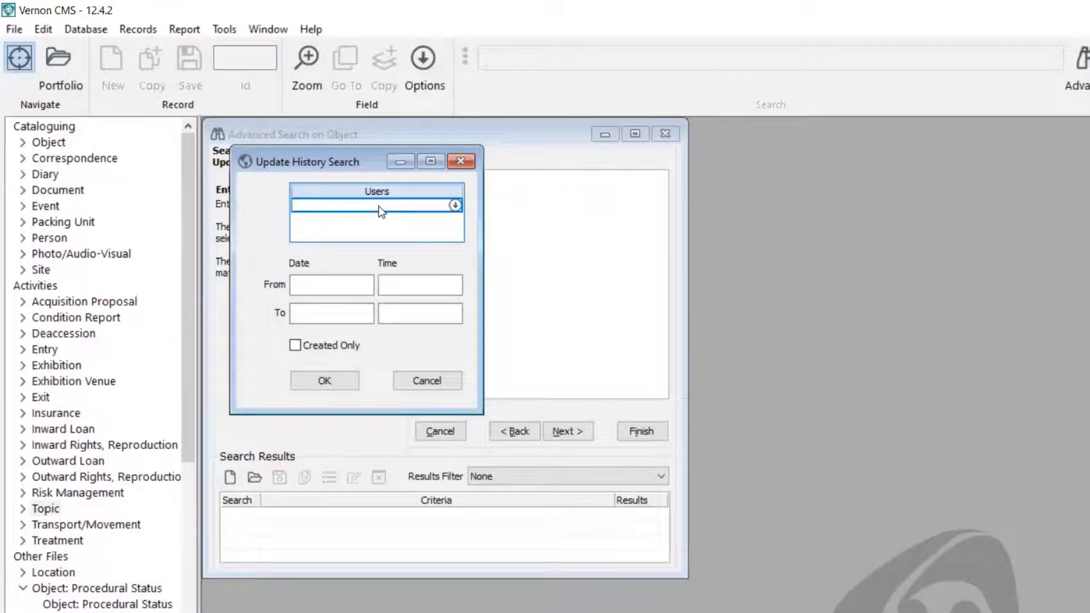
text(collect)
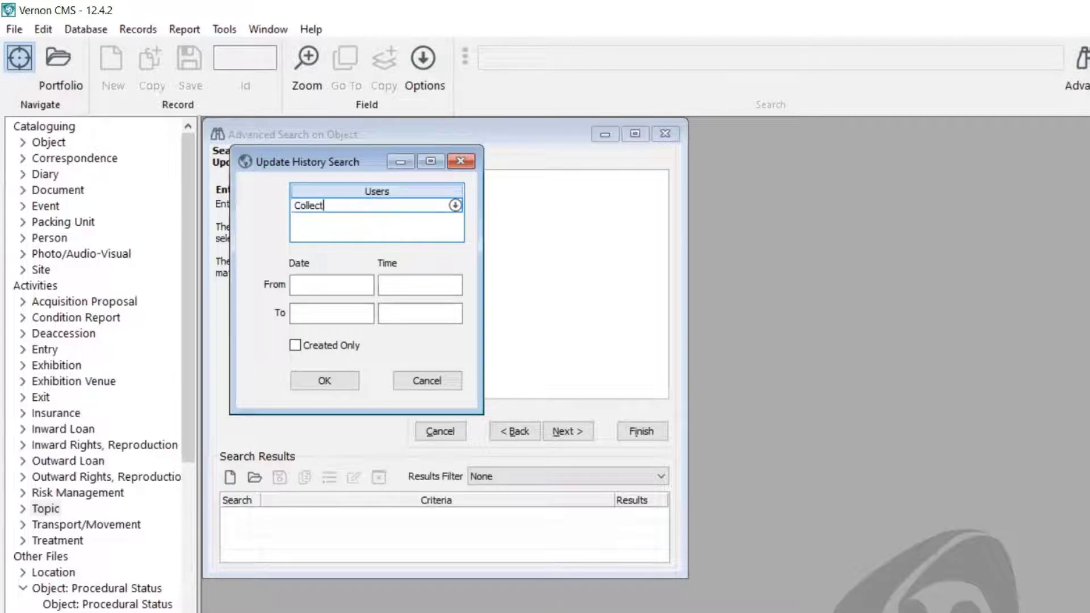
key(Return)
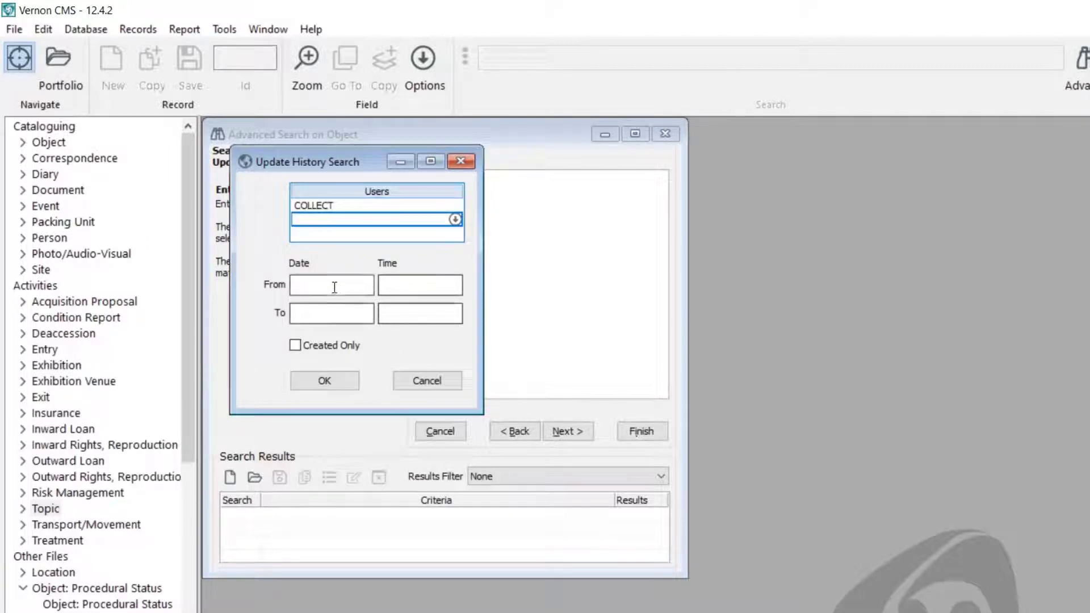
click(426, 289)
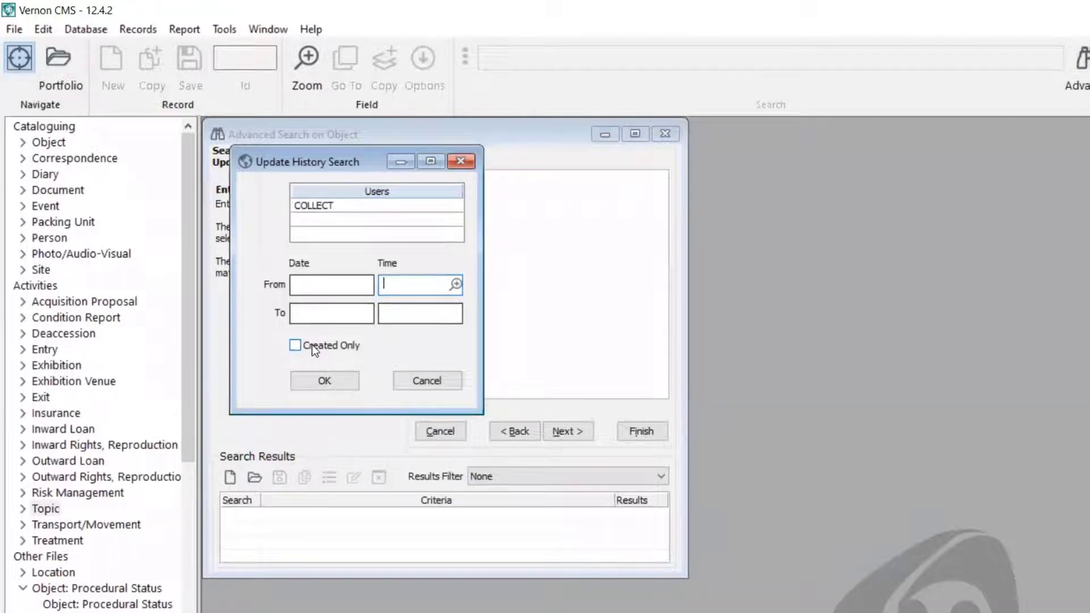
click(347, 383)
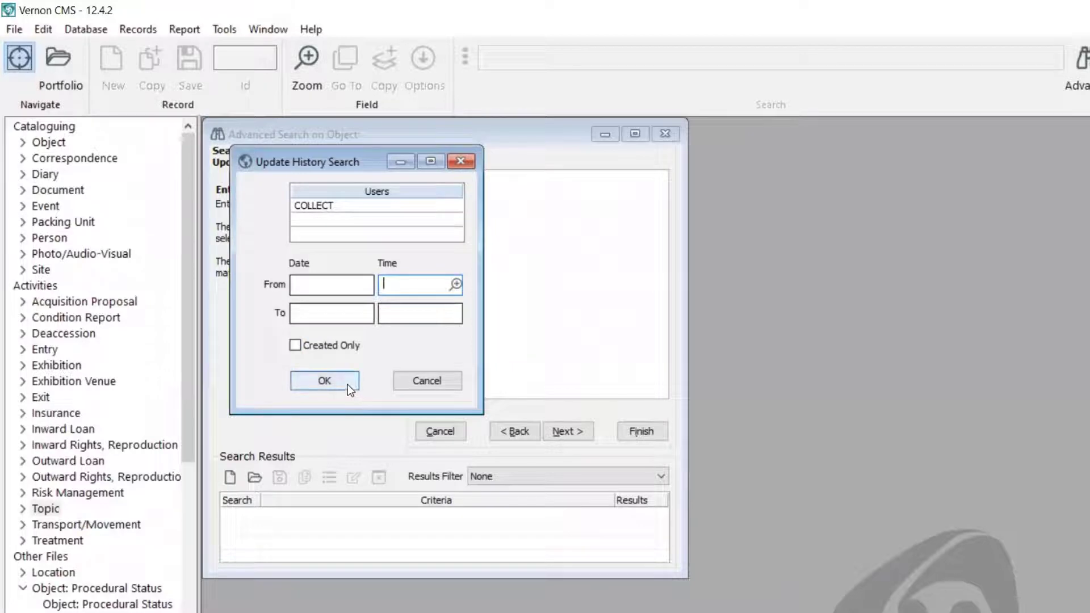
click(568, 433)
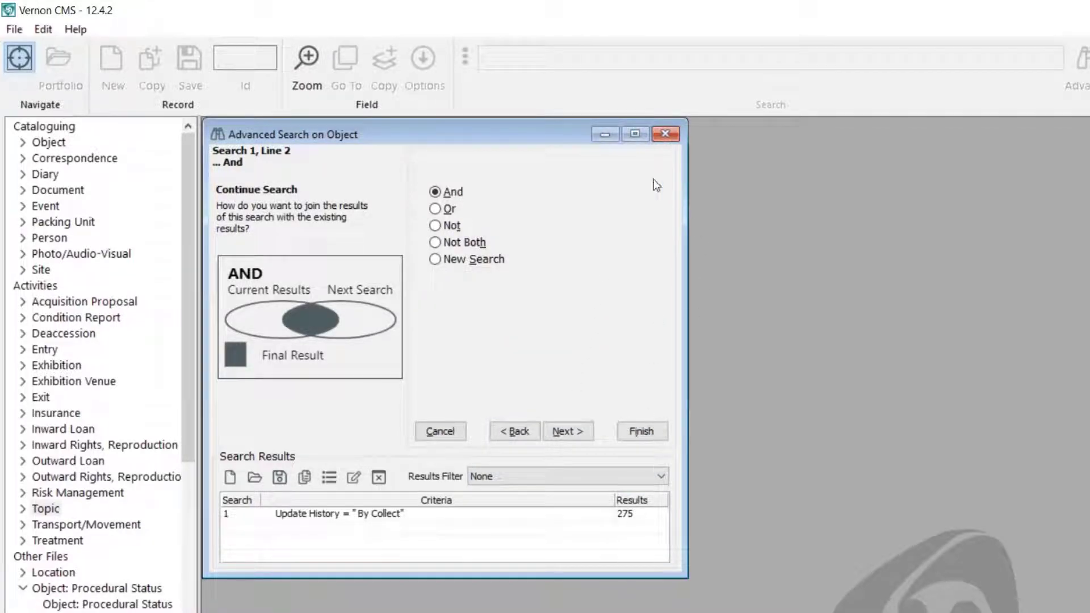
click(664, 135)
click(666, 399)
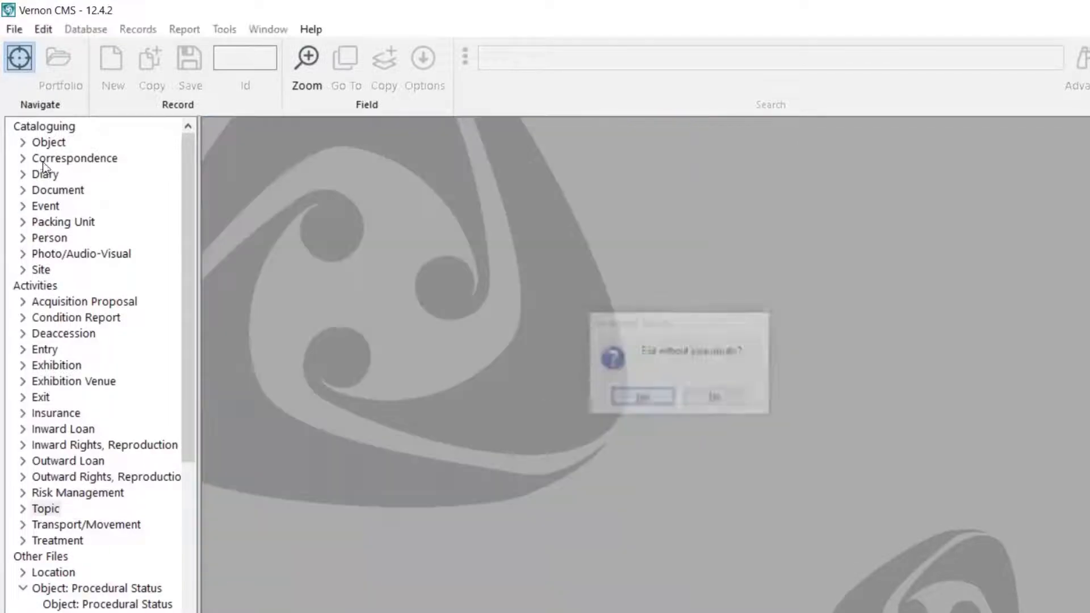
Find object 2011.1 in the Object file's Identification window and open its Administration & Risk Assessment window
double_click(50, 142)
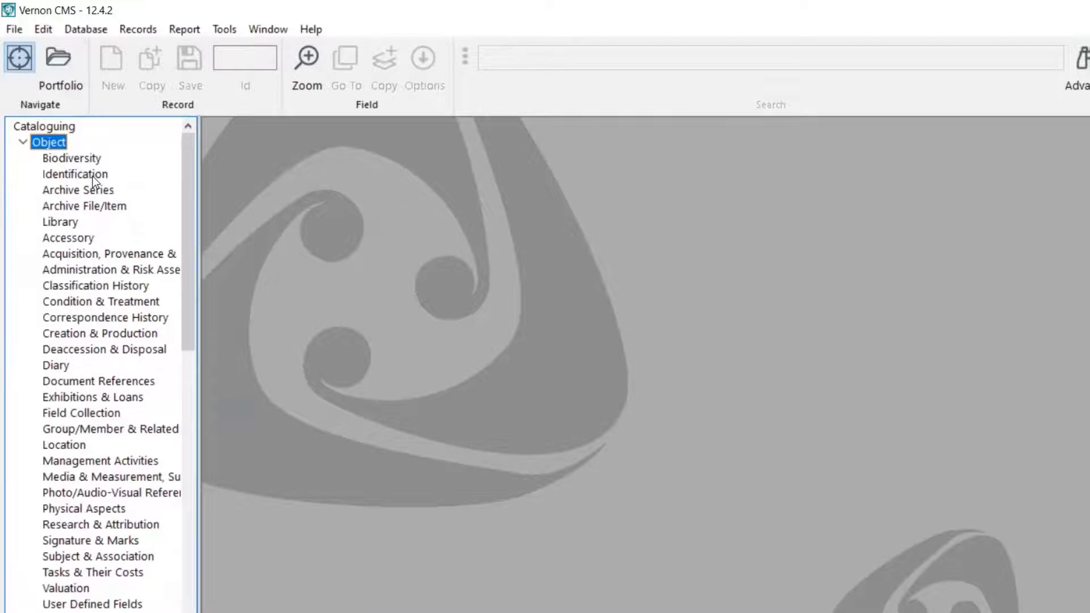
double_click(91, 175)
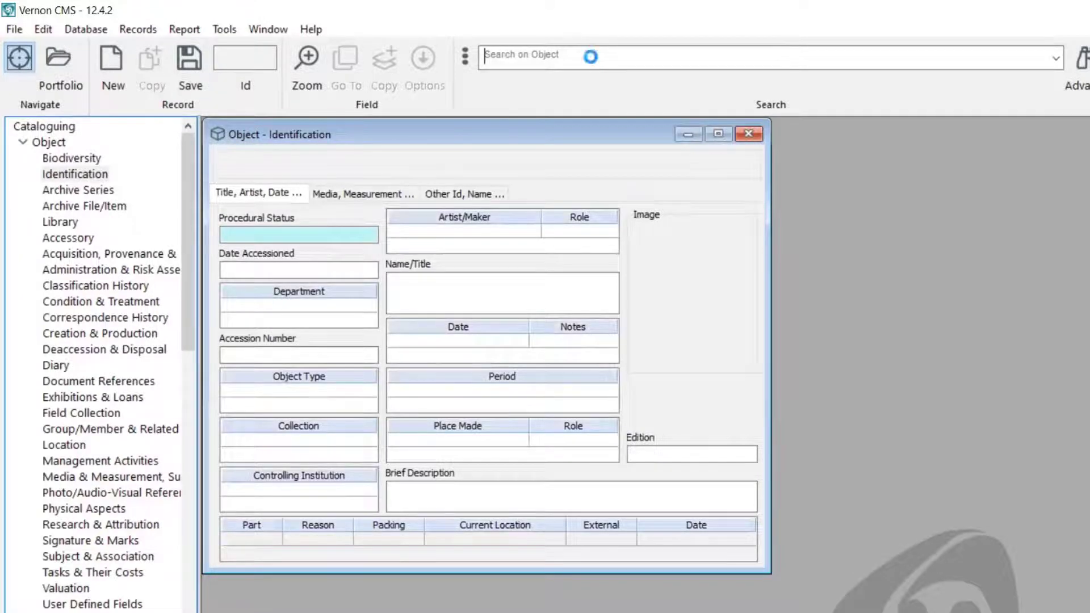
text(2011.1)
key(Return)
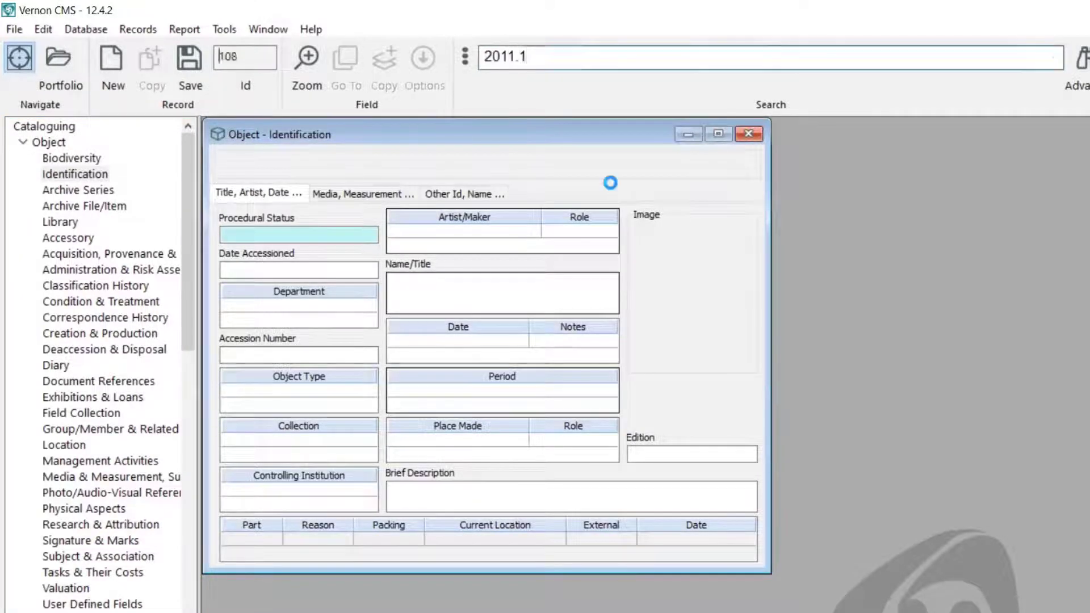
click(114, 271)
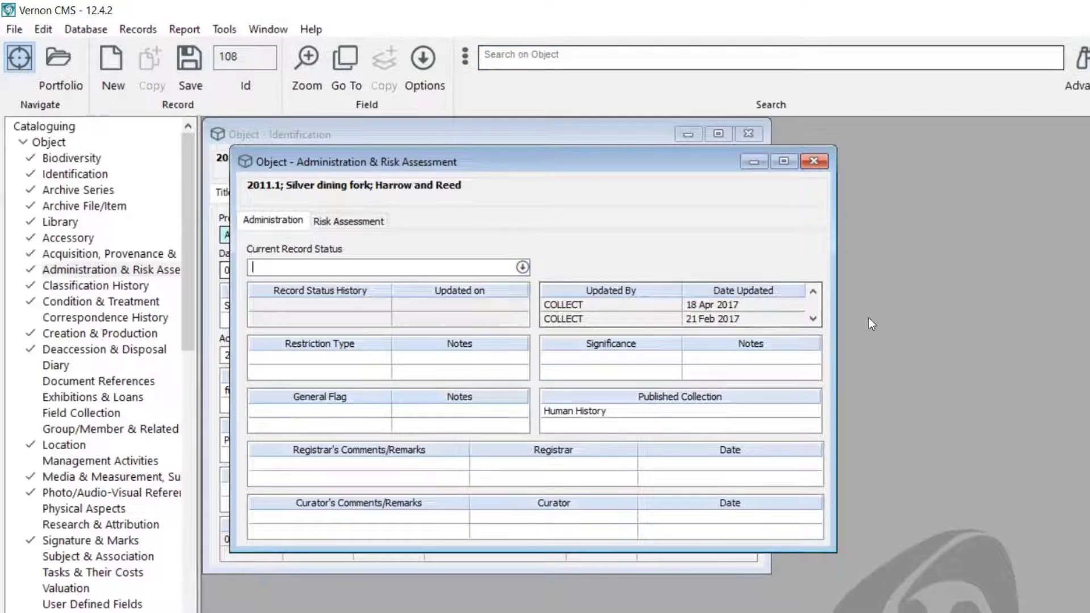
Review the fork record's full list of update users and dates, and close the Administration & Risk Assessment window
click(816, 321)
click(816, 321)
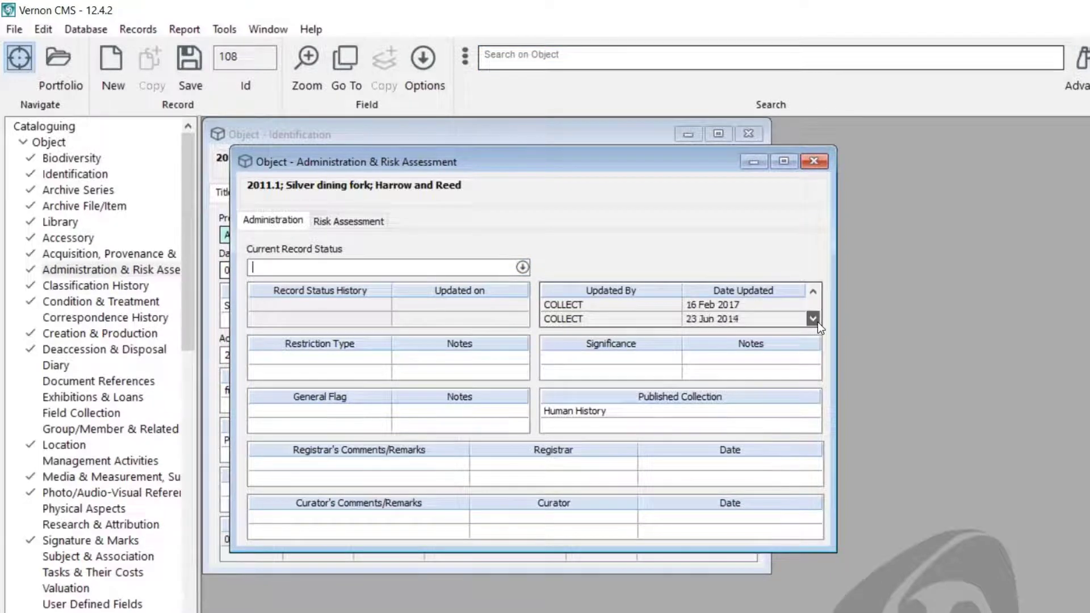
click(817, 321)
click(816, 320)
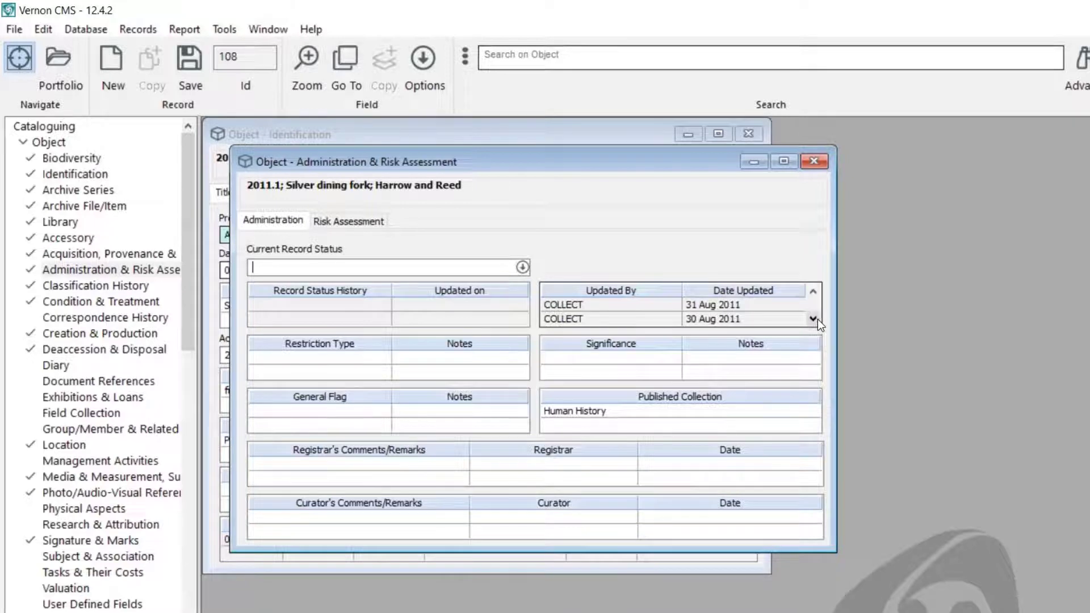
click(812, 291)
click(813, 292)
click(813, 292)
click(812, 292)
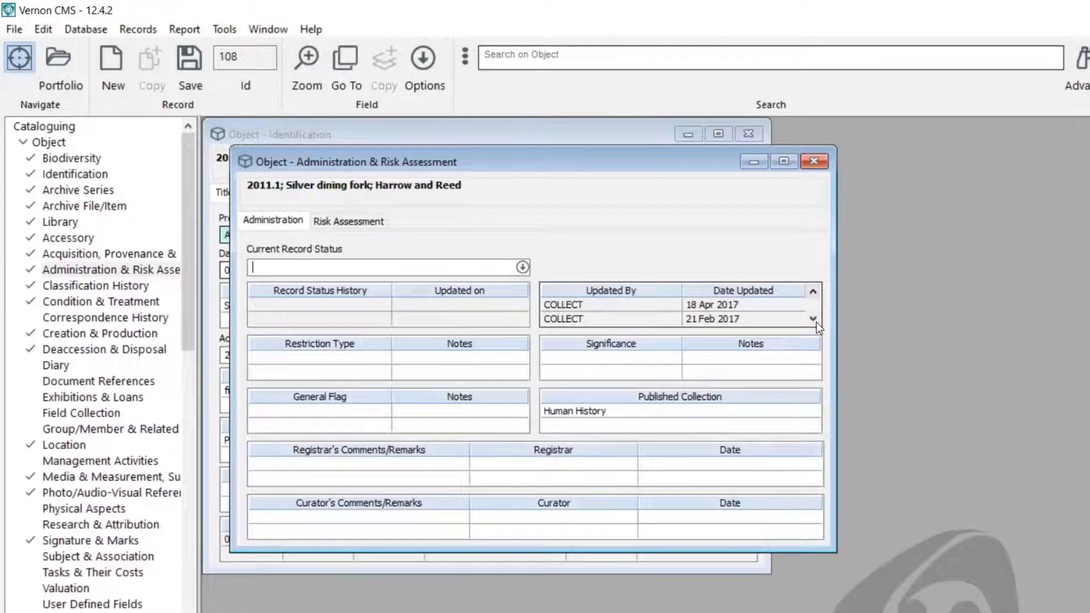
click(816, 321)
click(816, 321)
click(816, 321)
click(815, 320)
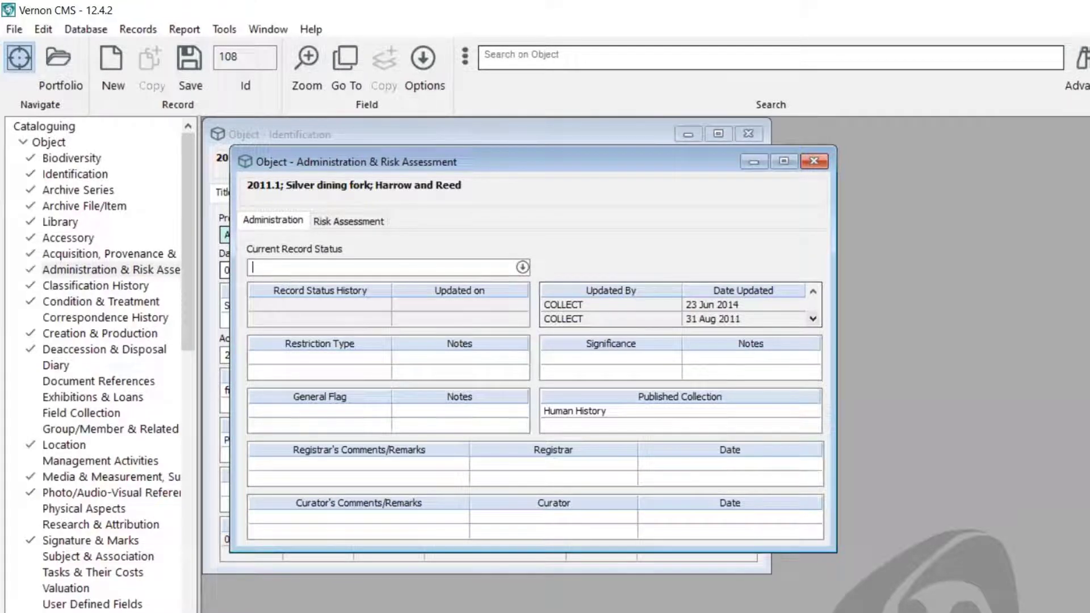
click(813, 319)
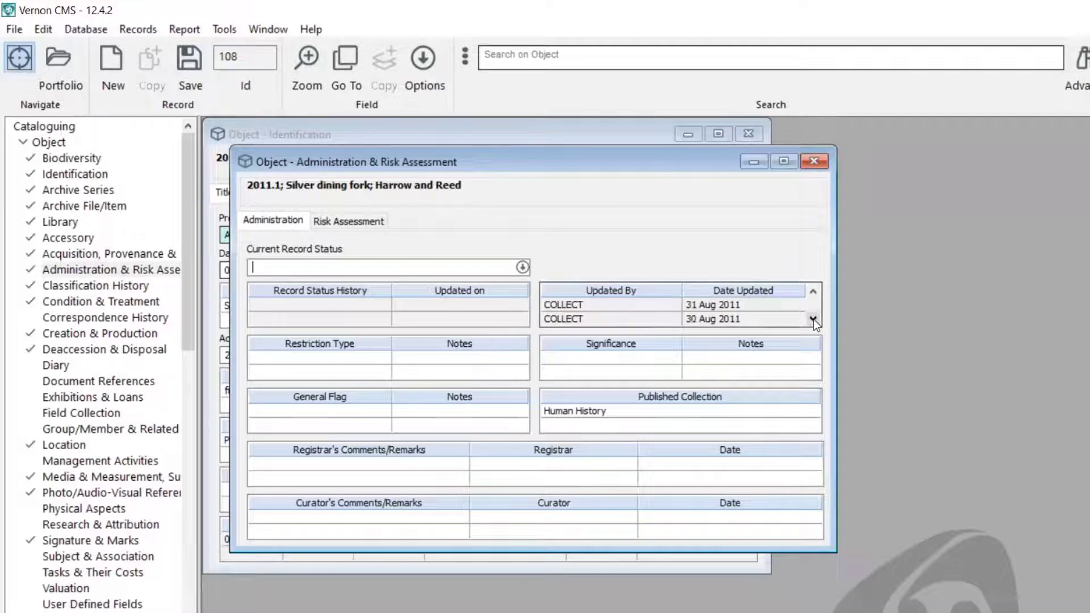
click(814, 292)
click(814, 293)
click(814, 293)
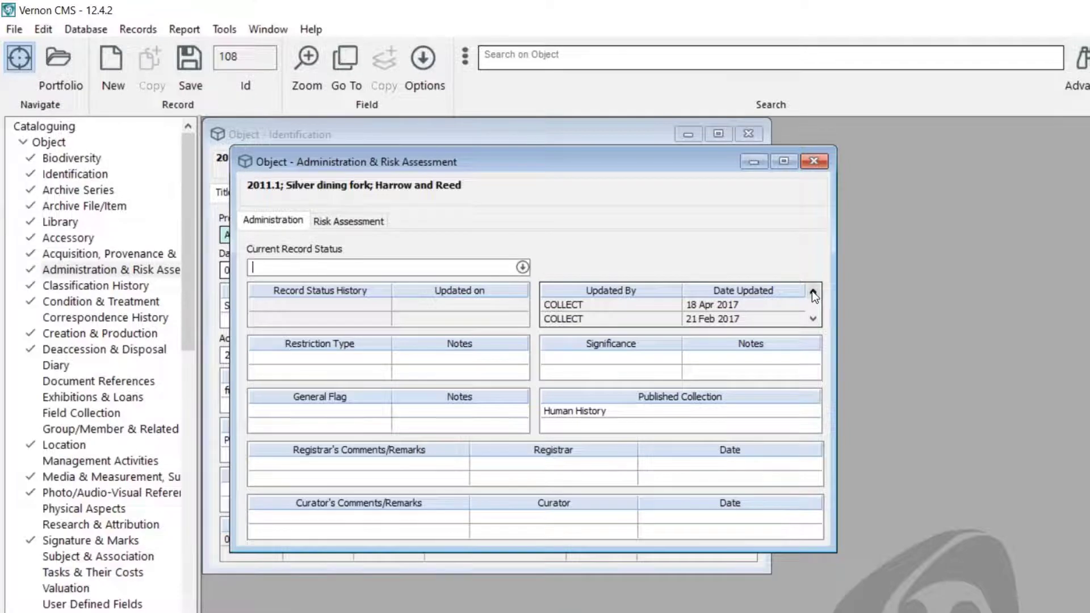
click(767, 364)
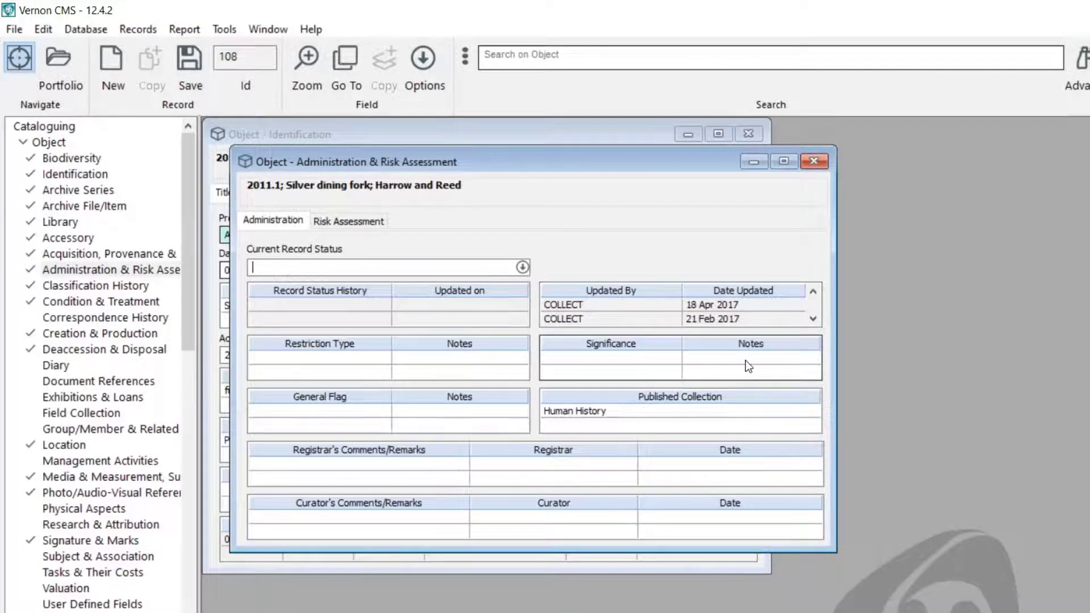
click(813, 162)
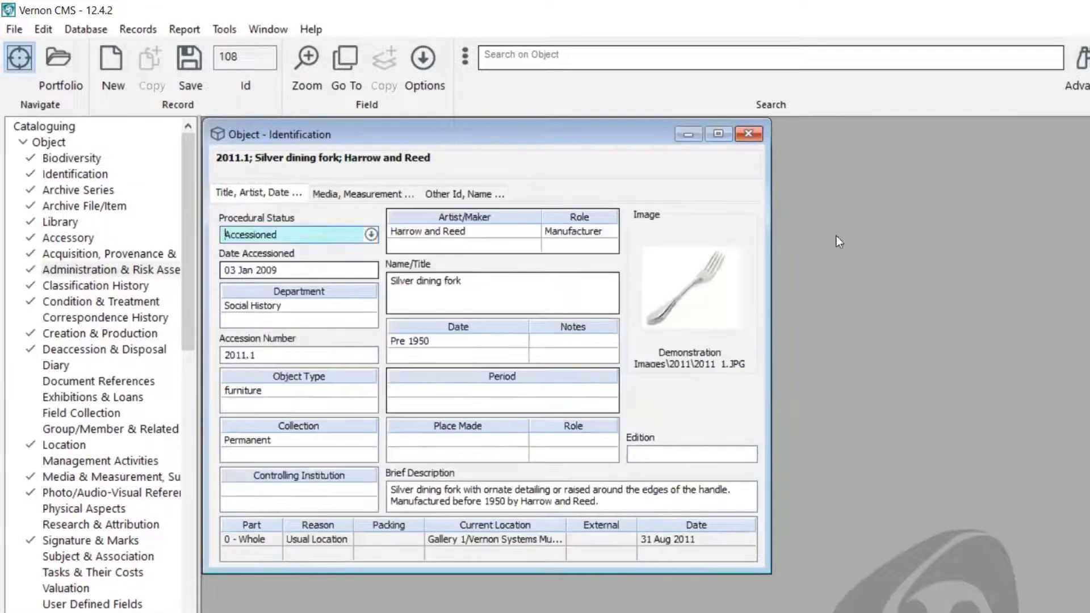
Delete the fork's linked furniture object type record without checking whether it is in use, and close the record windows
drag(539, 130, 565, 131)
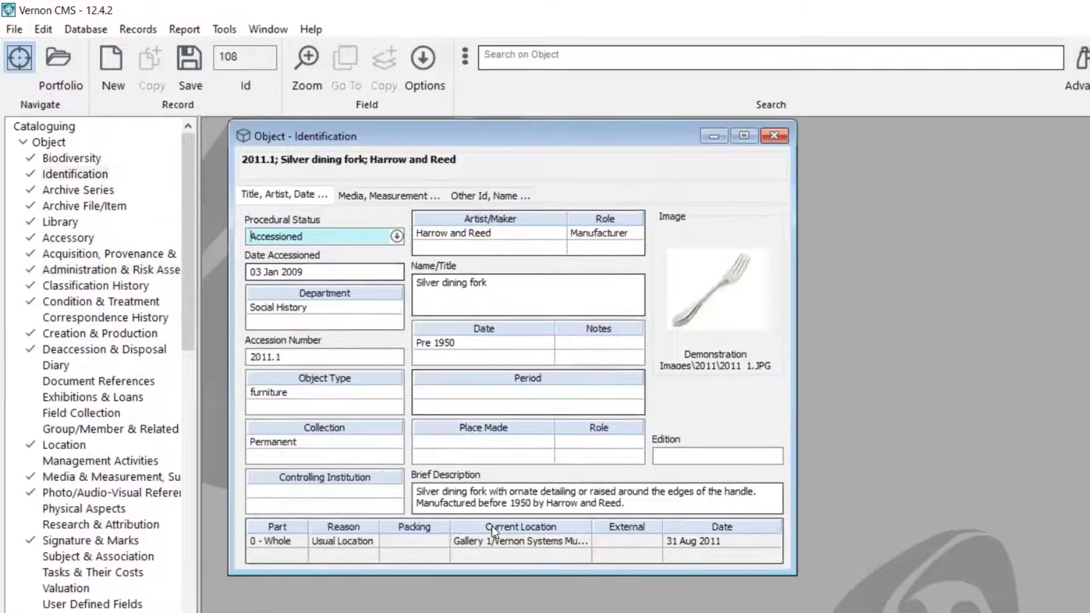
click(345, 393)
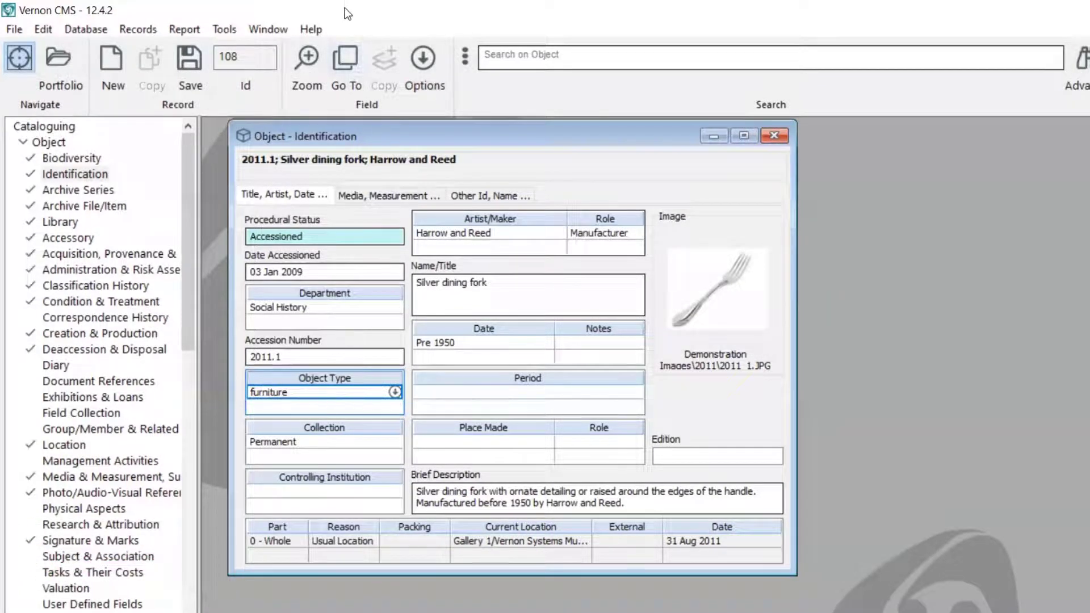
click(366, 80)
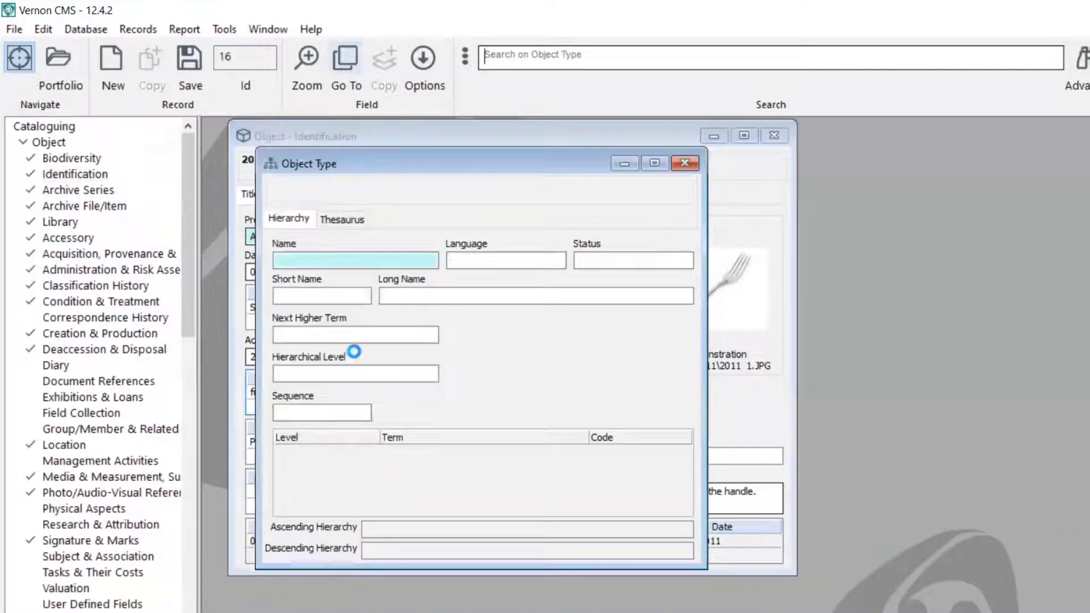
click(14, 29)
click(62, 128)
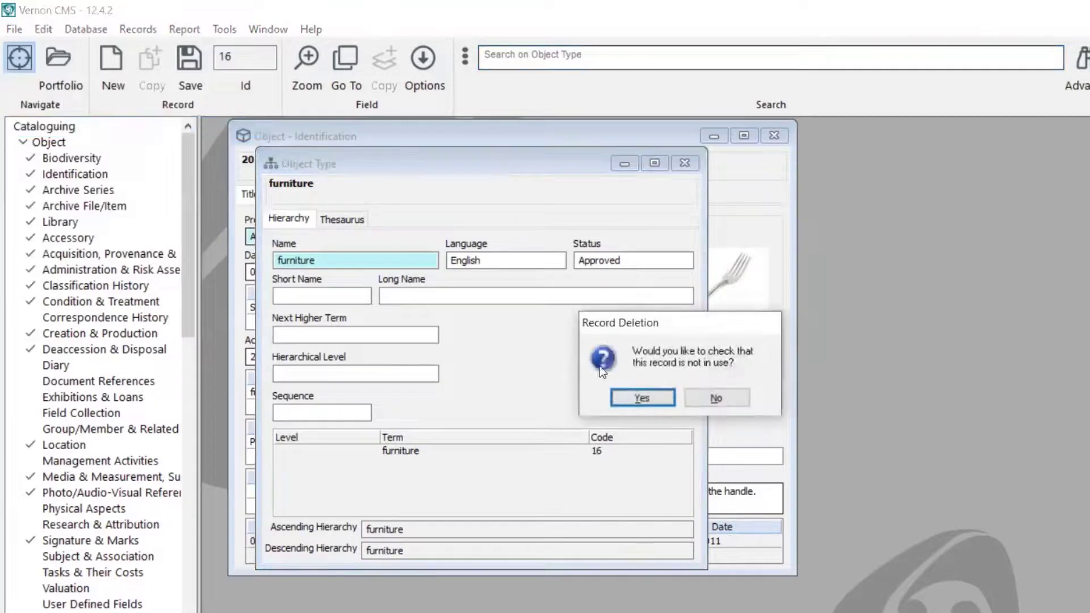
click(722, 398)
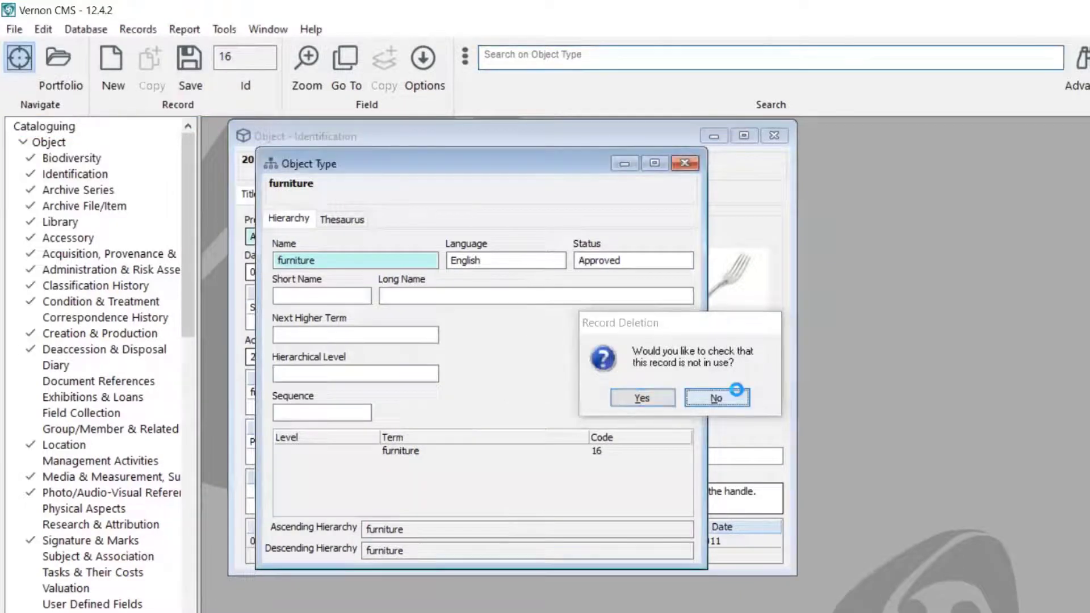
click(651, 400)
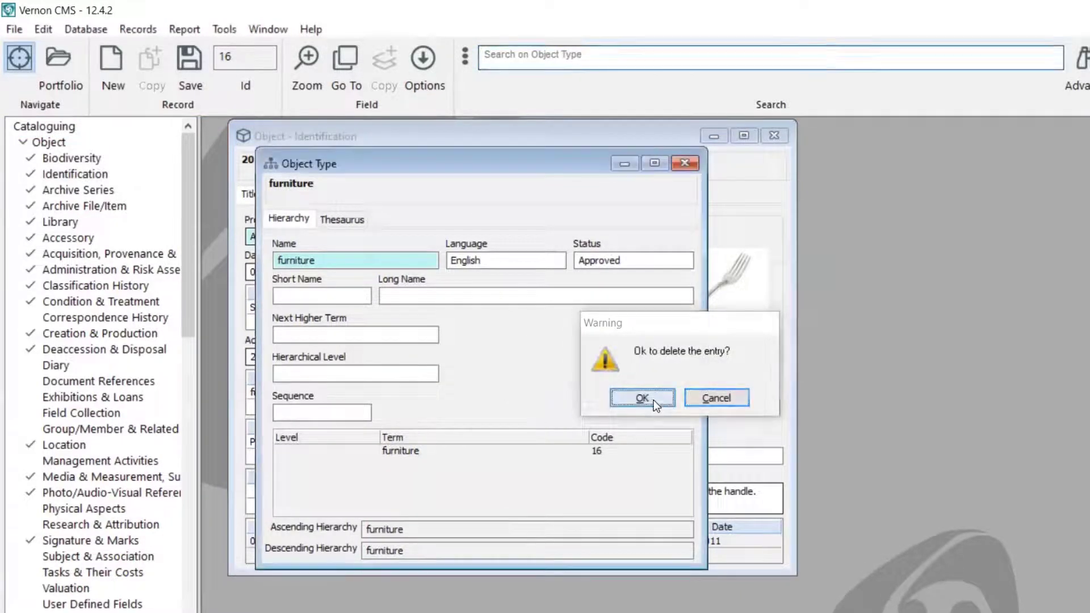
click(684, 164)
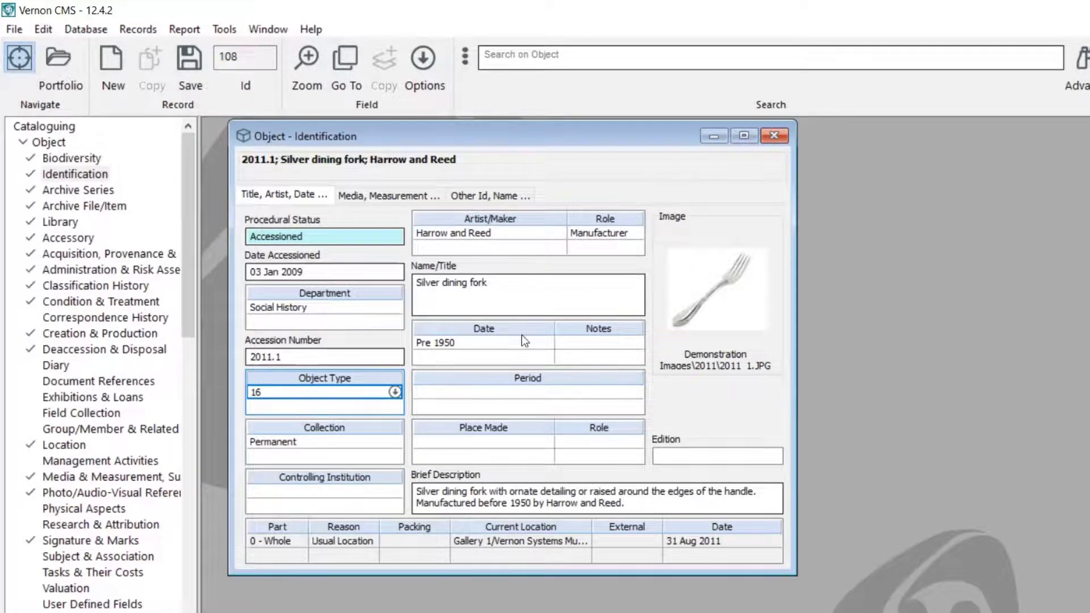
click(574, 300)
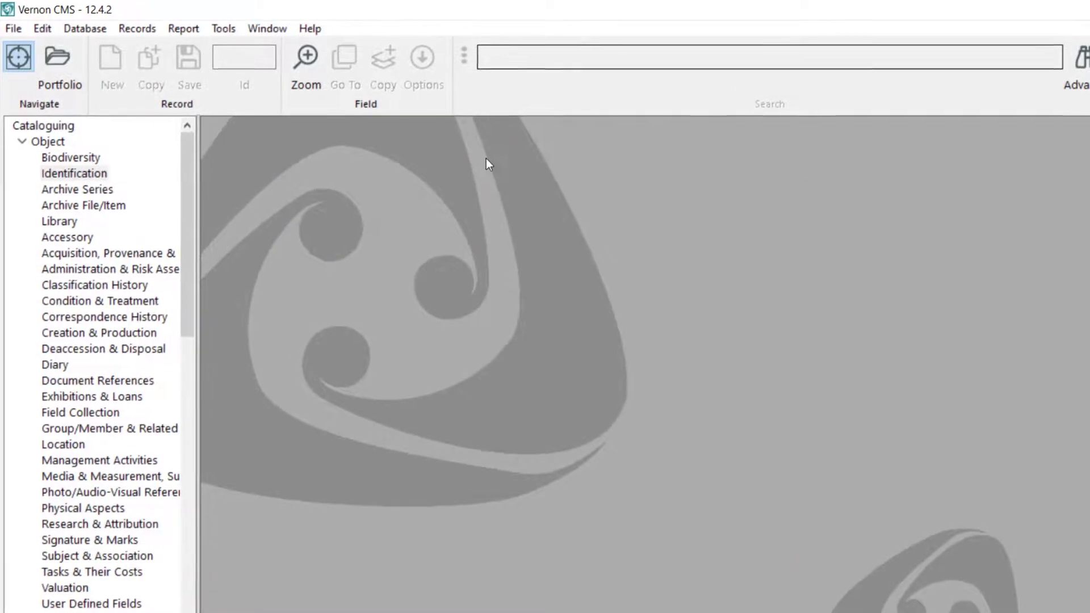
Start an Authority Term Report/Replace with Object Type as the authority file
click(213, 21)
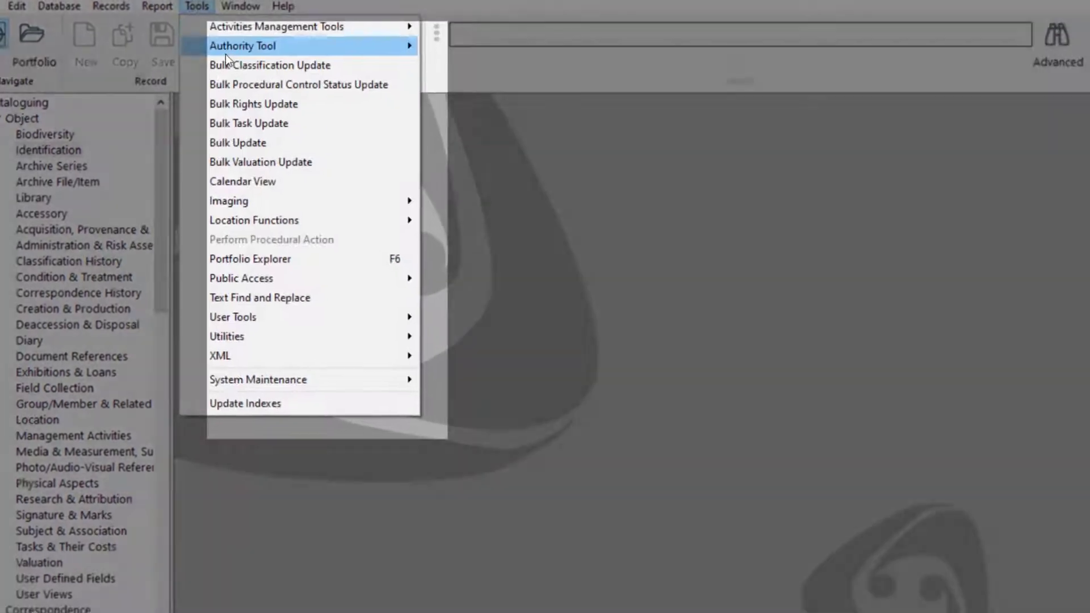
mouse_move(253, 61)
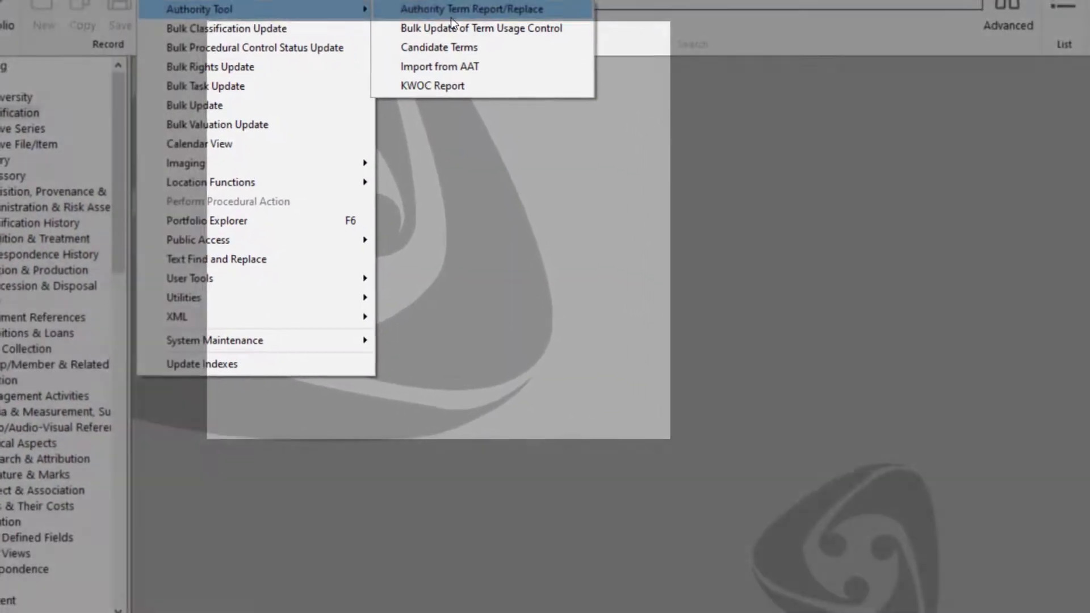
click(470, 31)
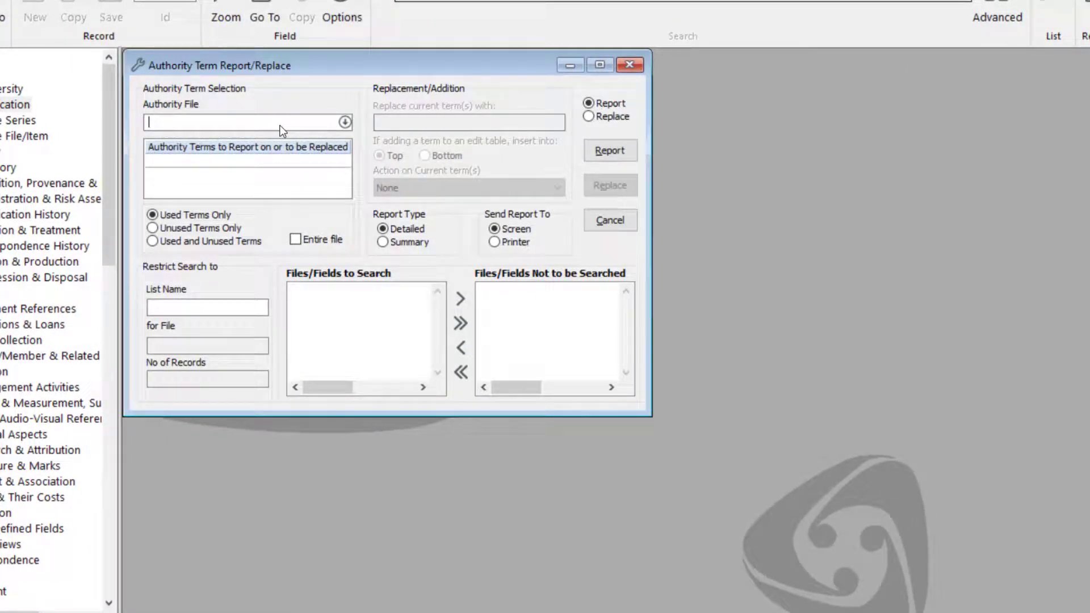
text(object typ)
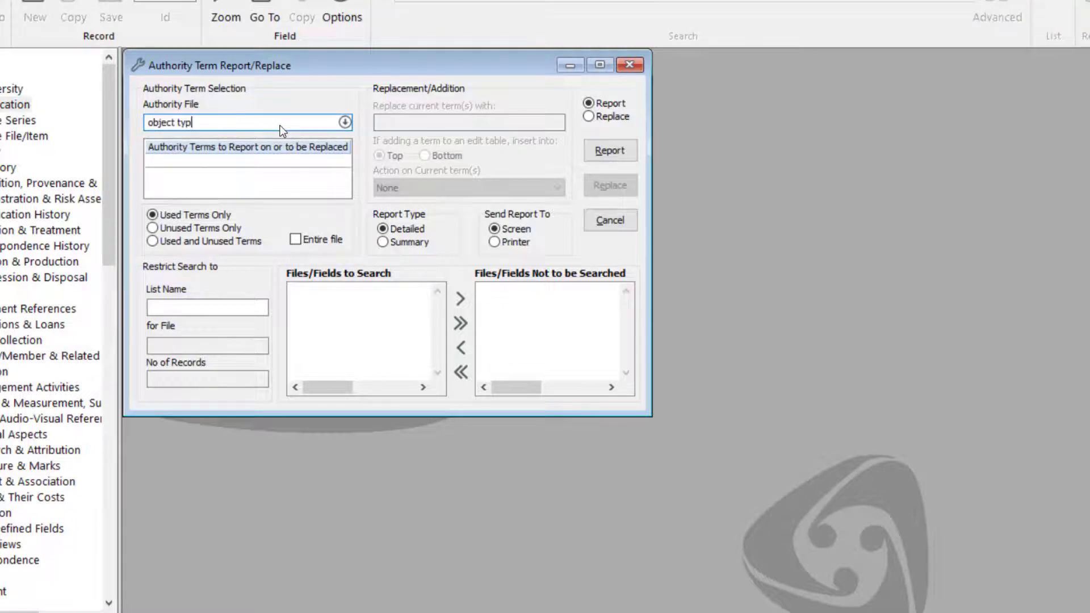
text(e)
key(Return)
click(194, 173)
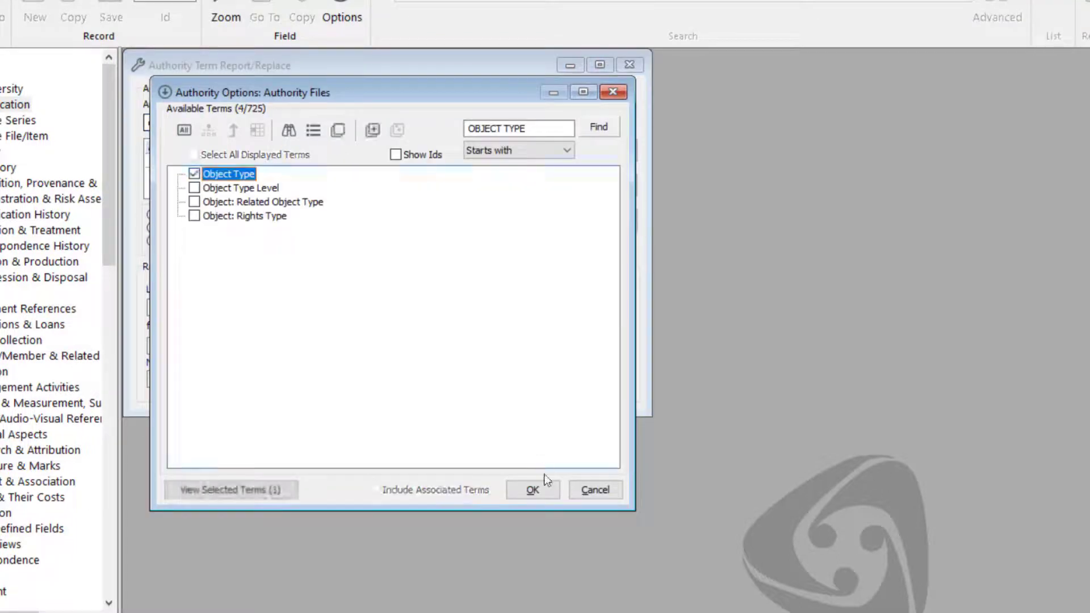
click(533, 489)
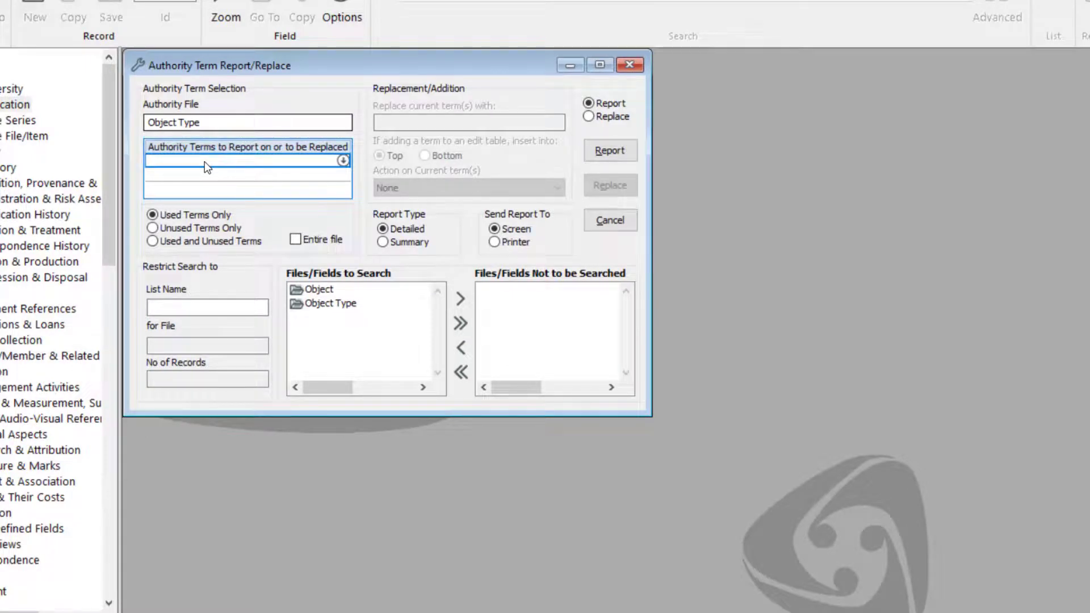
Enter the deleted object type's ID 16 as the authority term to be replaced, without picking an existing term instead
text(16)
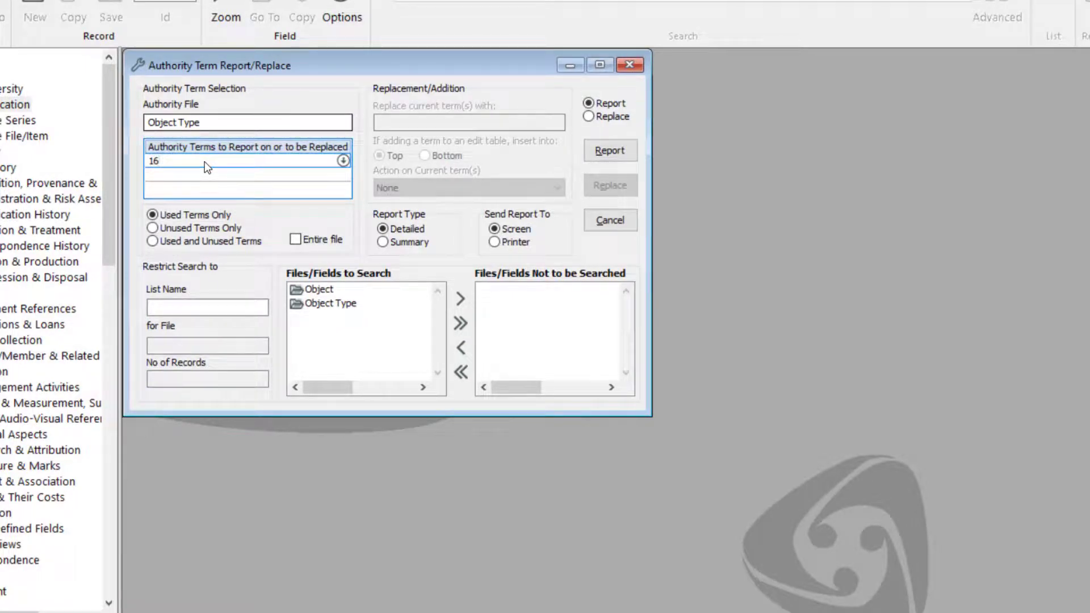
key(Return)
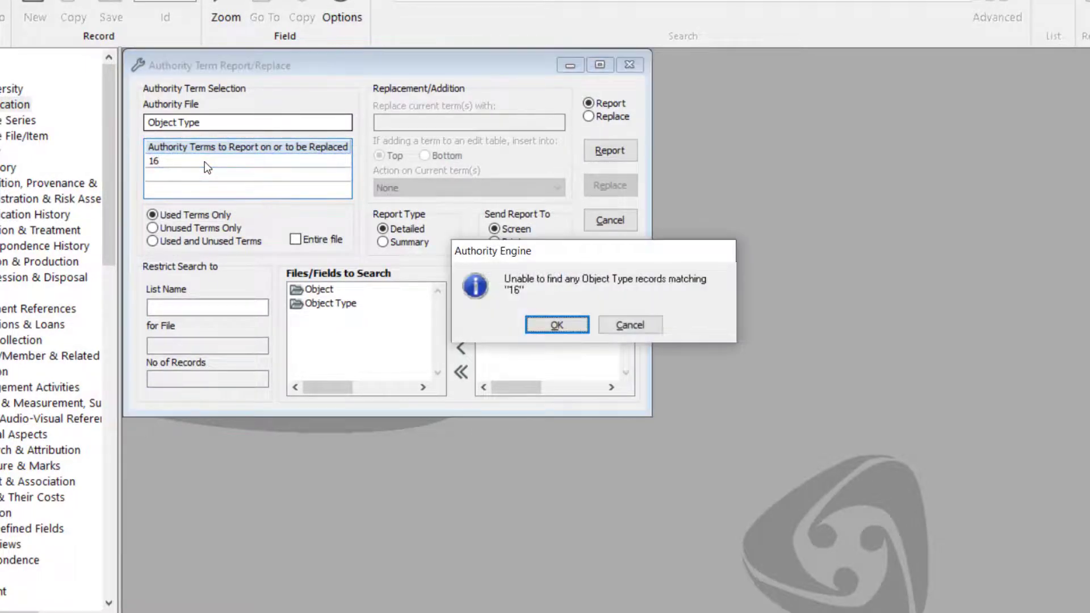
click(547, 323)
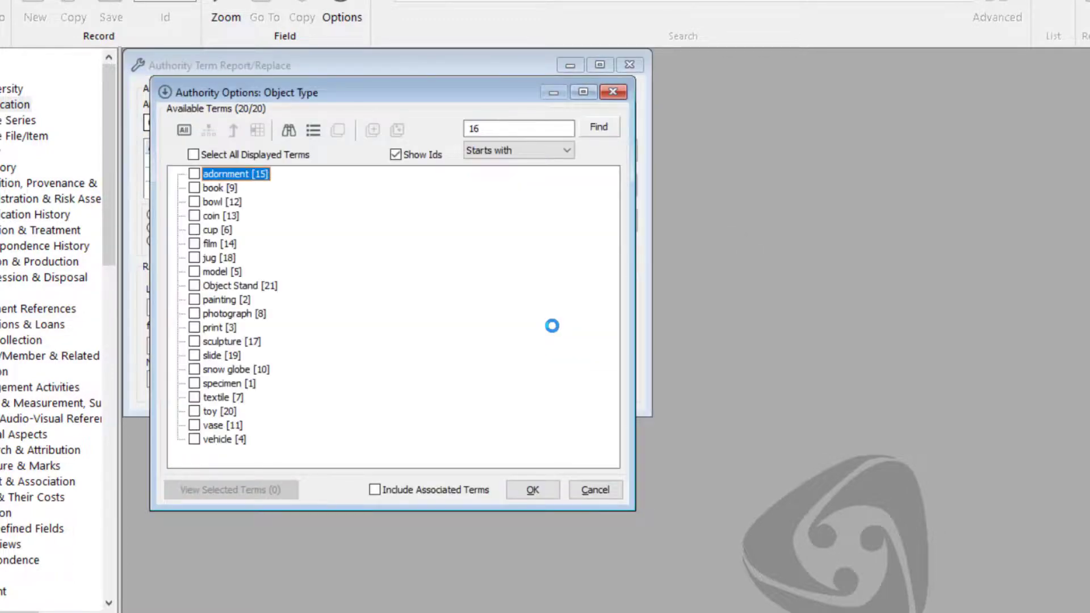
click(590, 491)
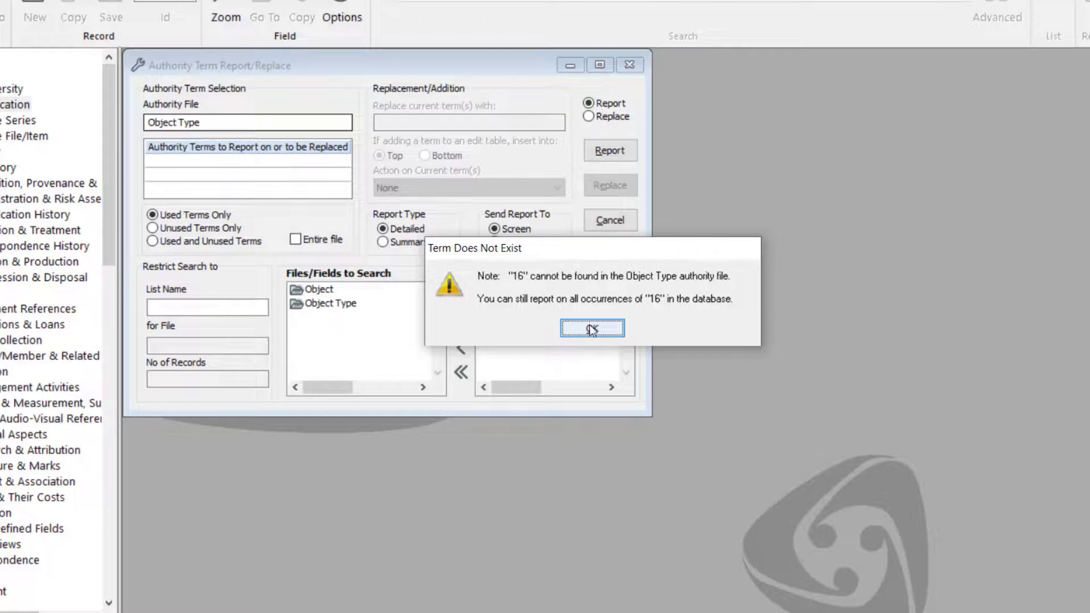
click(591, 327)
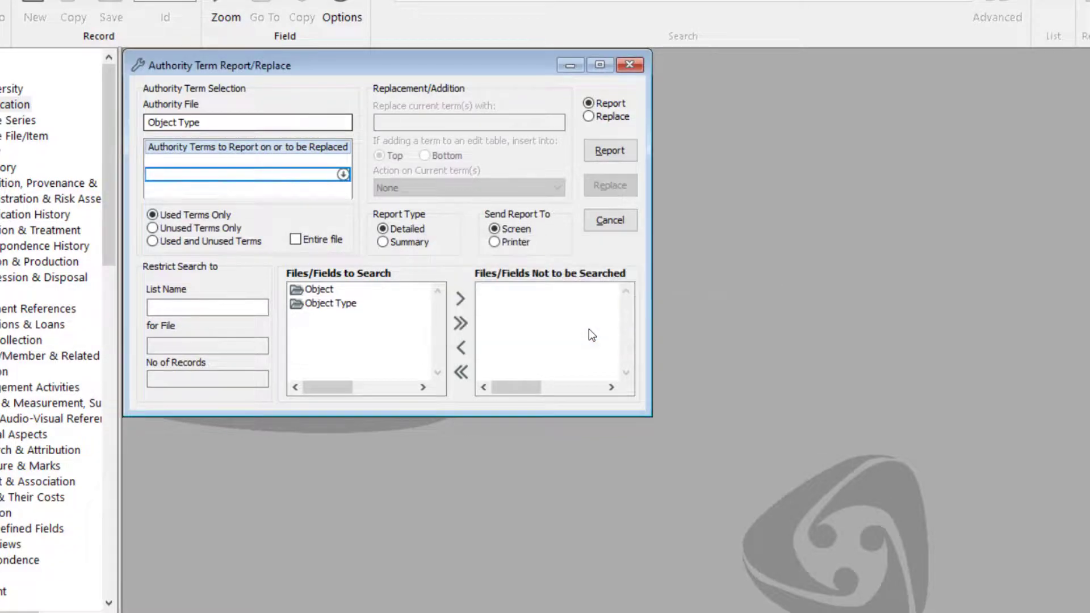
Replace term 16 with a blank value in all records that use it, and close the replacement report
click(590, 116)
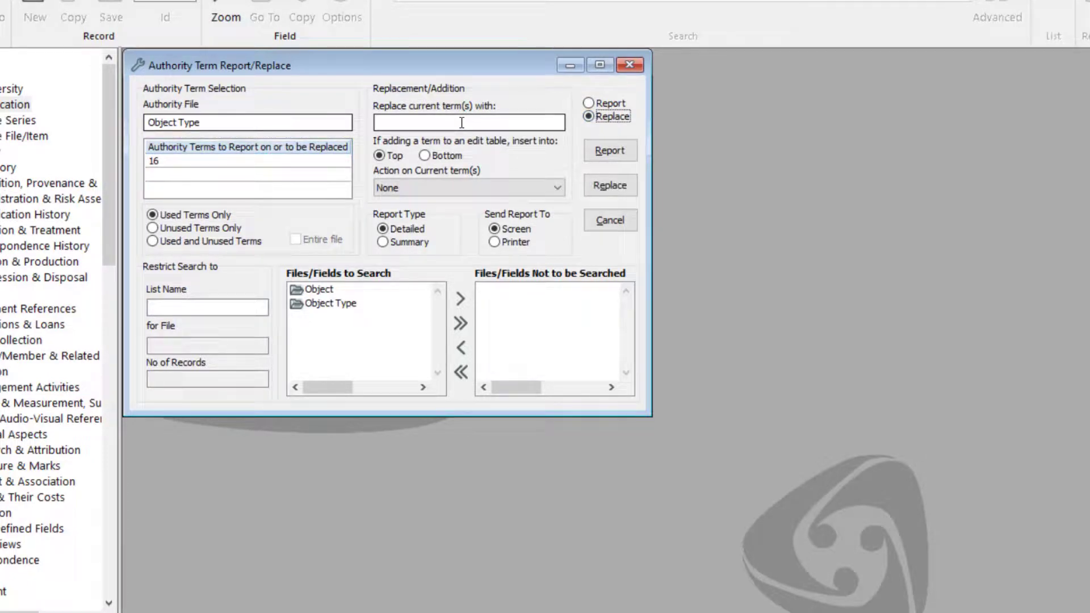
click(628, 186)
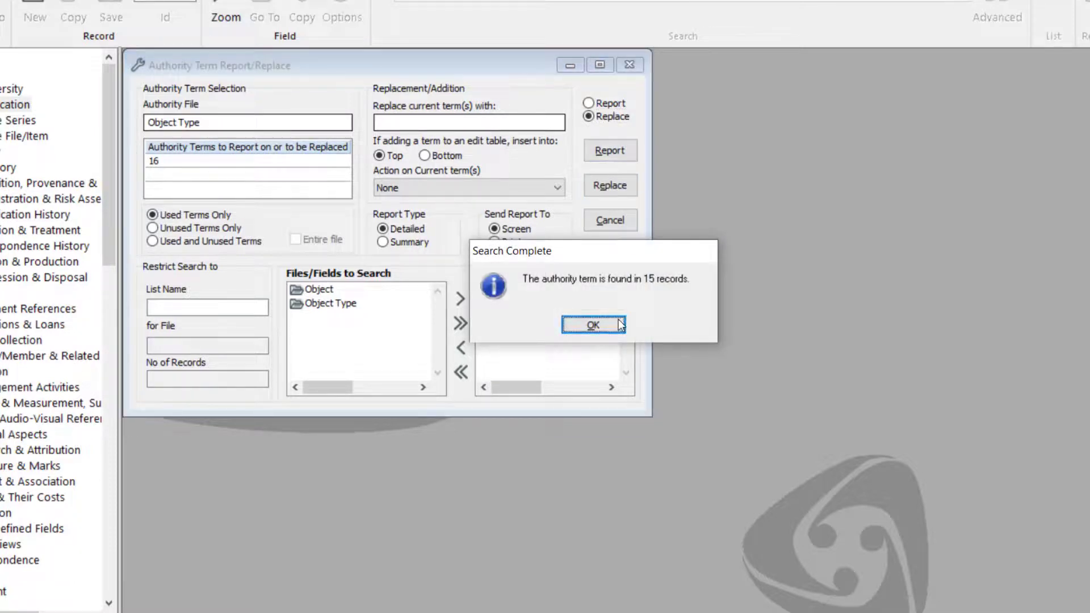
click(620, 323)
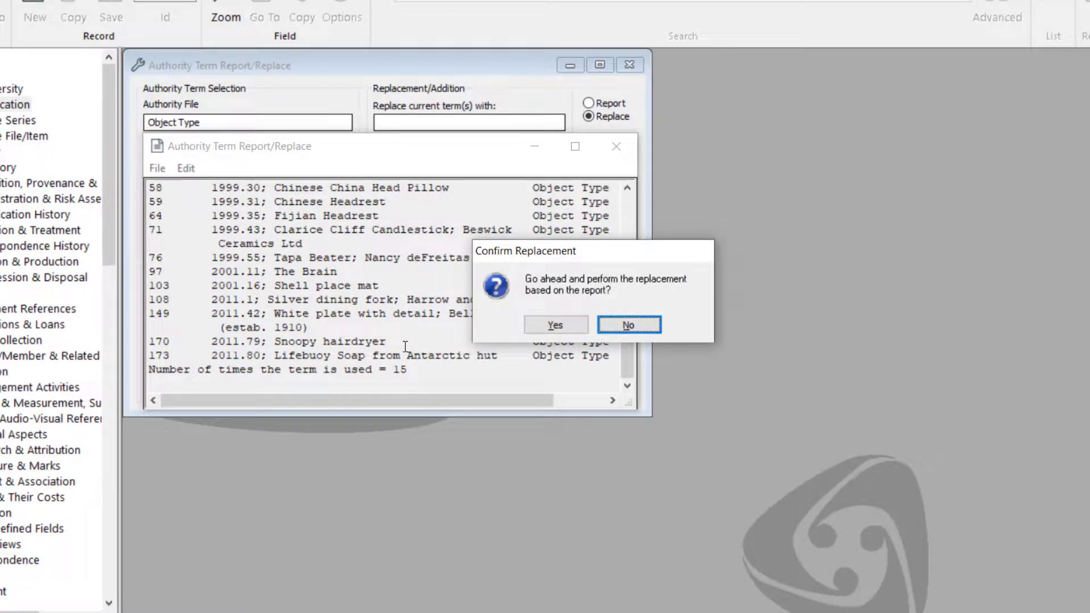
click(555, 325)
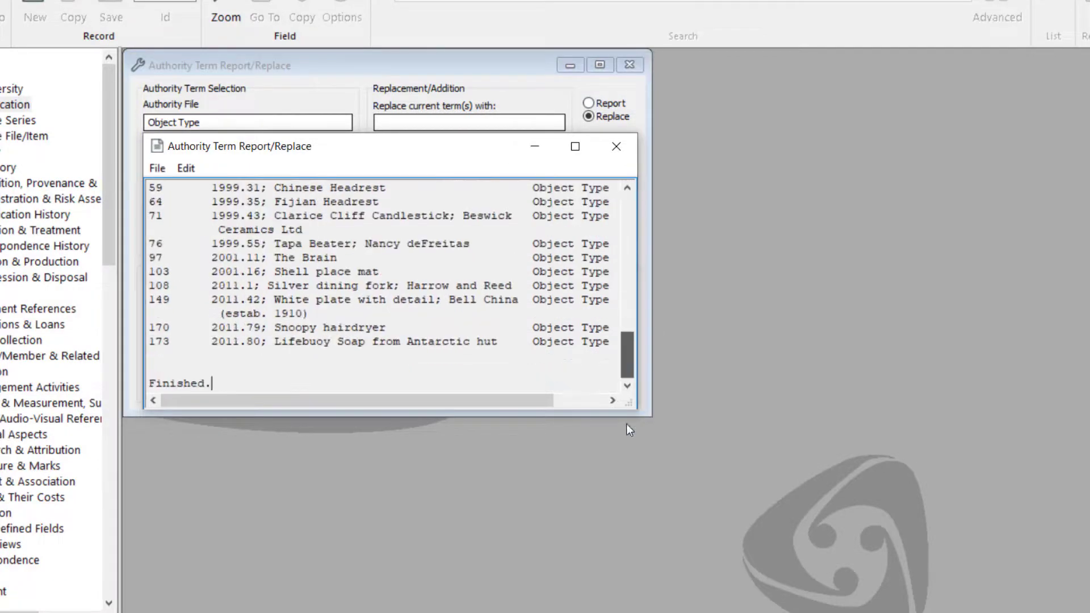
click(620, 145)
click(269, 163)
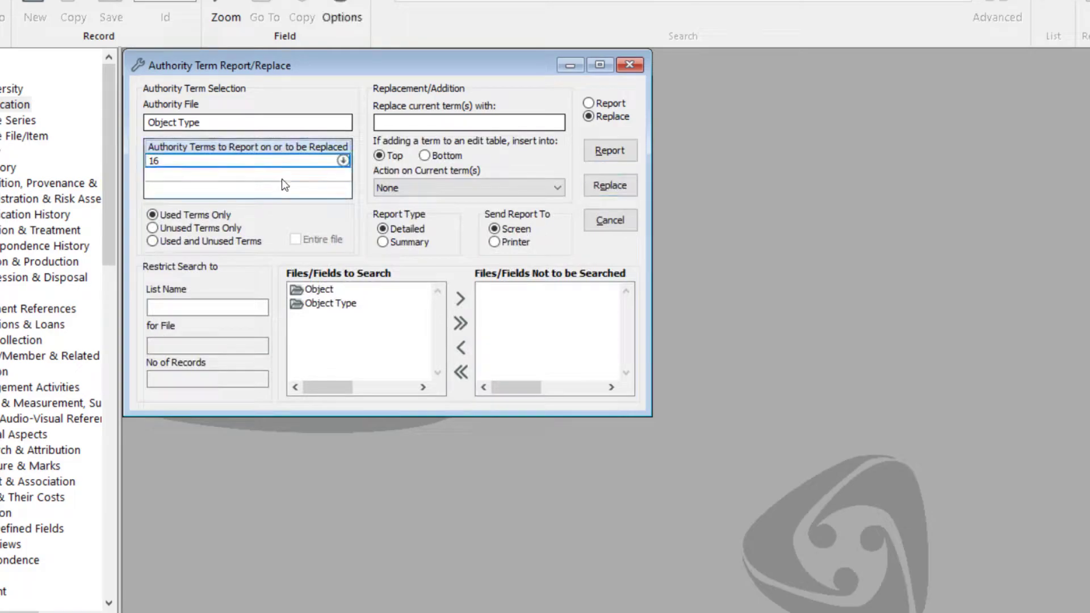